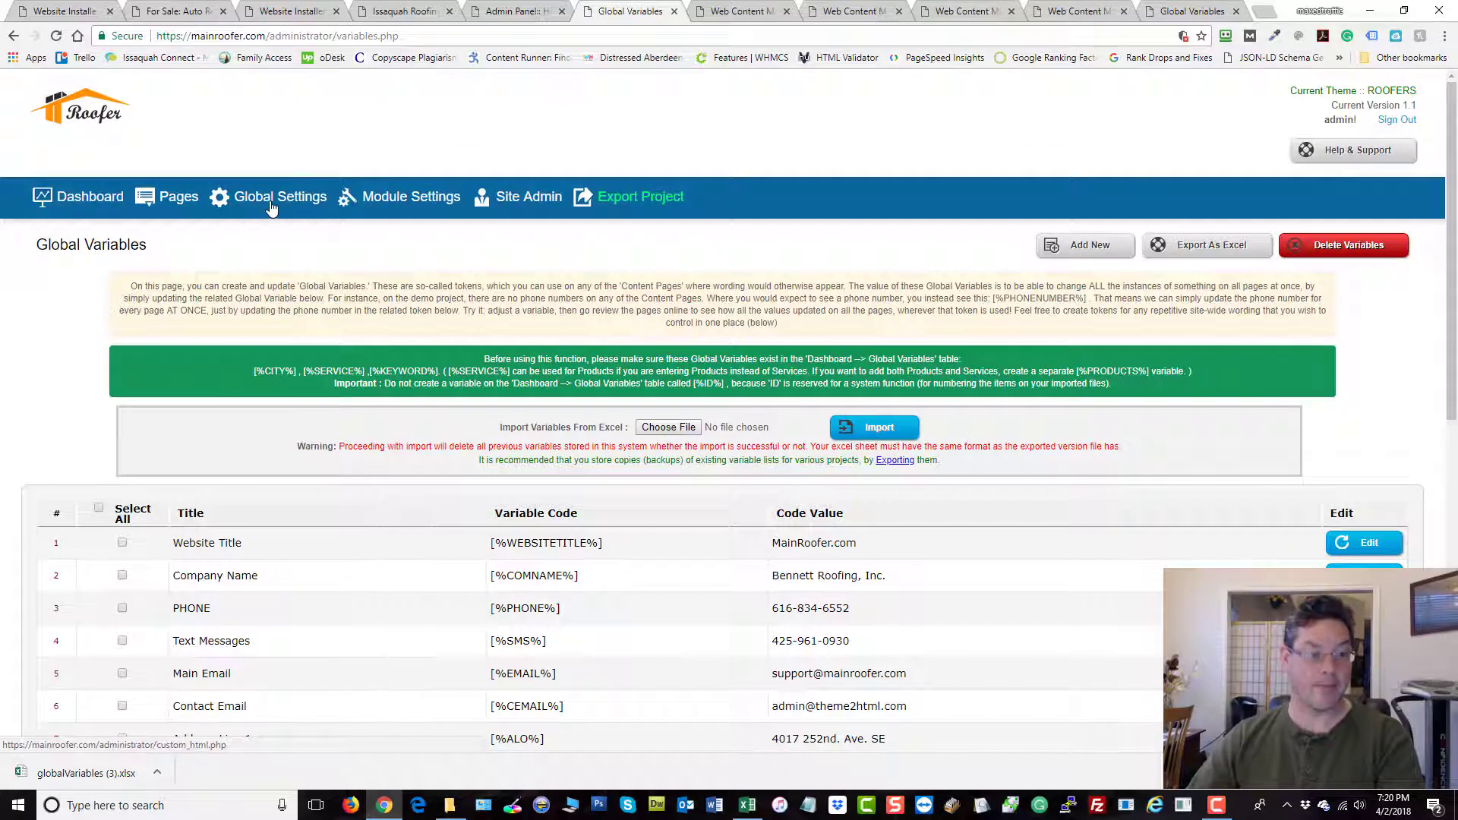
- Review the full Global Variables list in the roofing site's admin panel, from Website Title down to Sat Badge
left_click(517, 11)
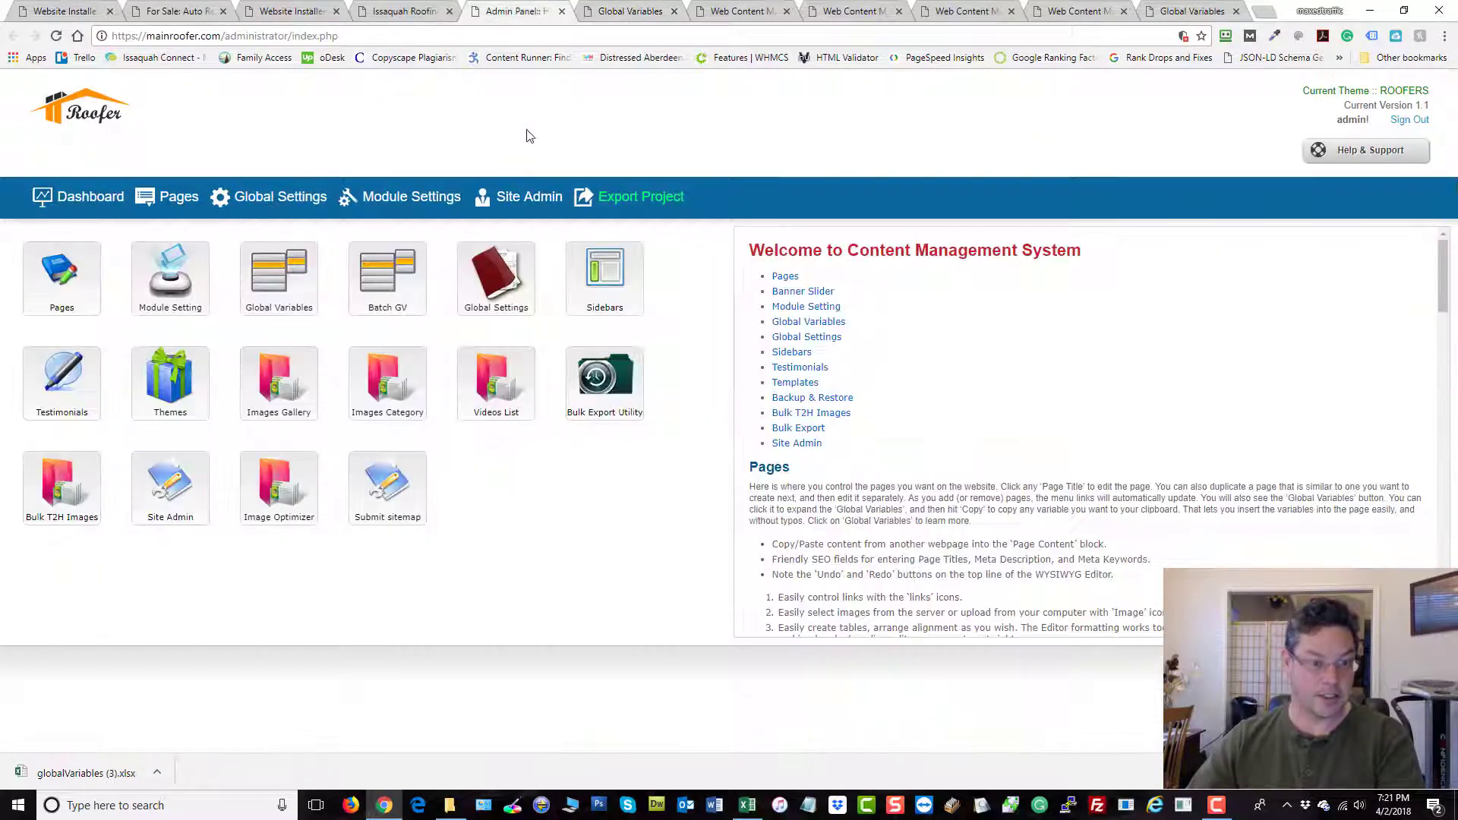
left_click(621, 12)
scroll(1048, 461, "down", 3)
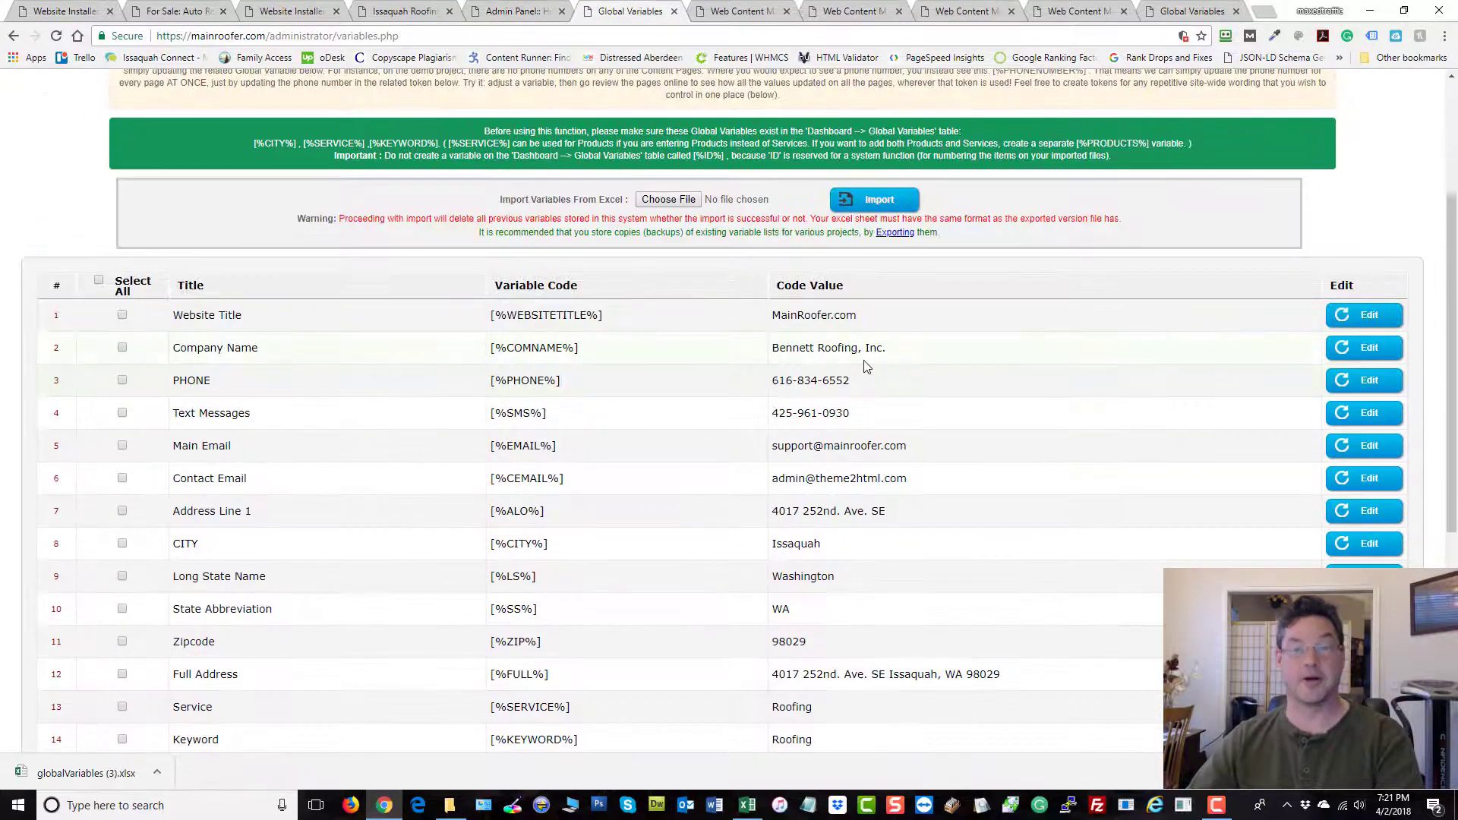
scroll(759, 410, "down", 2)
scroll(767, 505, "down", 2)
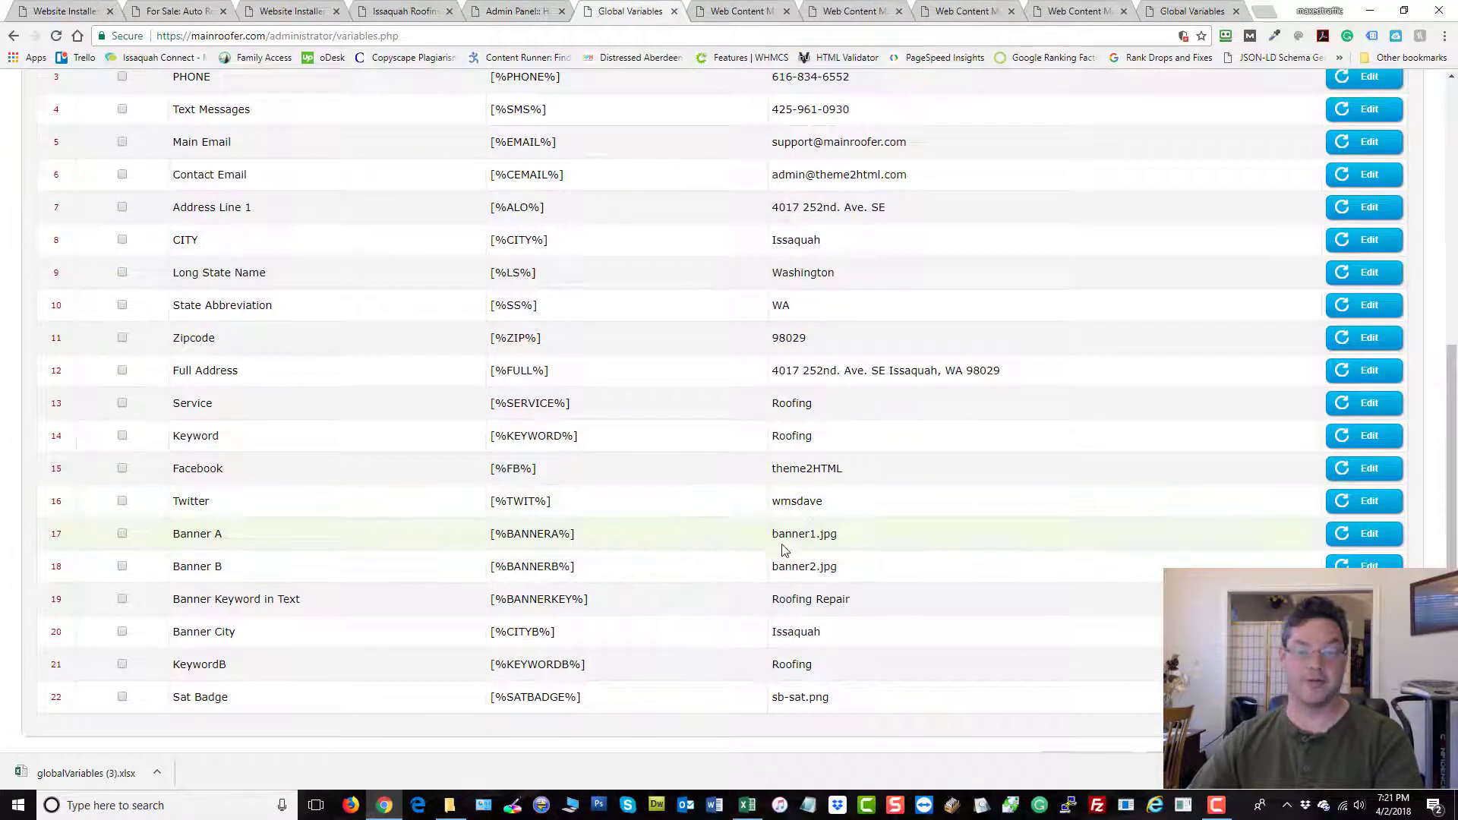
scroll(759, 546, "down", 1)
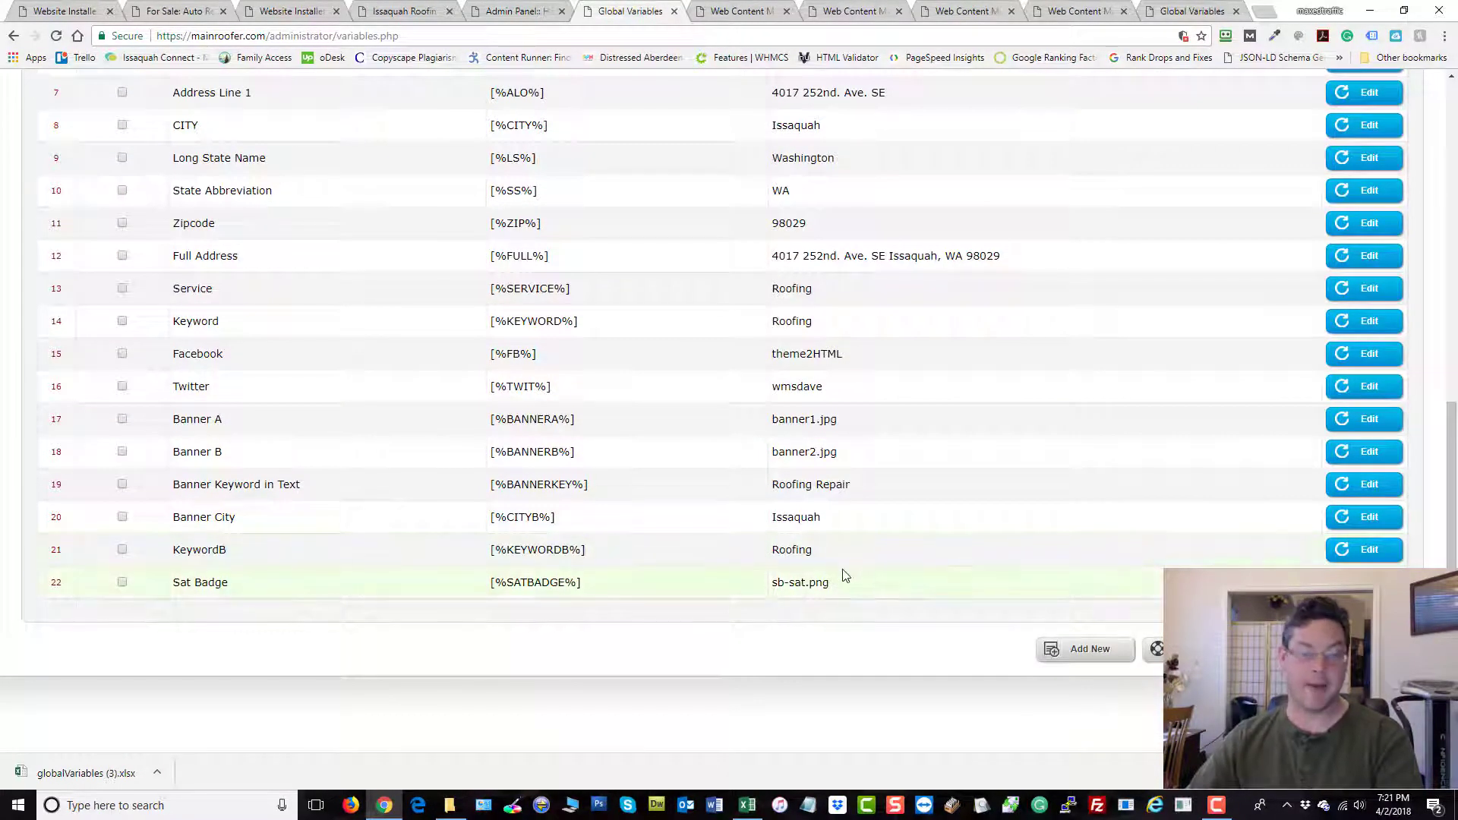
scroll(843, 575, "up", 5)
scroll(845, 575, "up", 3)
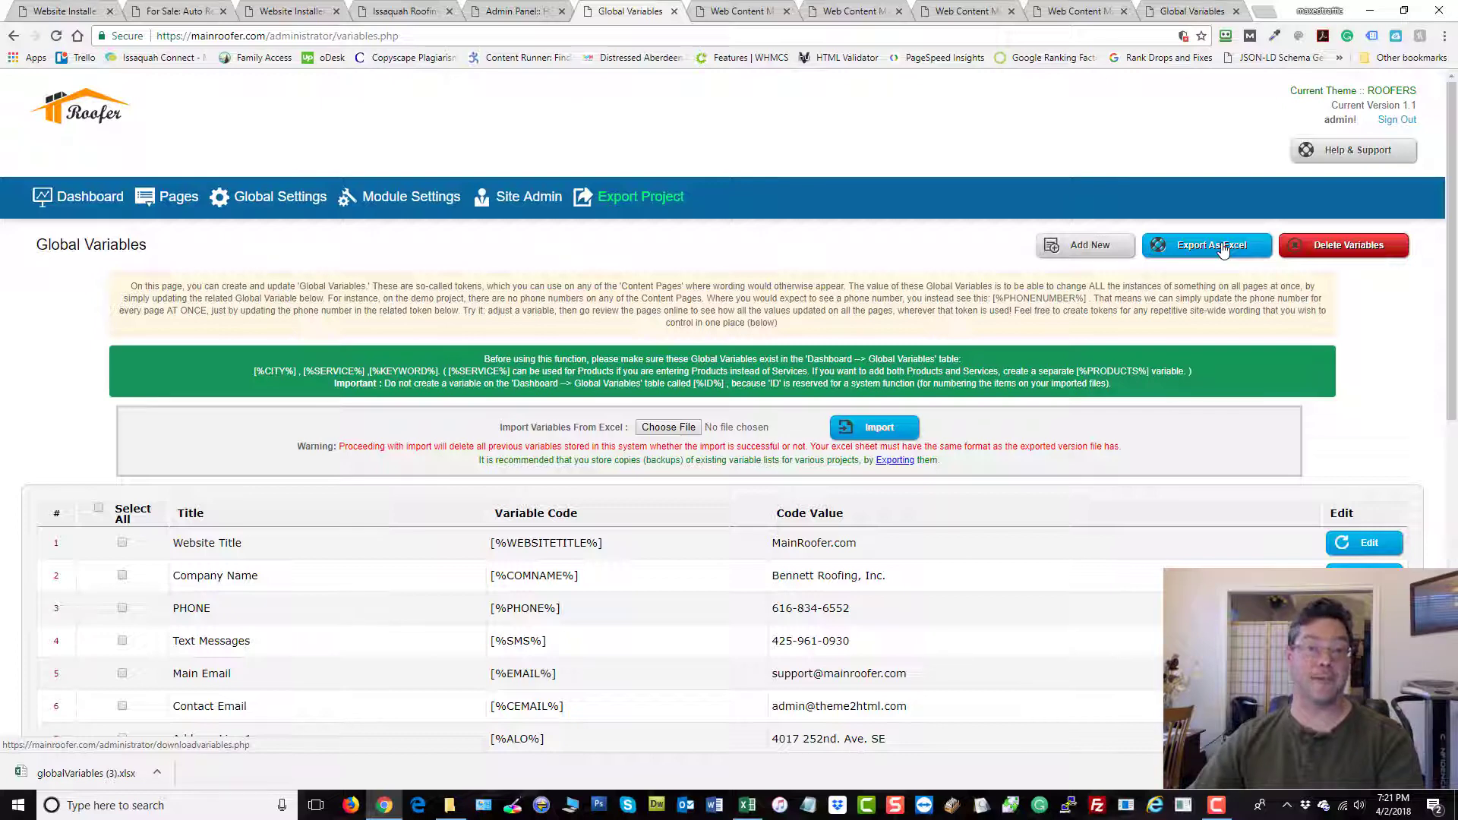
- Examine the contact and address variables in the Global Variables table, highlighting the values of Address Line 1 and Full Address
scroll(677, 553, "down", 3)
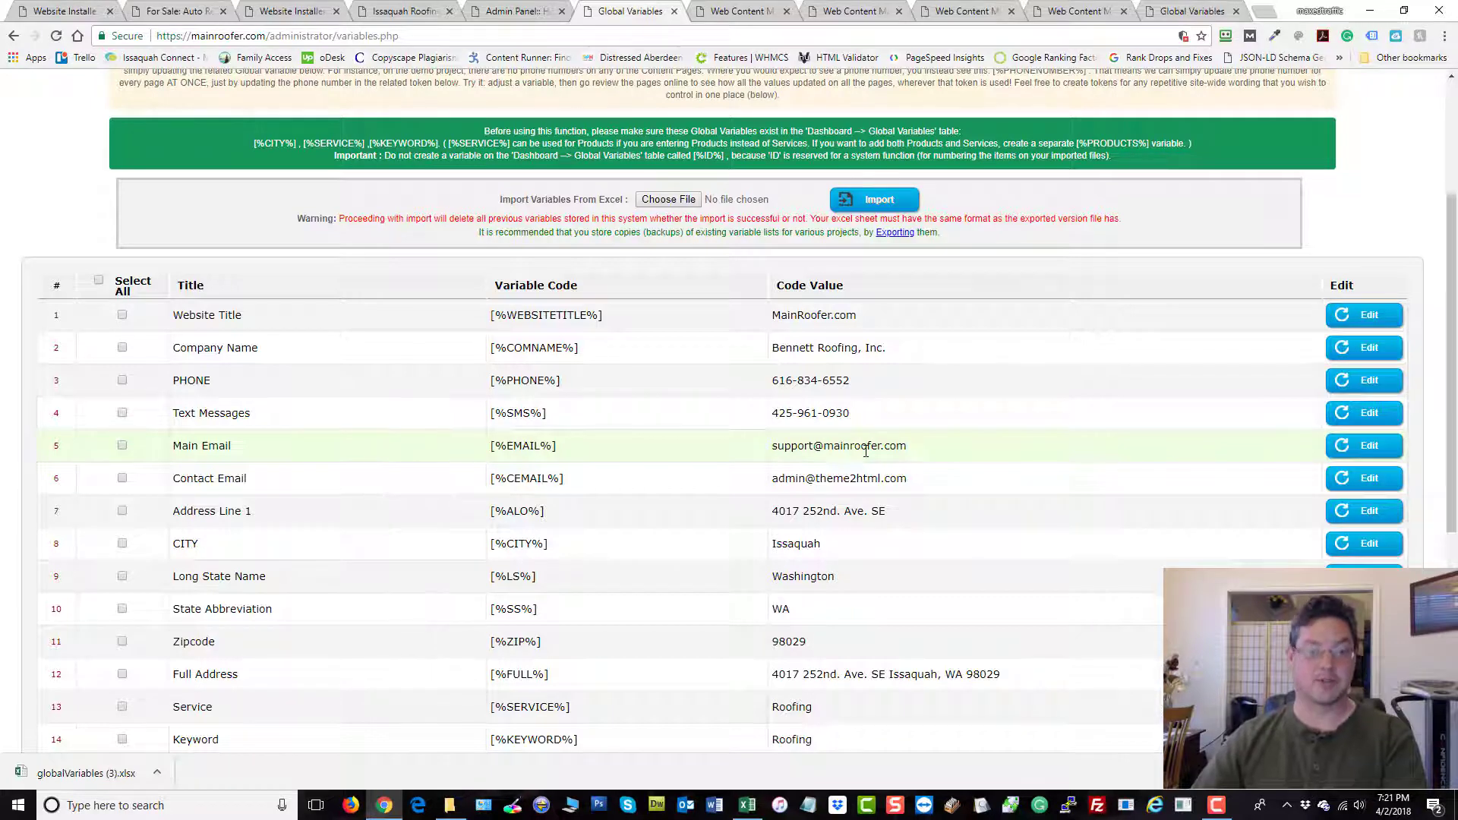
scroll(847, 189, "down", 2)
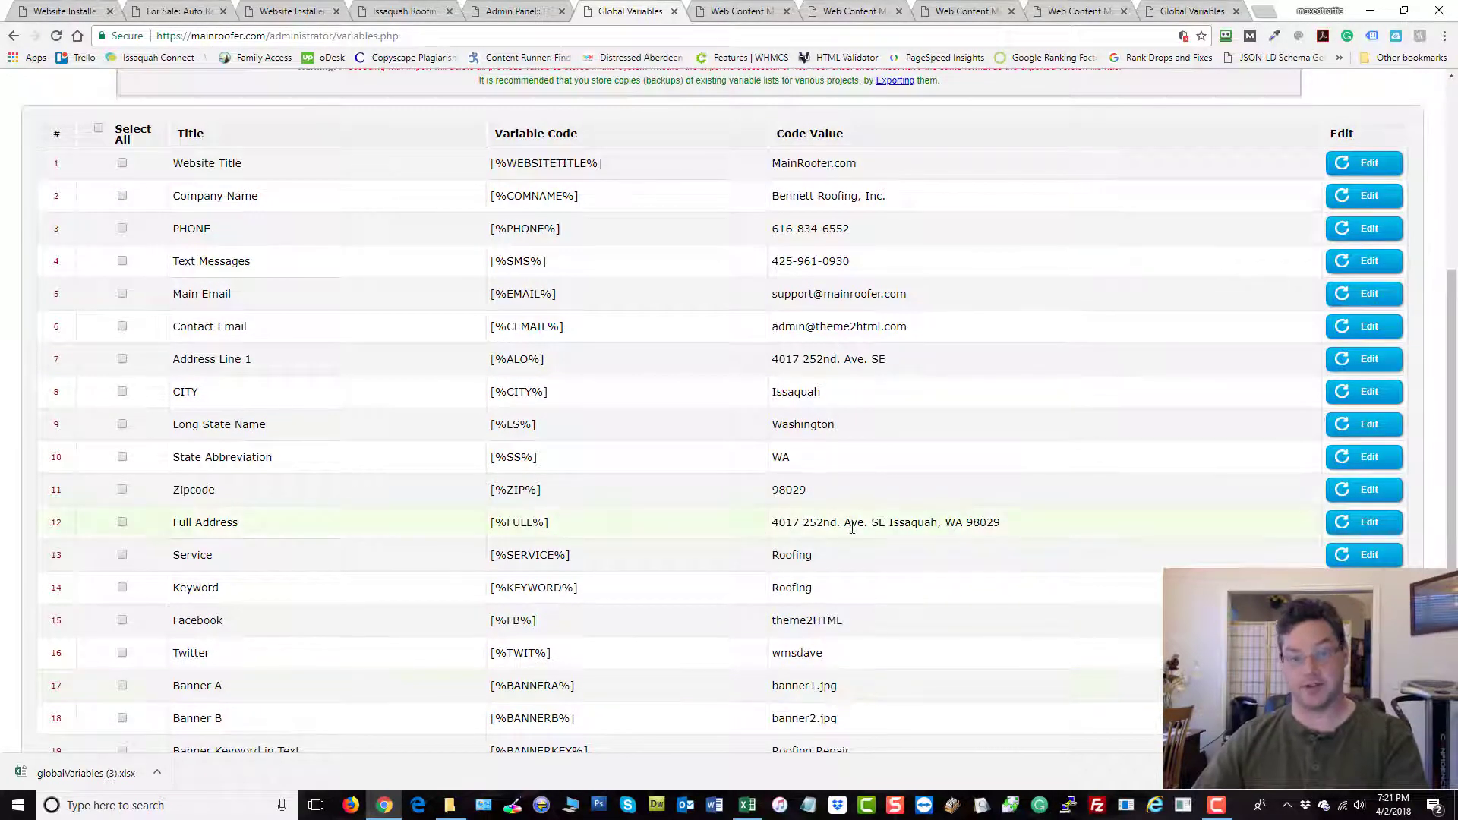
scroll(809, 382, "up", 3)
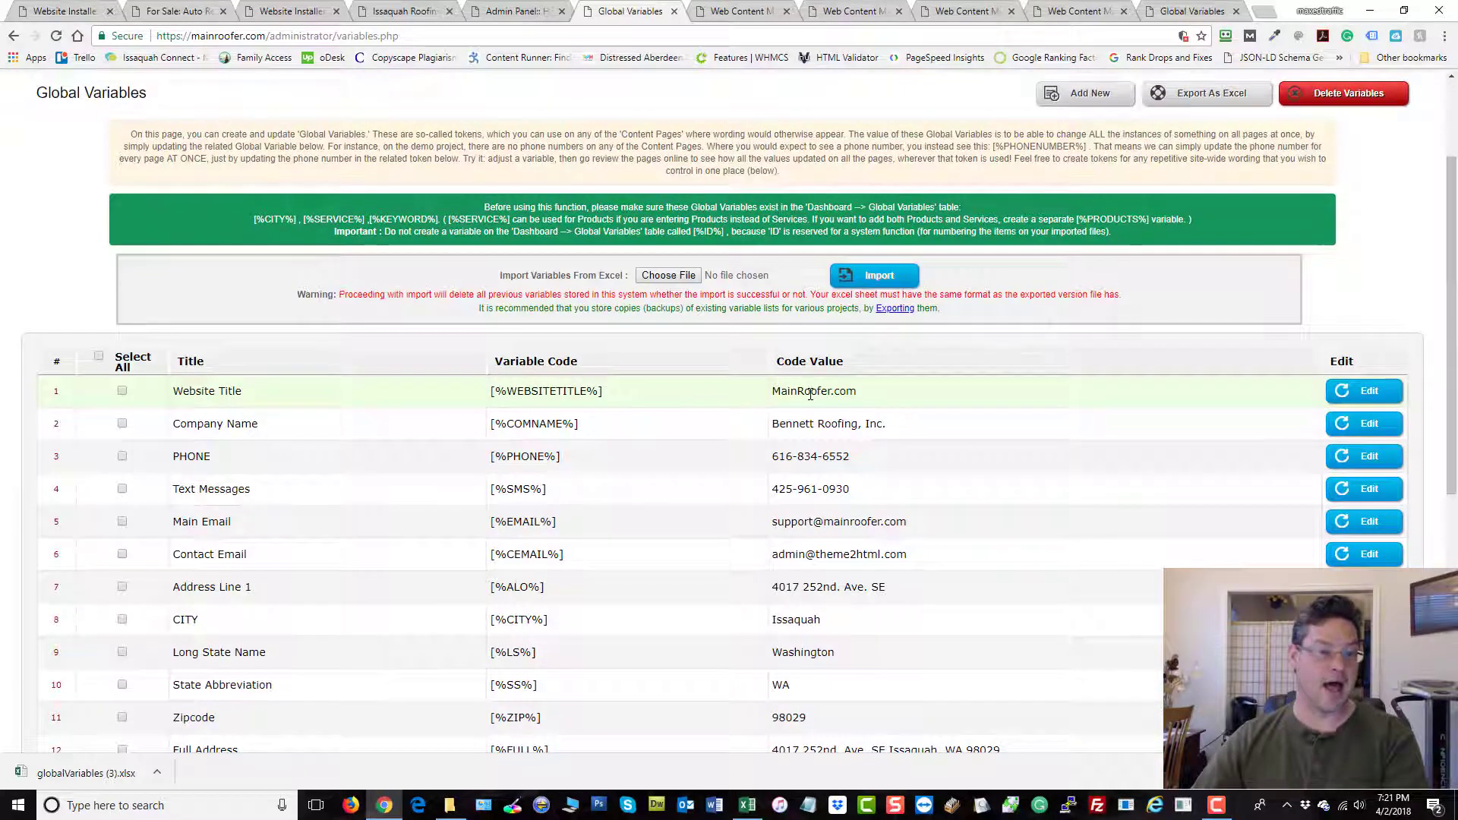
scroll(812, 393, "down", 2)
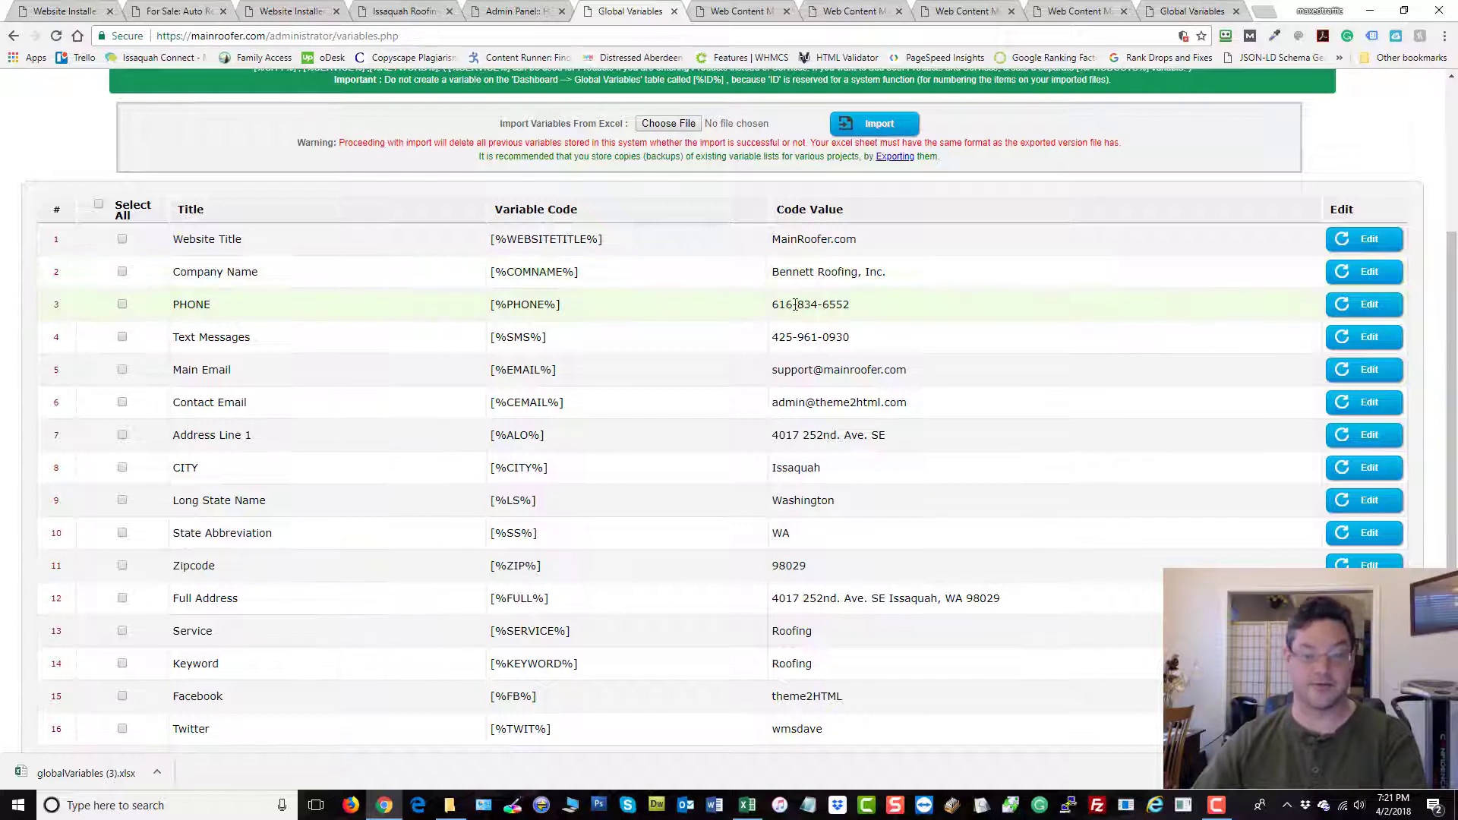
left_click_drag(787, 430, 927, 444)
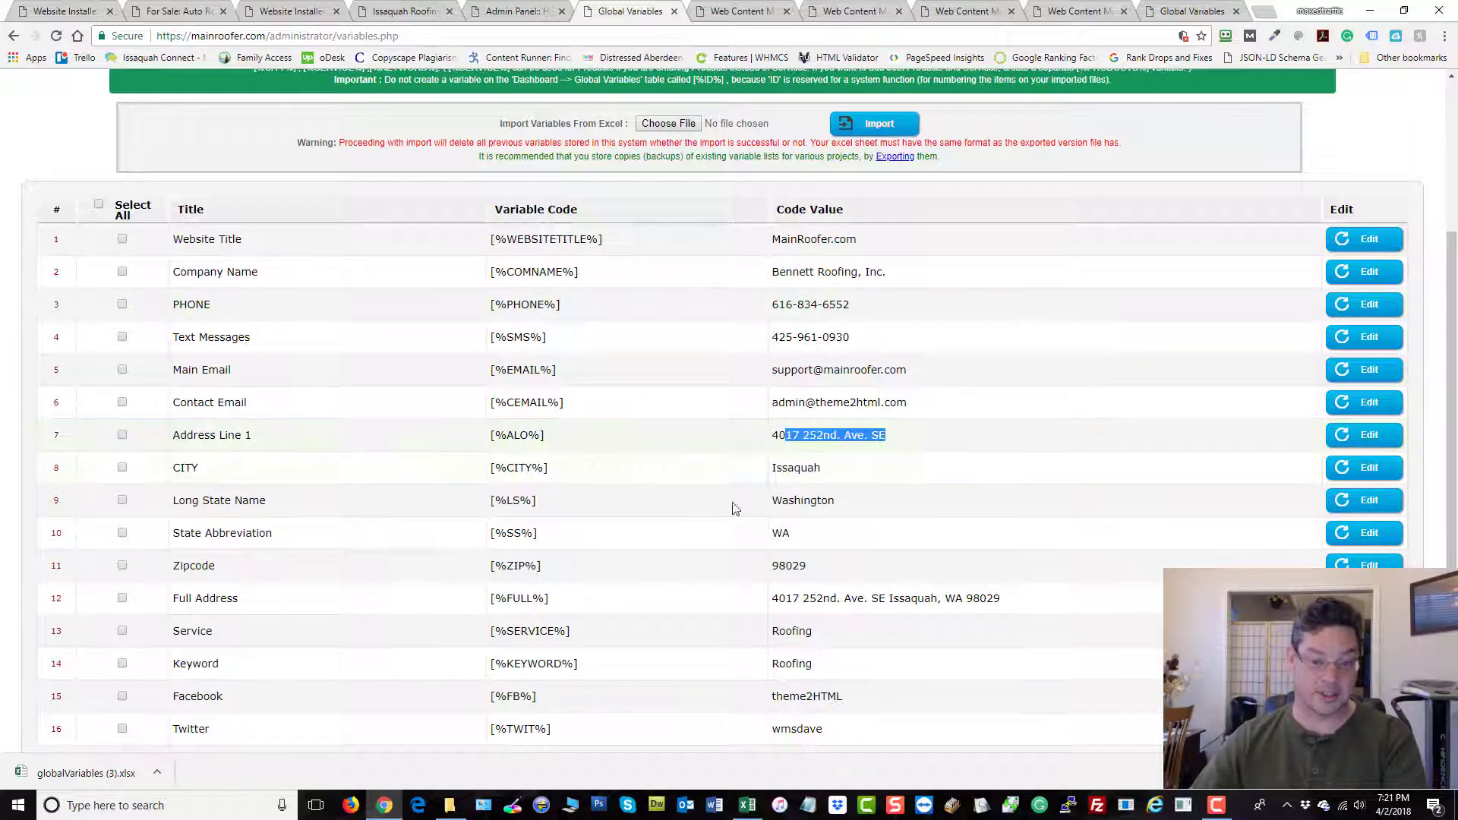
left_click_drag(782, 467, 925, 599)
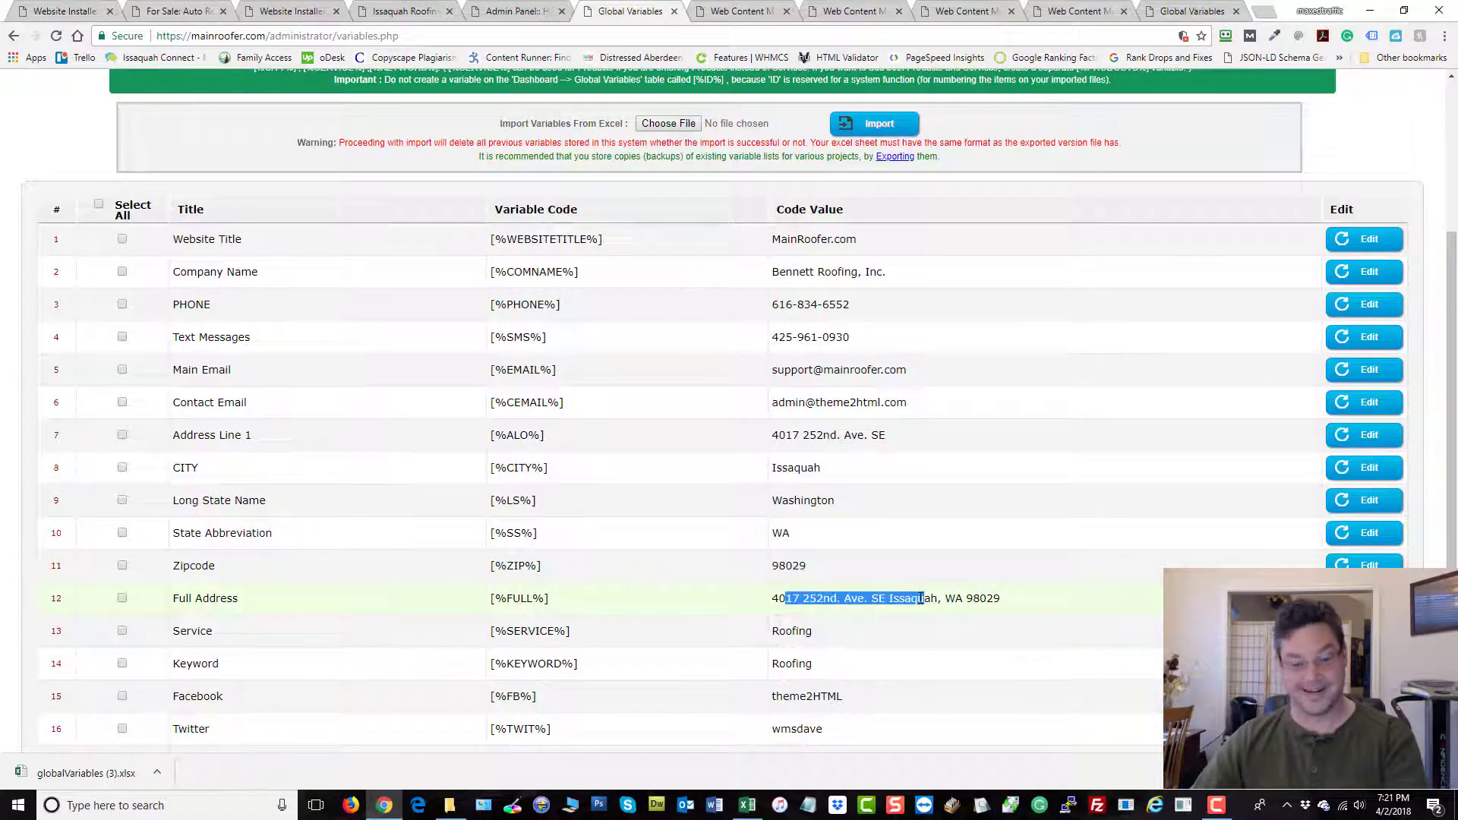
scroll(921, 475, "down", 2)
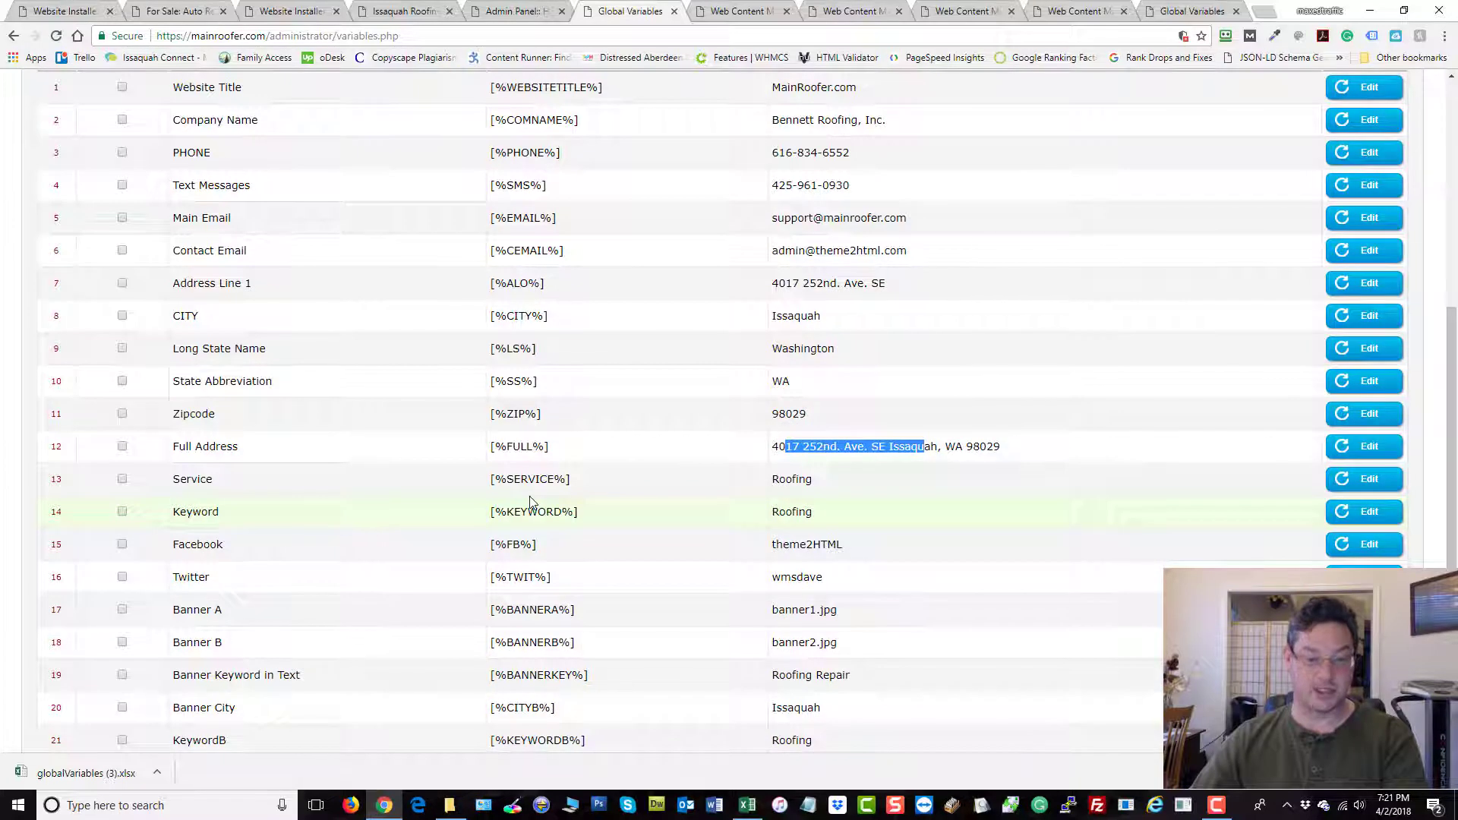
- Examine the codes and values of the Service and Keyword variables in the Global Variables table
scroll(570, 509, "down", 1)
left_click(524, 408)
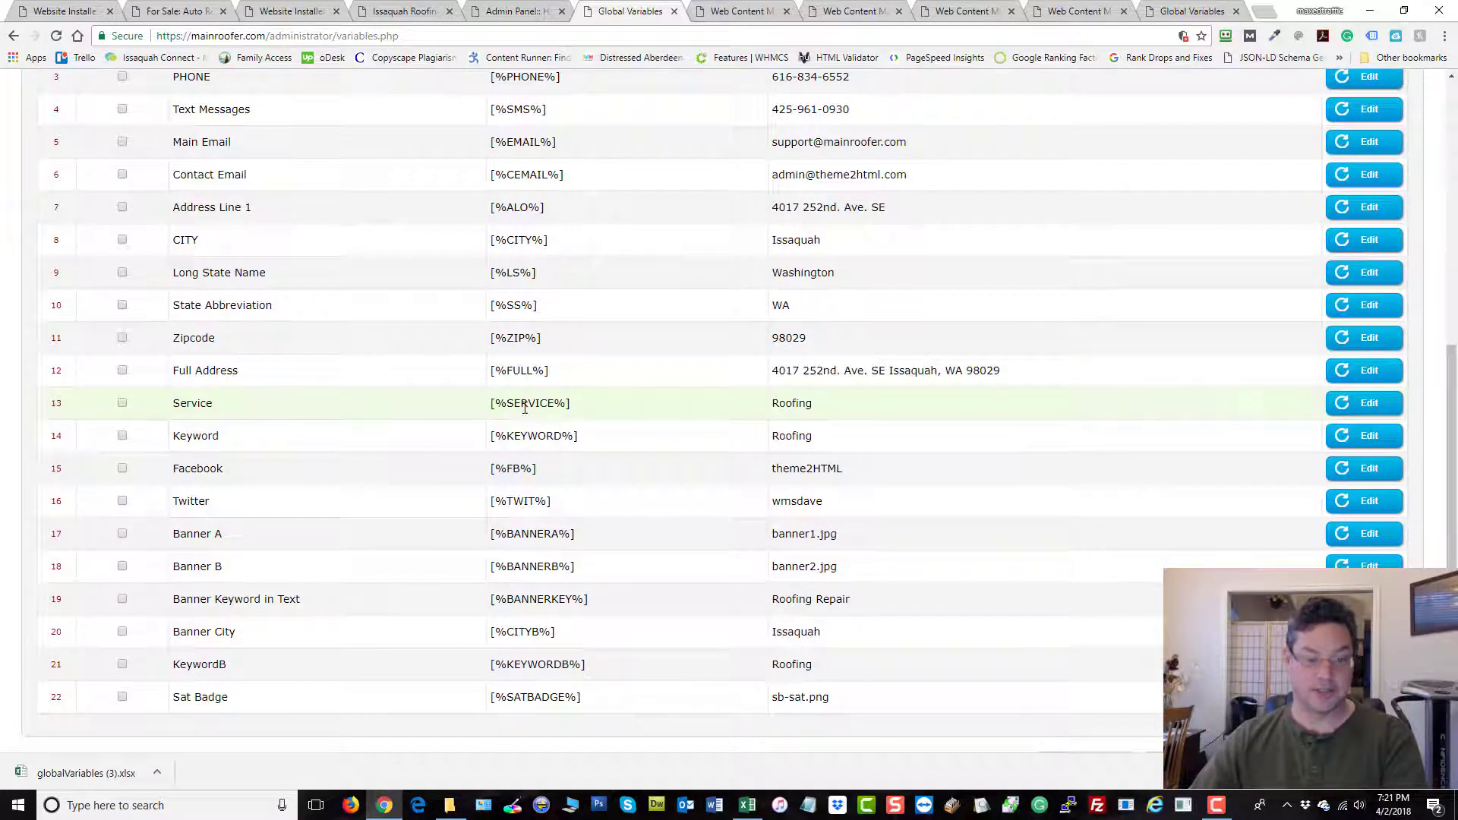
double_click(790, 404)
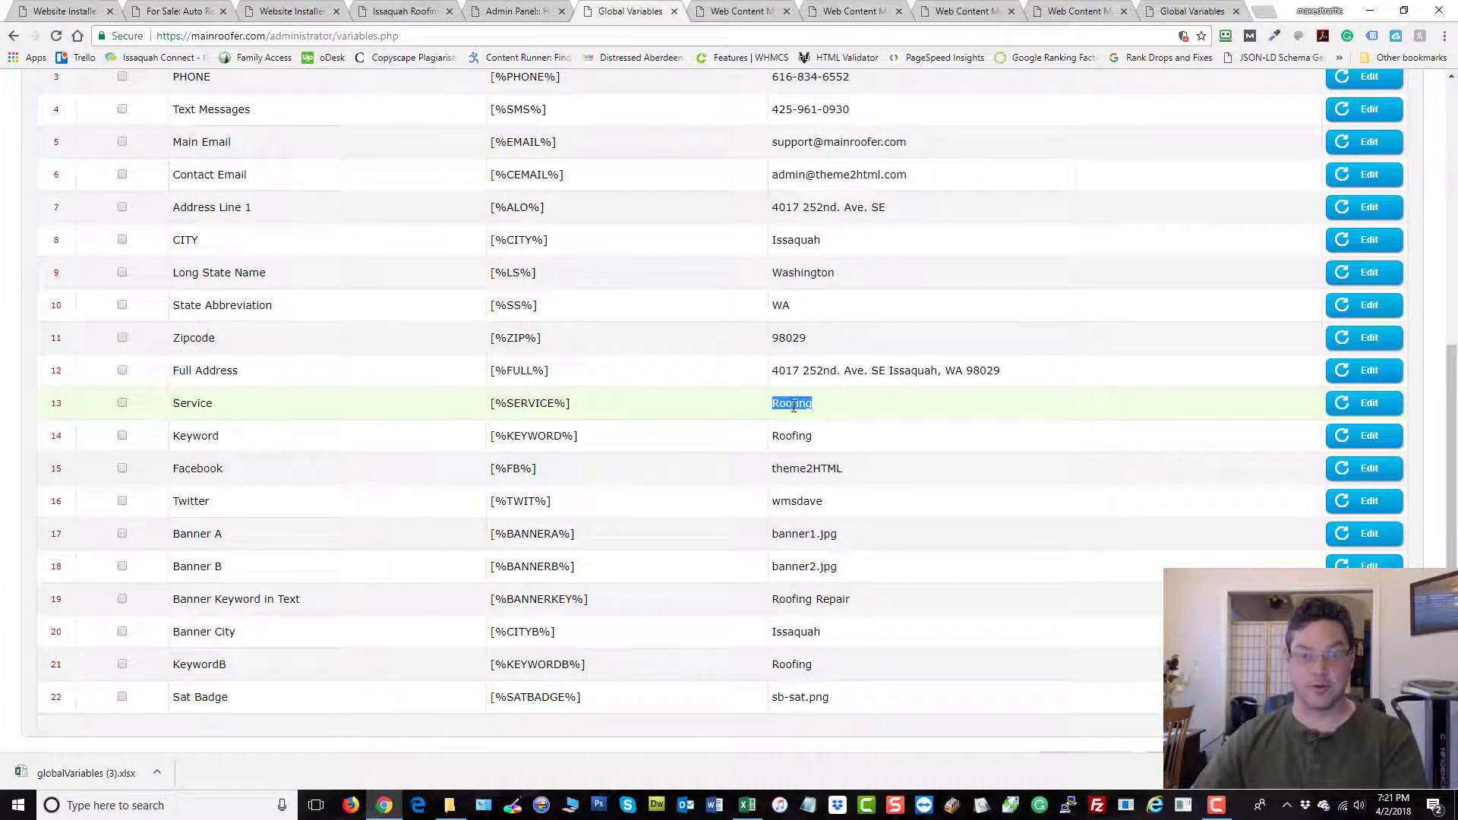
double_click(534, 435)
double_click(794, 436)
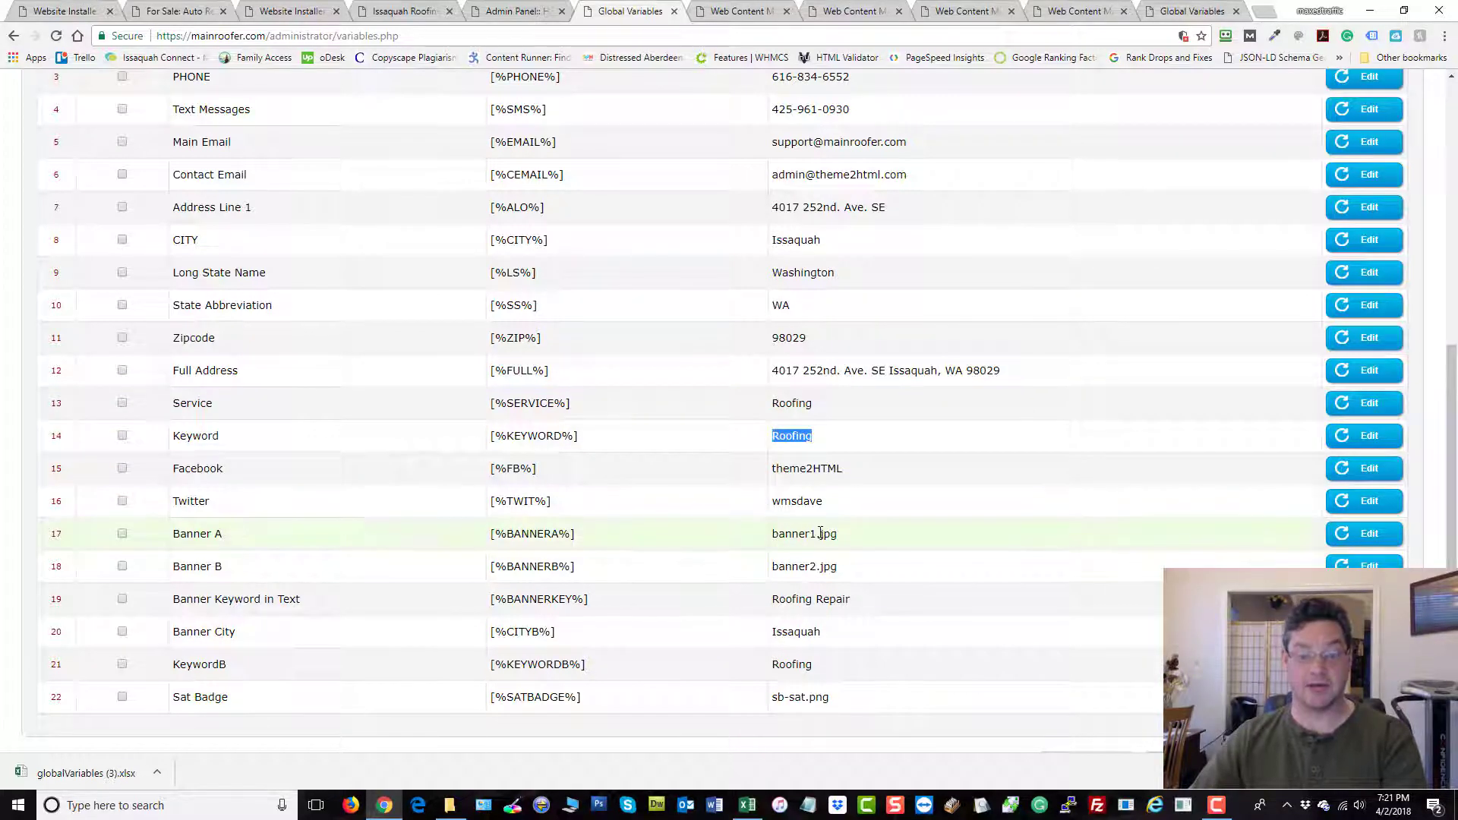
left_click(821, 533)
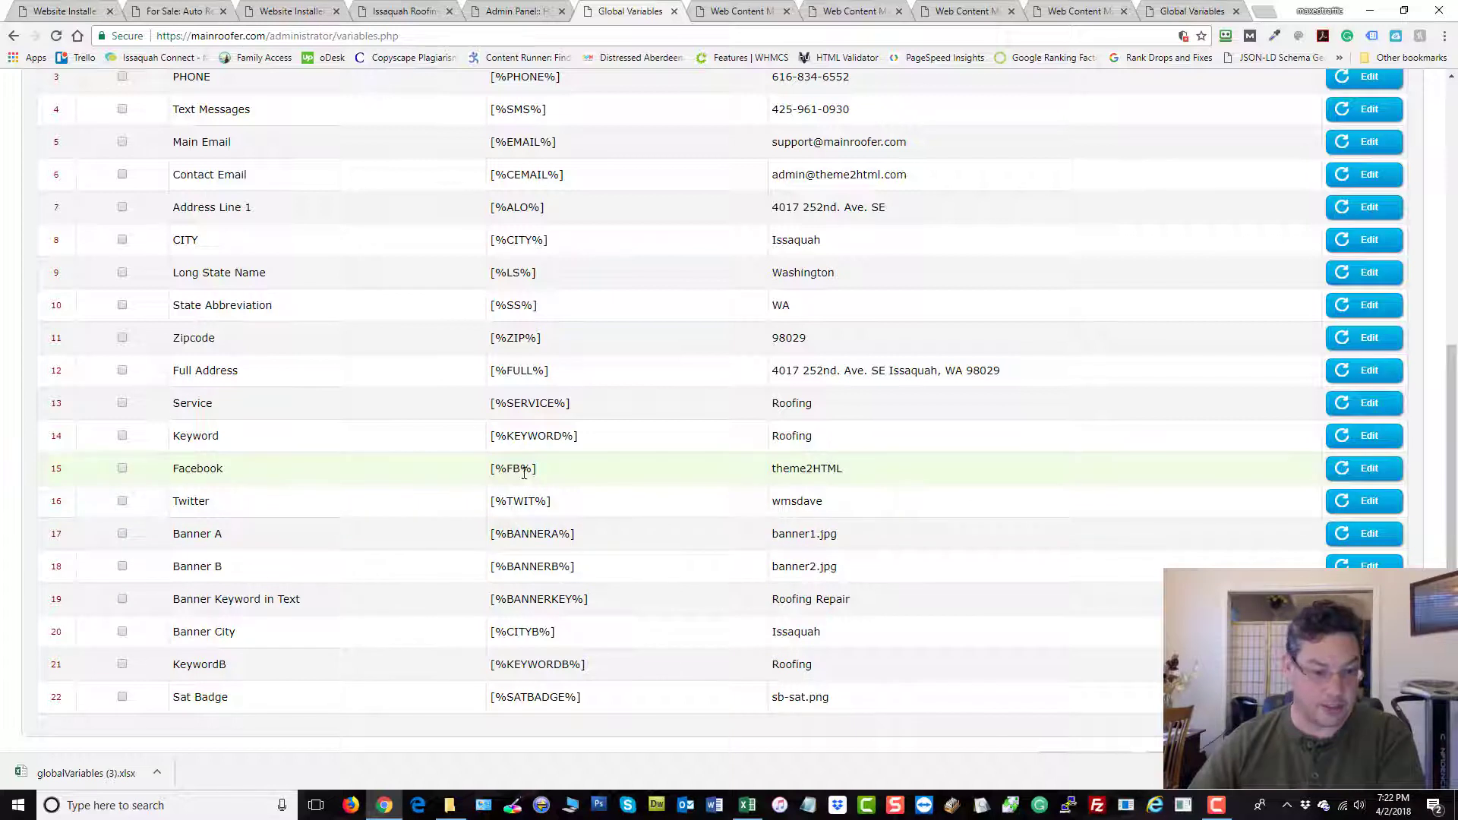
- Examine the Facebook variable's code and value and the Twitter variable's value in the Global Variables table
left_click_drag(522, 468, 495, 469)
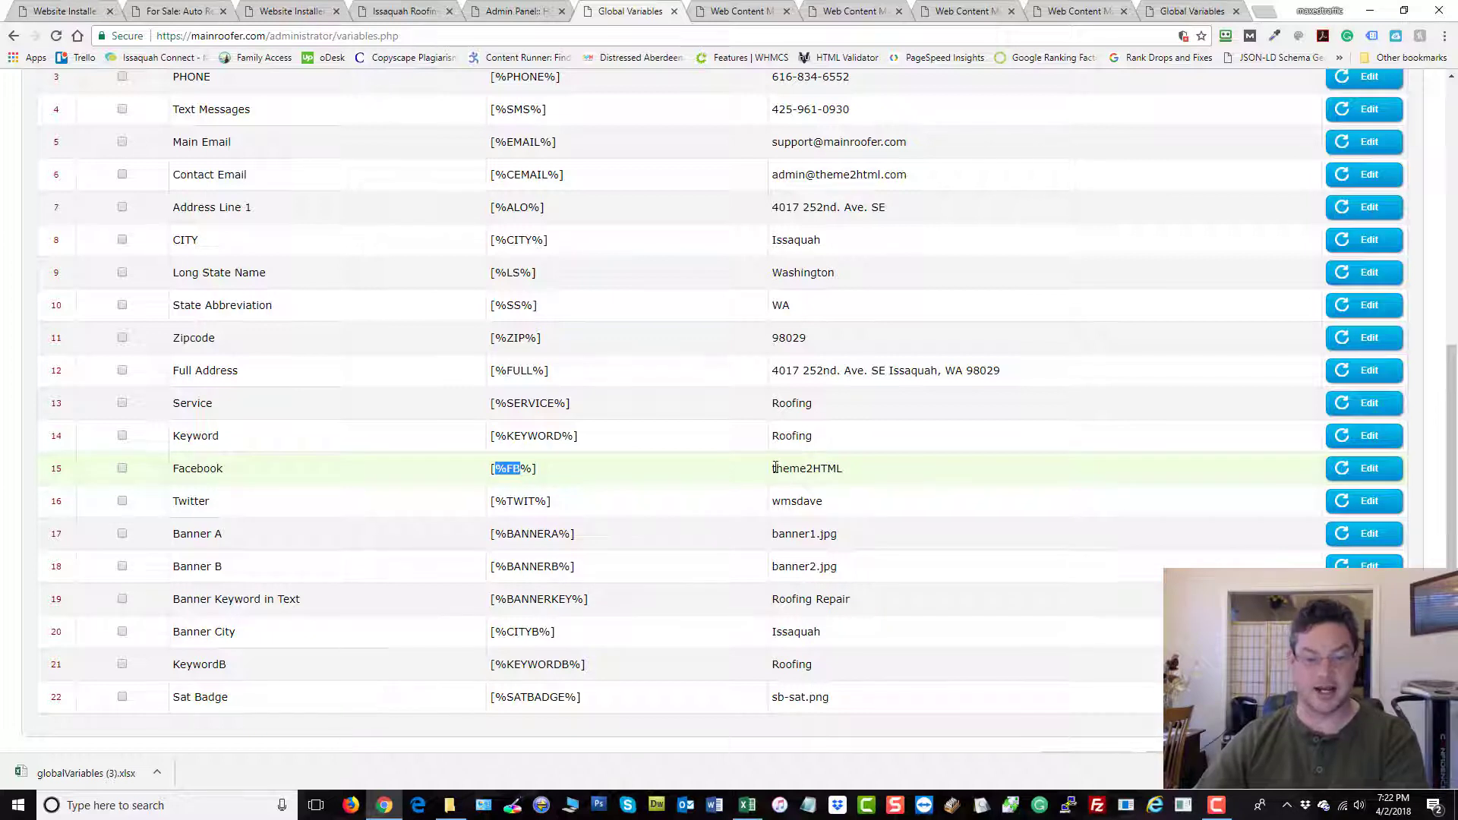
left_click_drag(774, 468, 840, 466)
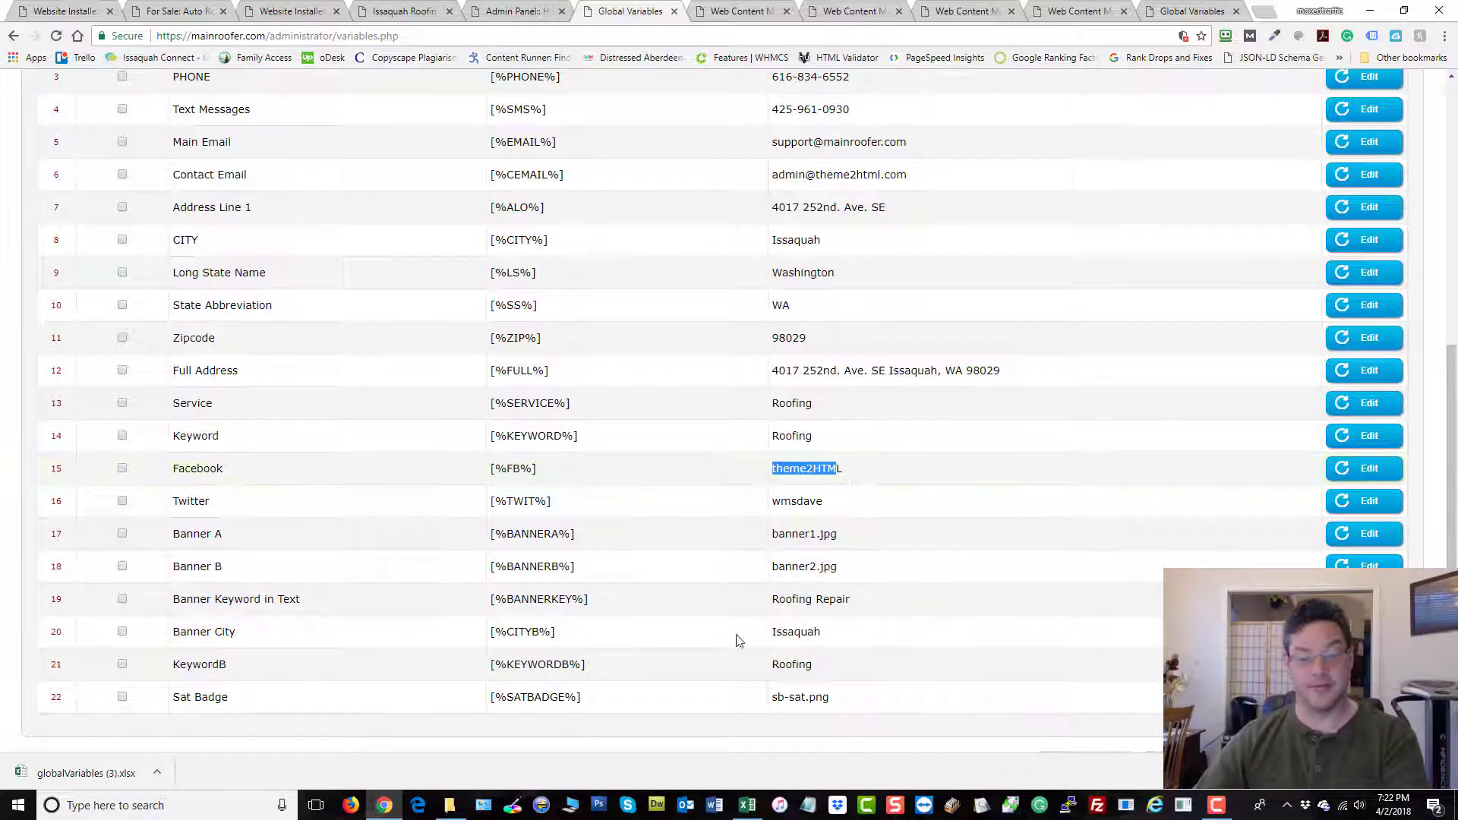
double_click(774, 503)
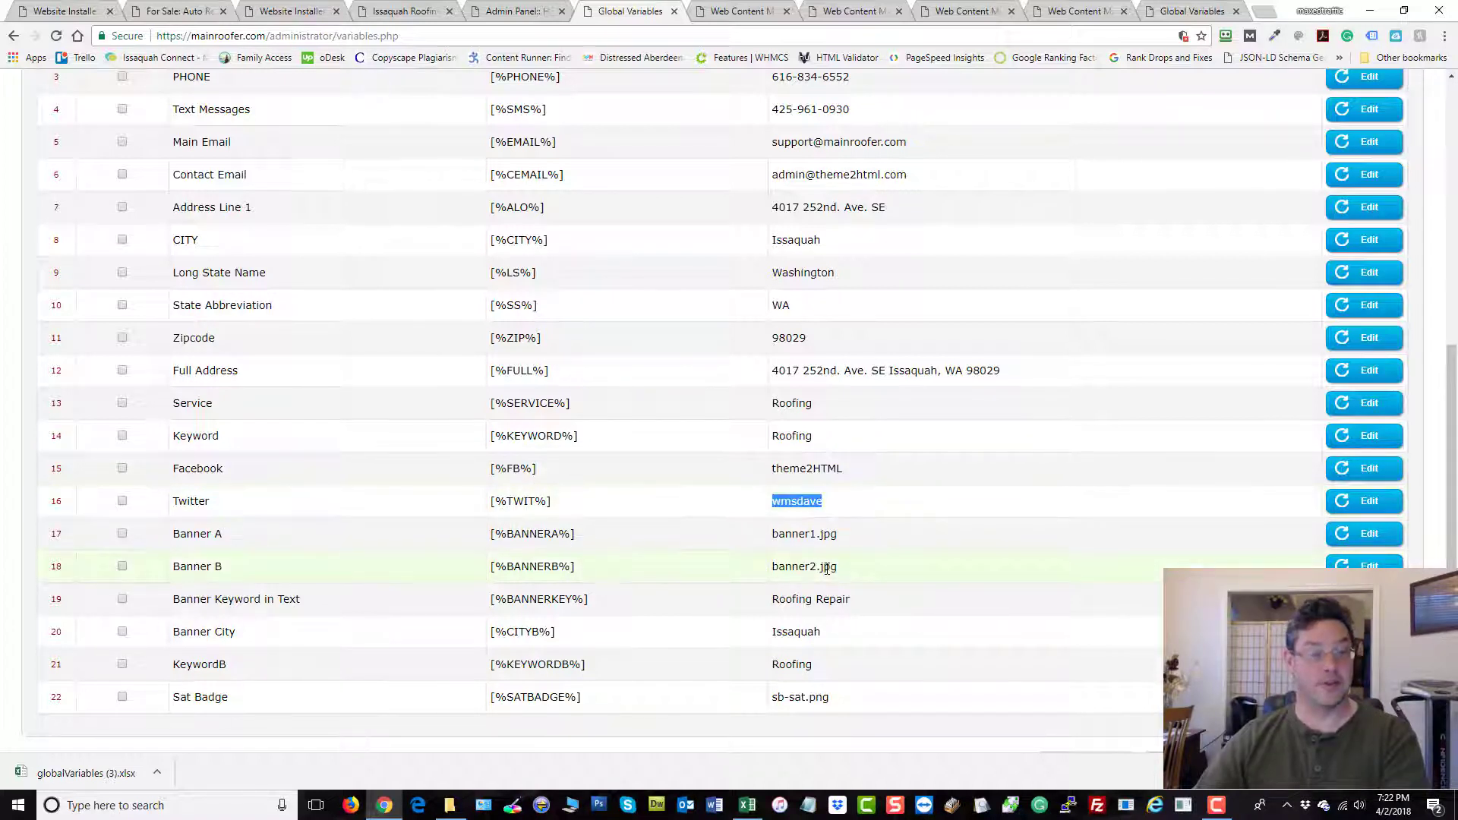
left_click(782, 503)
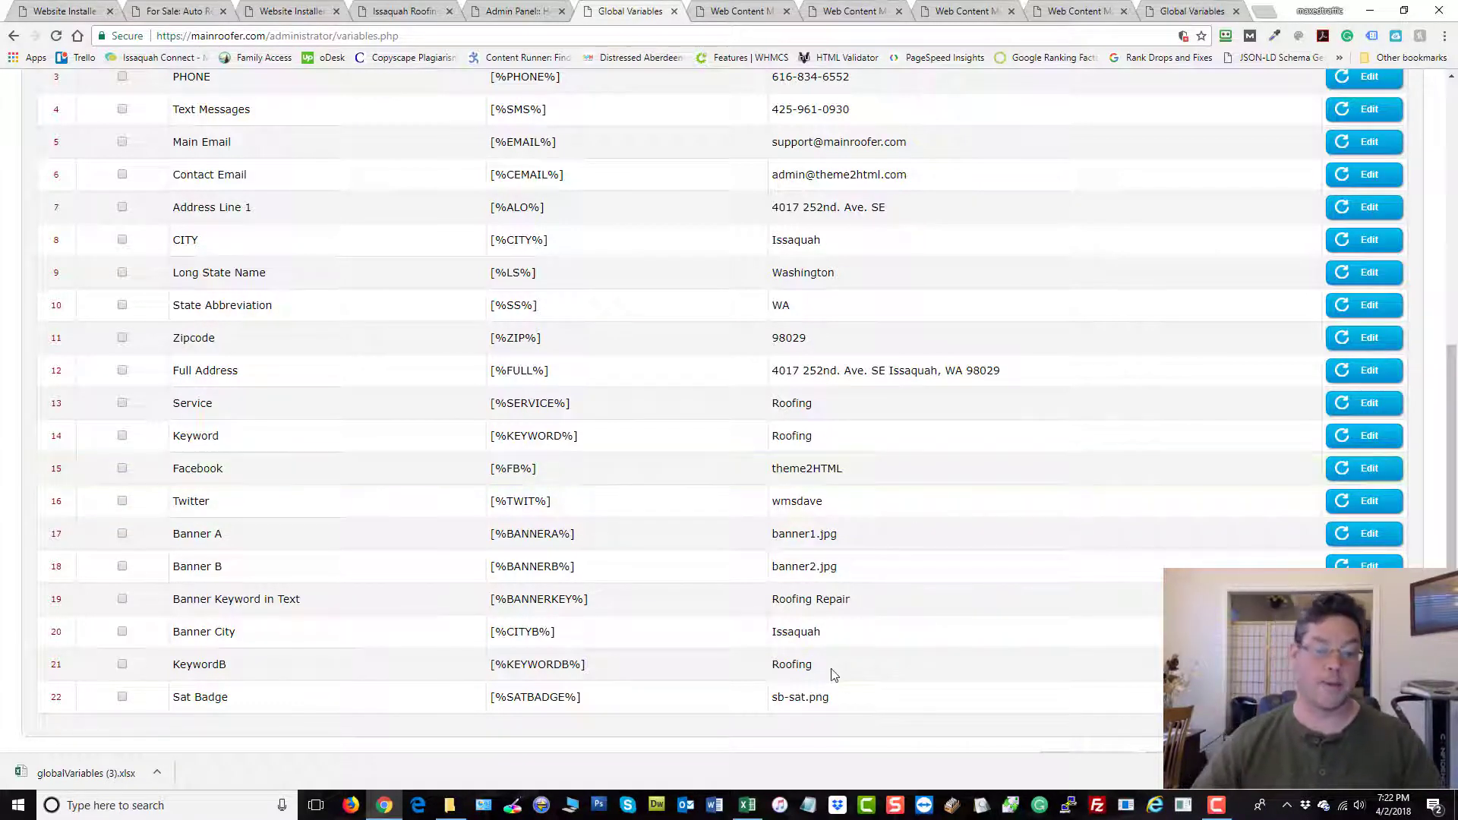
scroll(545, 524, "up", 7)
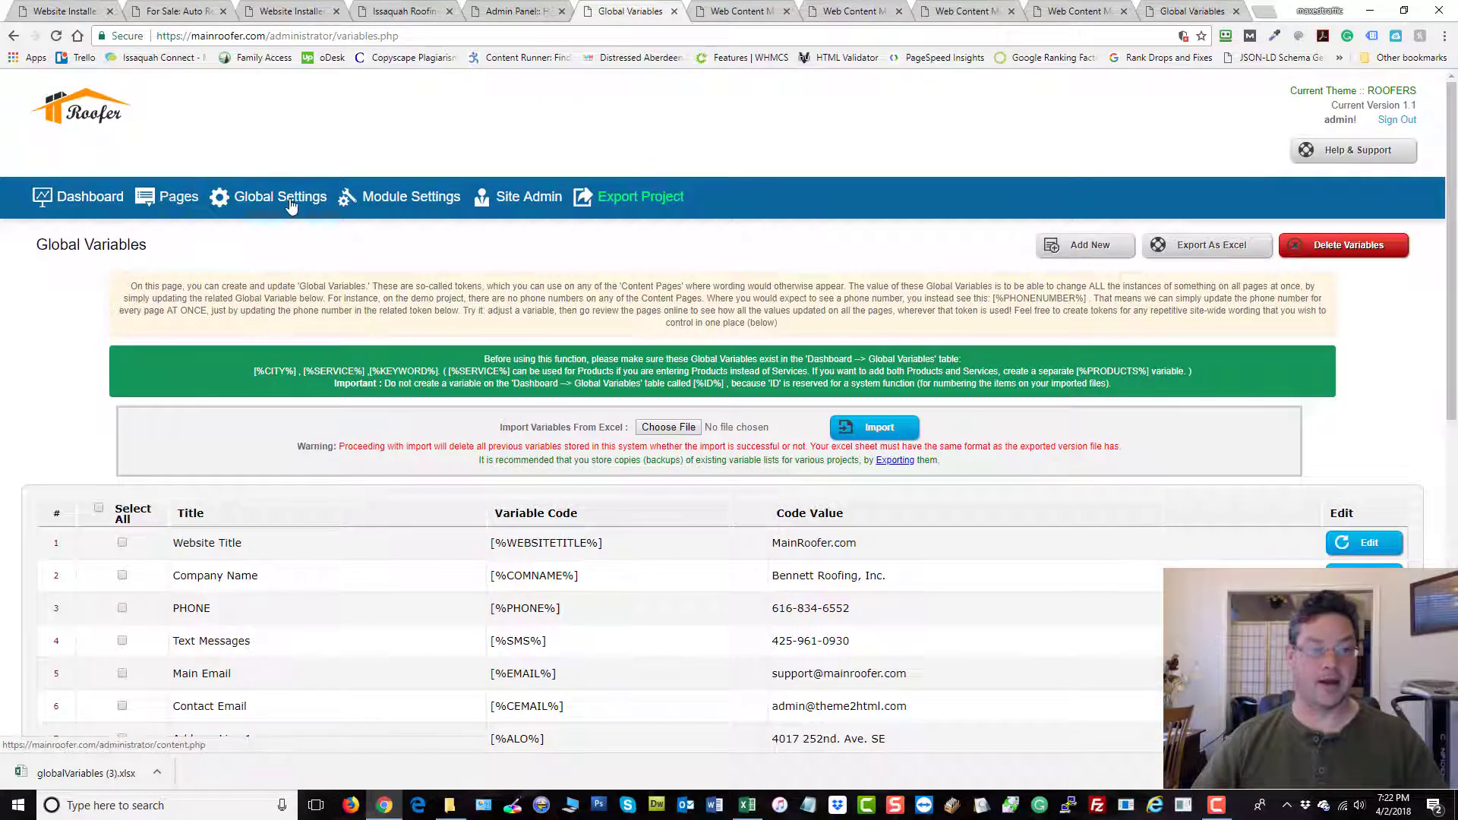
scroll(532, 425, "down", 7)
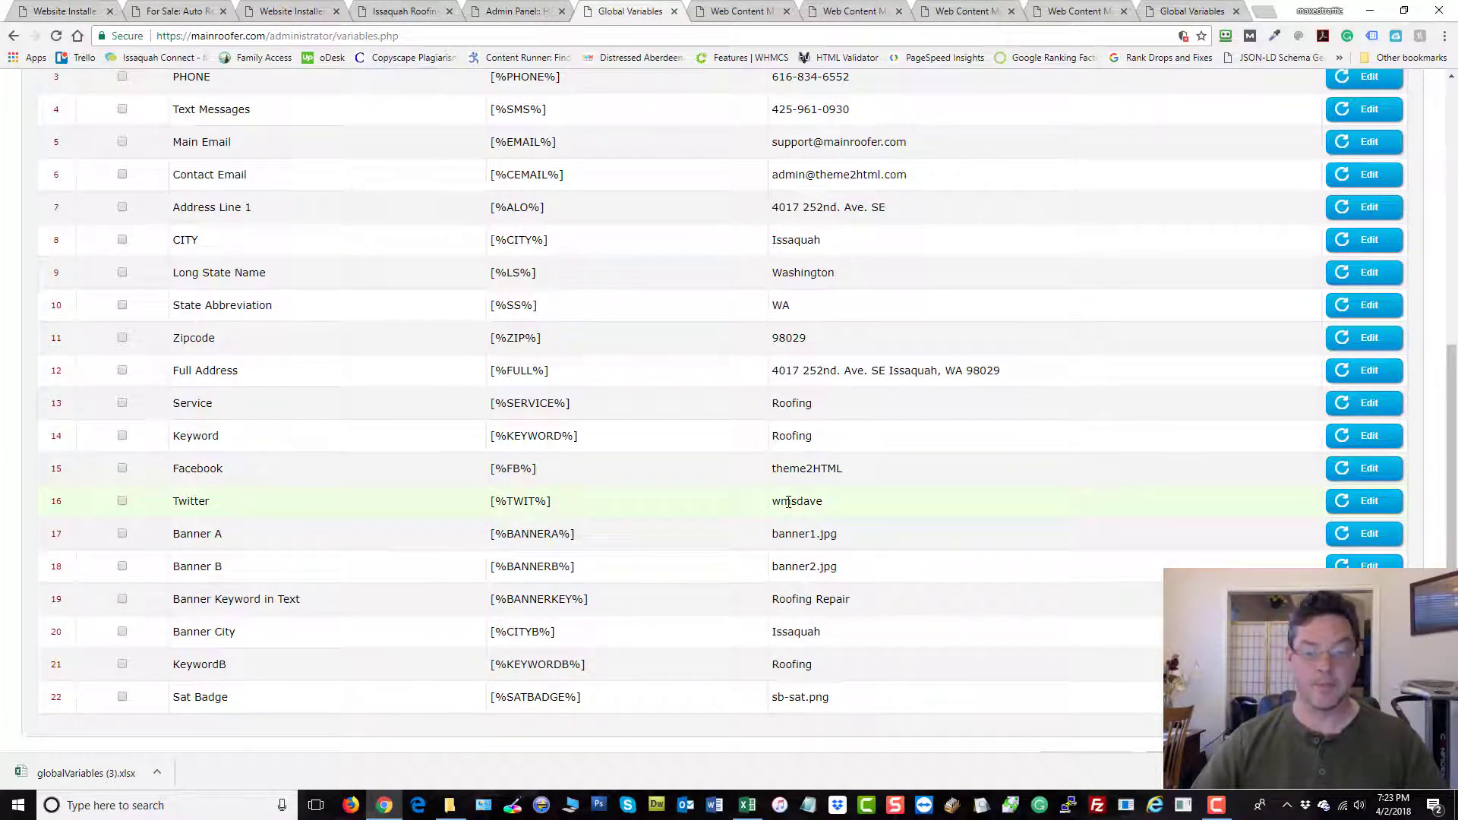
- Open the Website Installer site's Videos page and check the Big Global Variables import page in the roofing admin panel
left_click(69, 11)
scroll(680, 110, "up", 20)
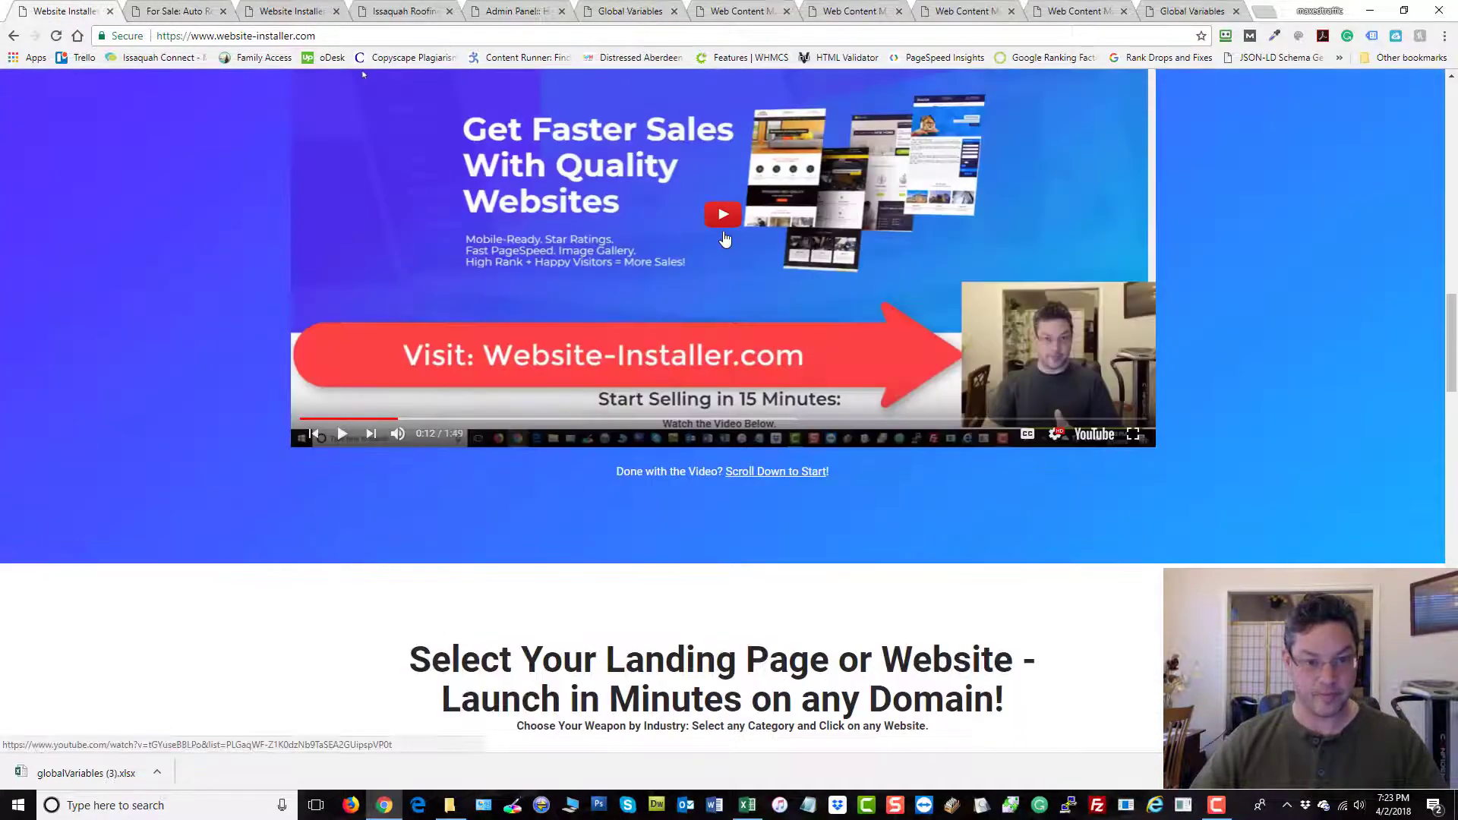
scroll(726, 234, "up", 2)
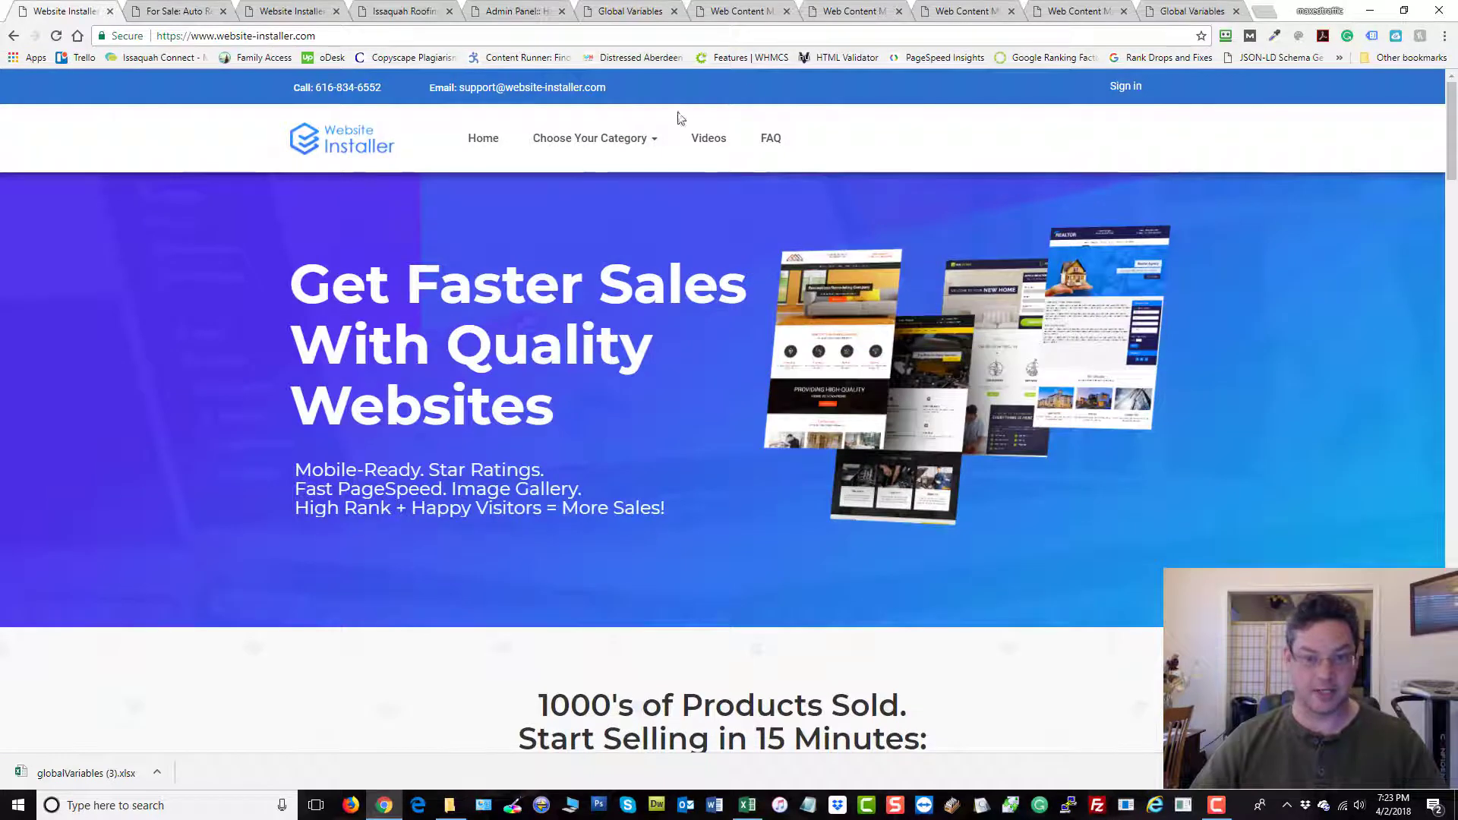
left_click(706, 149)
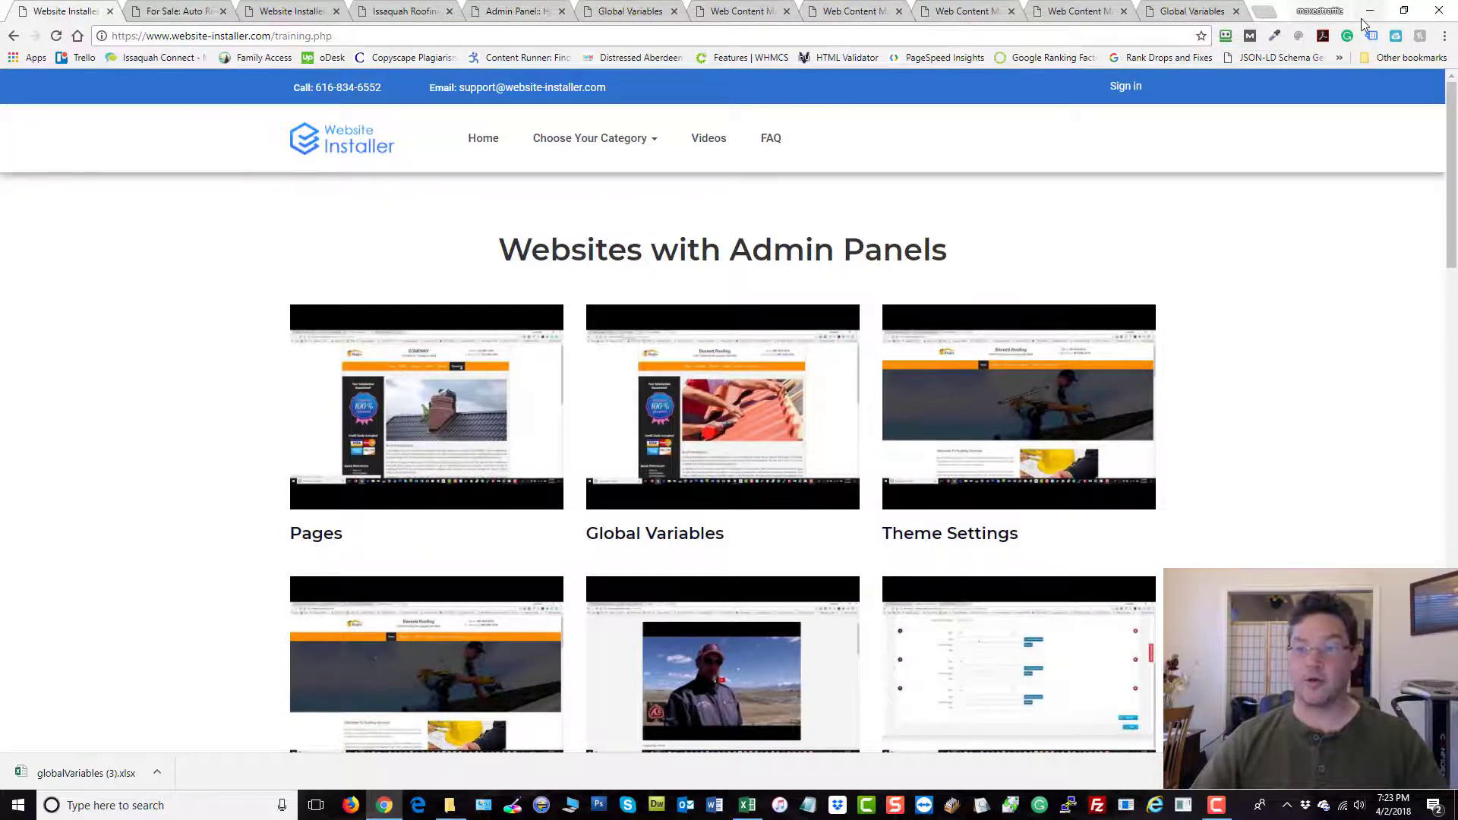
left_click(1175, 9)
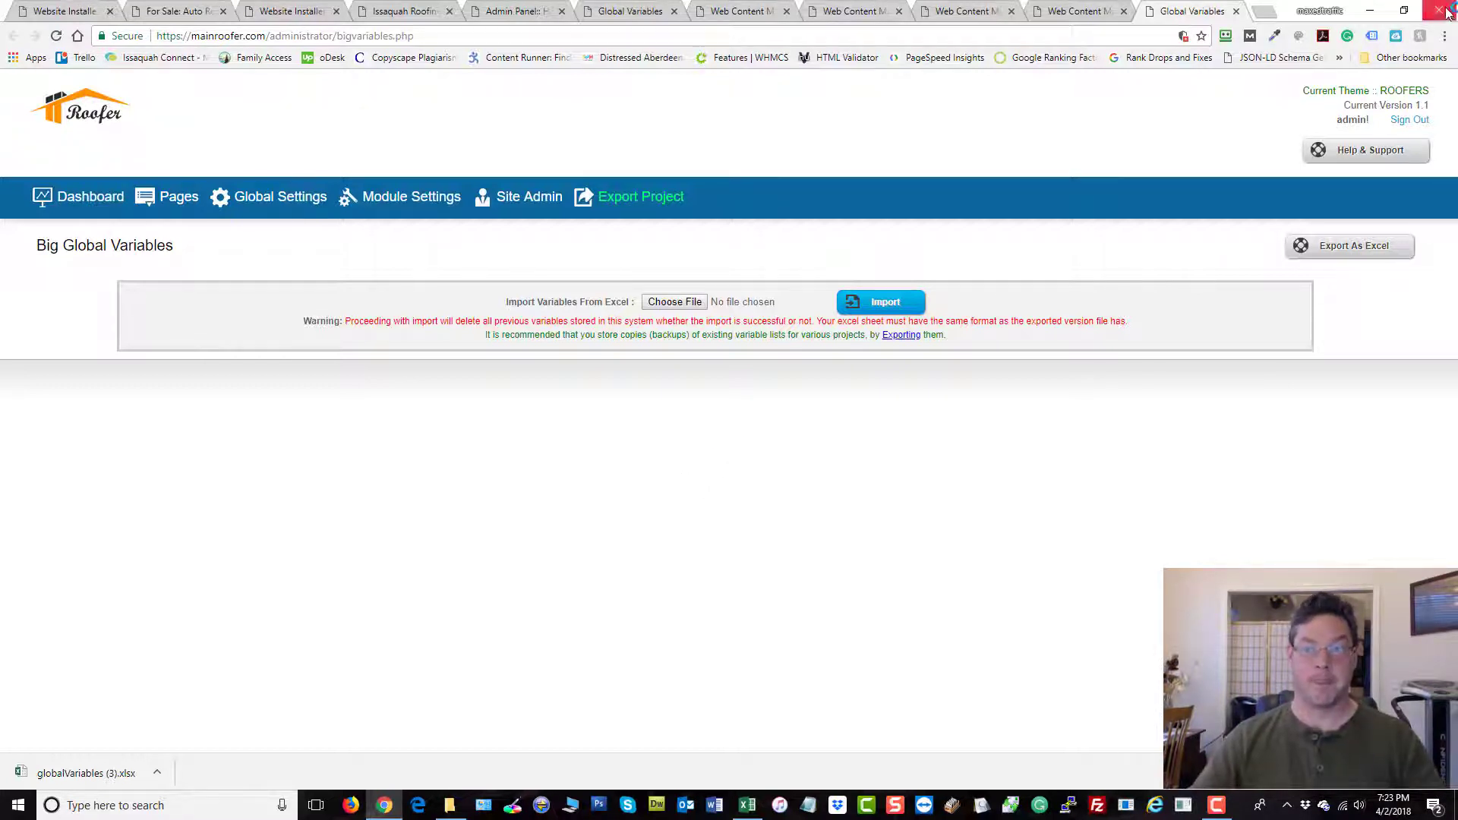
left_click(64, 11)
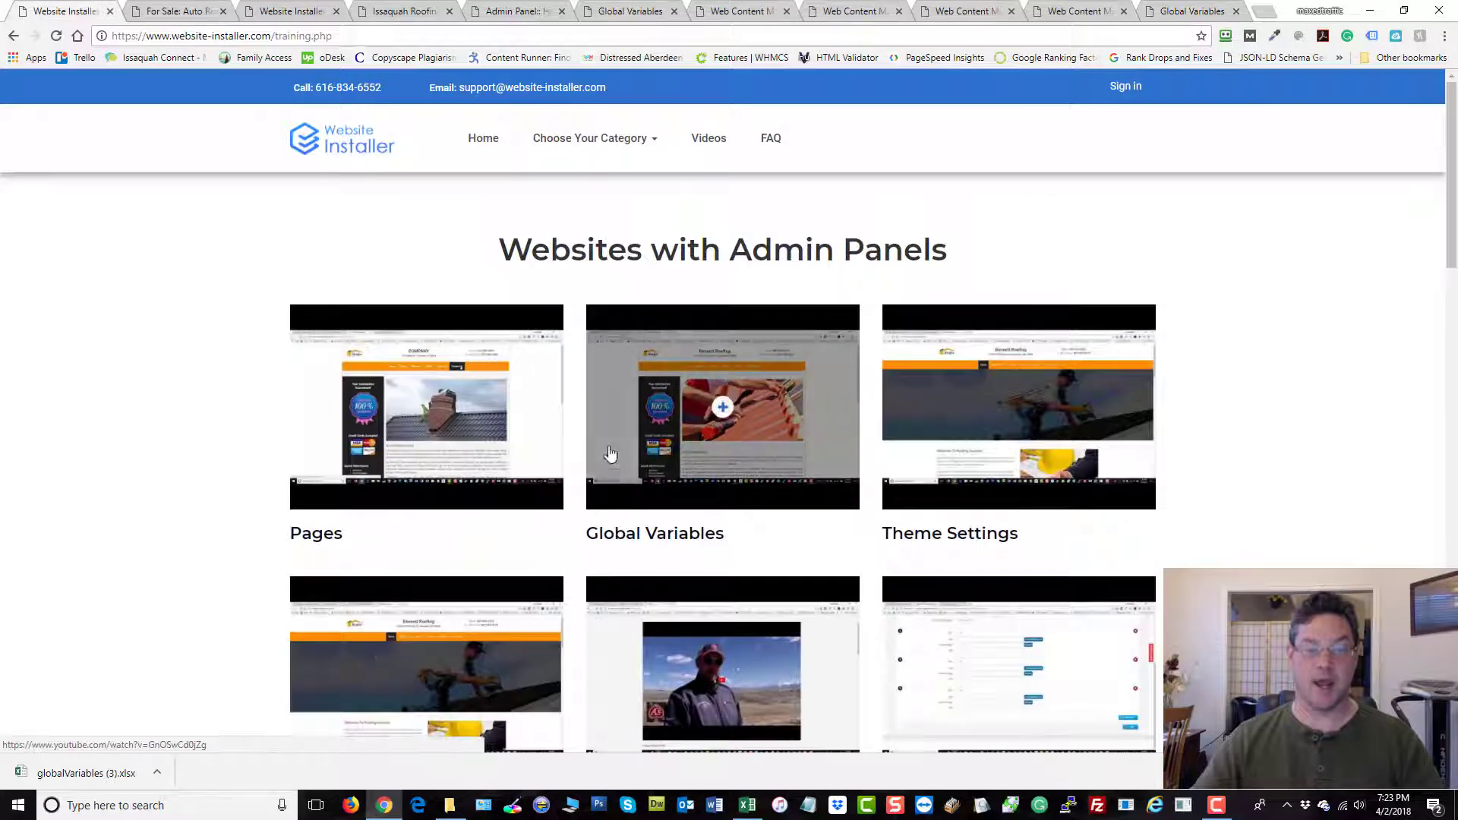
- Choose the HVAC website category and open the purchase page of the Industrial HVAC Contractor template
mouse_move(544, 145)
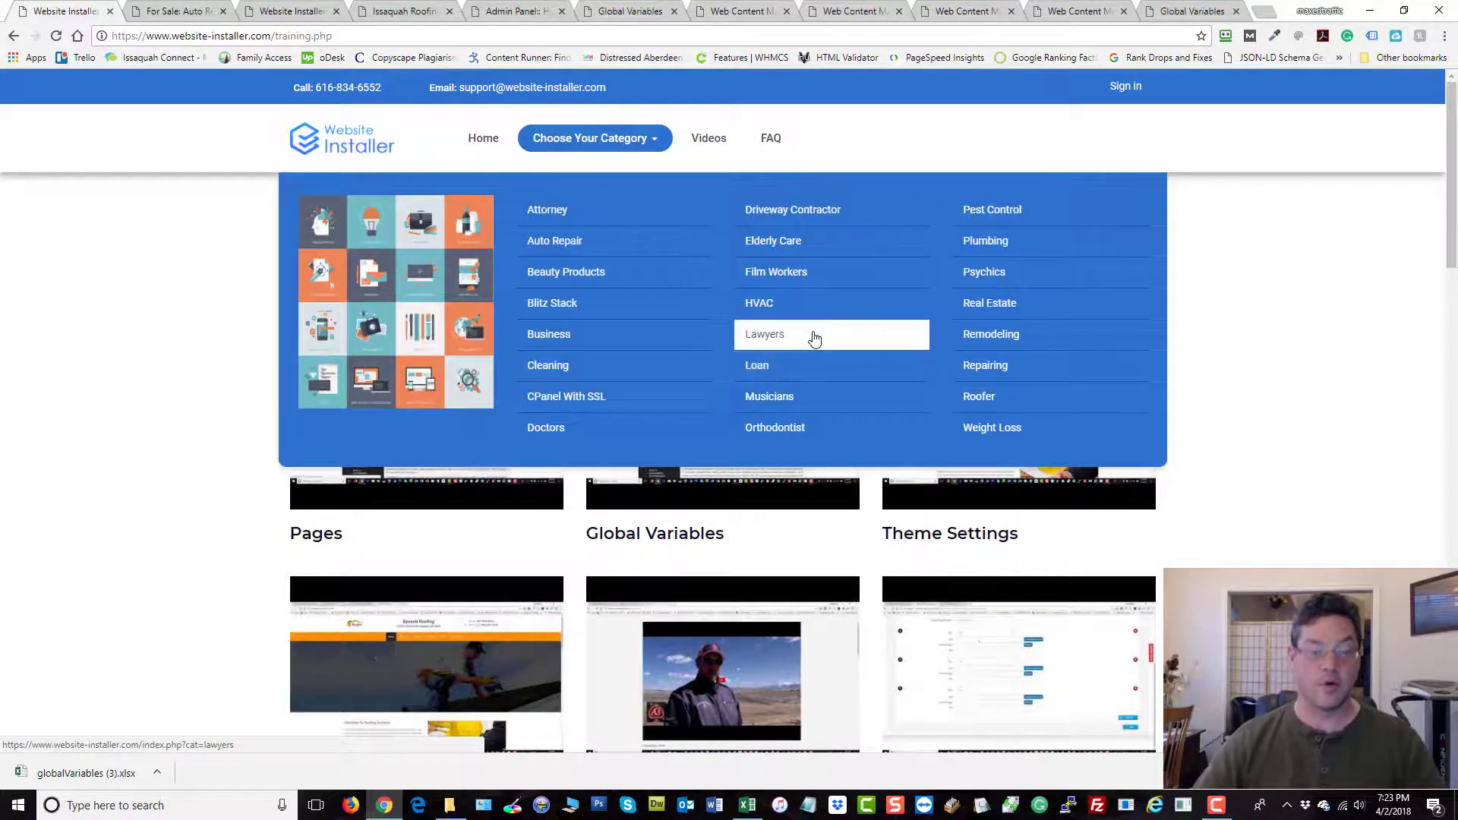
left_click(799, 307)
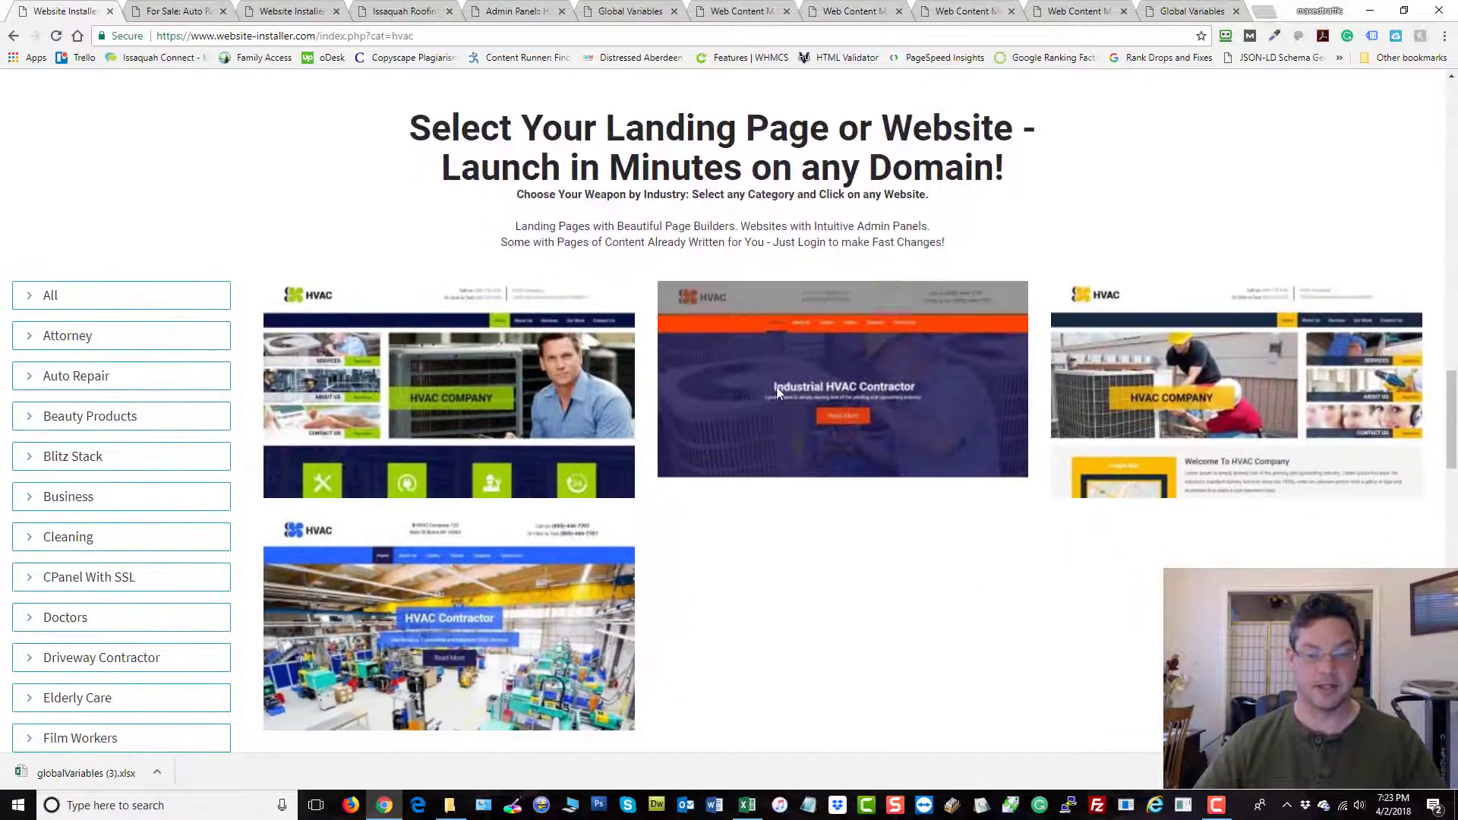
left_click(832, 426)
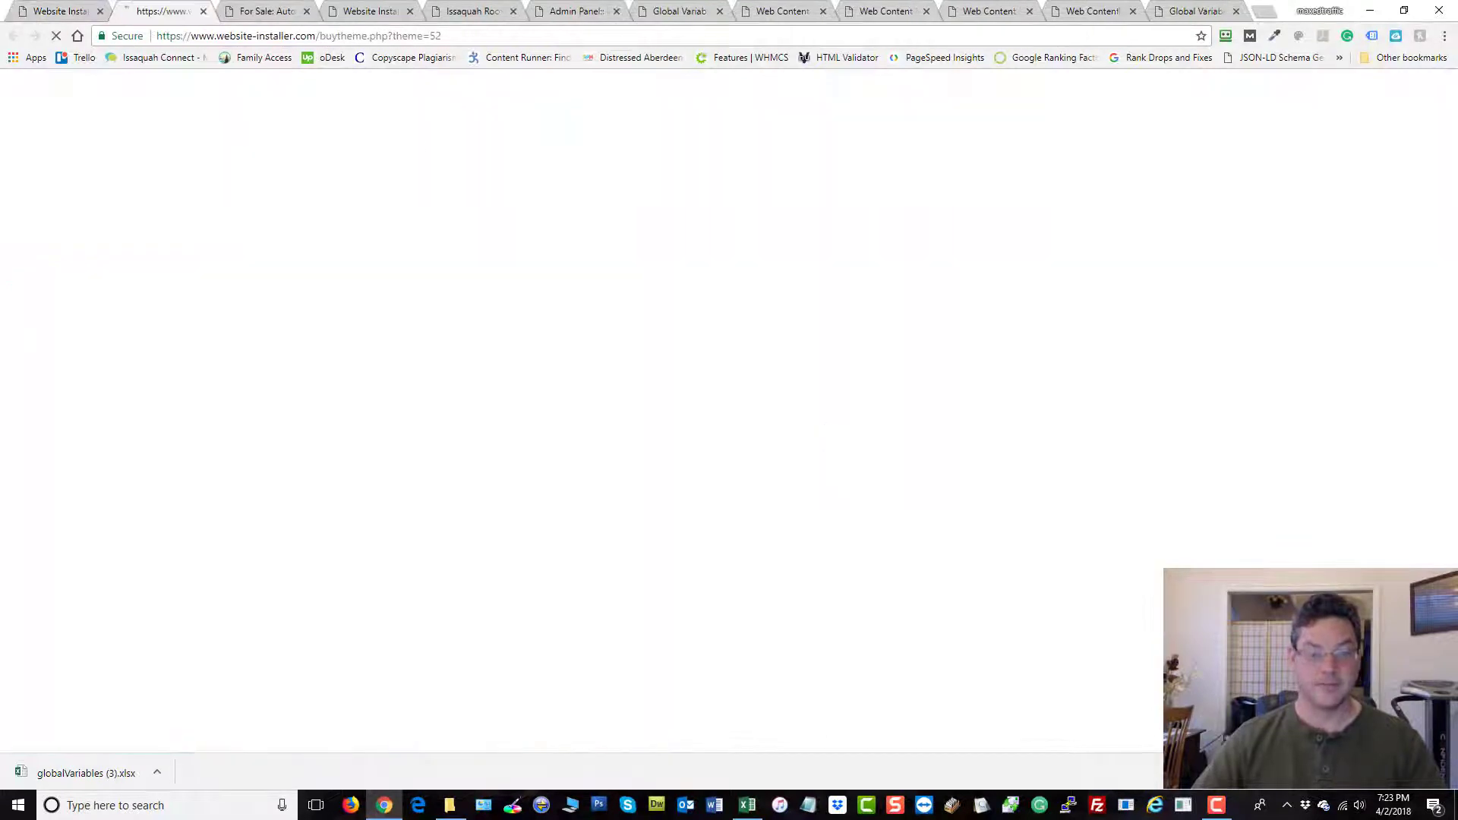
- Examine the optional Company Information fields on the HVAC template's purchase form, including company name, phone and email
scroll(1083, 430, "down", 13)
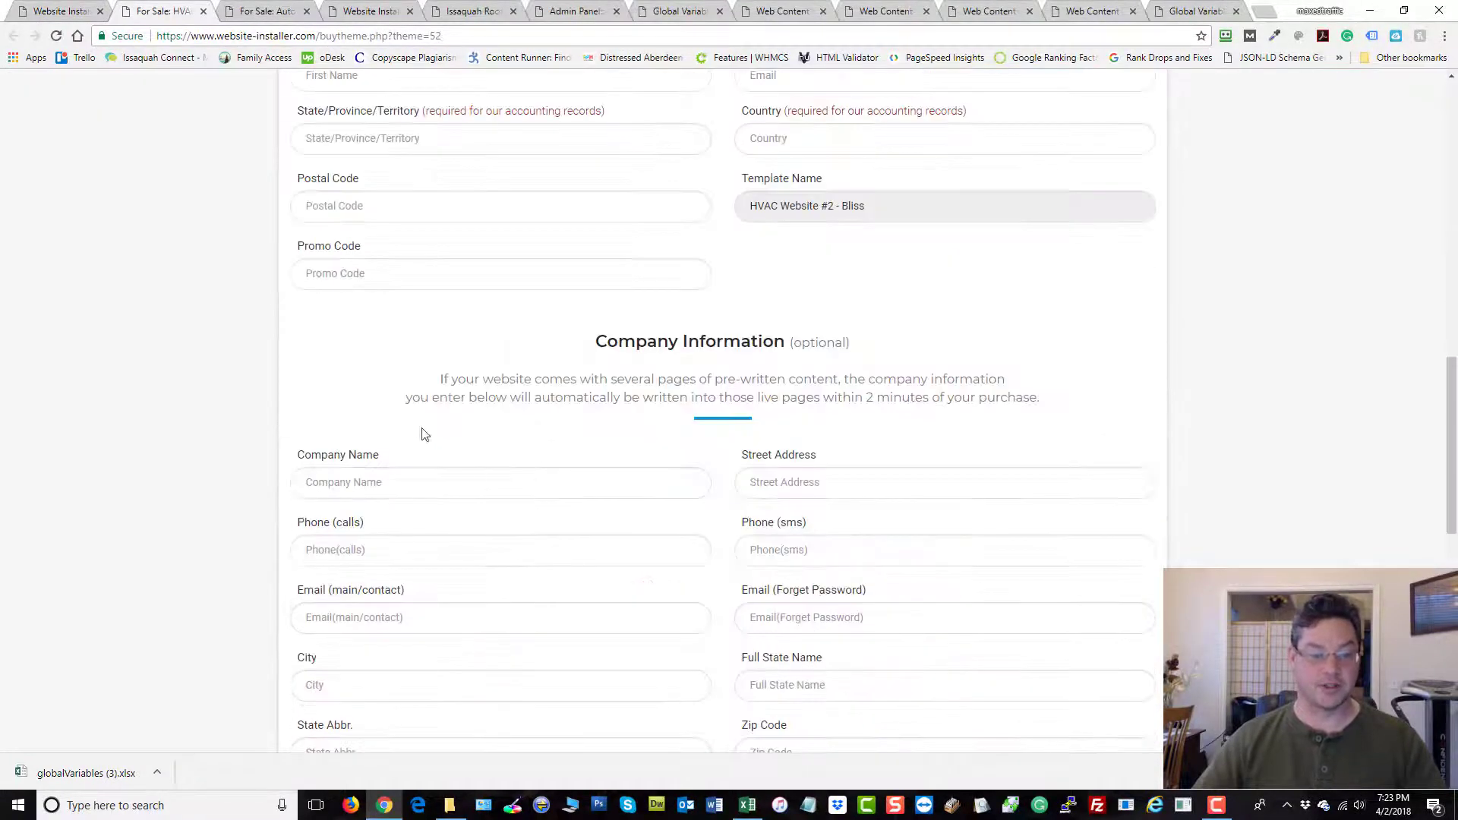
scroll(818, 355, "down", 3)
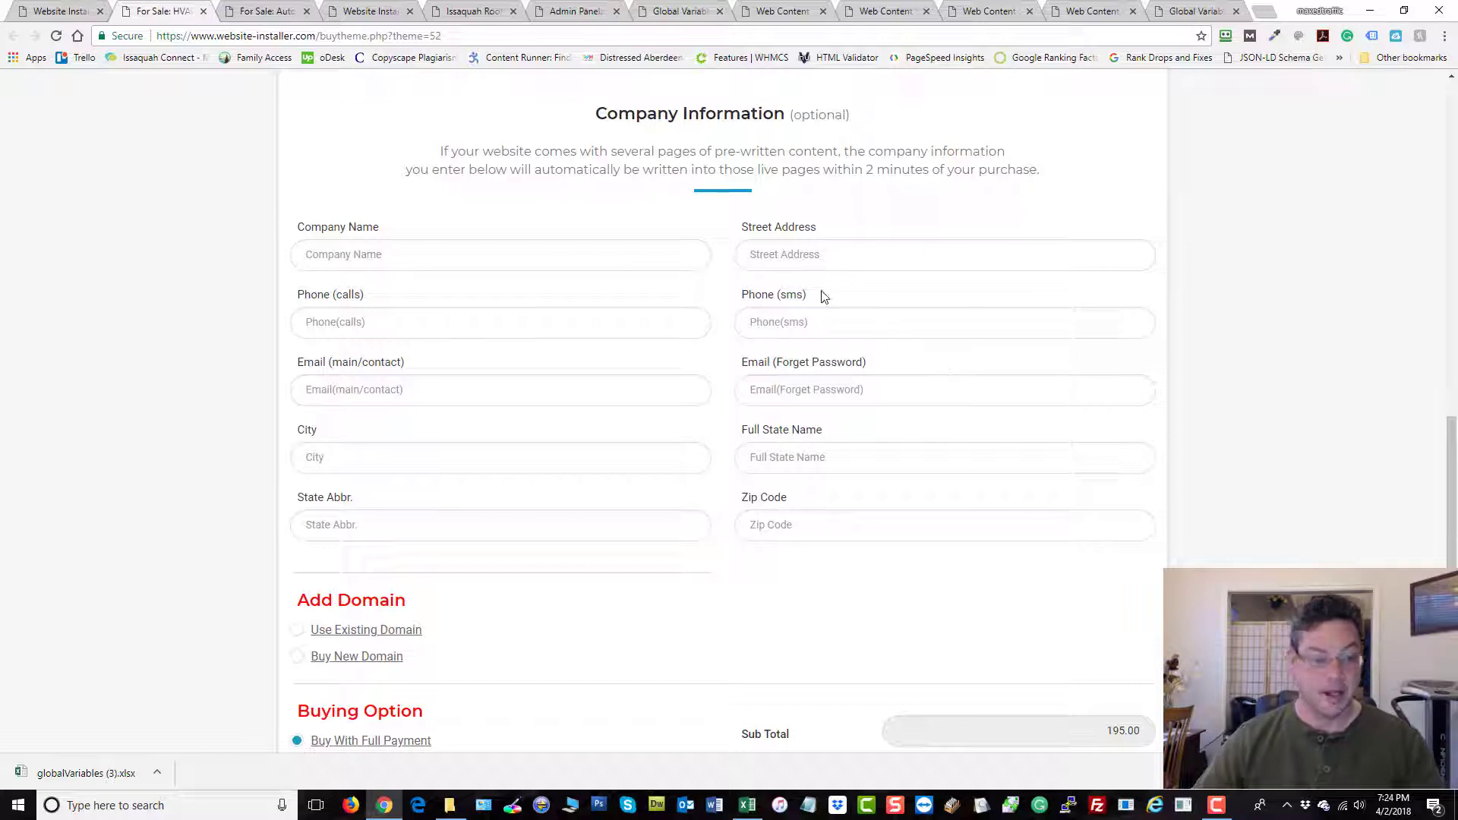
left_click(659, 257)
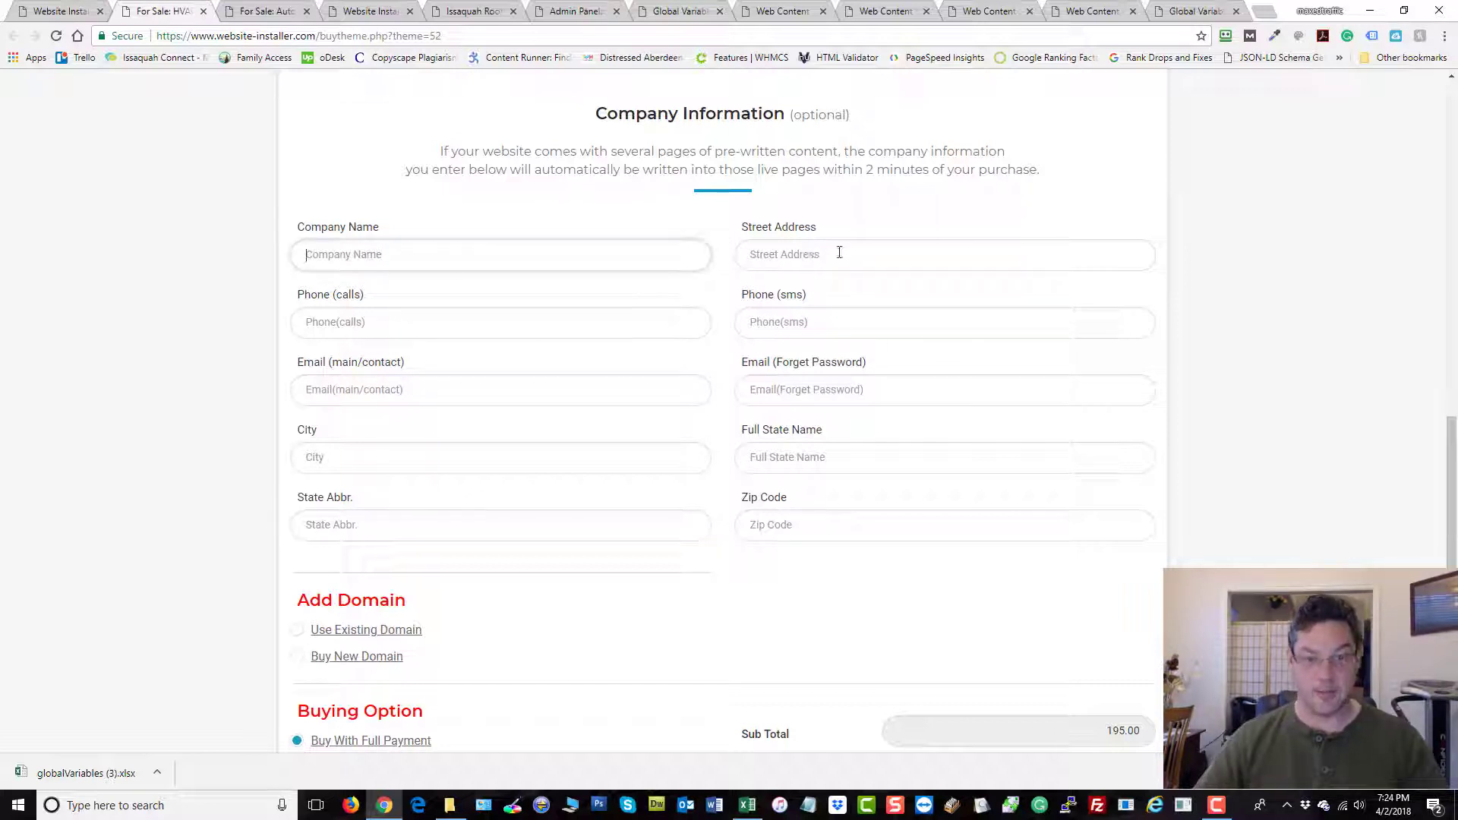
key("Tab")
key("Tab")
key("Tab")
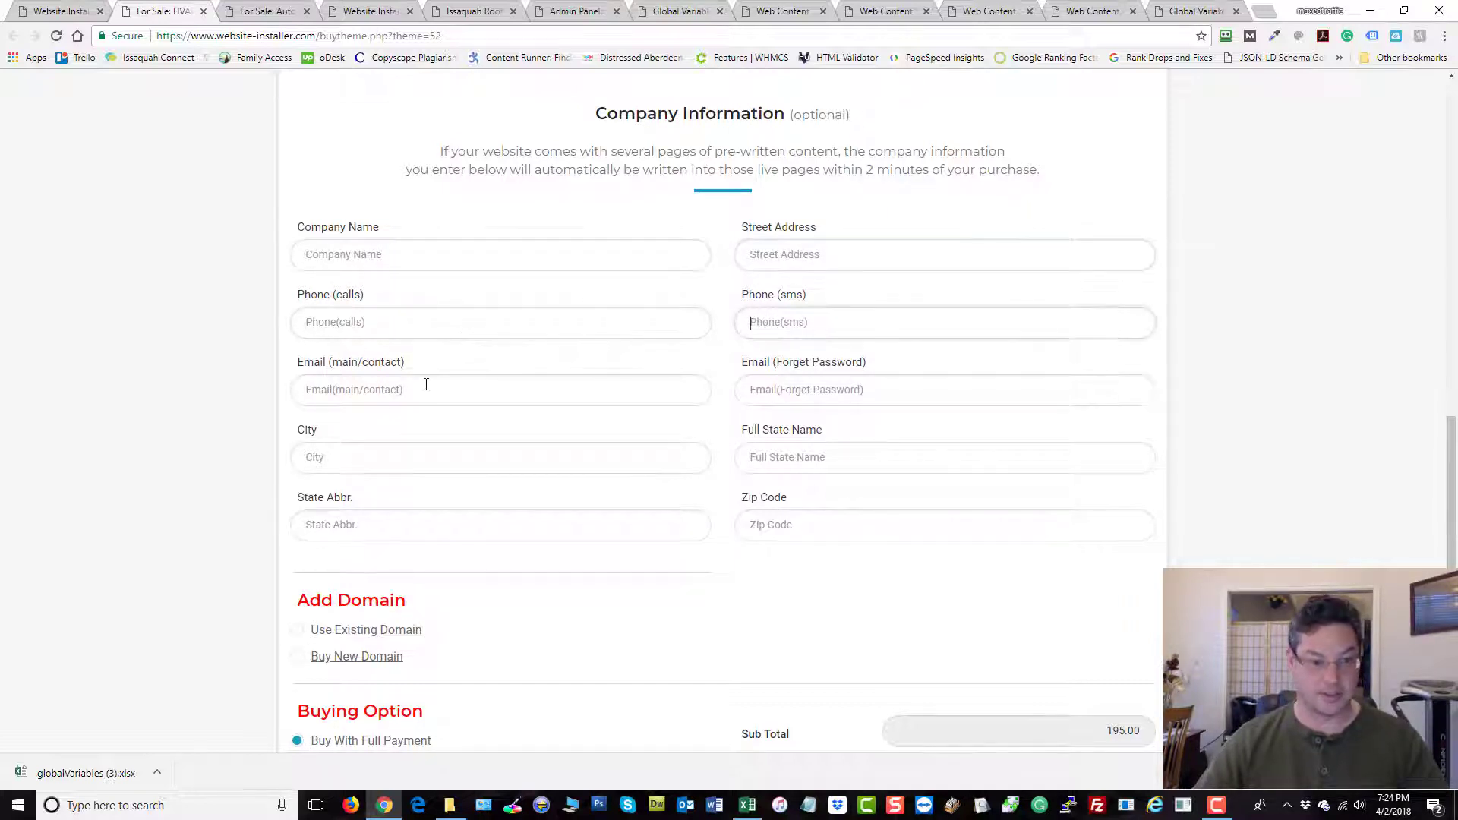
left_click(840, 391)
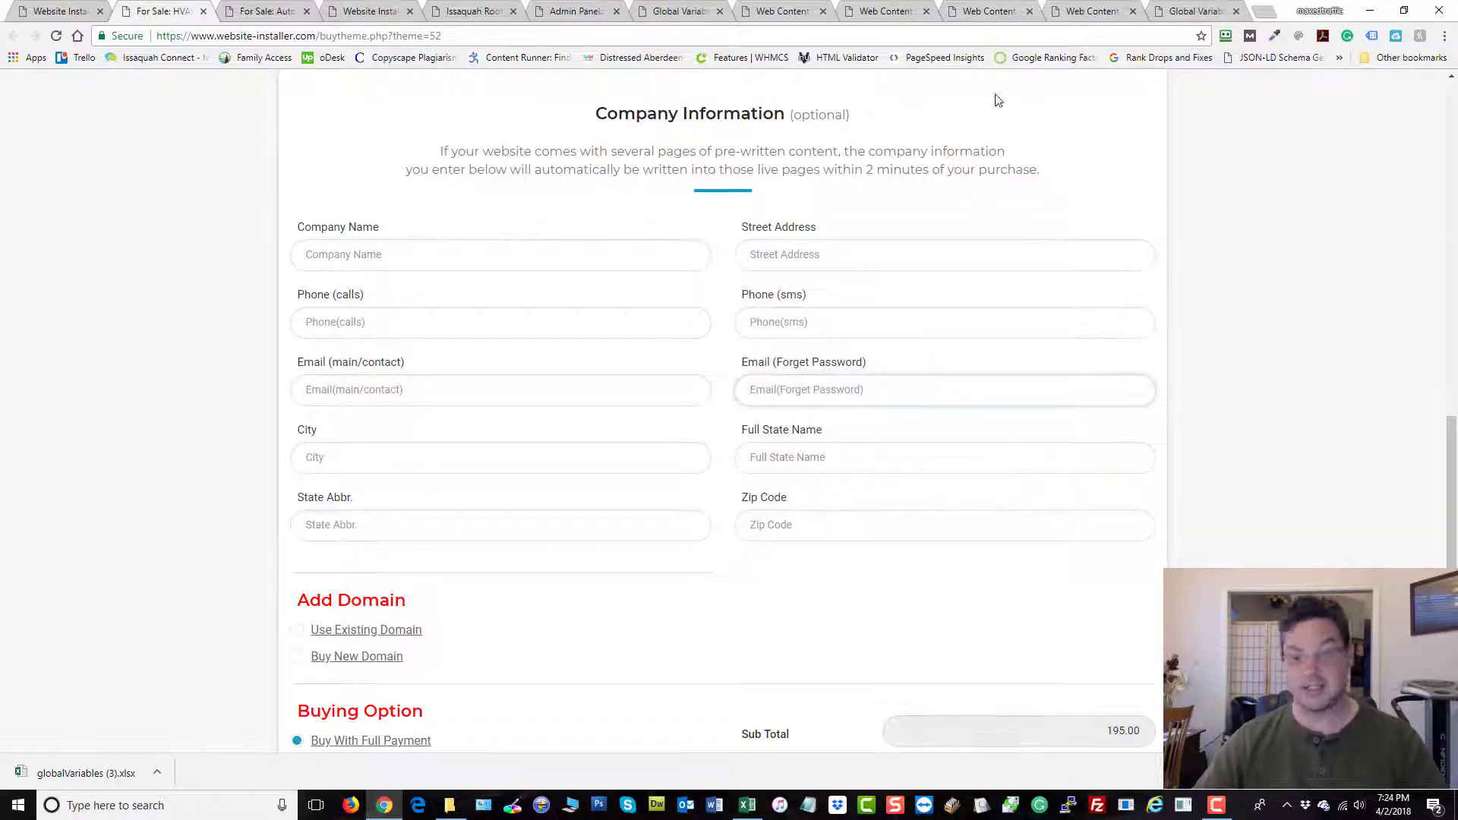
- Examine the company name, phone, contact email and address variable codes in the Global Variables table, then look over the remaining variables
left_click(680, 10)
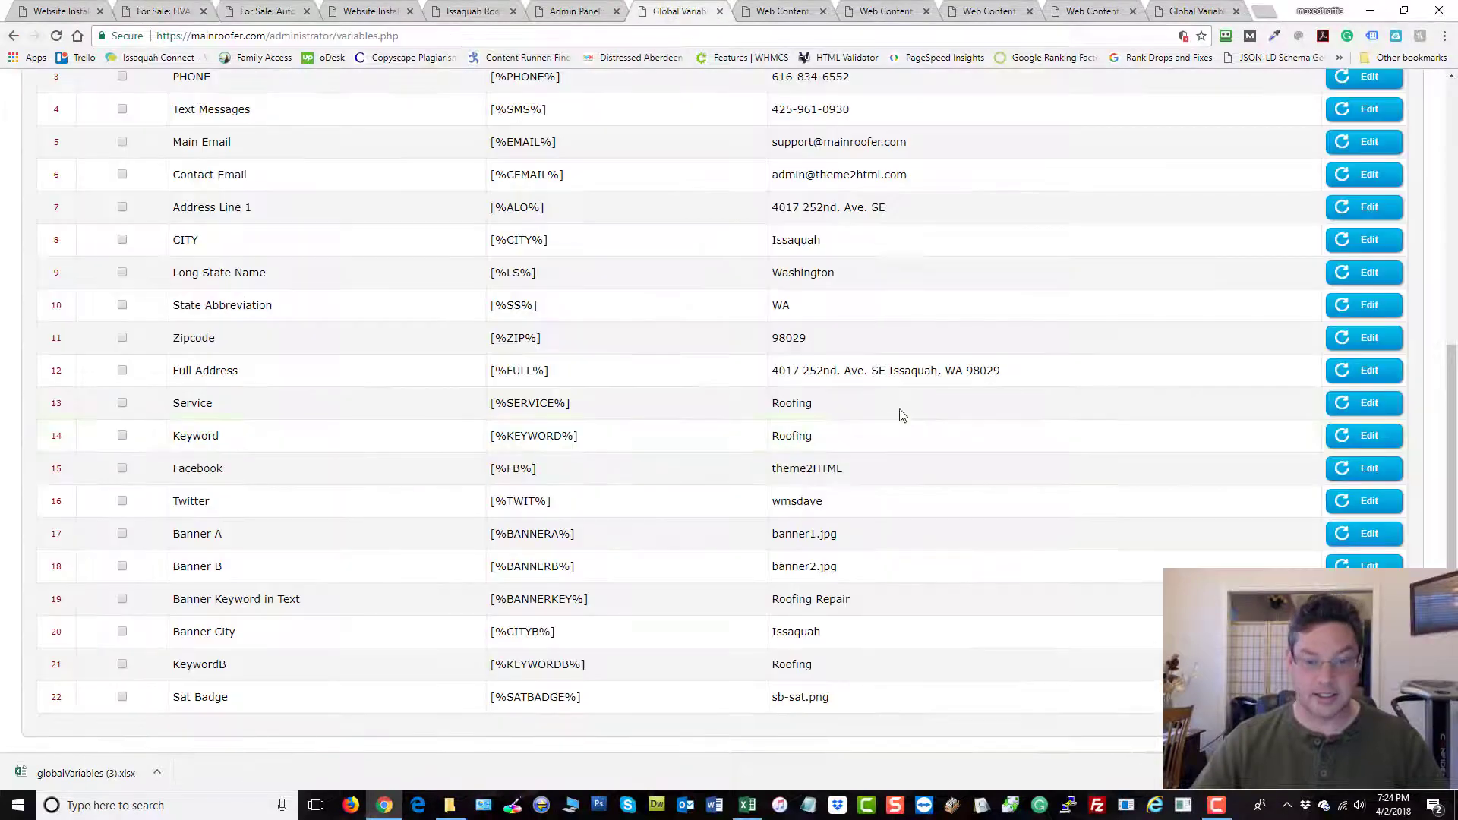
scroll(902, 413, "up", 3)
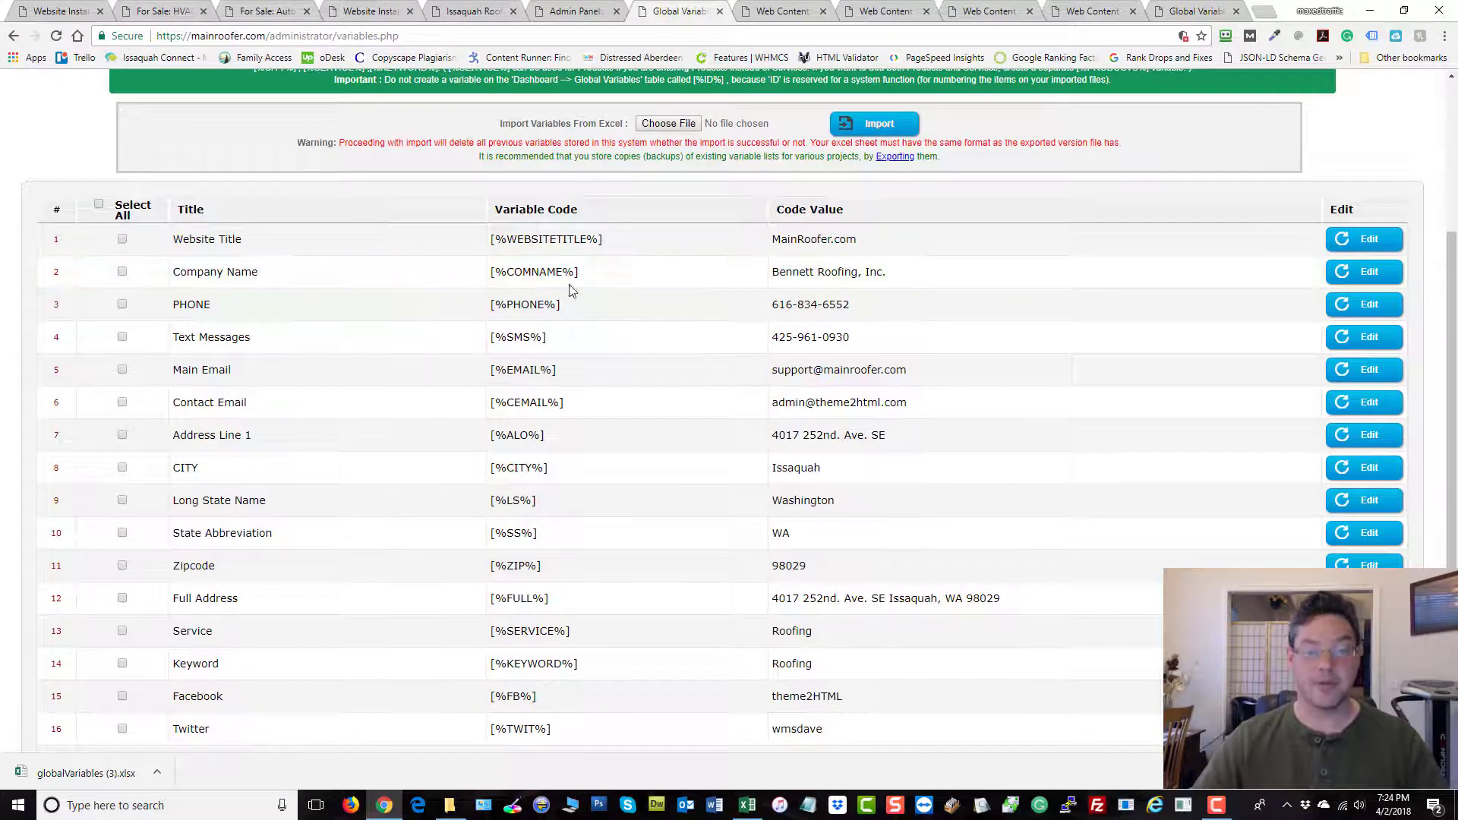
left_click_drag(562, 272, 472, 304)
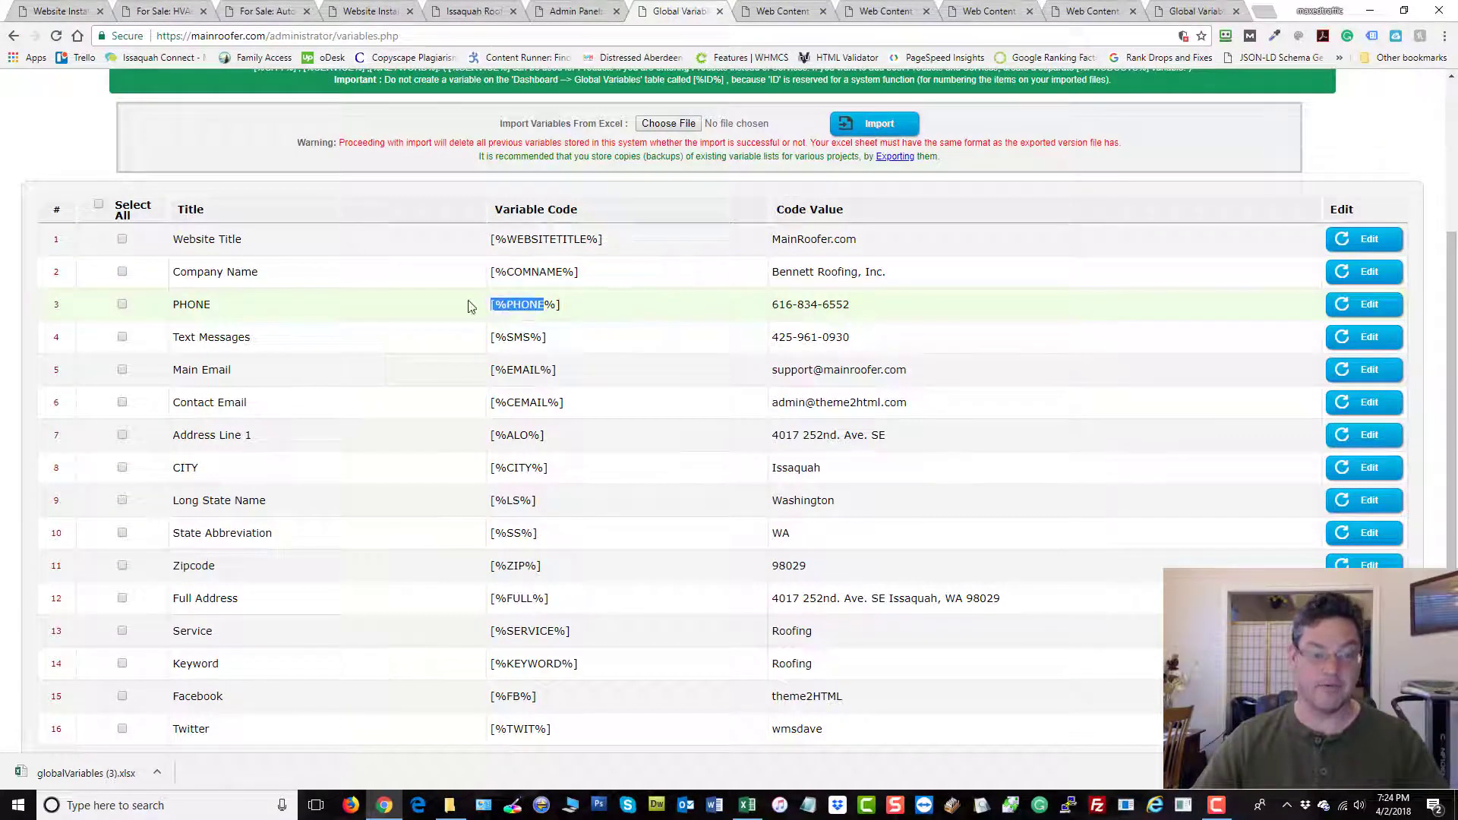
left_click_drag(548, 403, 507, 403)
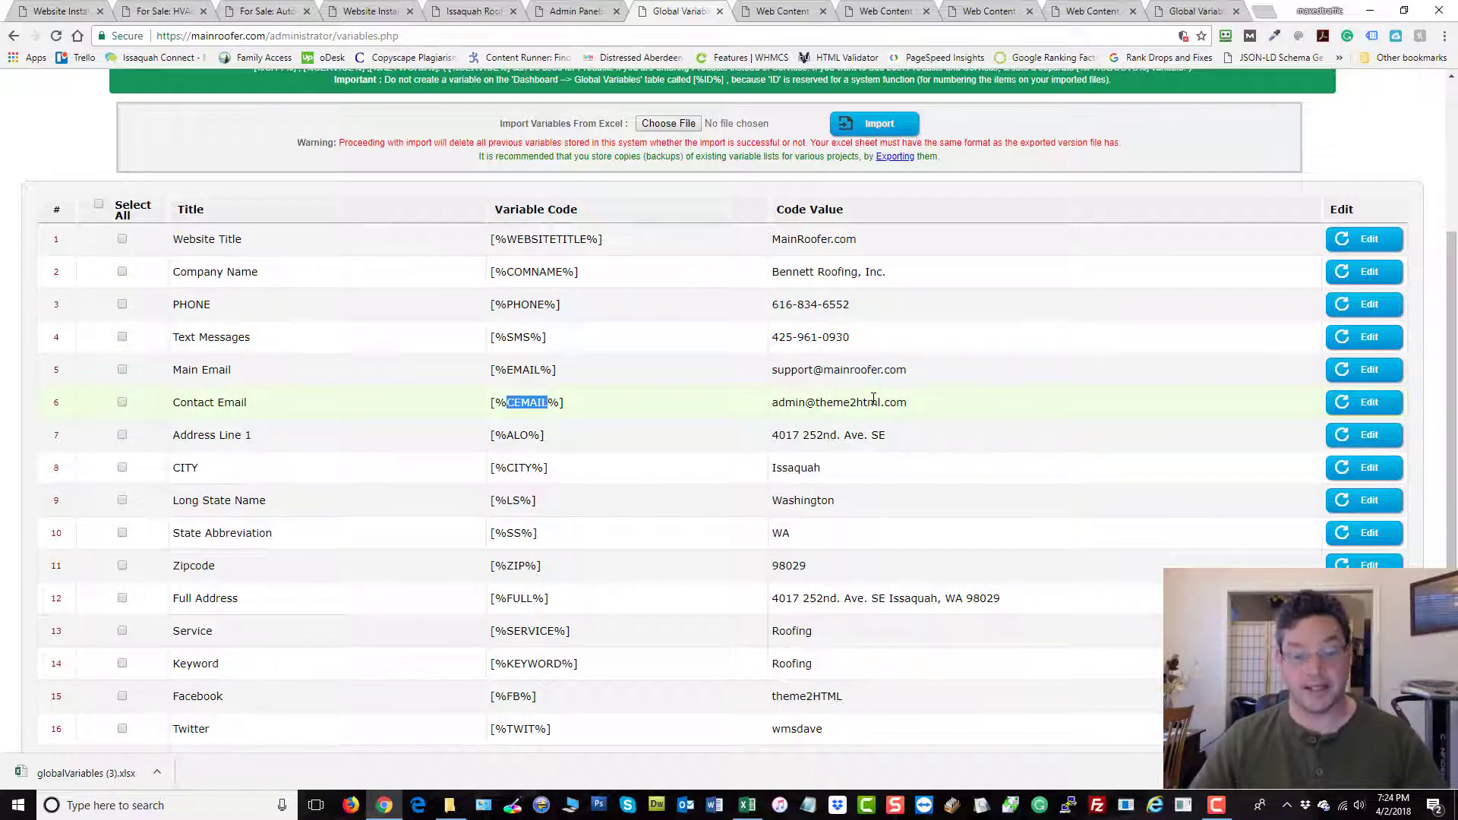
double_click(517, 435)
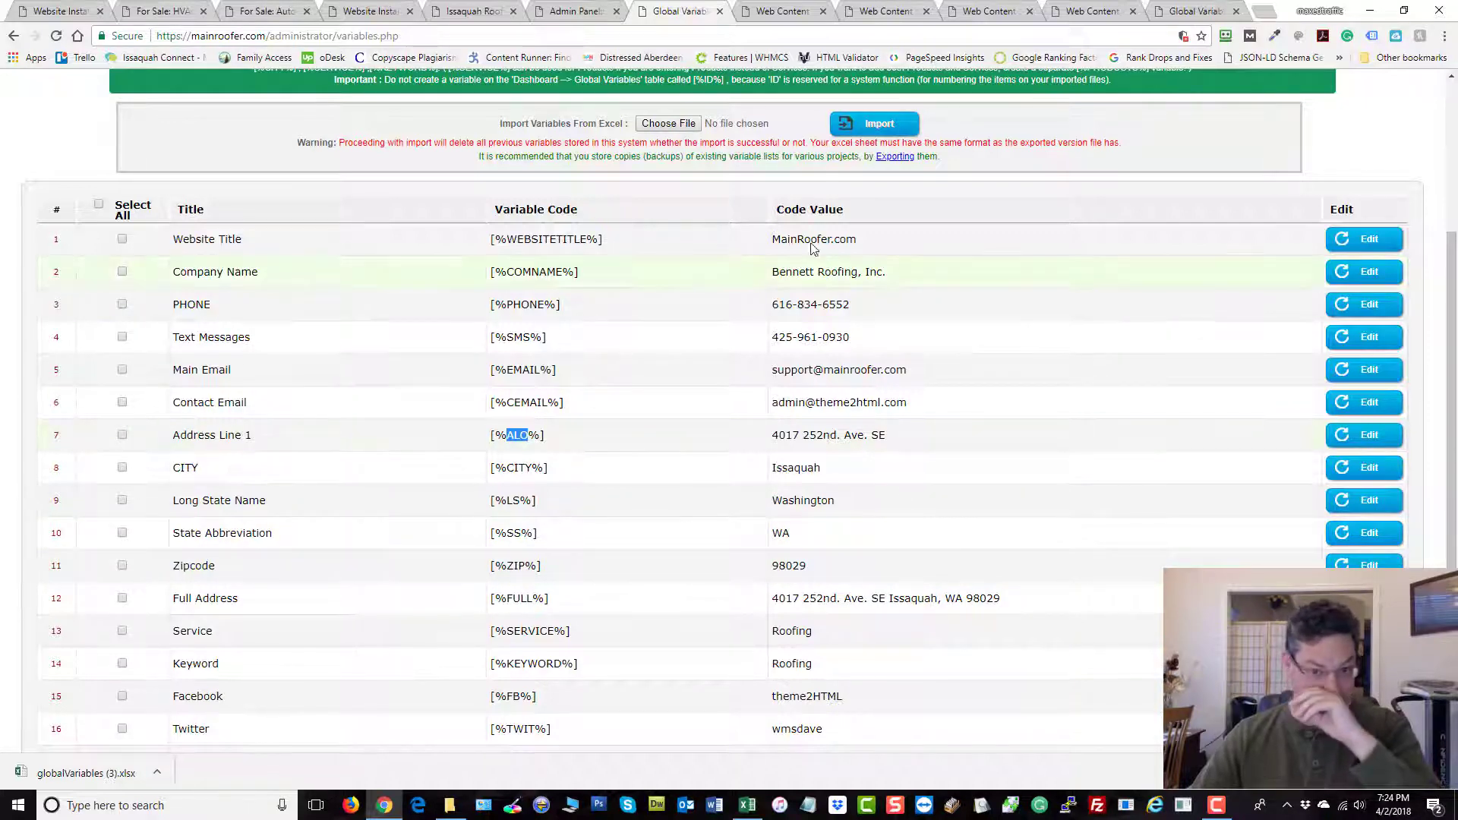
scroll(915, 505, "down", 4)
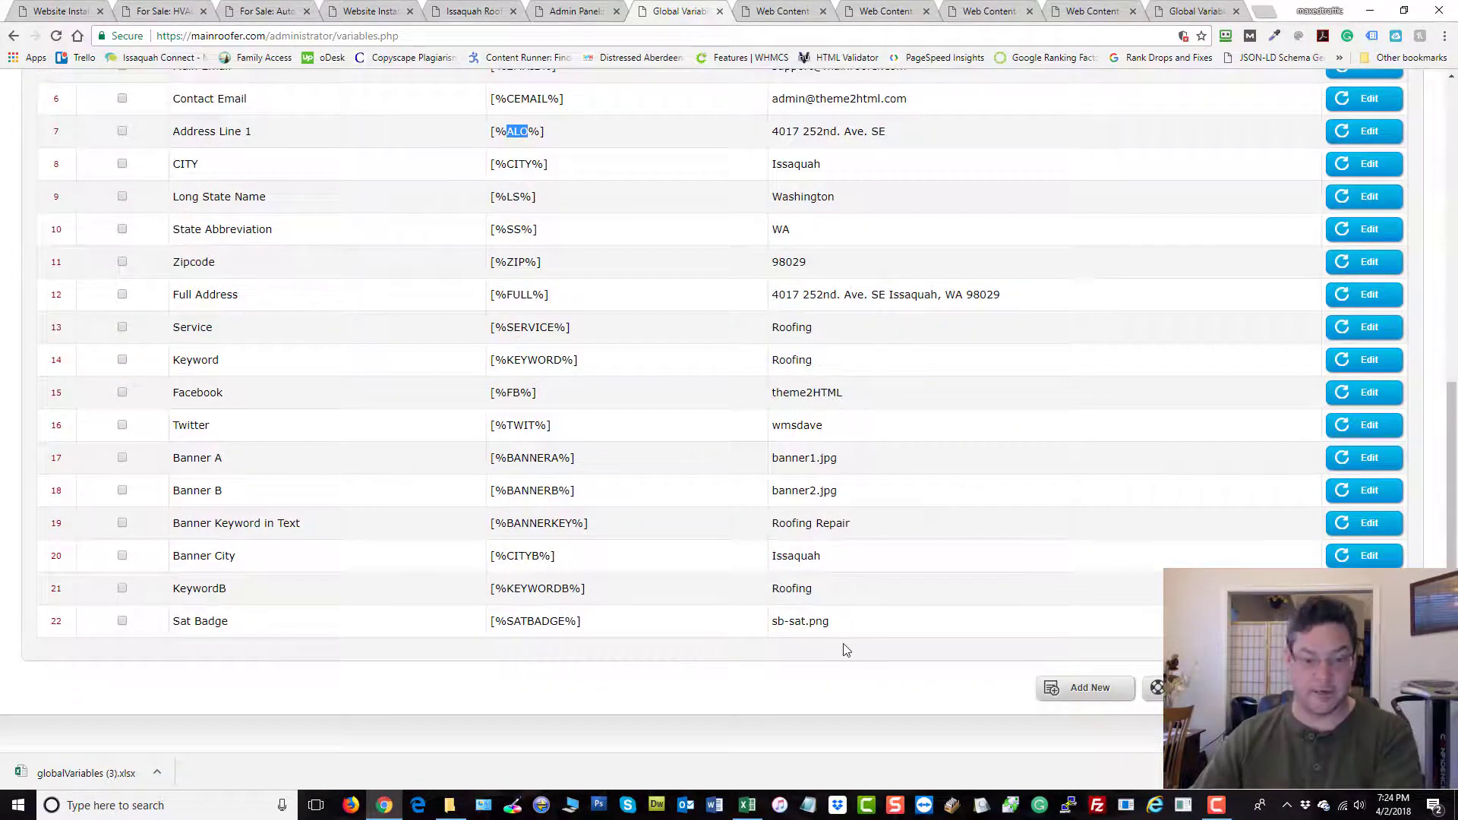
scroll(836, 641, "up", 6)
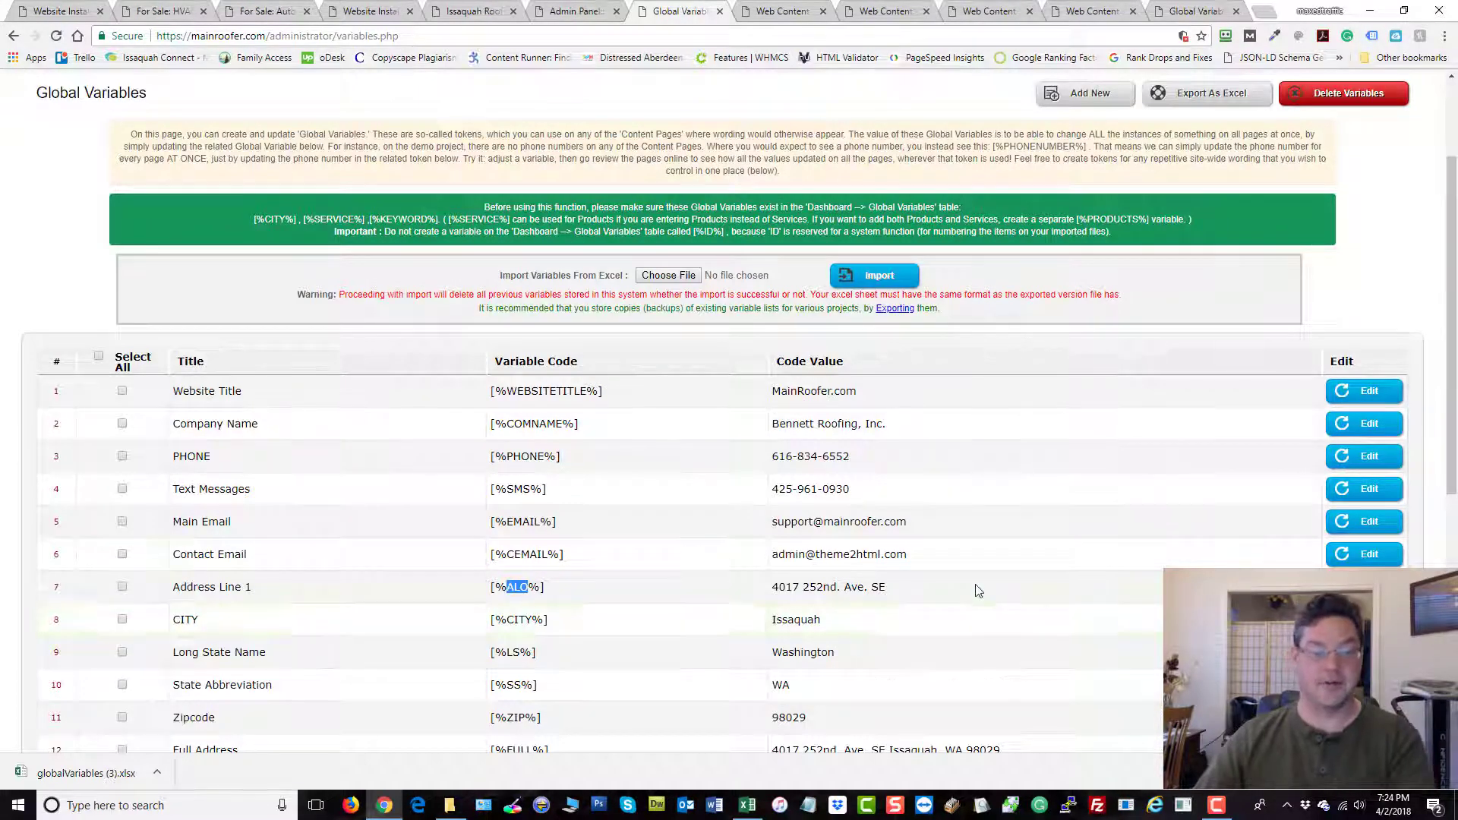
scroll(976, 586, "up", 2)
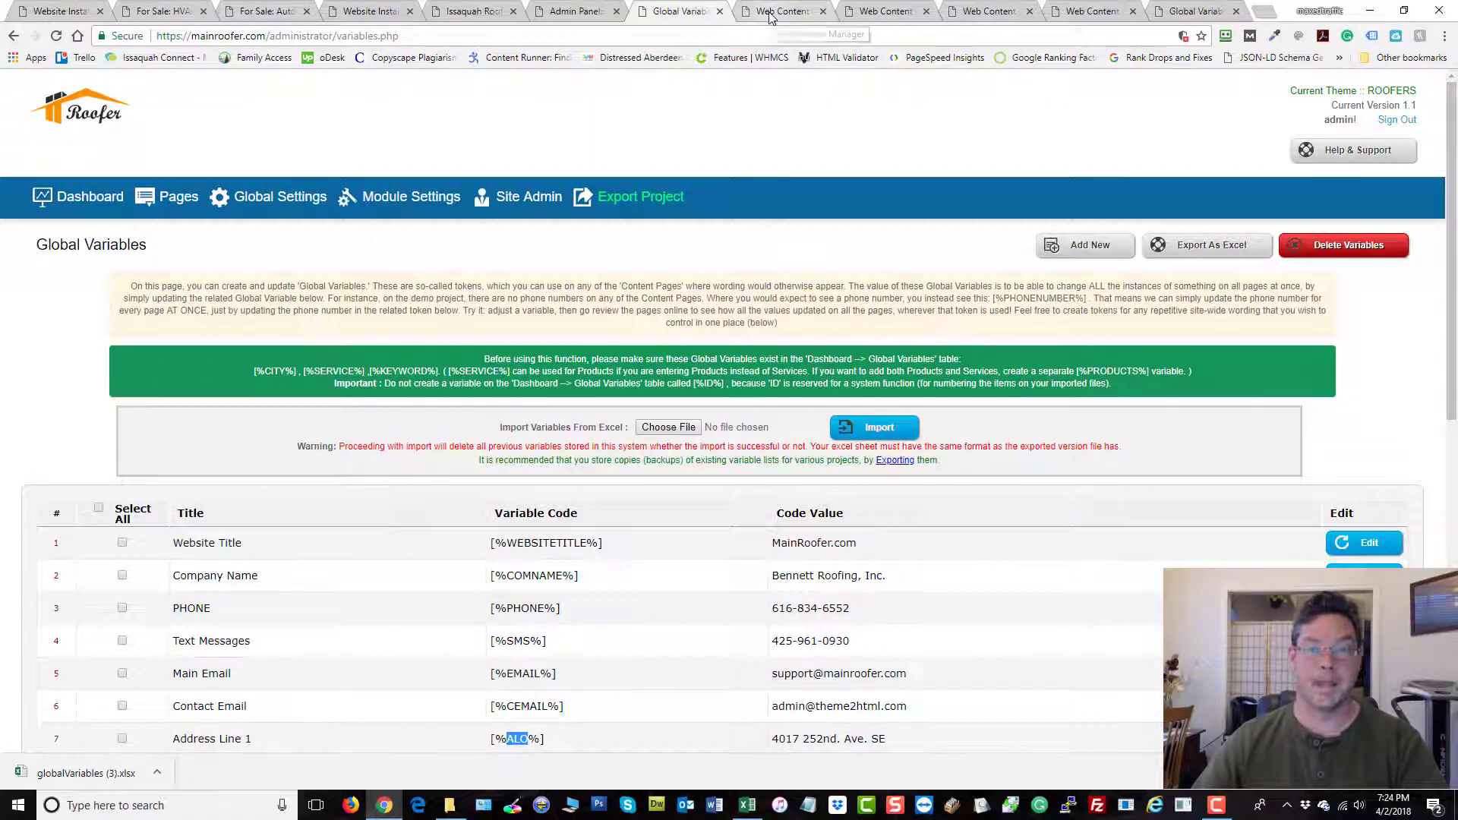
- Check the Big Global Variables import page and compare it with the regular Global Variables table
left_click(1197, 12)
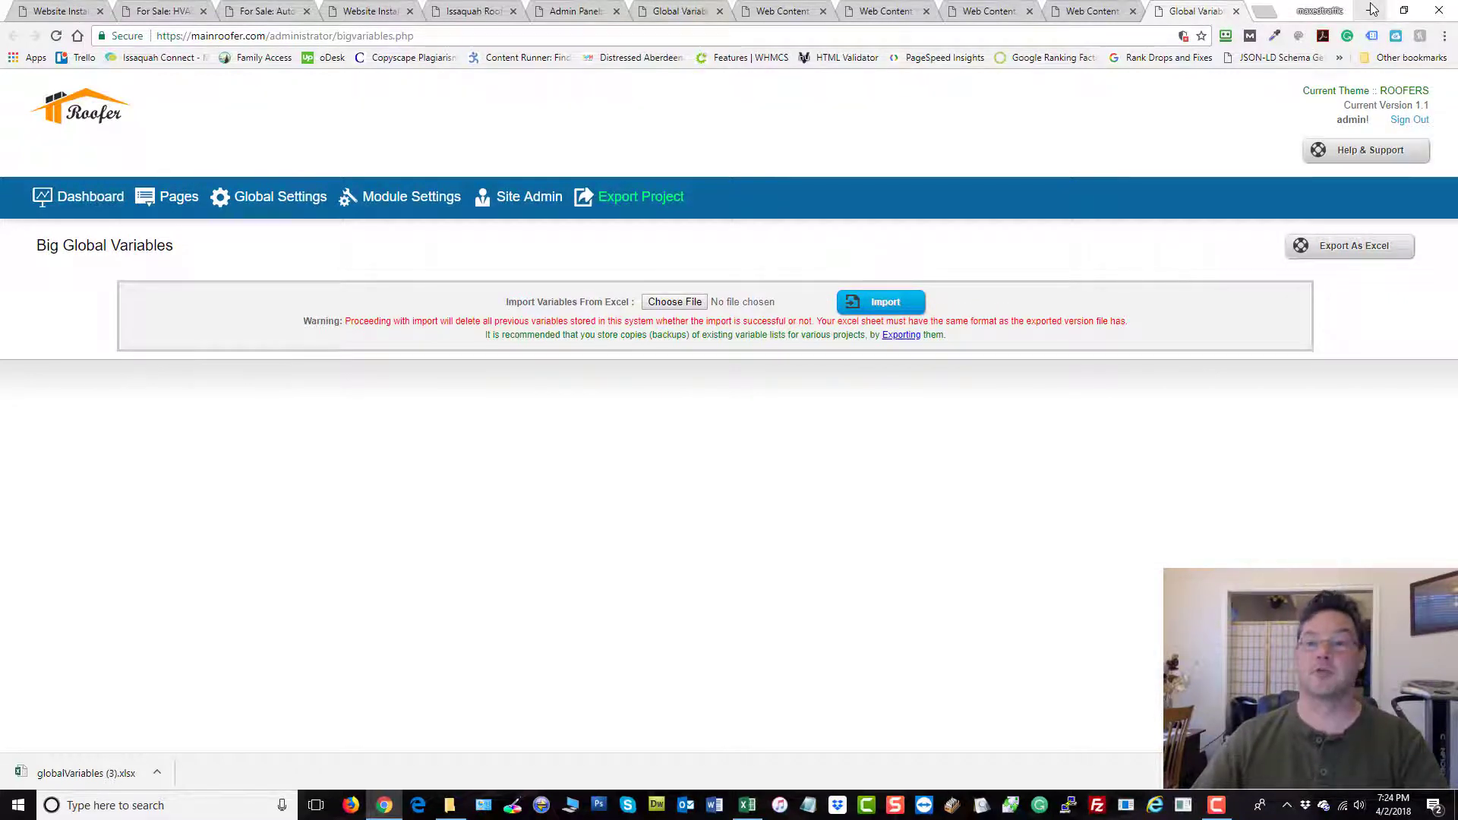
left_click(655, 11)
scroll(852, 558, "down", 4)
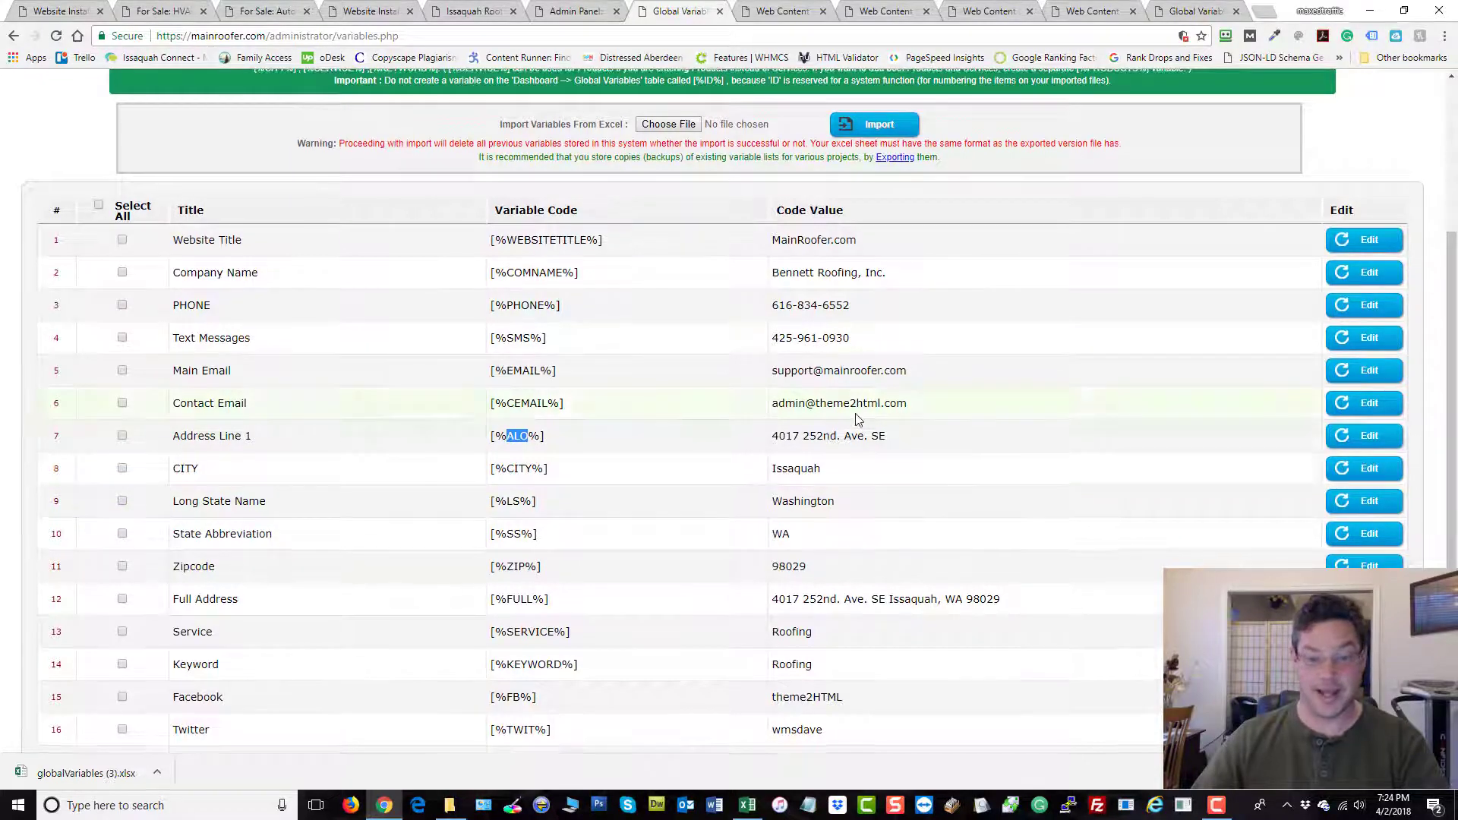
scroll(851, 388, "up", 3)
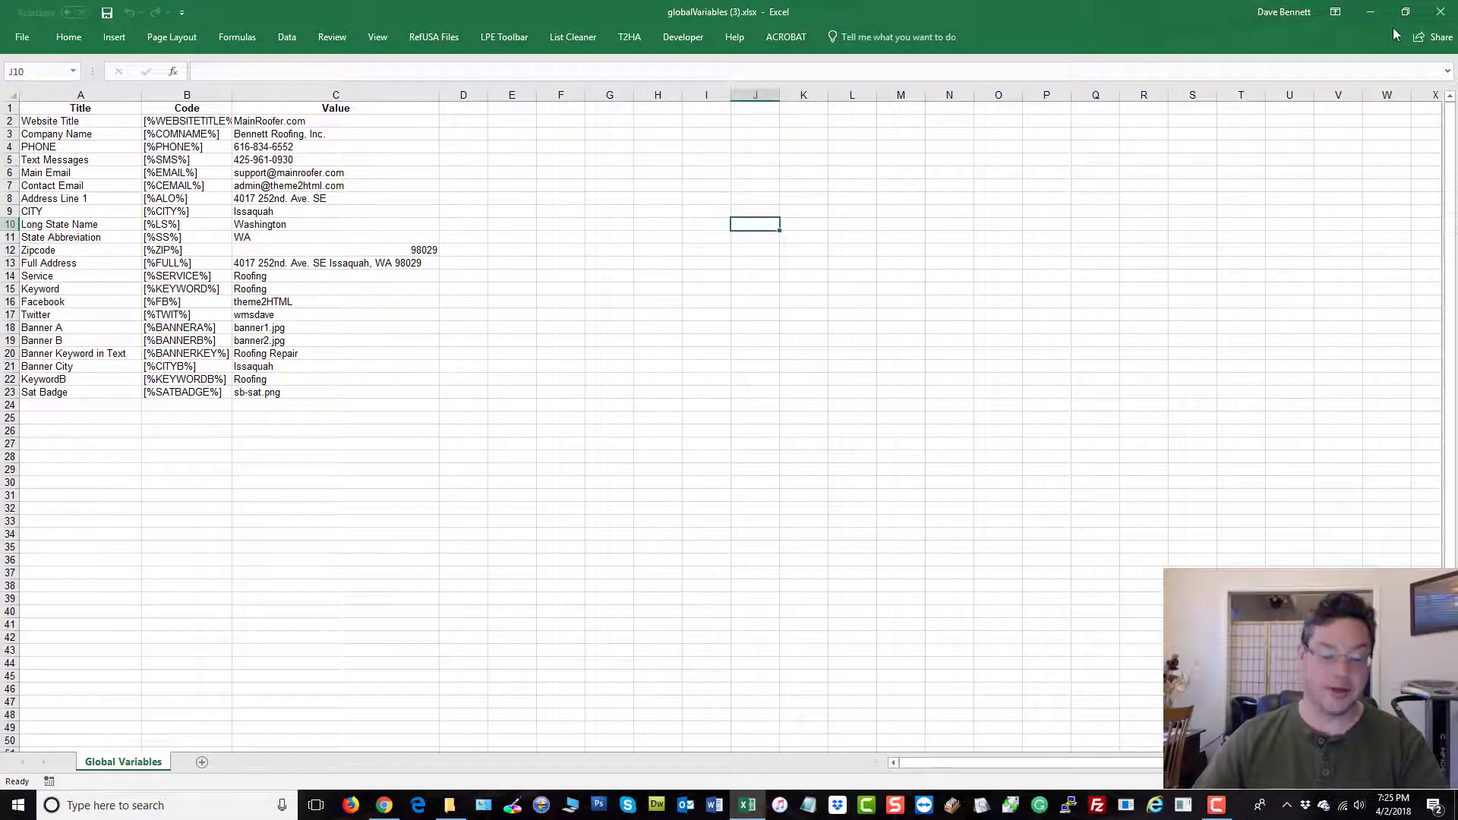
- Uncover the desktop behind the globalVariables workbook and unzip MOWG-Toobar-V20.zip directly onto the desktop with WinZip
left_click_drag(741, 11, 907, 102)
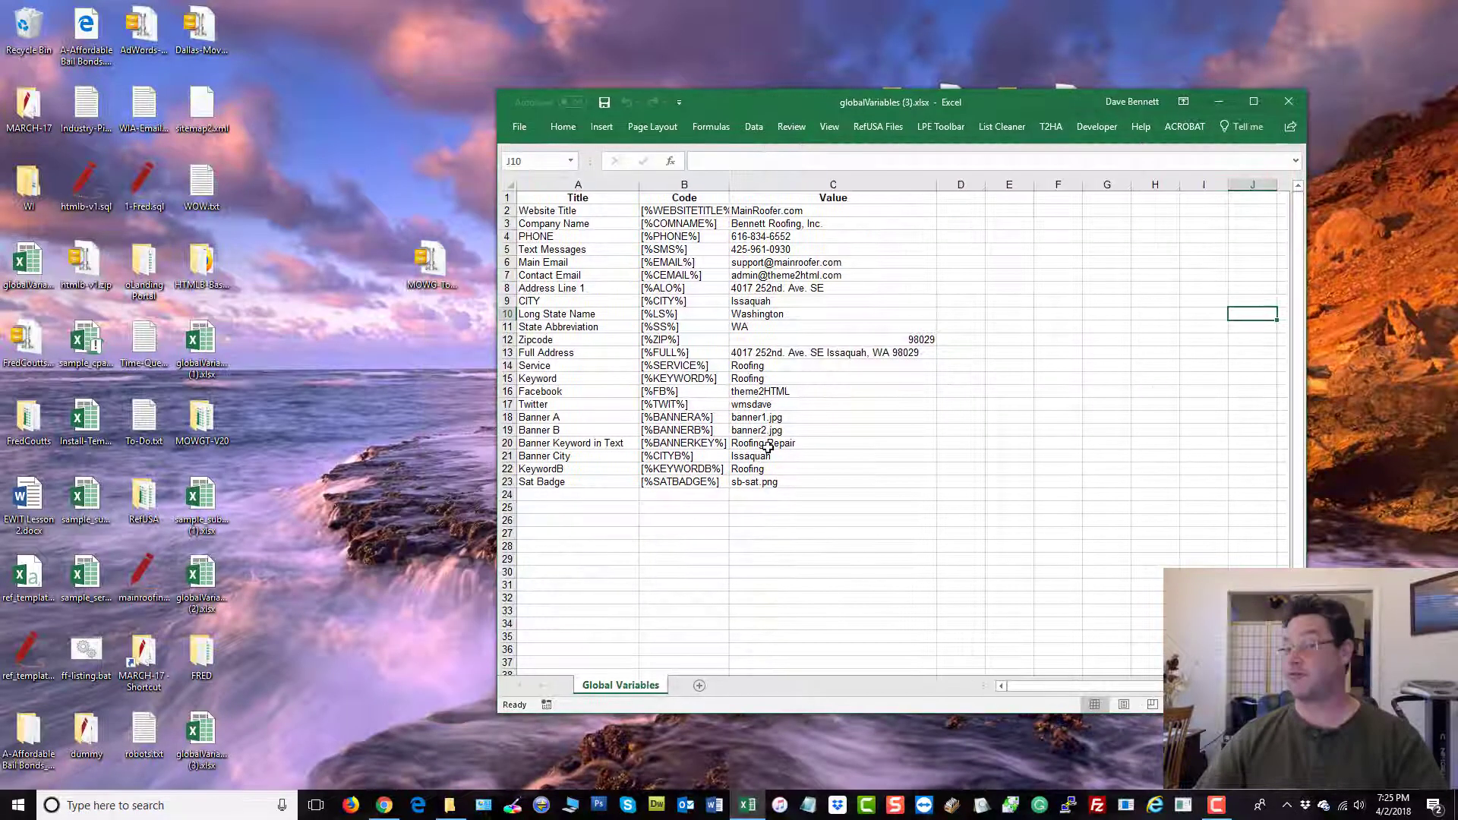
left_click_drag(429, 267, 322, 107)
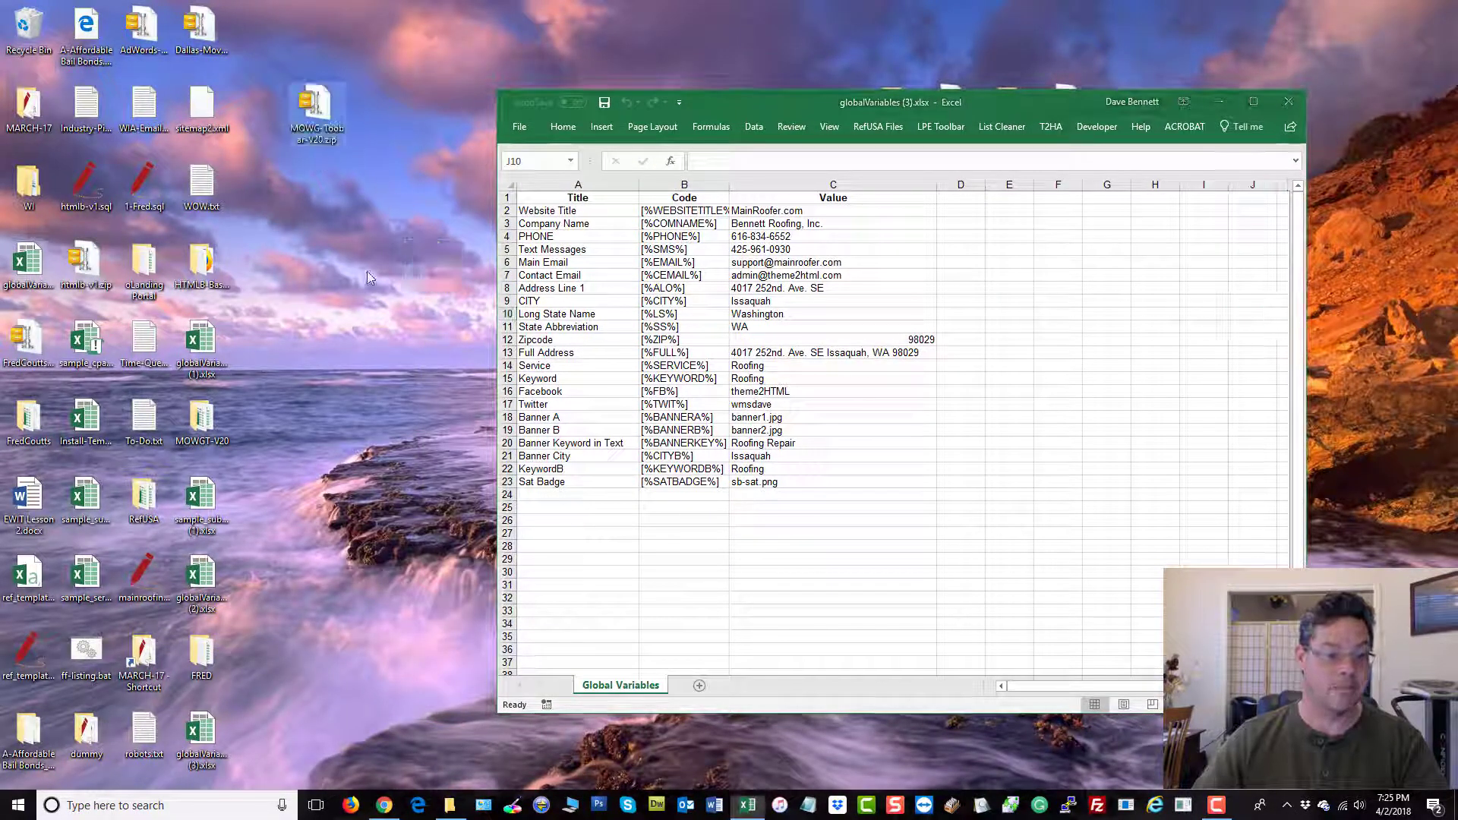
right_click(322, 107)
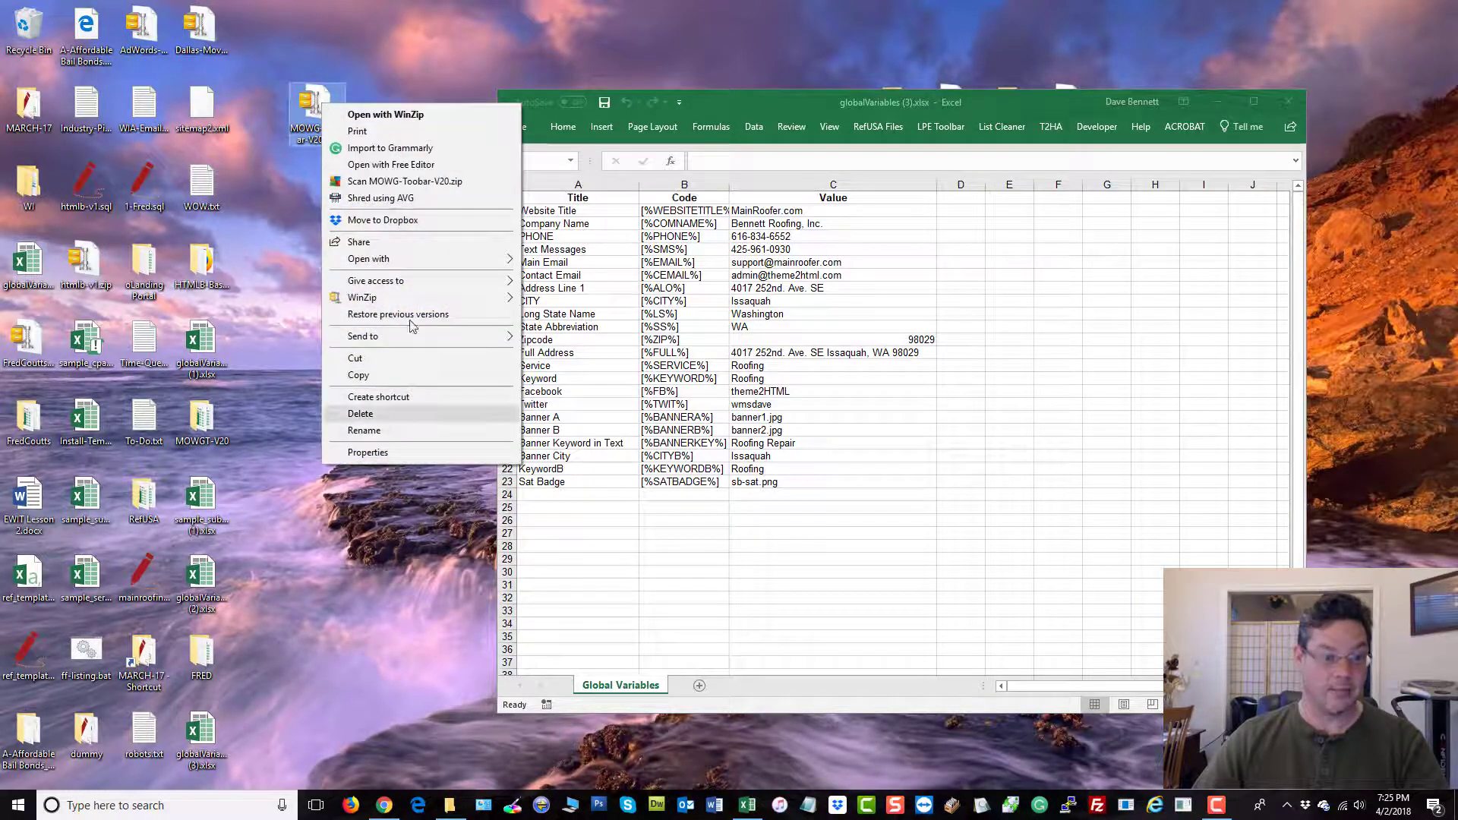
mouse_move(414, 296)
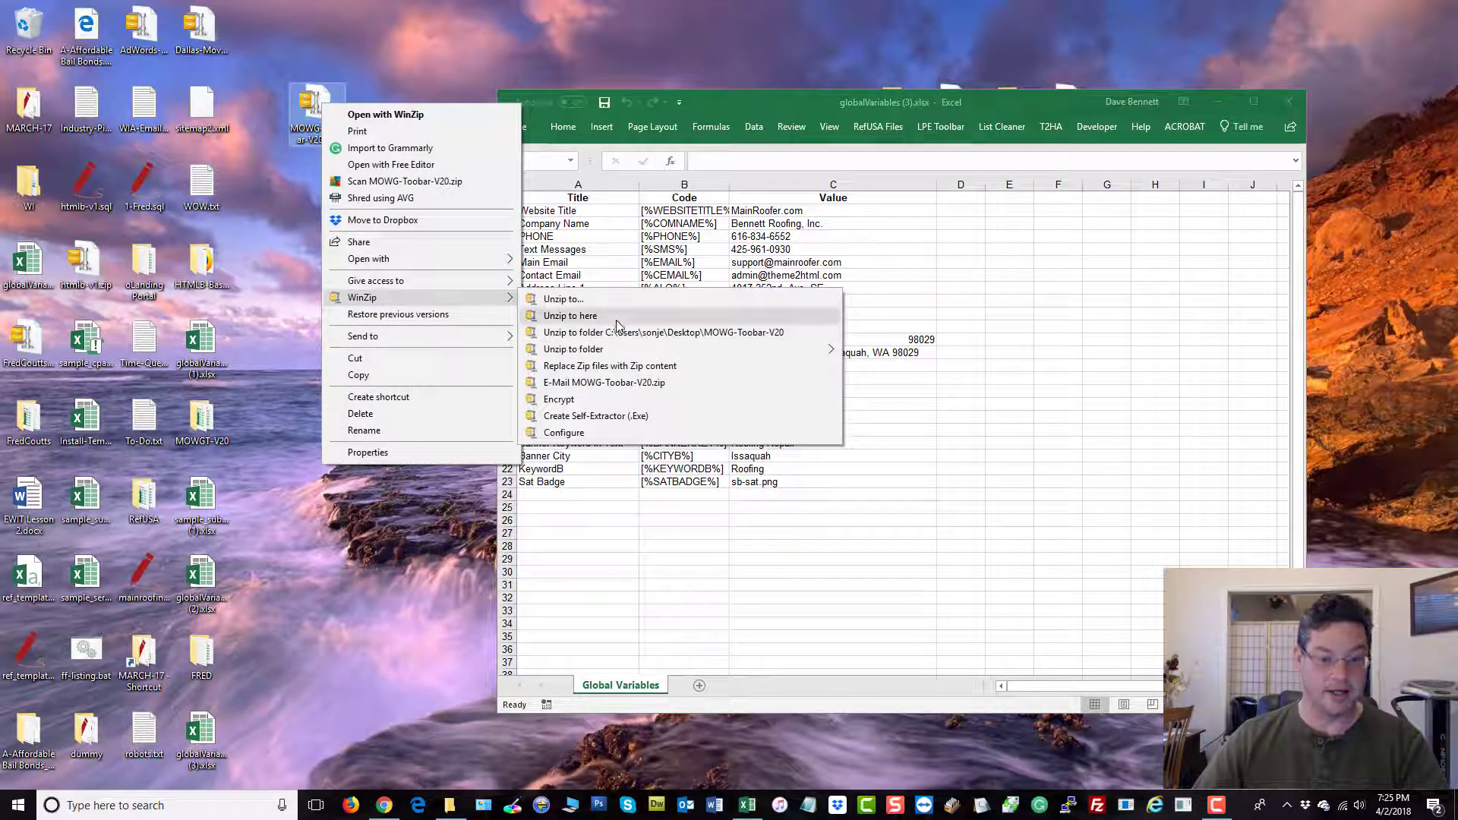
left_click(569, 316)
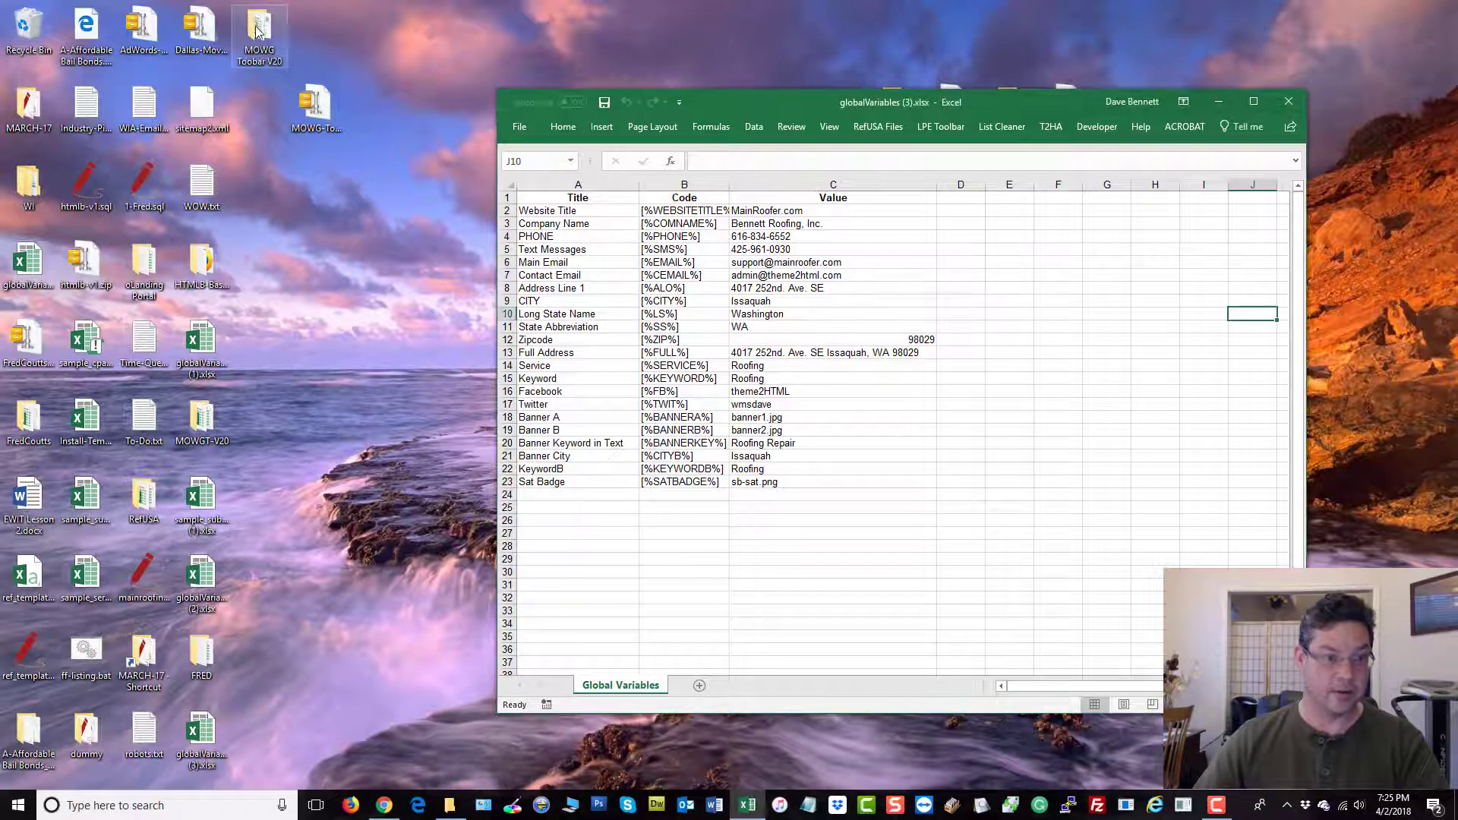
- Examine the WinZip option for extracting MOWG-Toobar-V20.zip into a desktop folder named after the archive
right_click(329, 116)
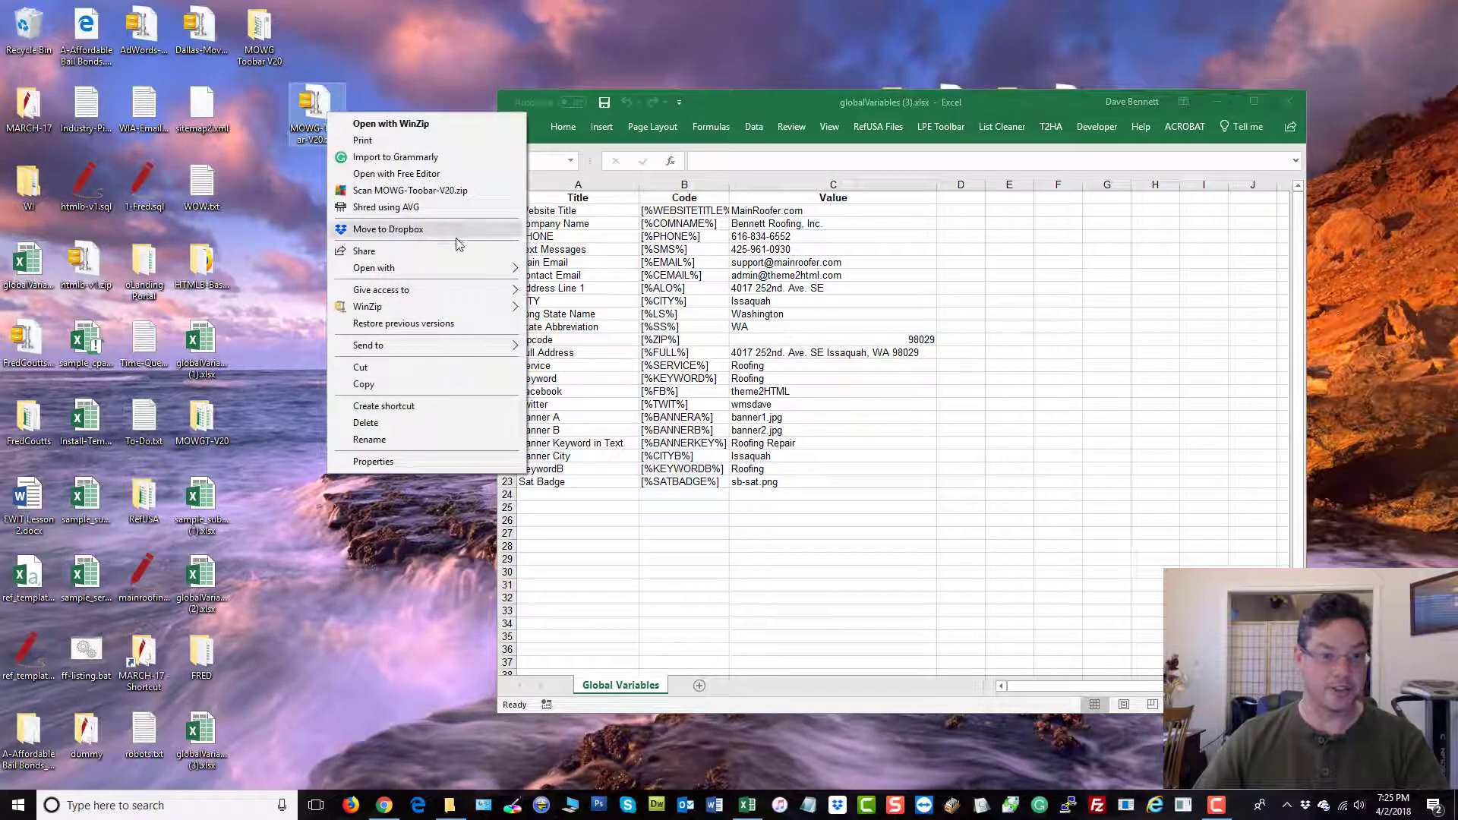
mouse_move(444, 311)
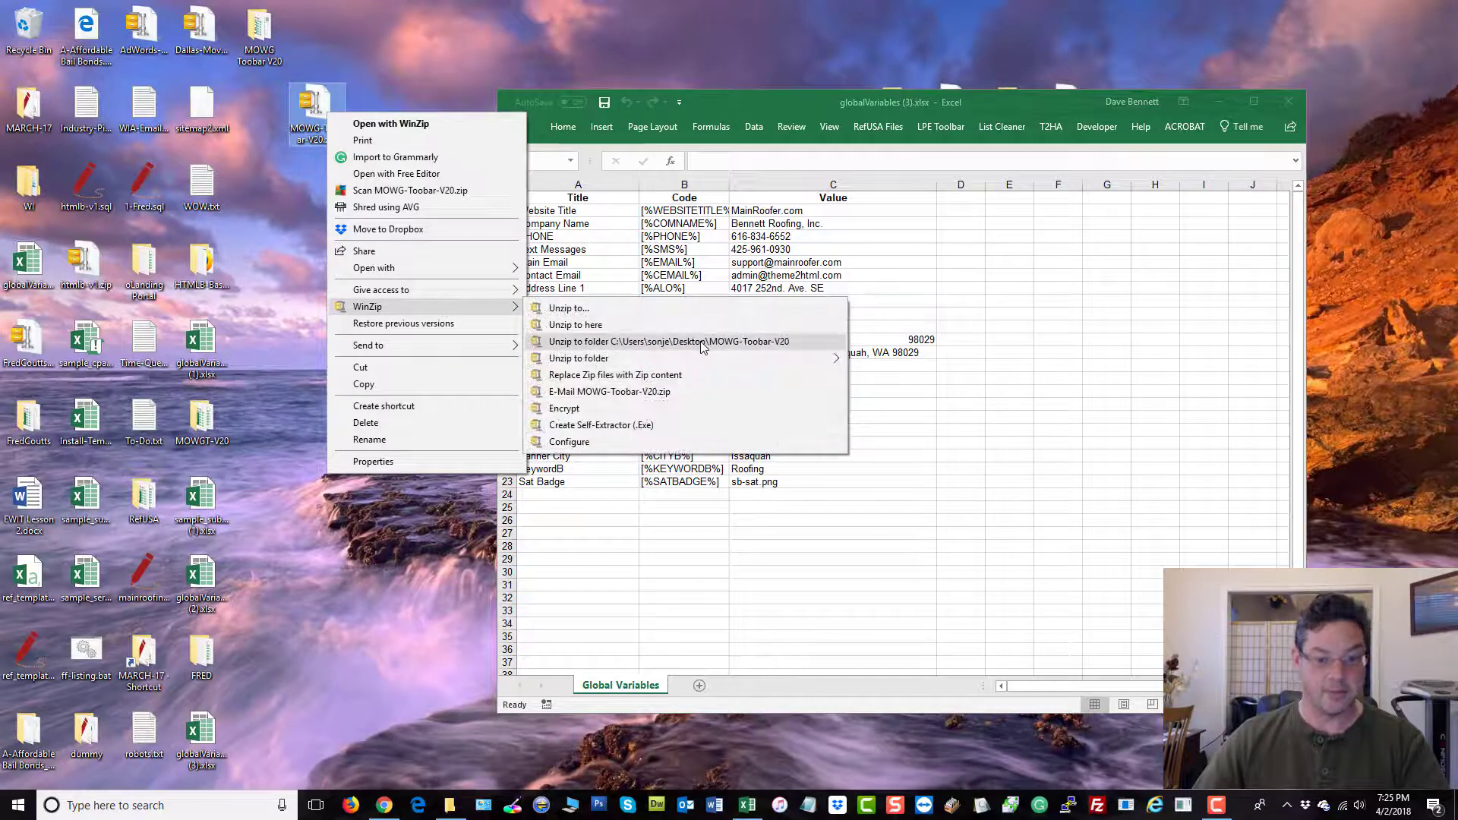
left_click(773, 343)
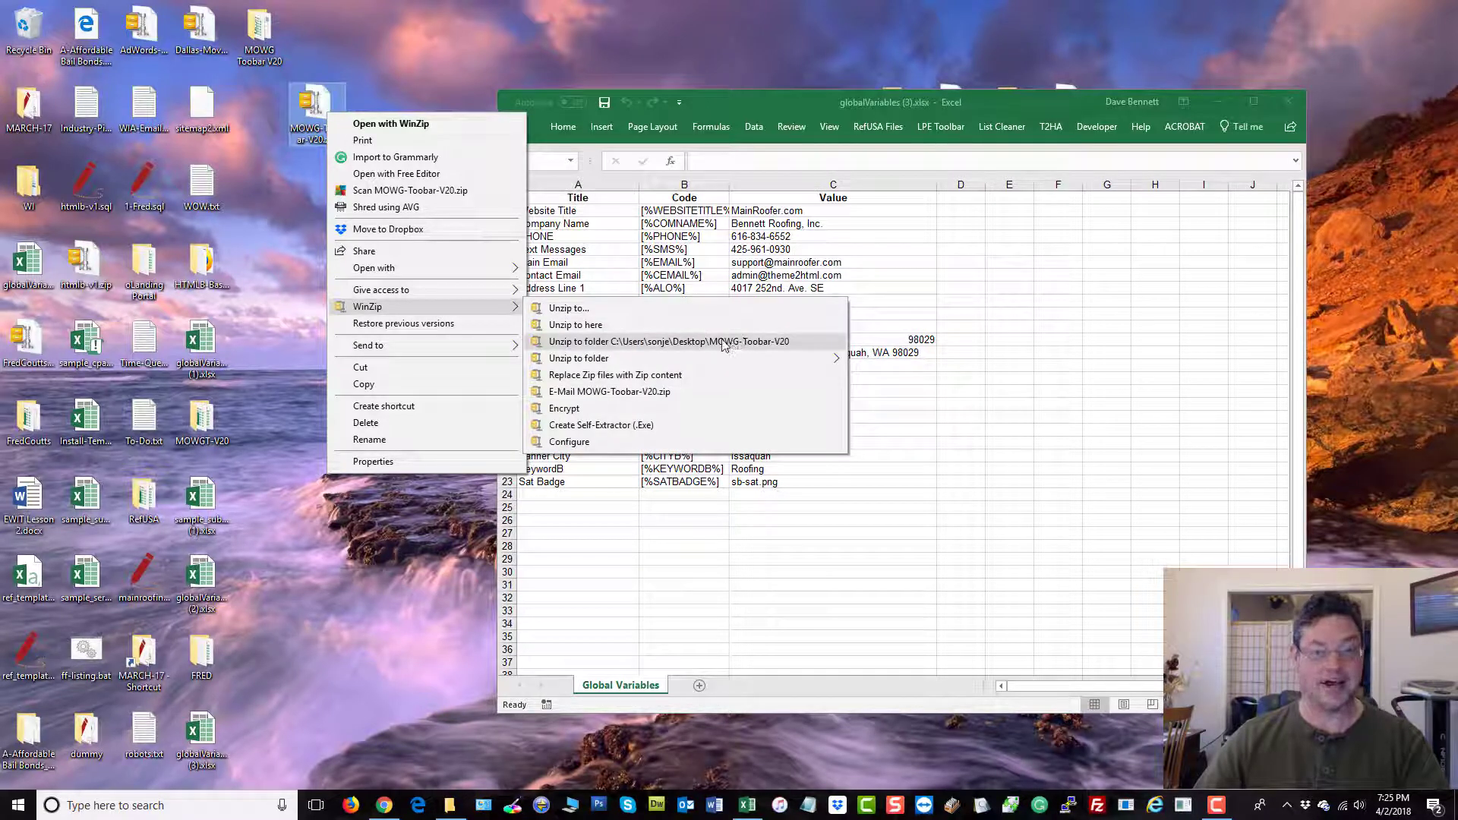
- Open the extracted MOWG Toobar V20 folder on the desktop, examine its toolbar add-in and script files, and close it
left_click(258, 35)
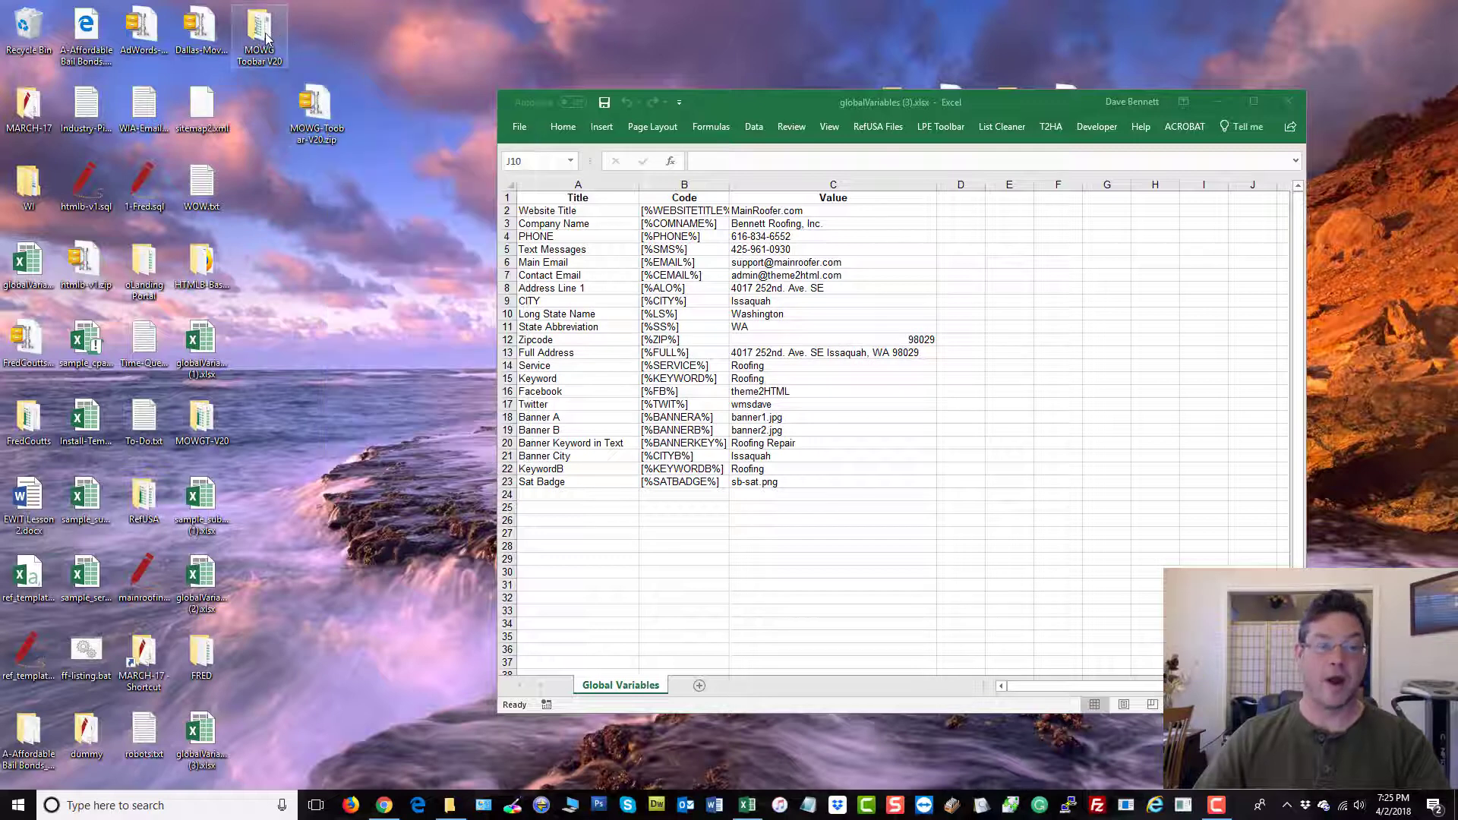
double_click(264, 36)
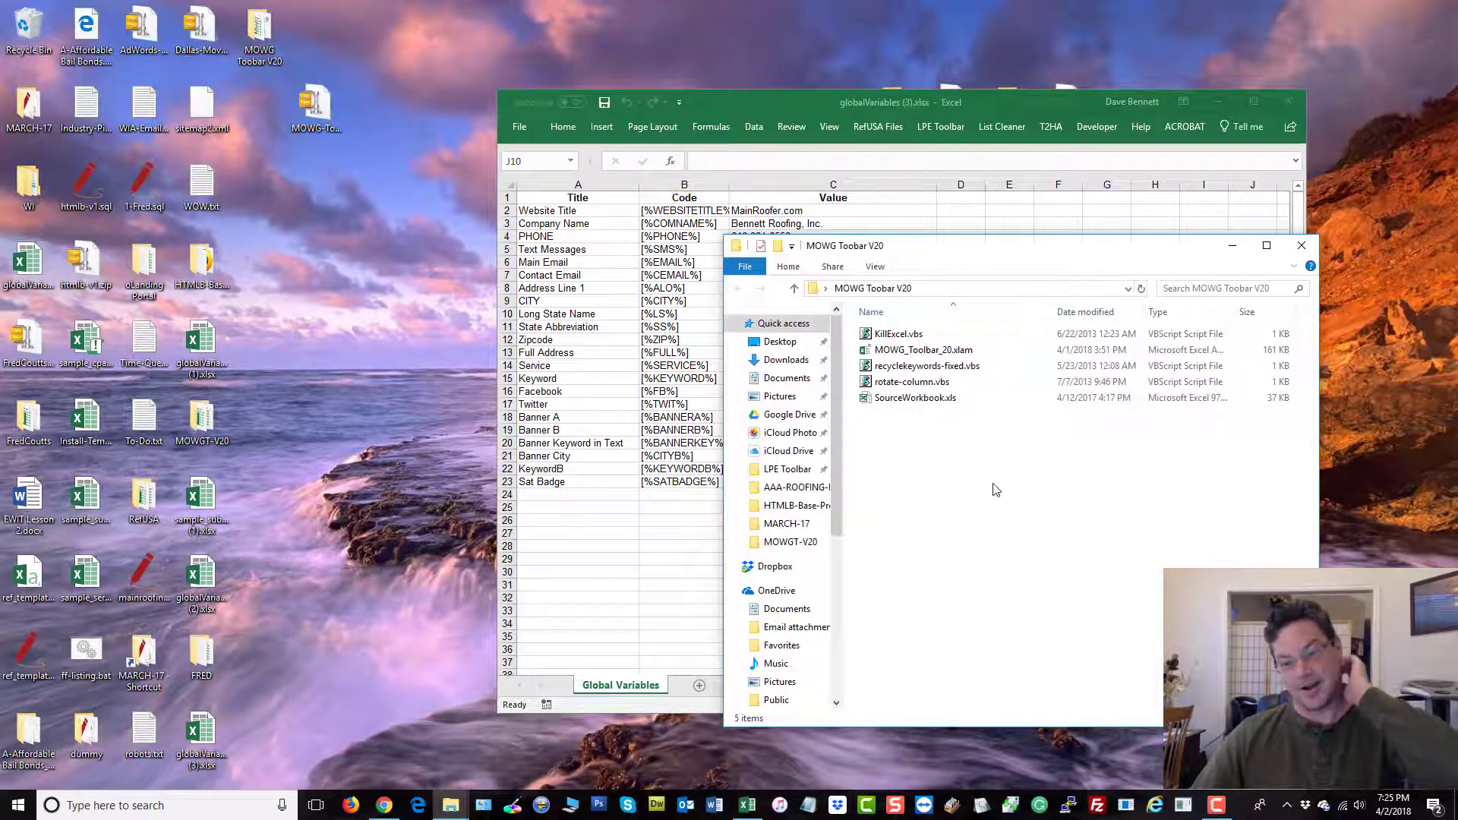
right_click(306, 110)
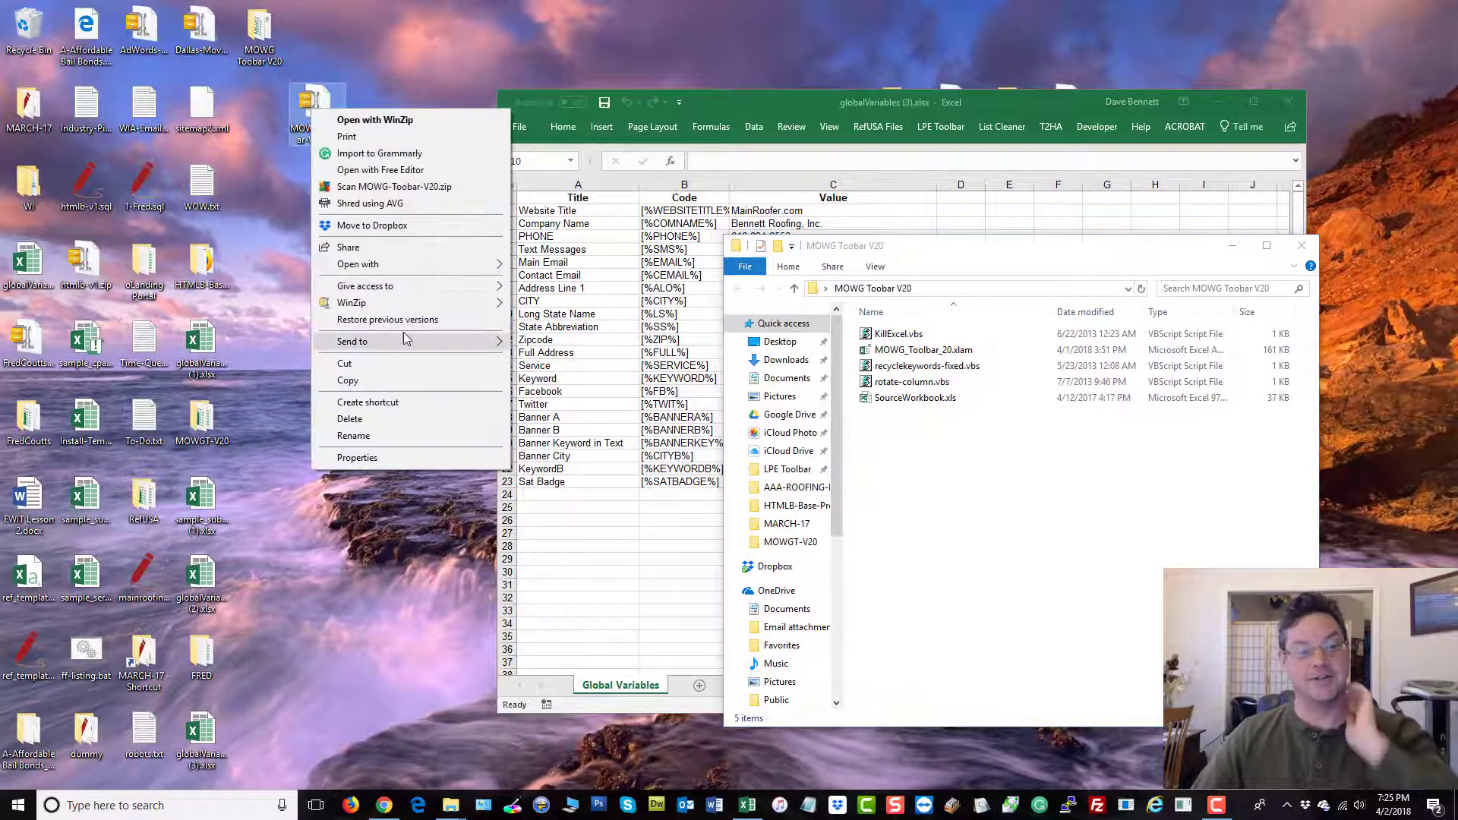
mouse_move(428, 305)
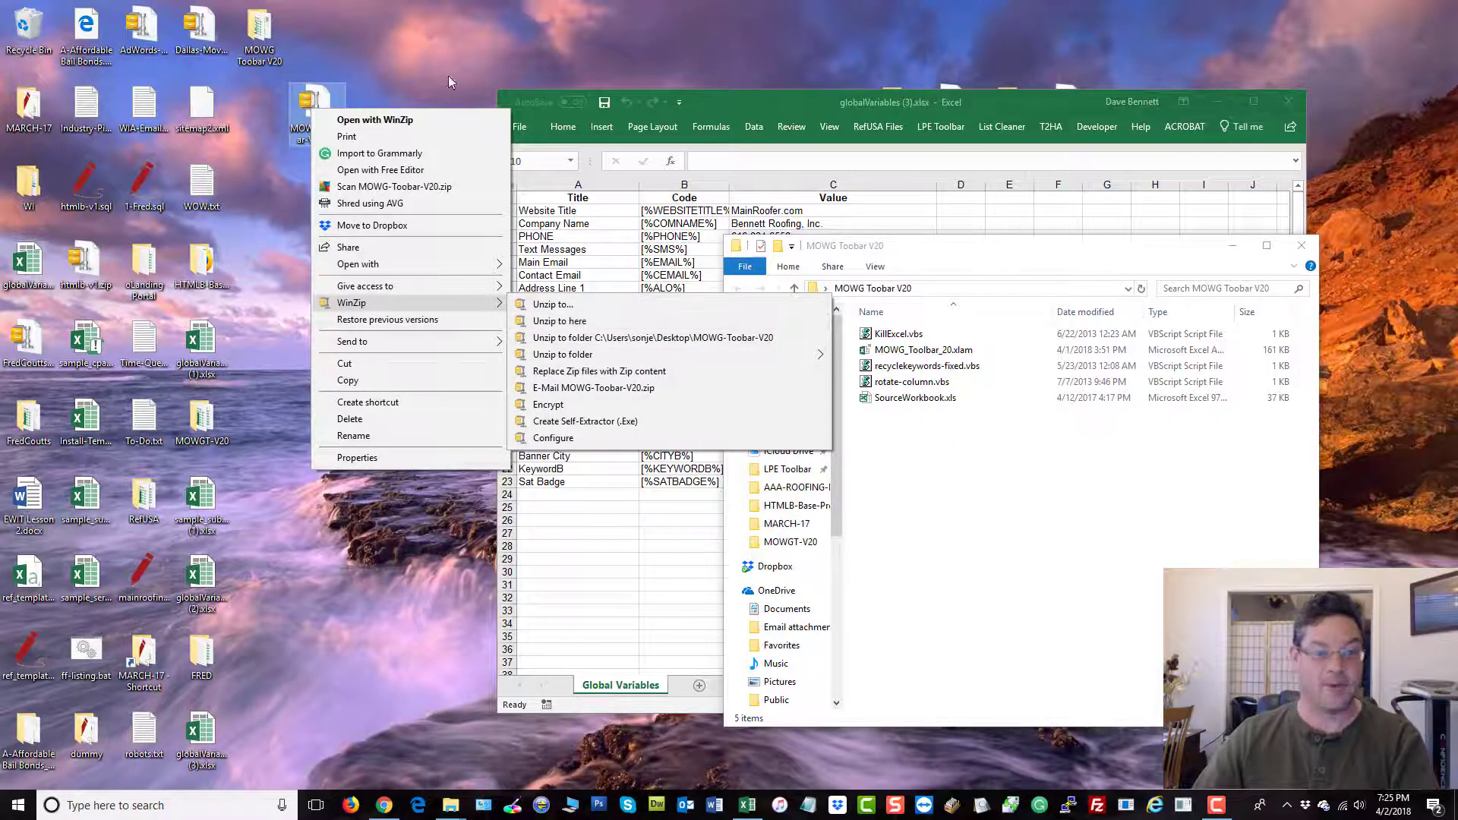
left_click(1004, 555)
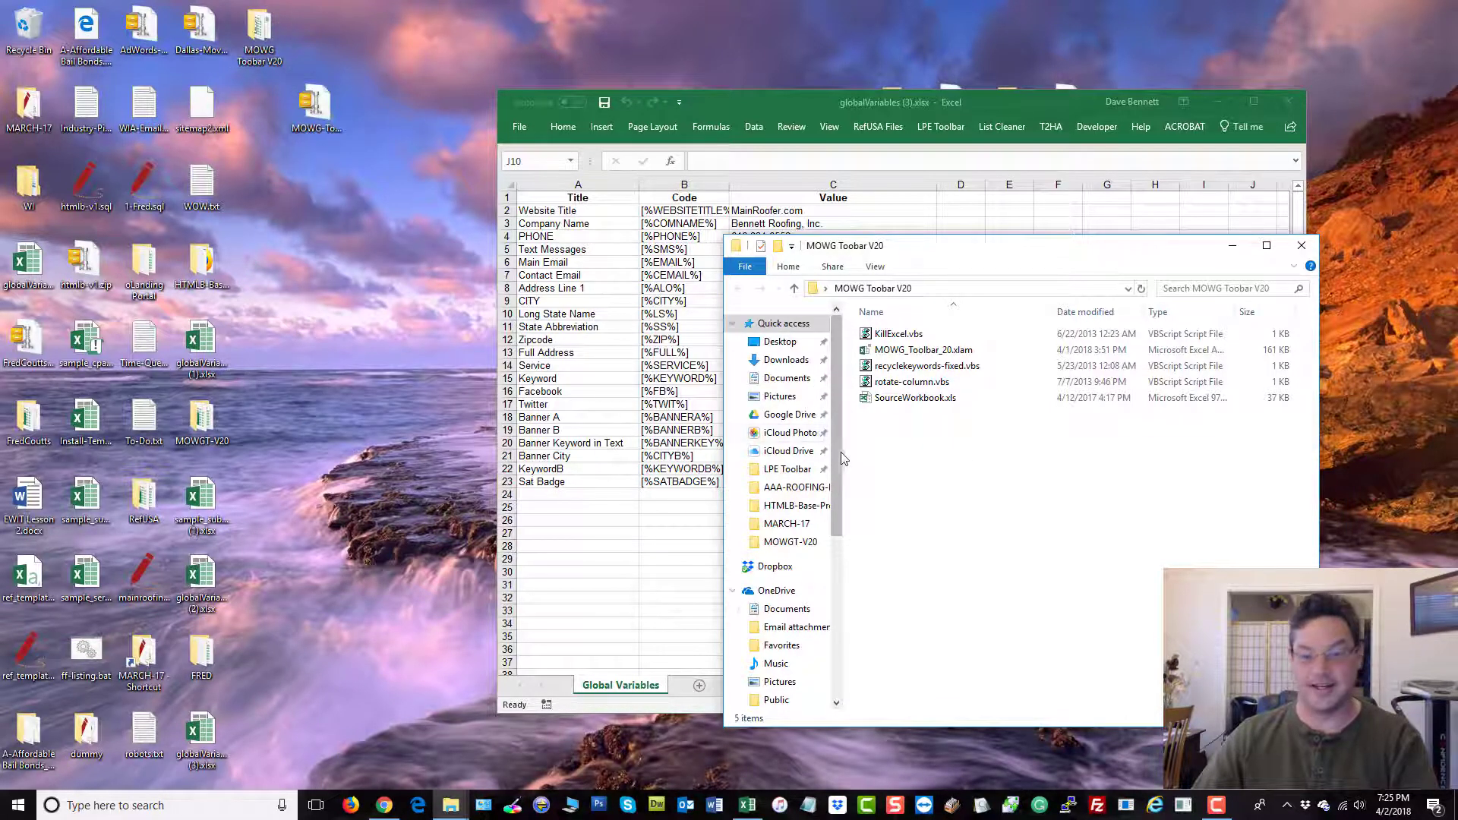
left_click_drag(985, 252, 683, 236)
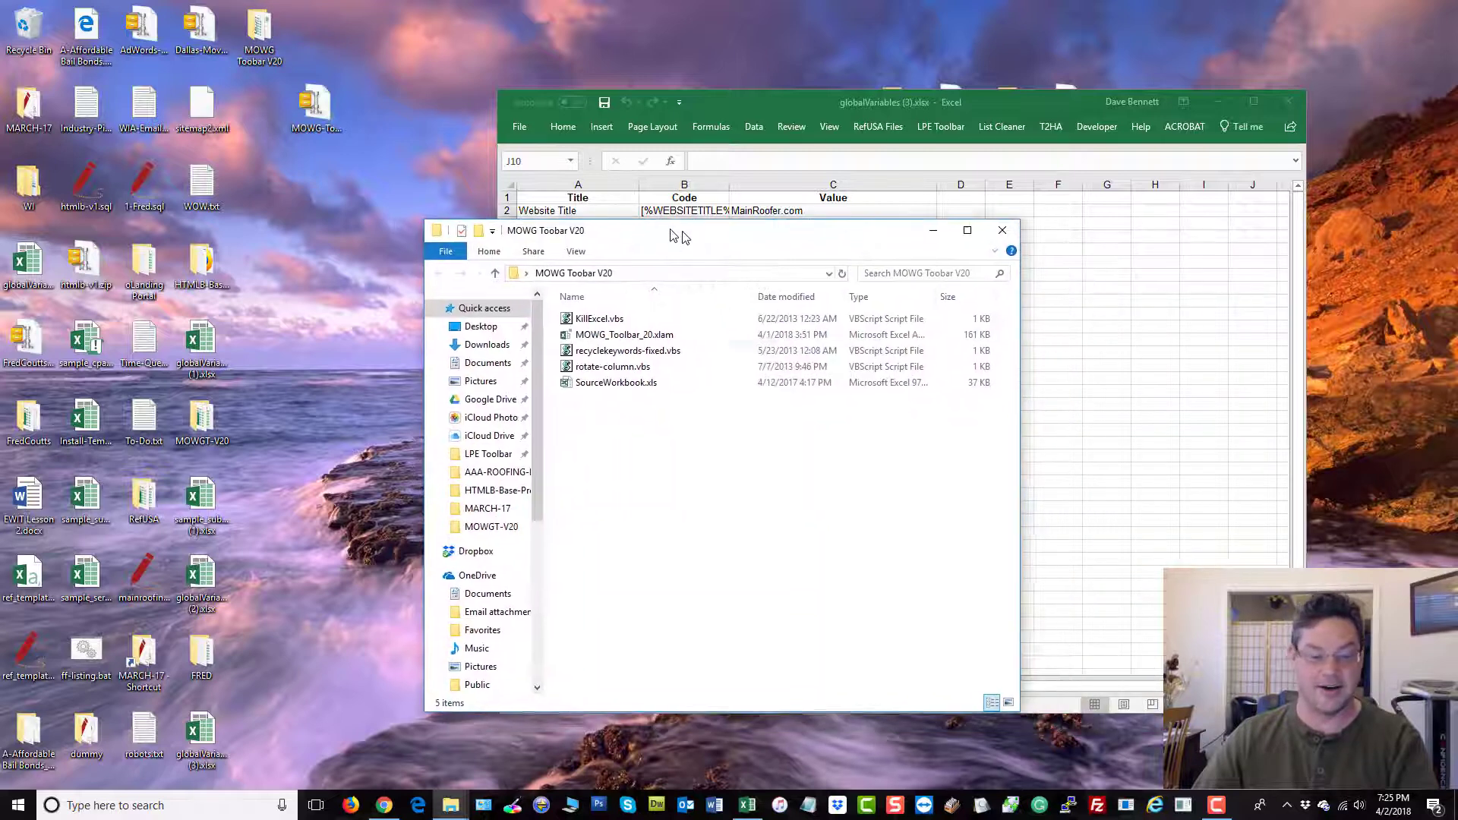
left_click_drag(654, 456, 597, 304)
left_click(718, 539)
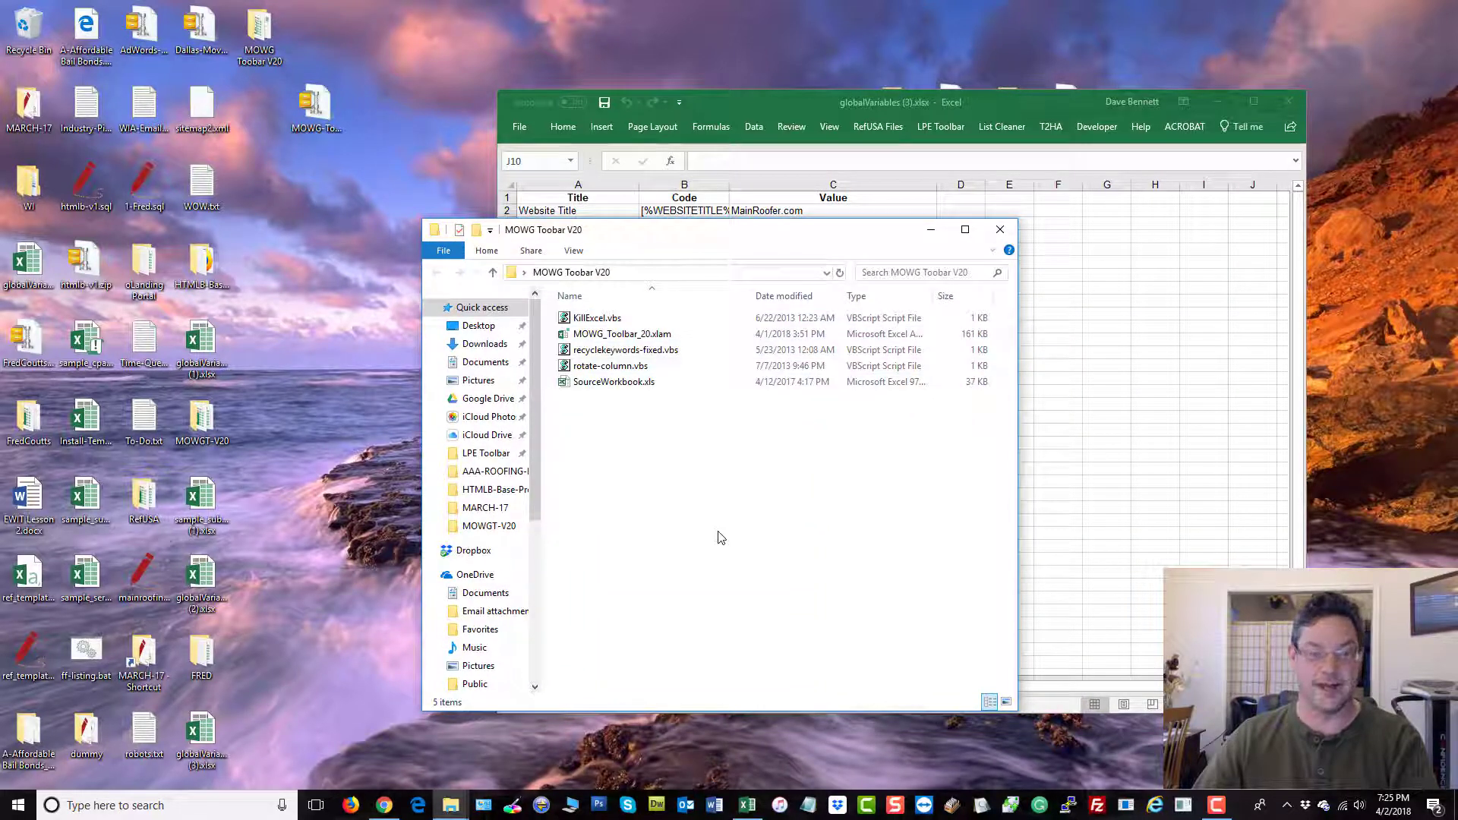
left_click(1000, 229)
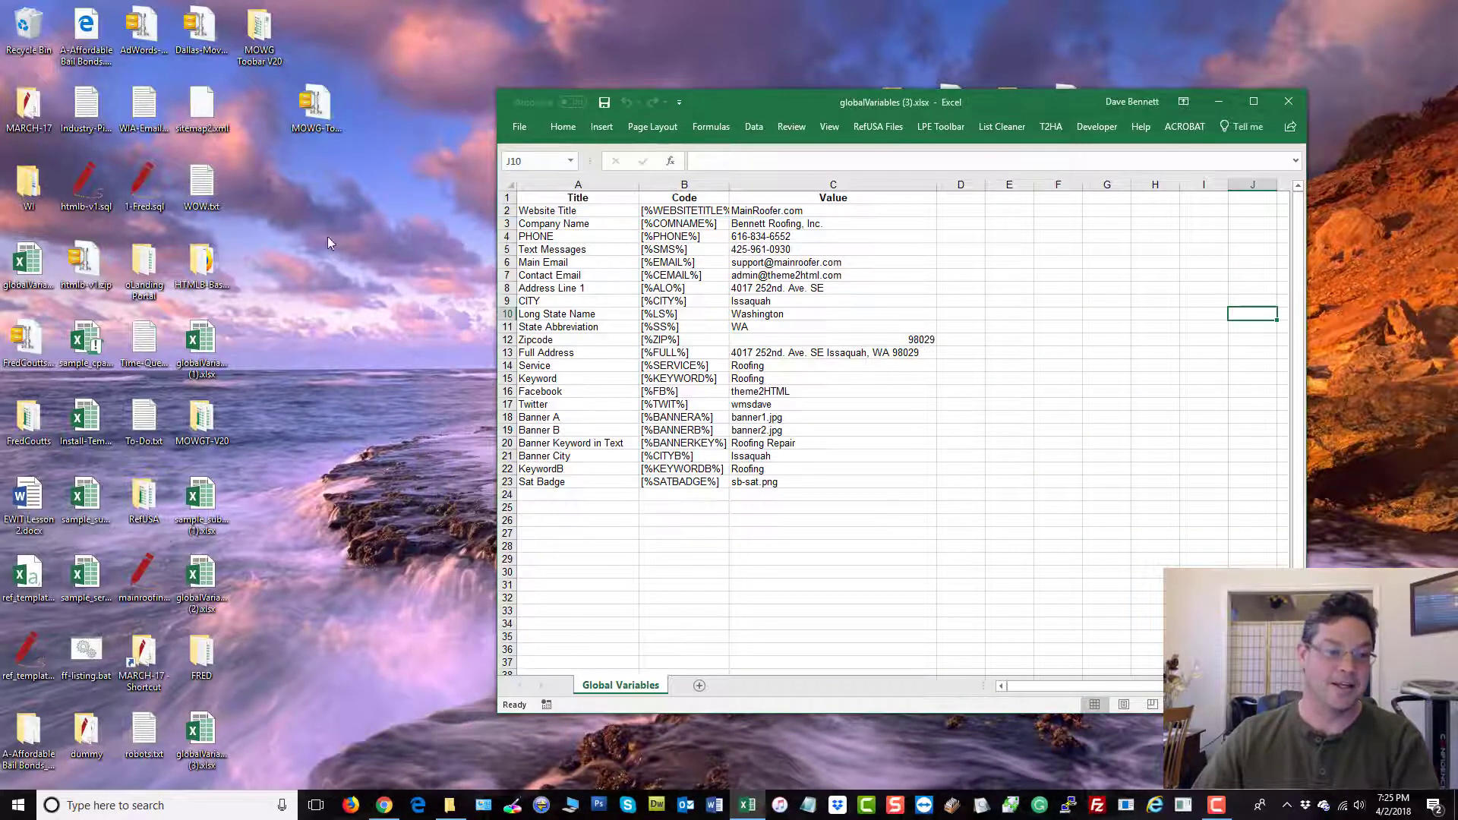
- Move the MOWG Toobar V20 folder from the desktop into C:\Program Files (x86), granting administrator permission
right_click(259, 30)
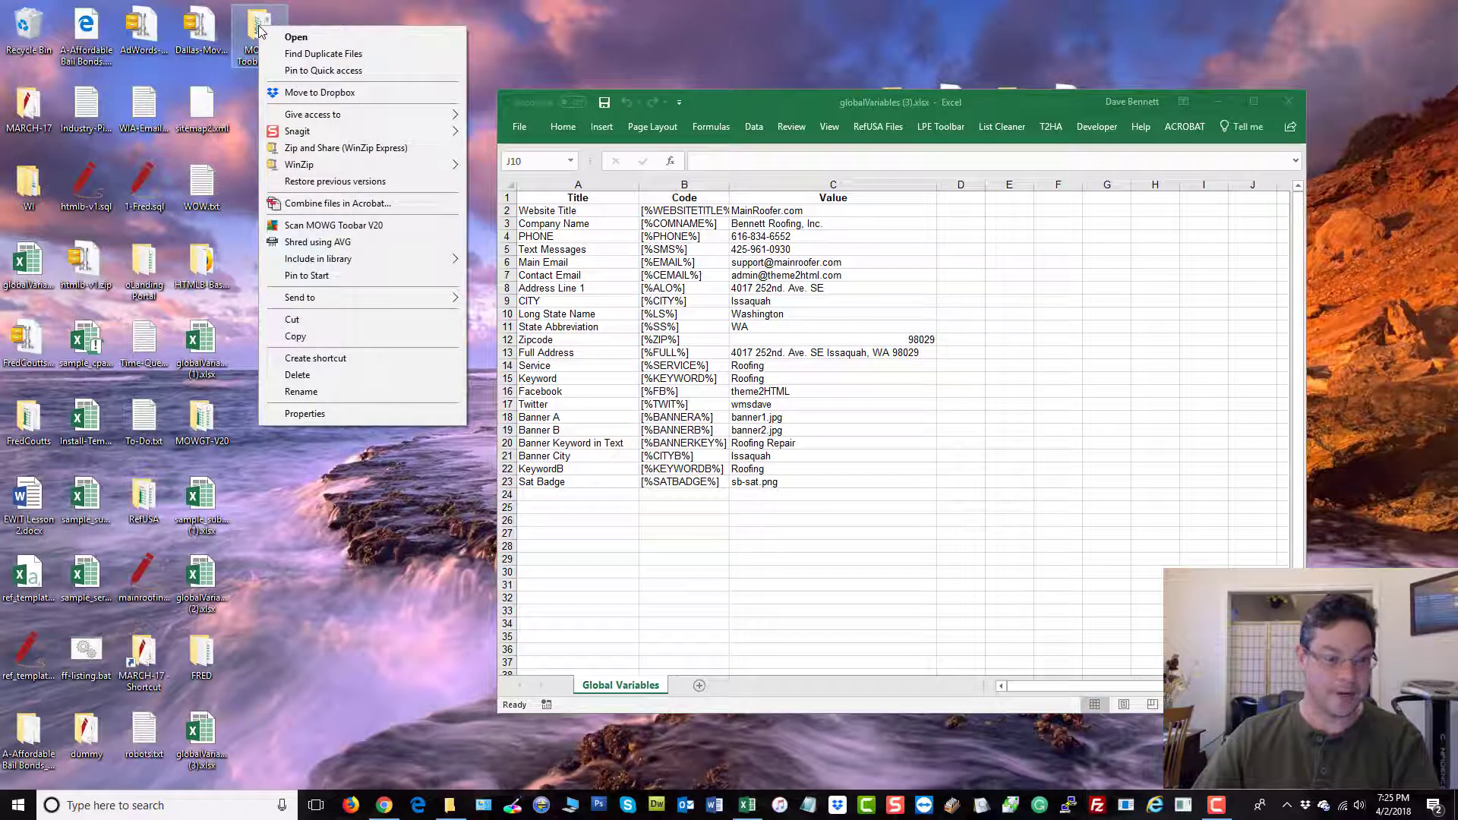
left_click(322, 322)
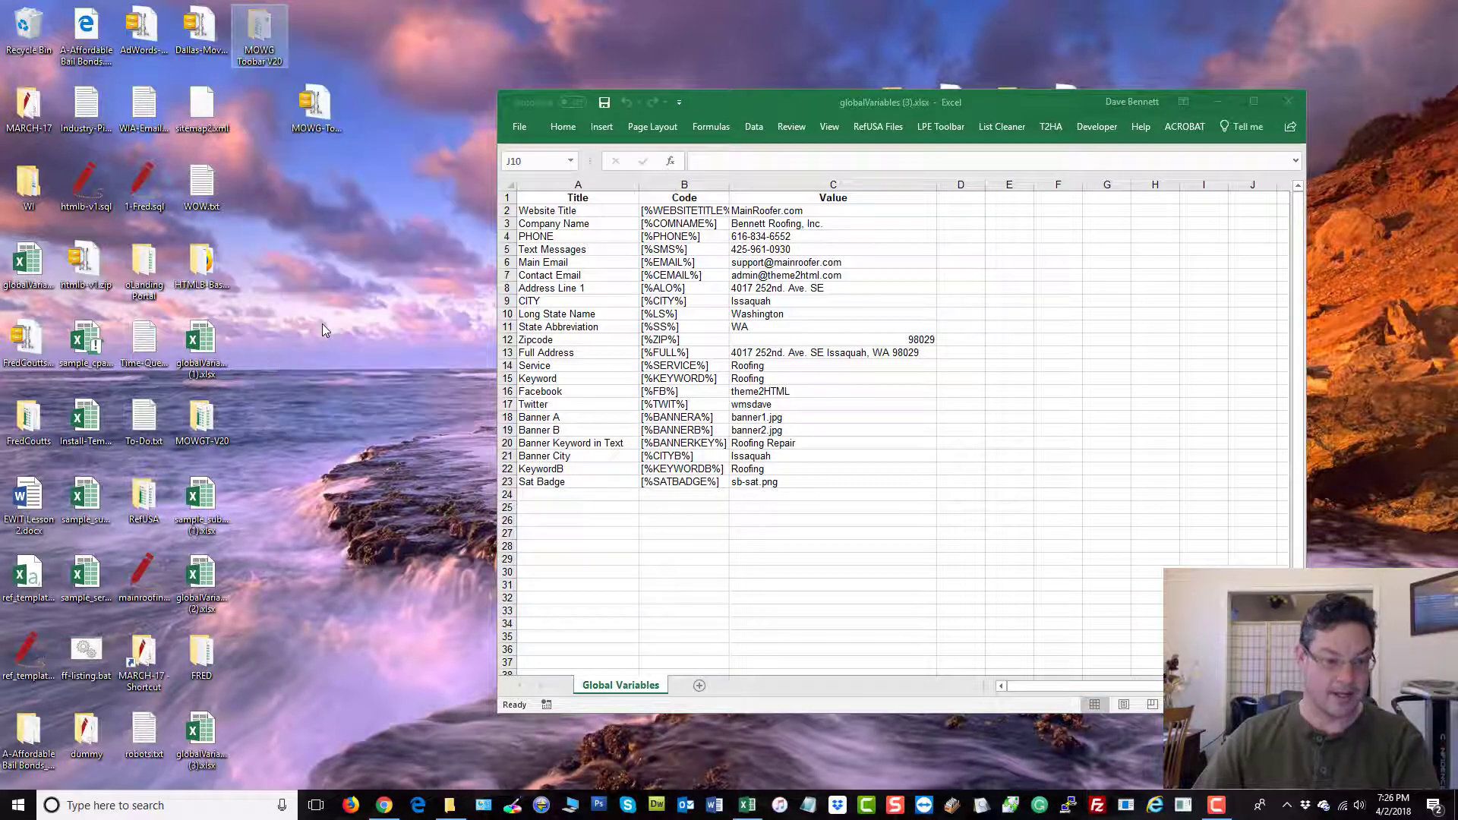
left_click(451, 806)
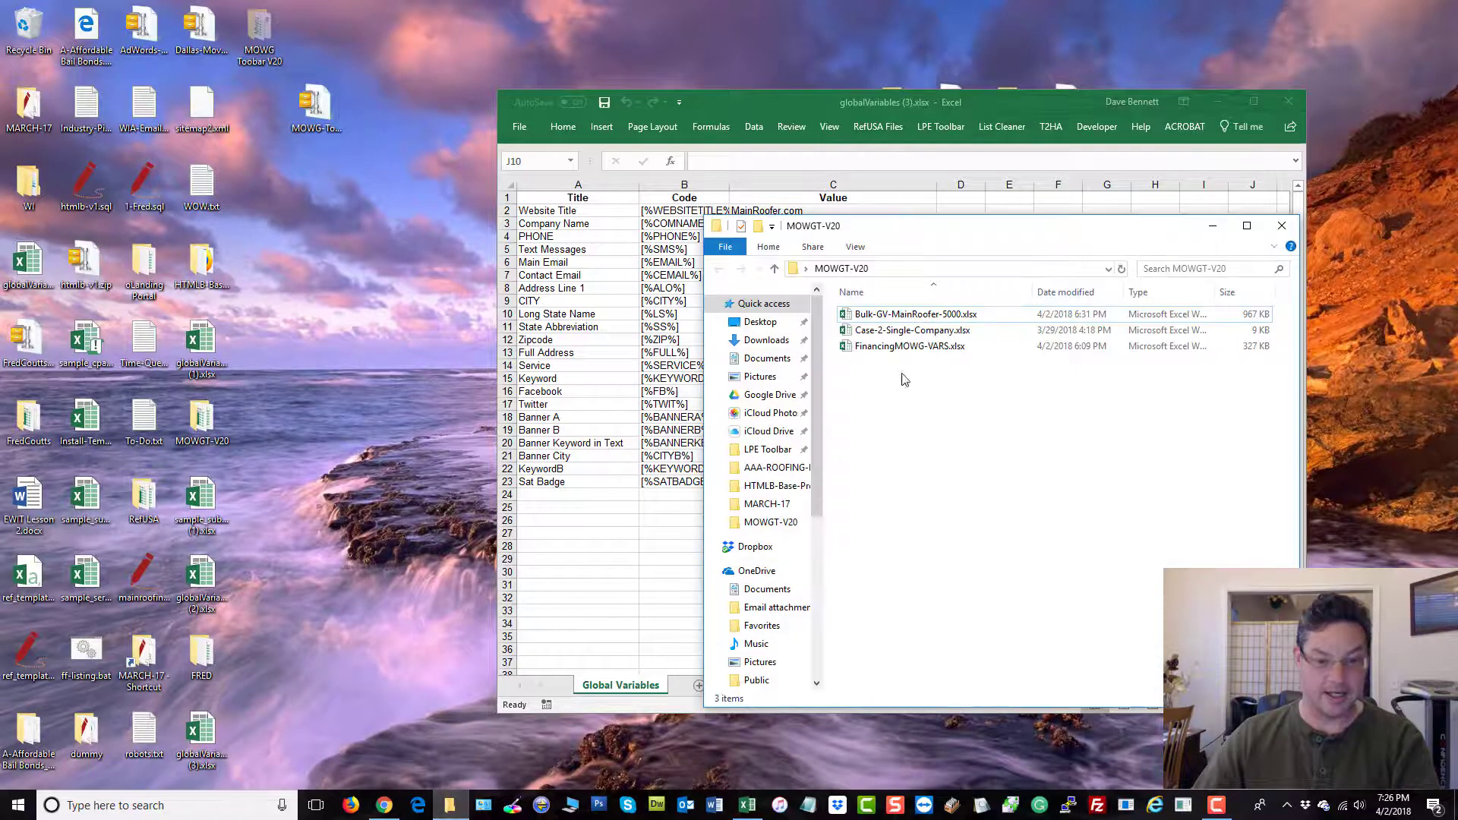
scroll(760, 577, "down", 2)
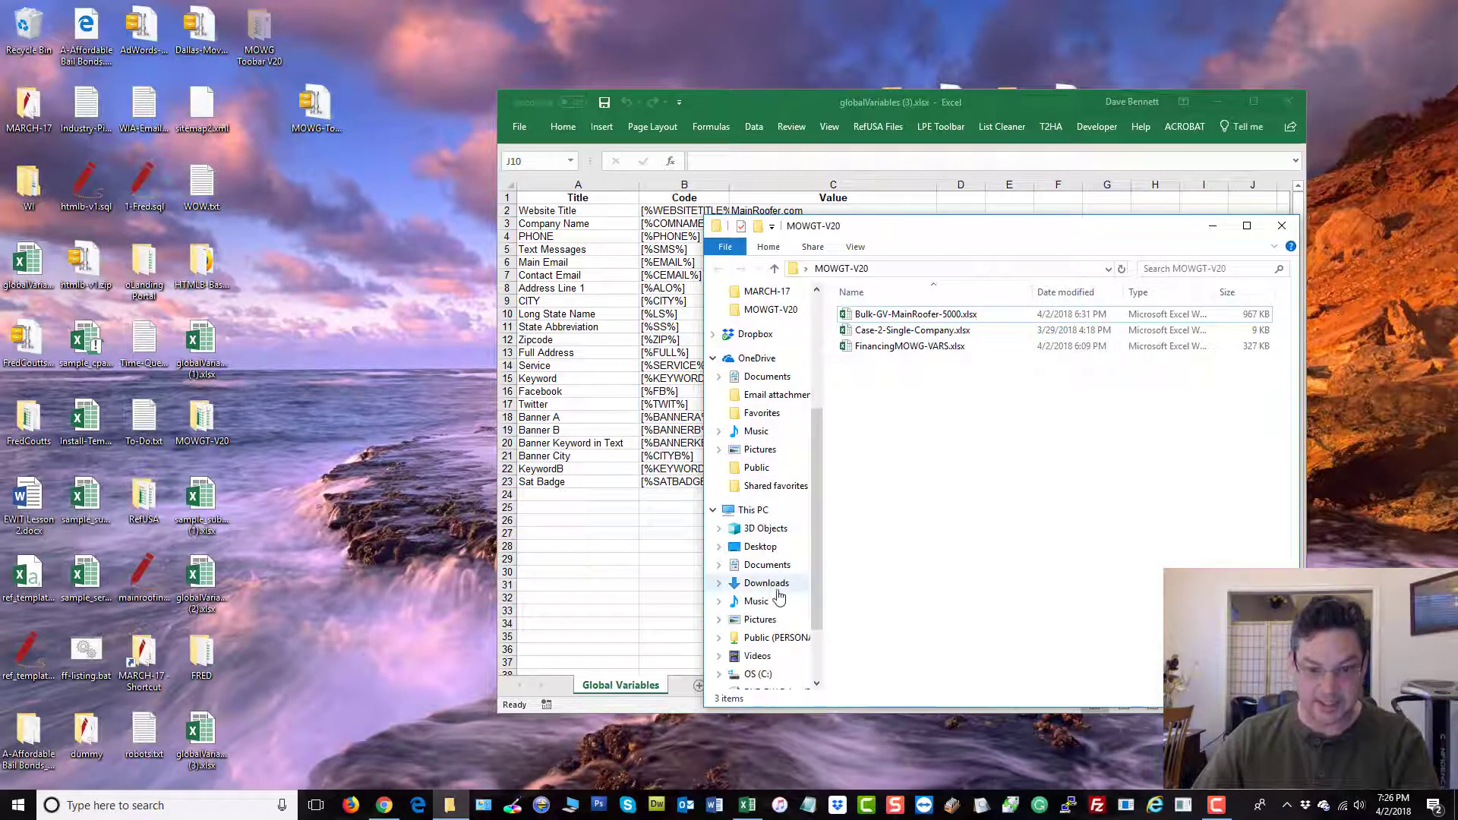
scroll(762, 644, "down", 1)
left_click(758, 614)
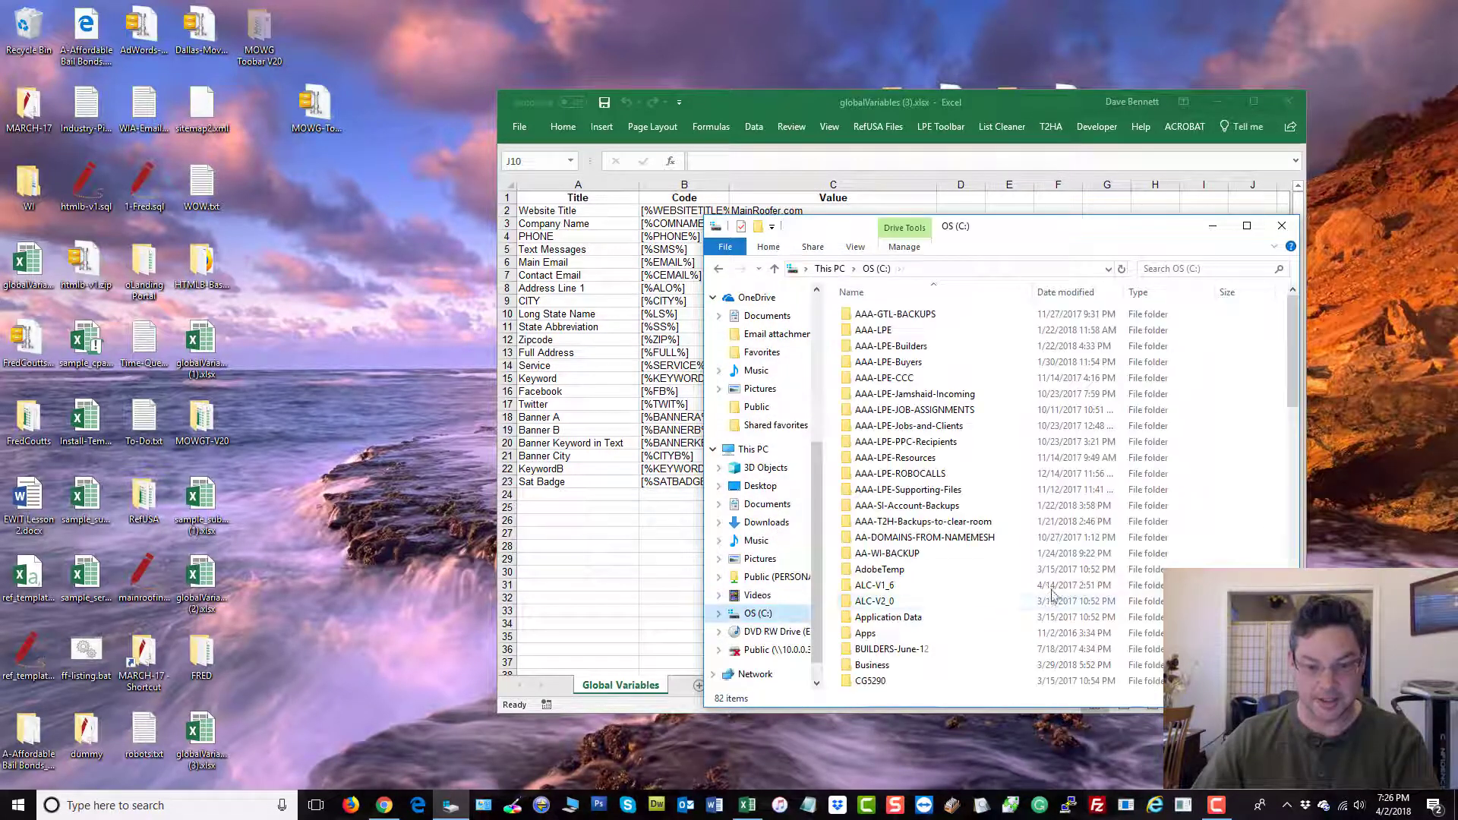
scroll(968, 439, "down", 19)
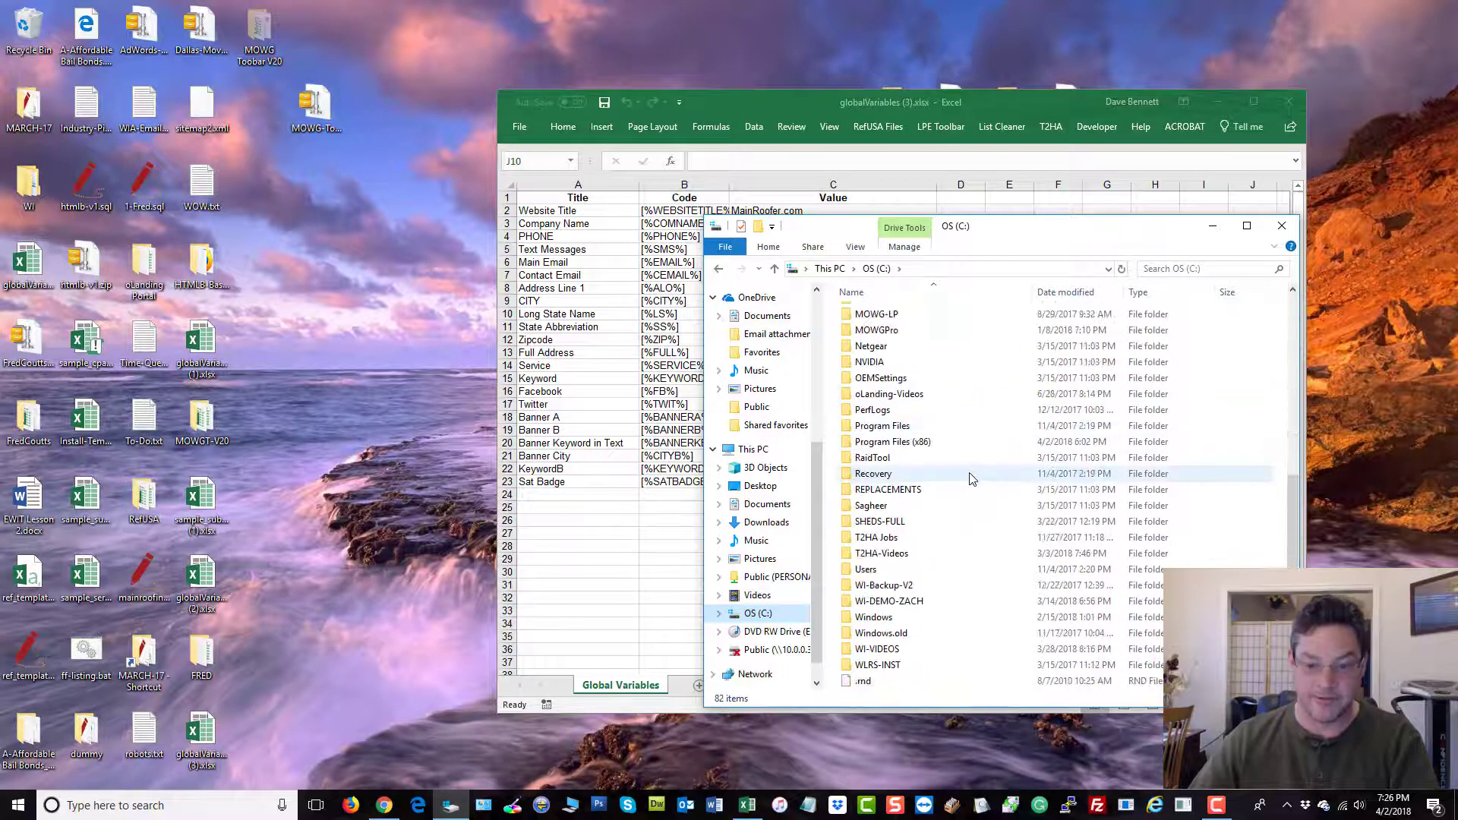
double_click(868, 443)
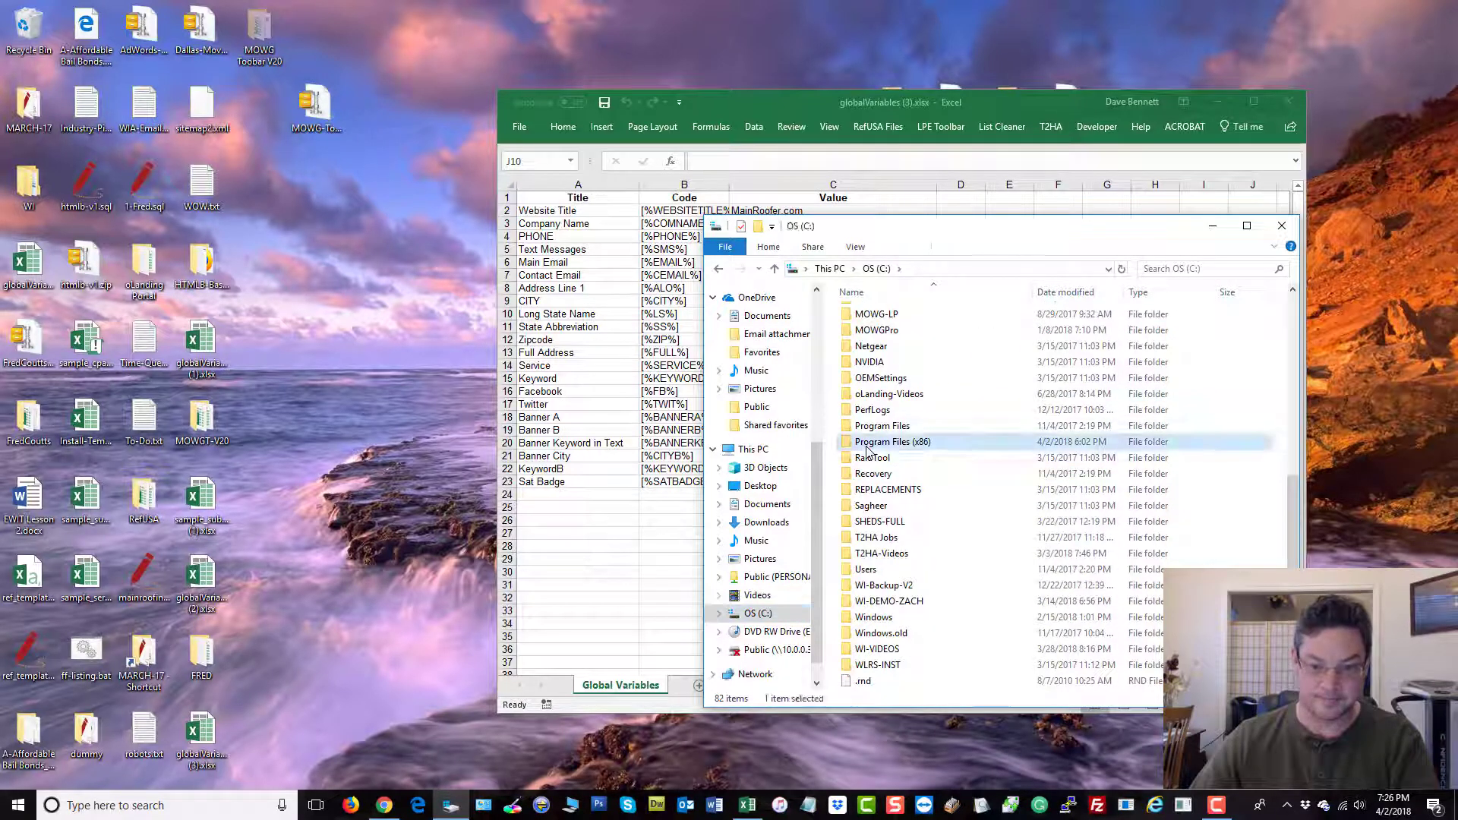
left_click(1246, 227)
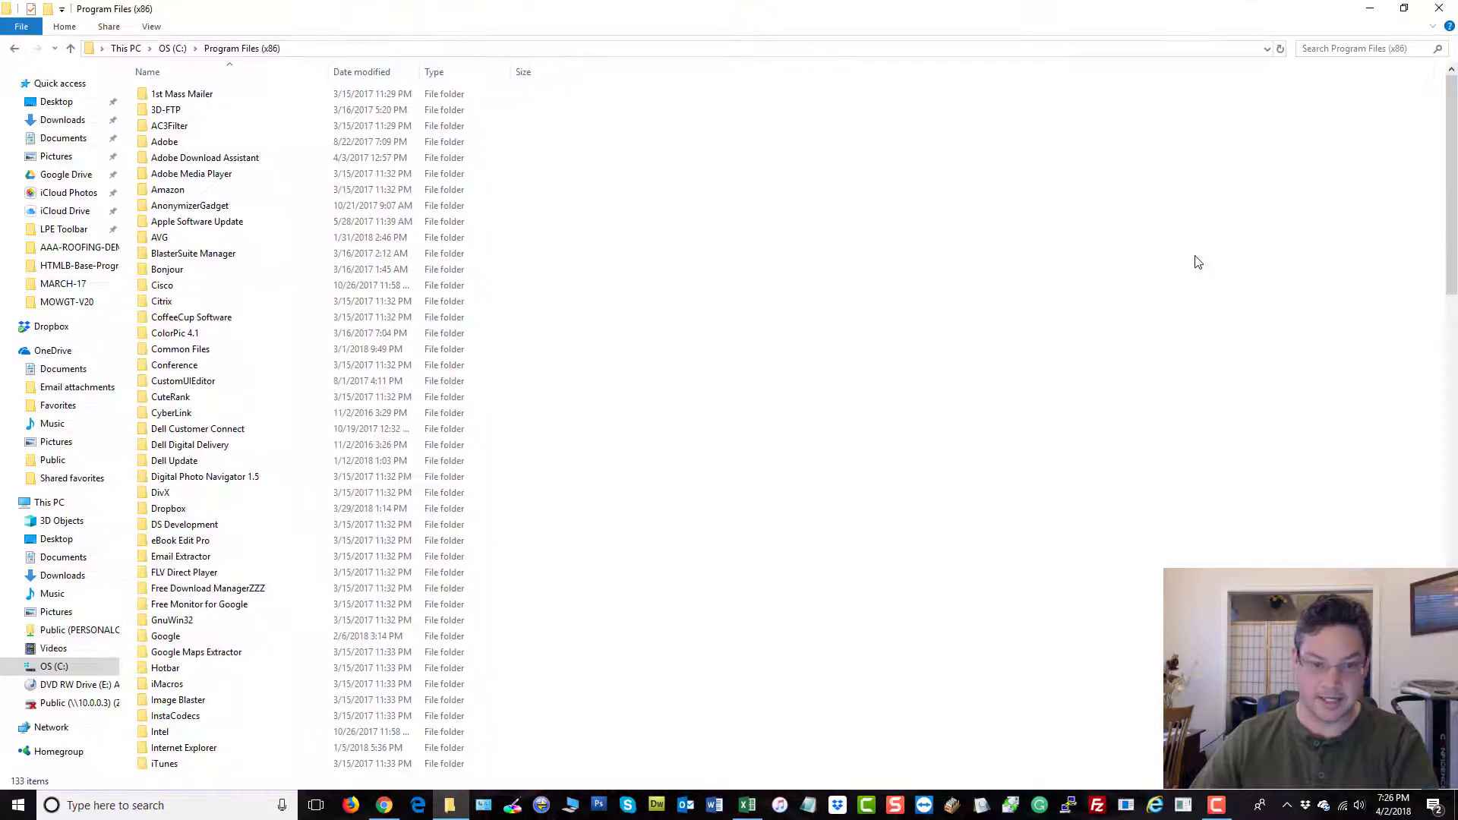
right_click(615, 290)
left_click(680, 368)
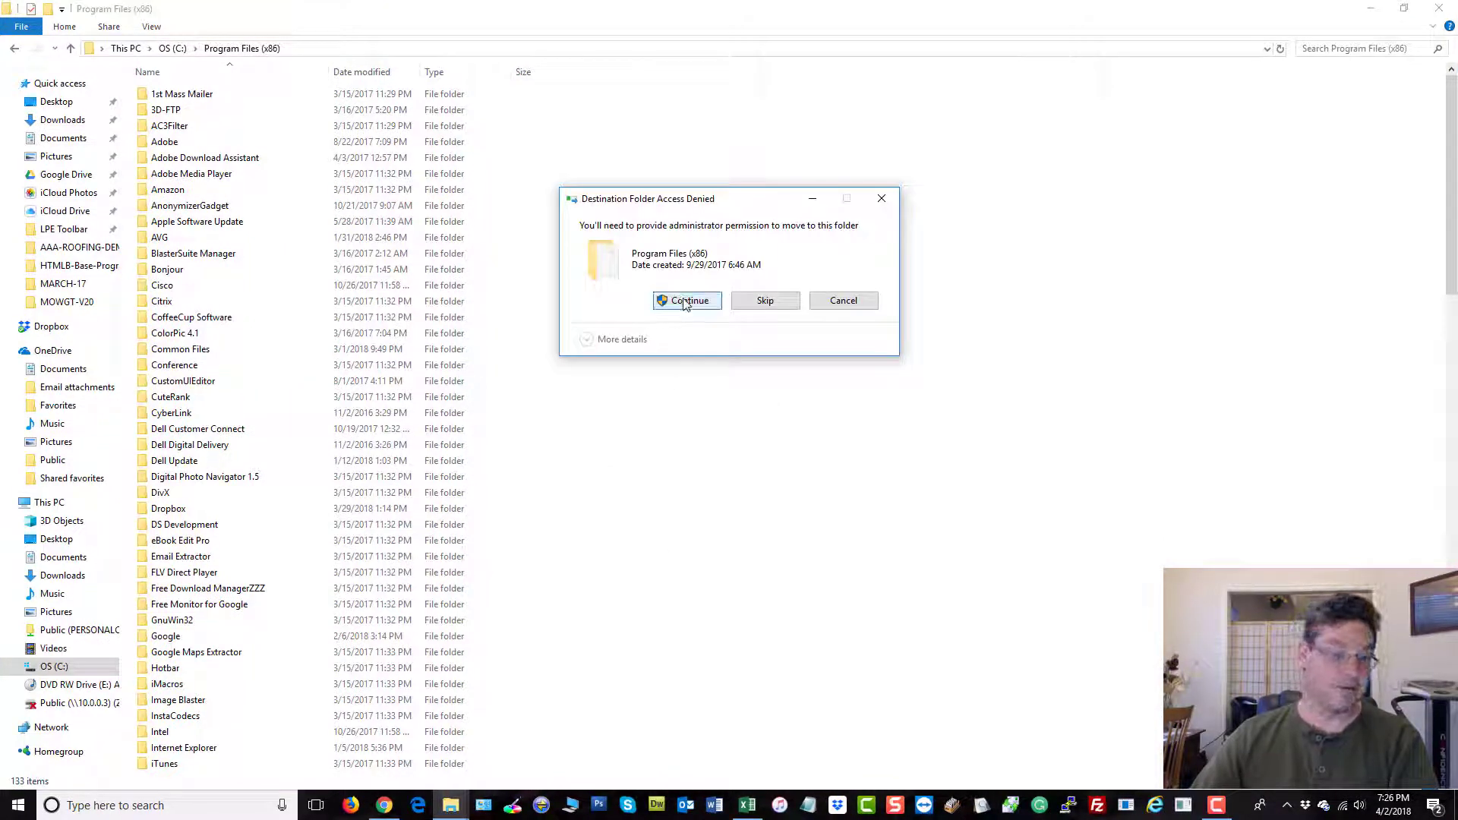
left_click(686, 301)
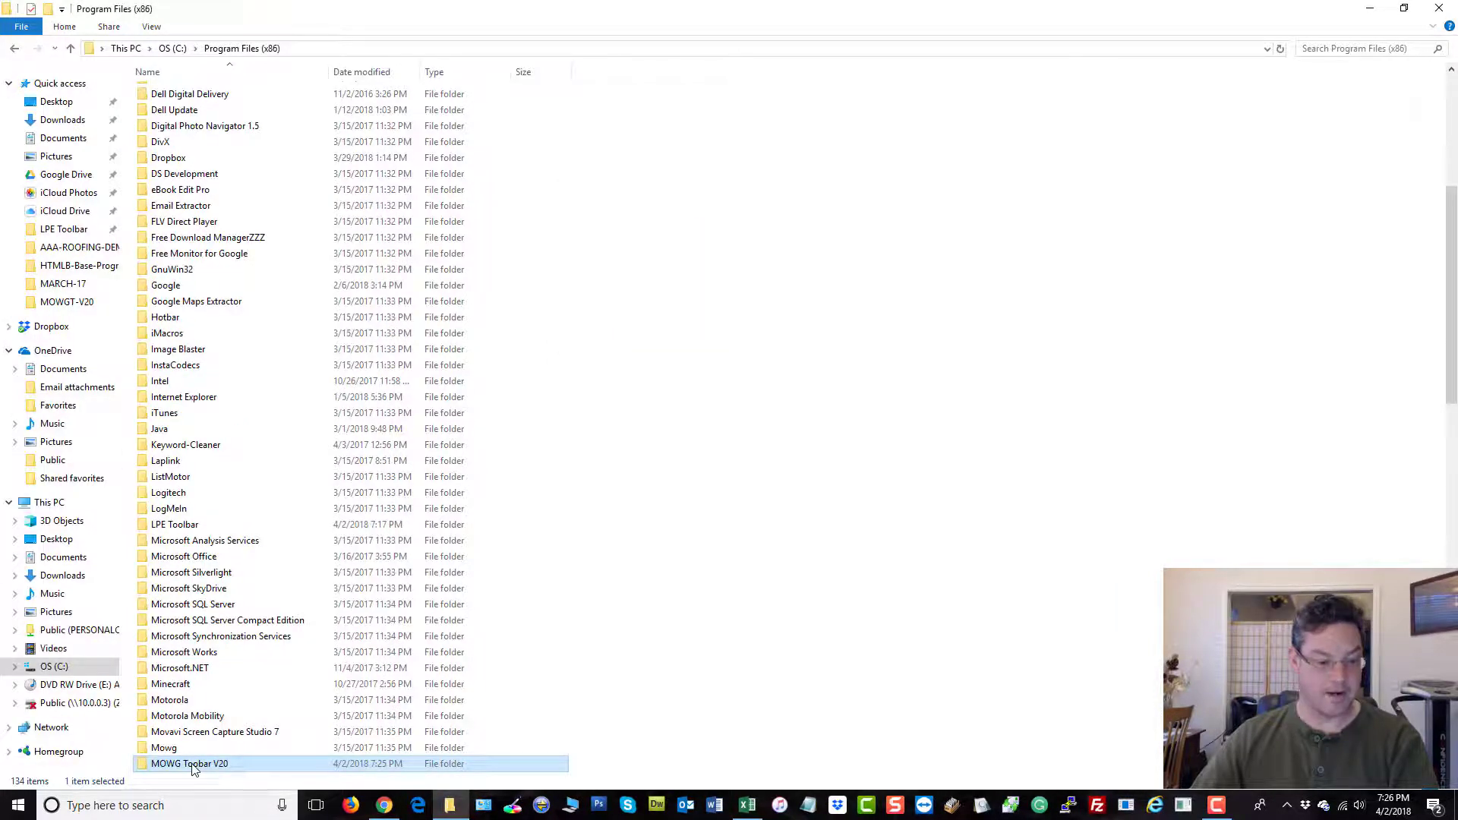
- Refresh the Program Files (x86) listing, open the moved MOWG Toobar V20 folder to check its files, and close the window
scroll(192, 768, "down", 5)
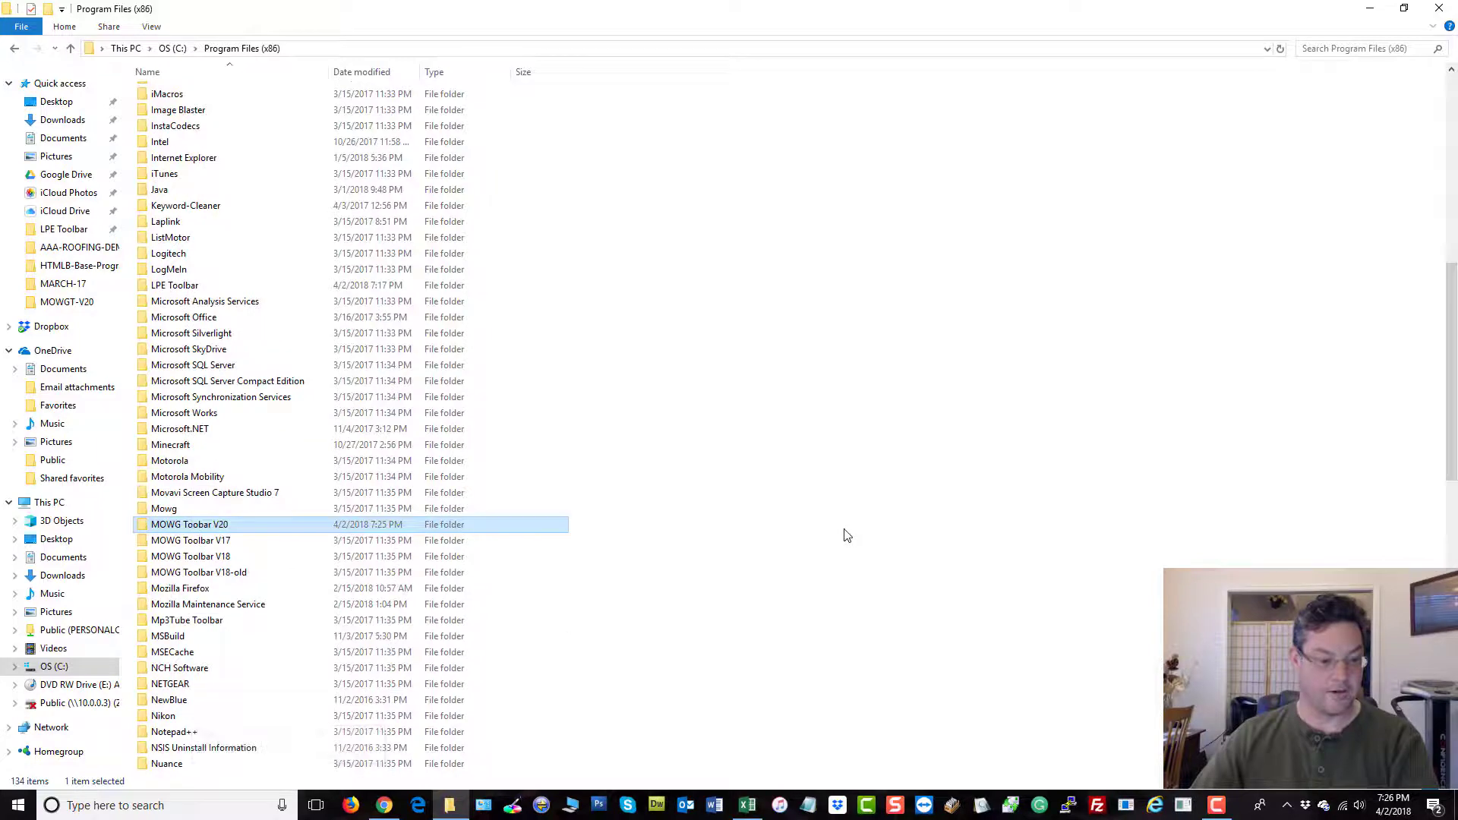
right_click(794, 305)
left_click(853, 375)
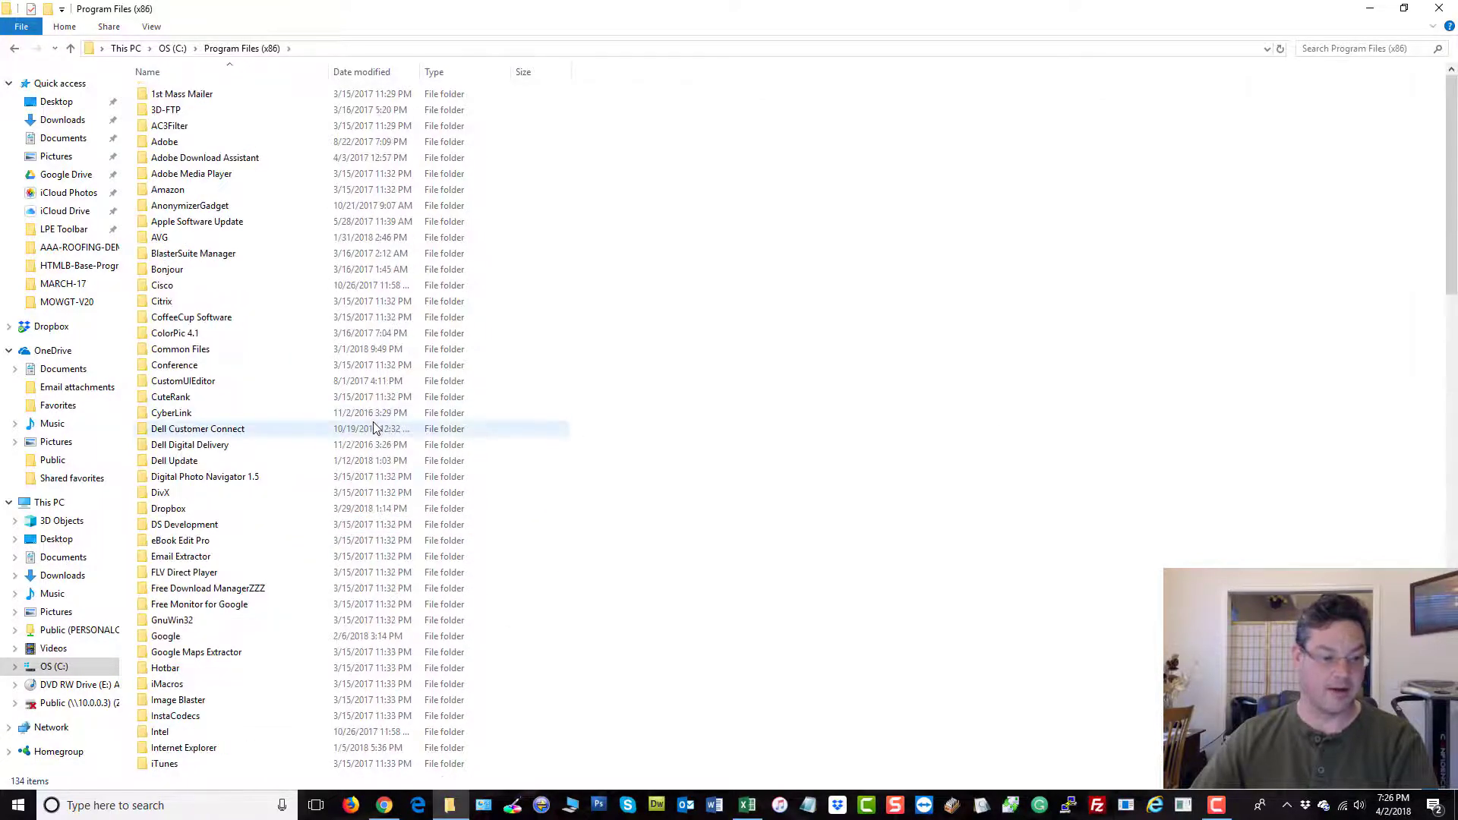
scroll(373, 429, "down", 20)
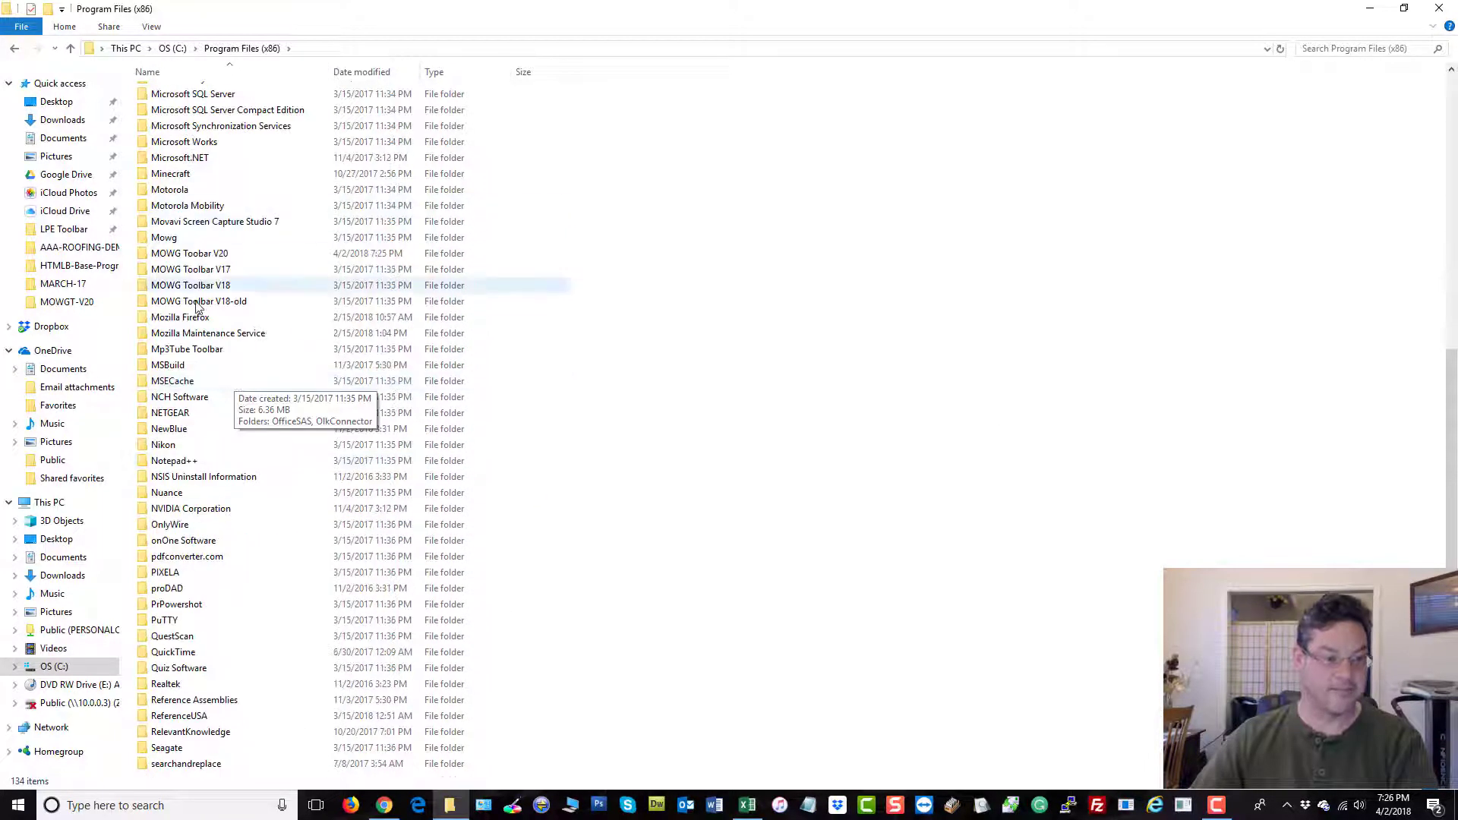
double_click(203, 258)
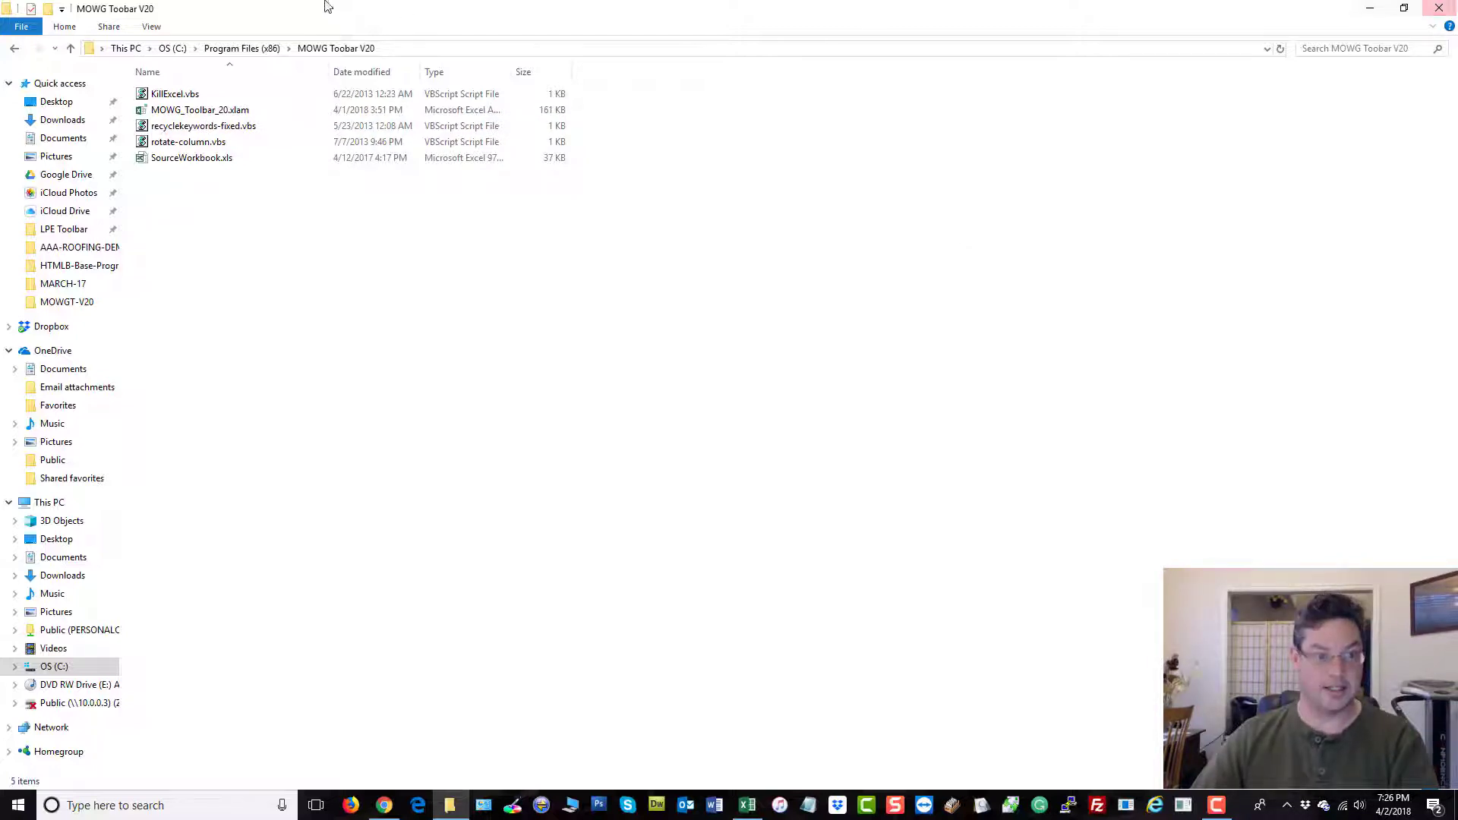
left_click(1440, 8)
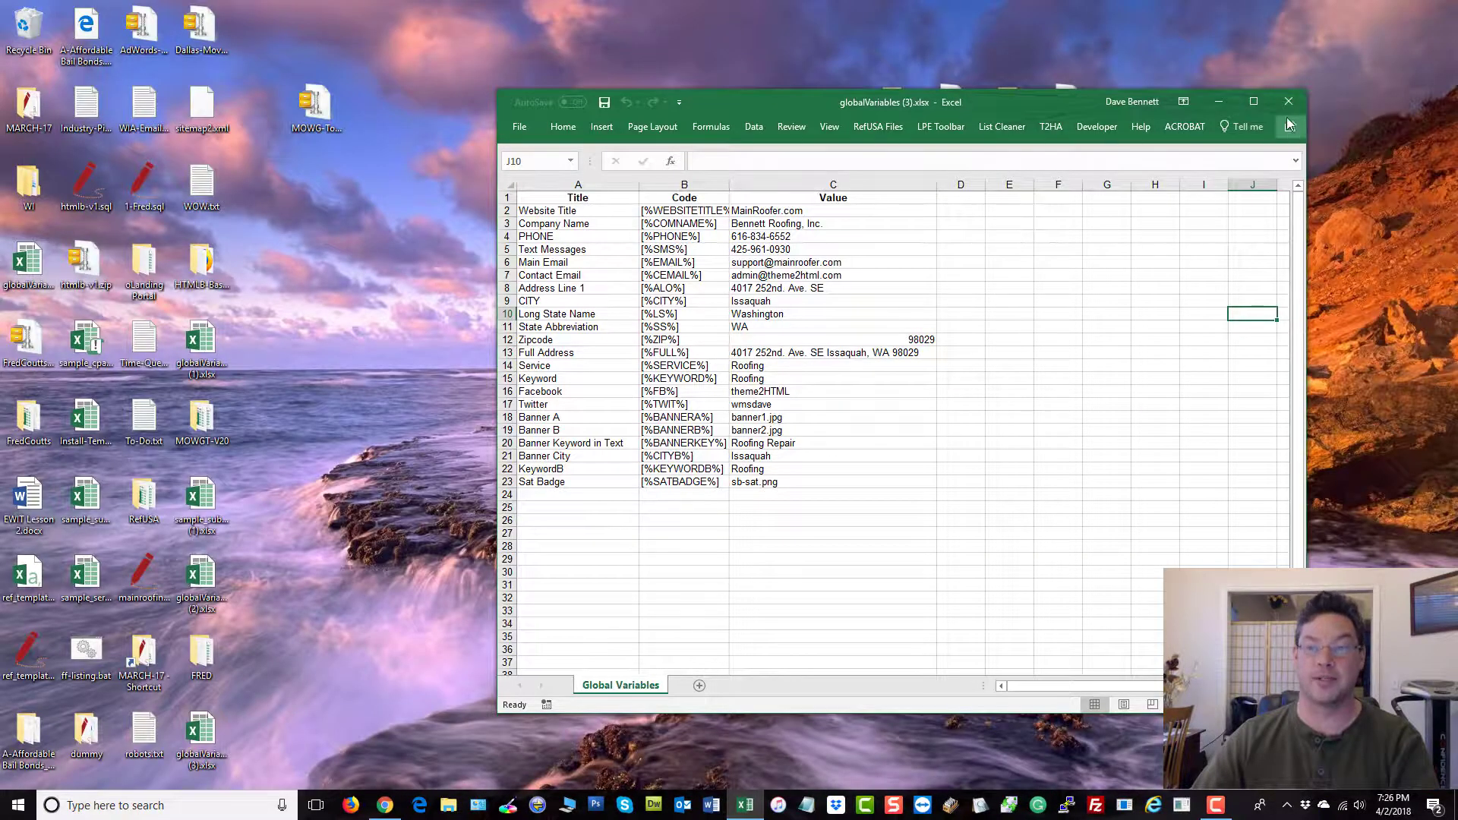
- Maximize the globalVariables workbook, examine the Trust Center's macro settings in Excel Options, and confirm them
left_click(1254, 101)
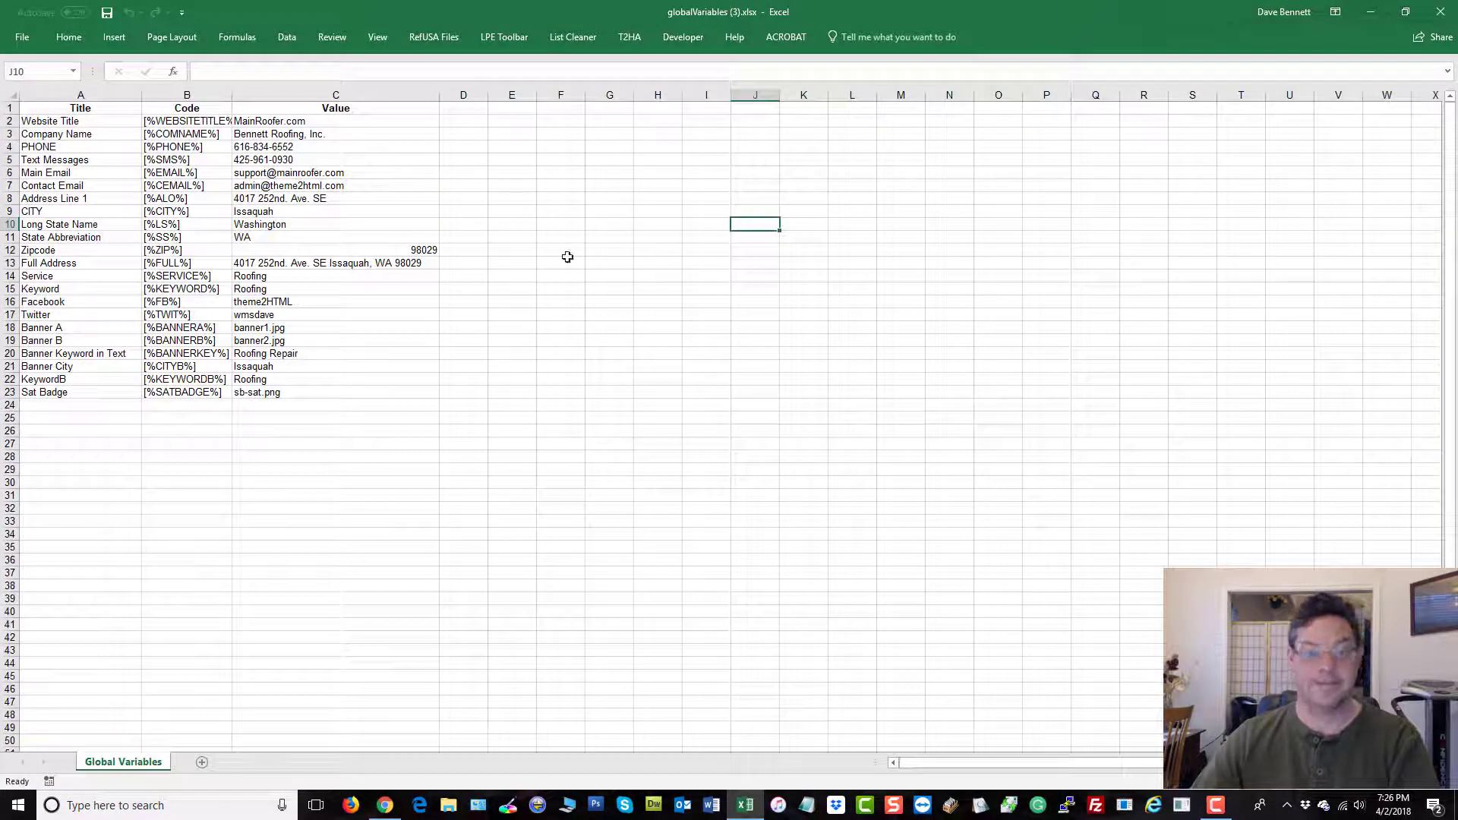
left_click(22, 38)
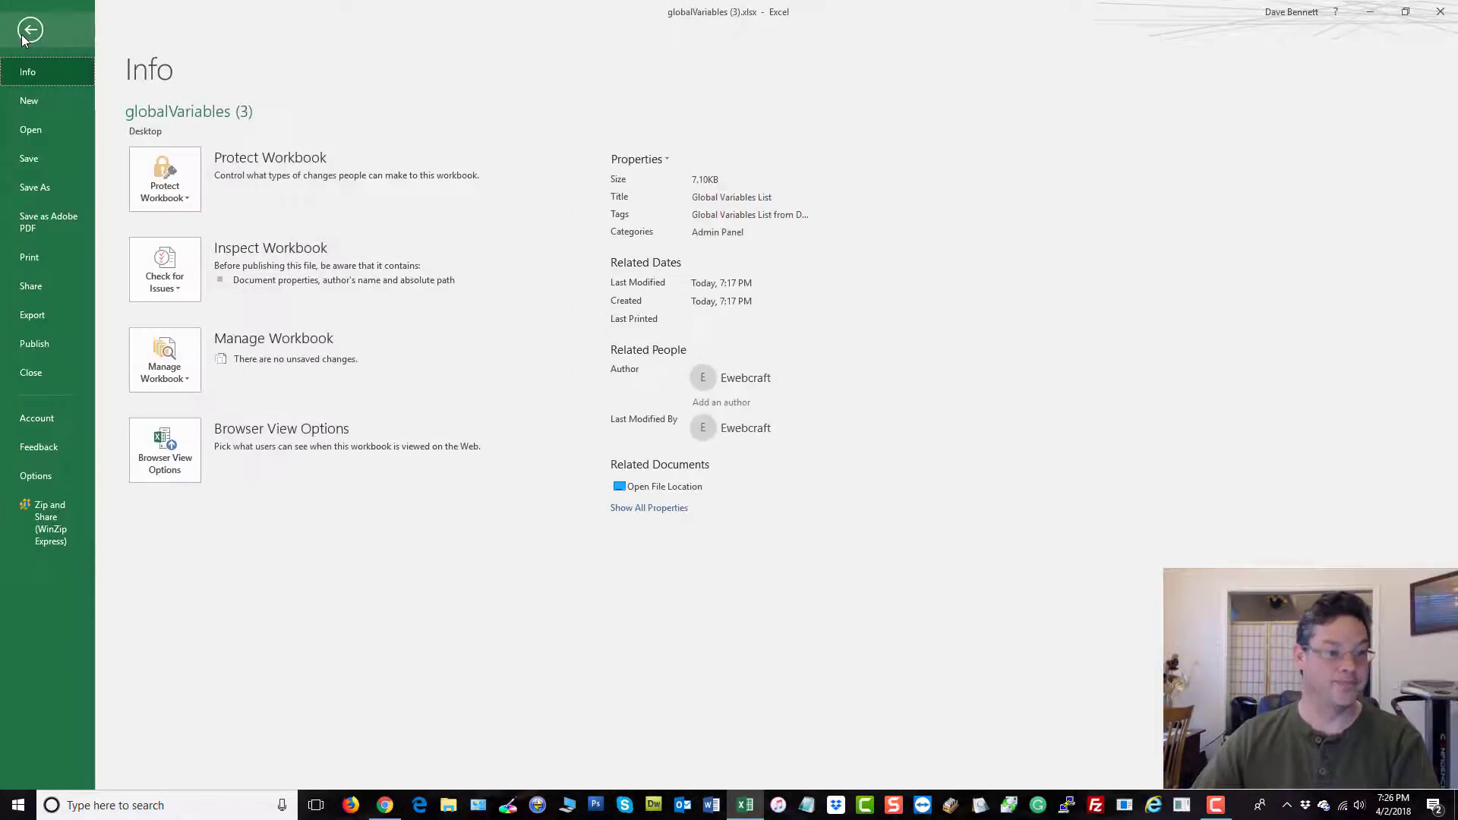
left_click(31, 477)
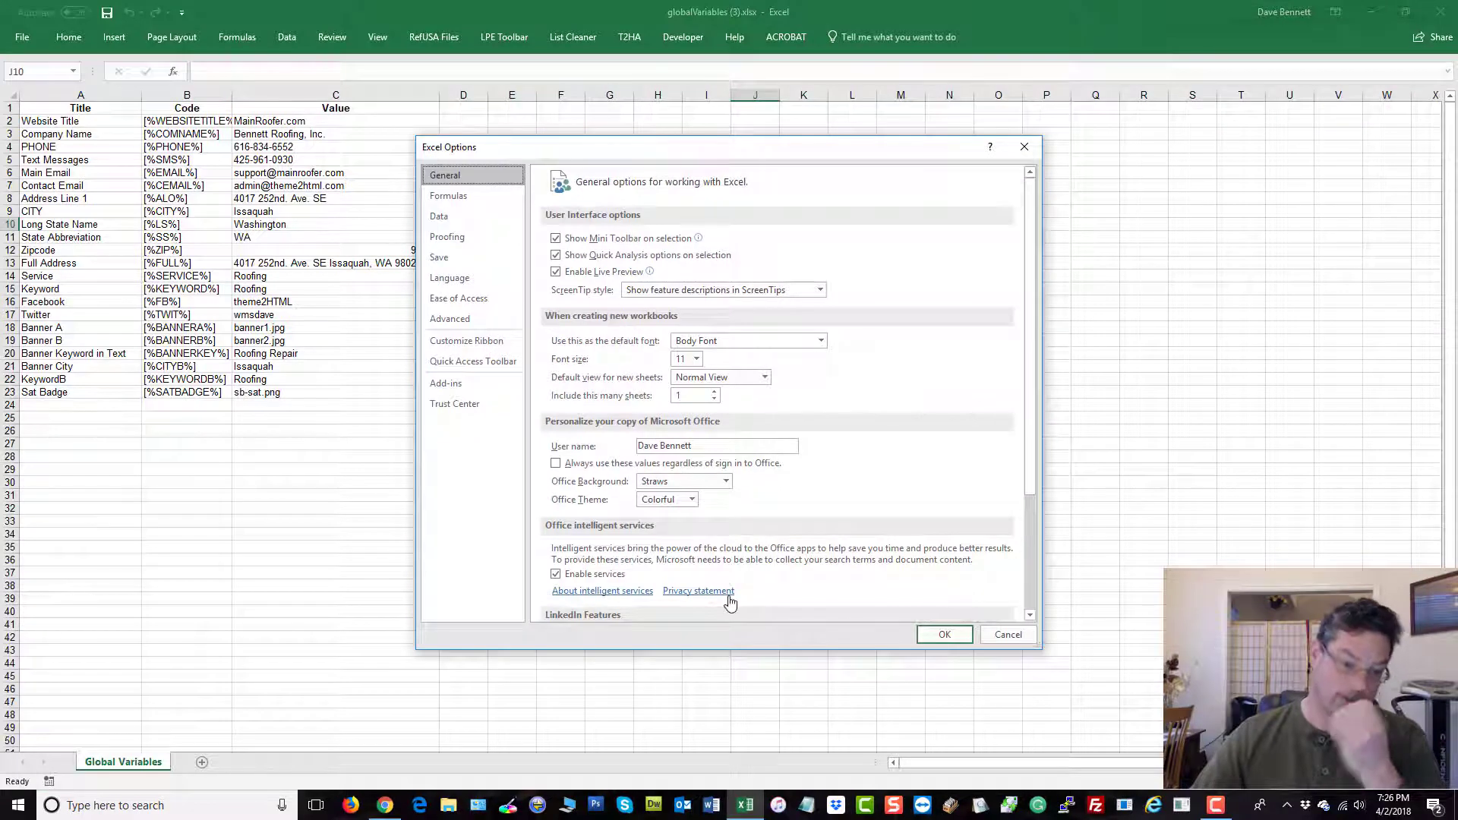
left_click(465, 407)
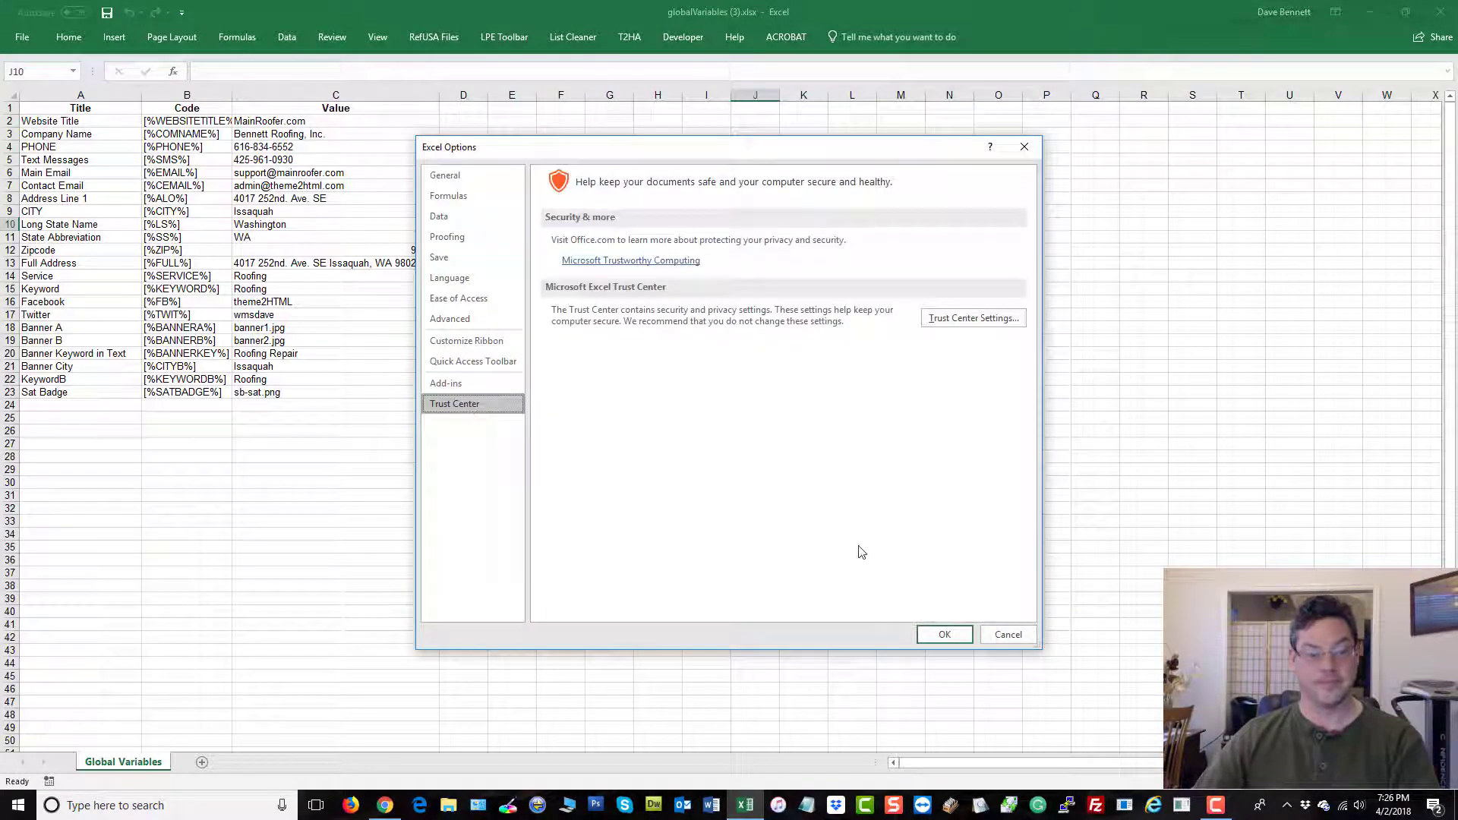
left_click(997, 326)
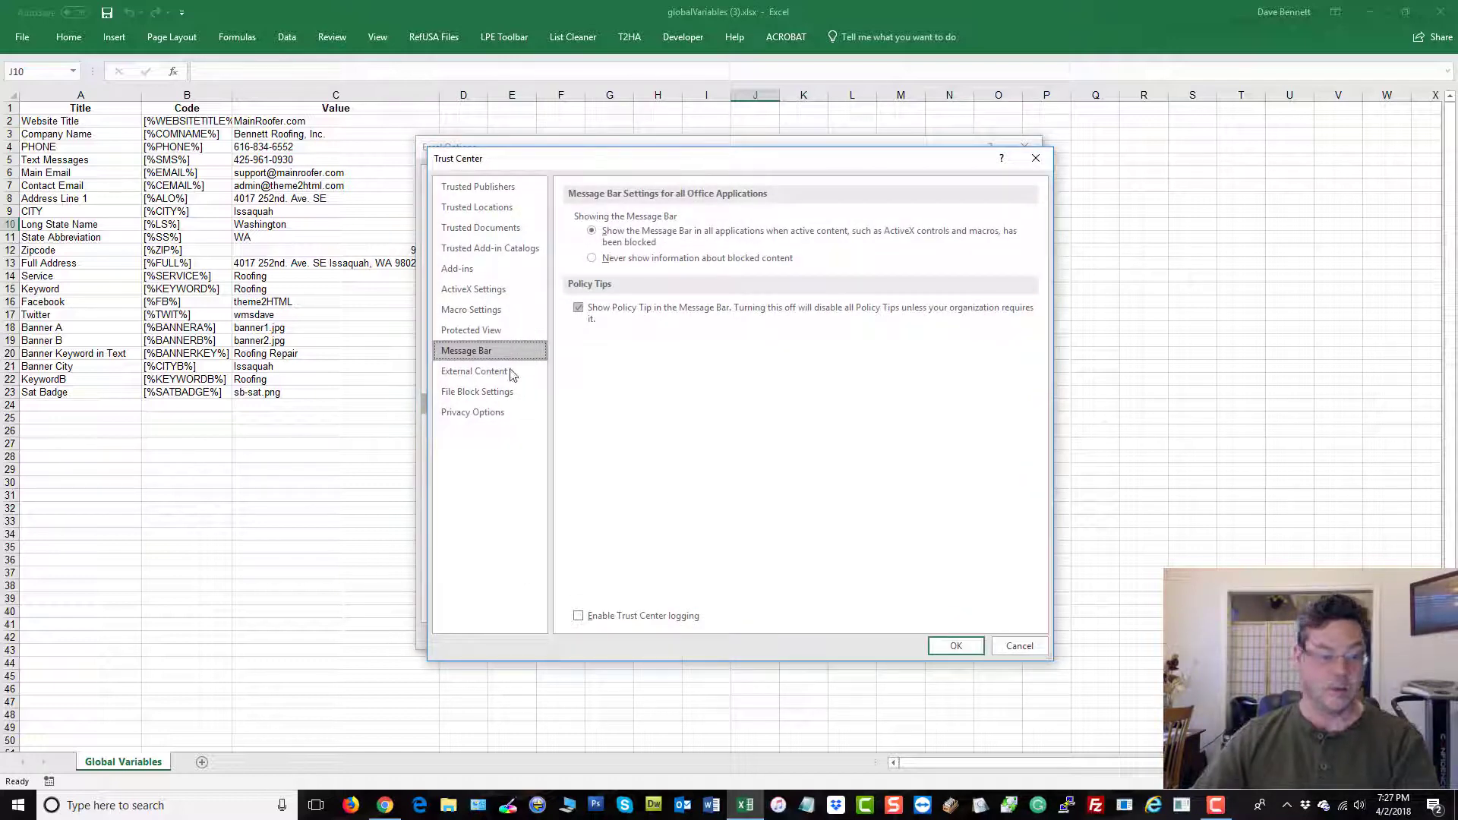
left_click(470, 312)
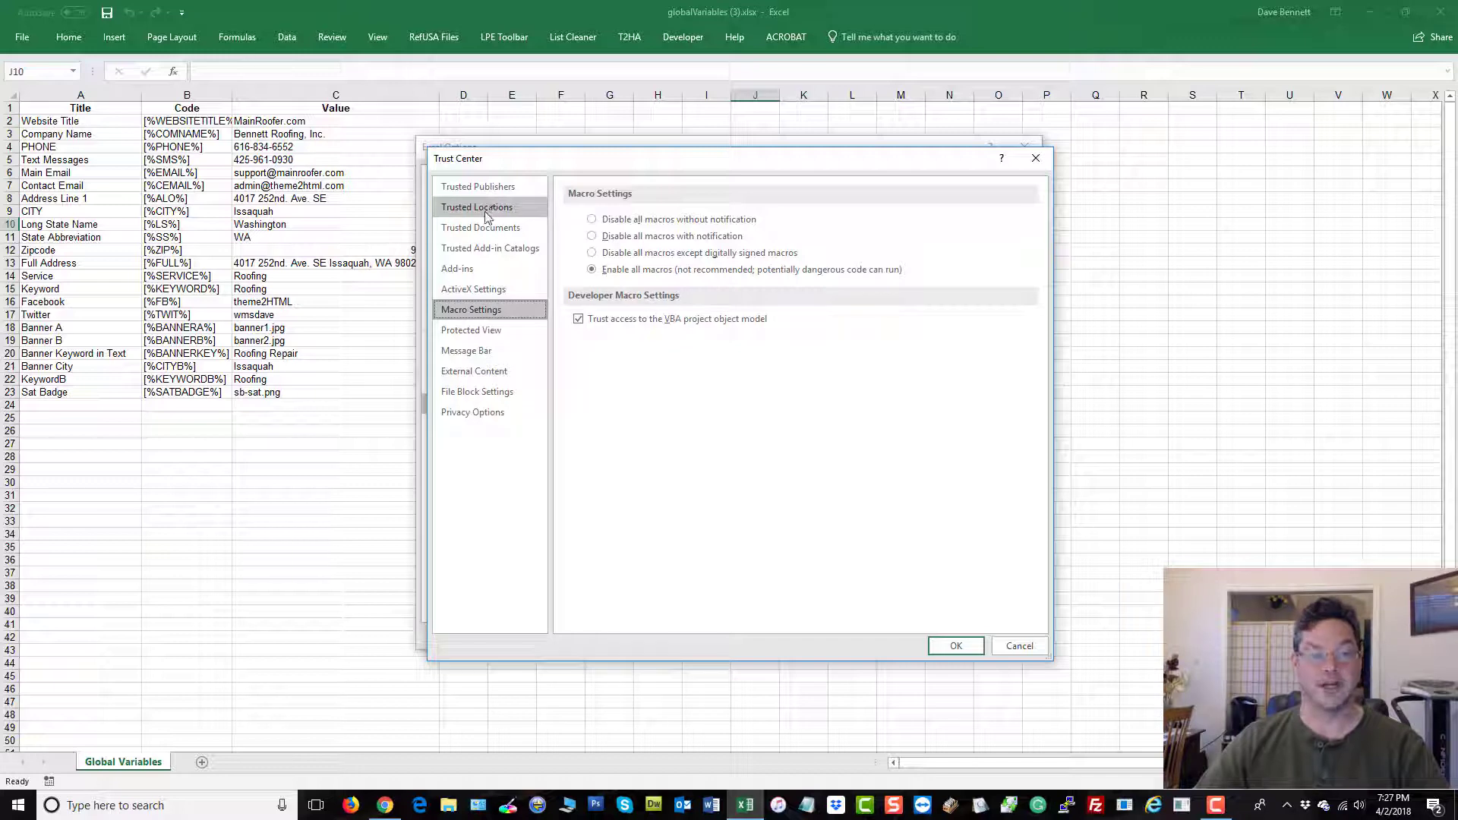
left_click(948, 645)
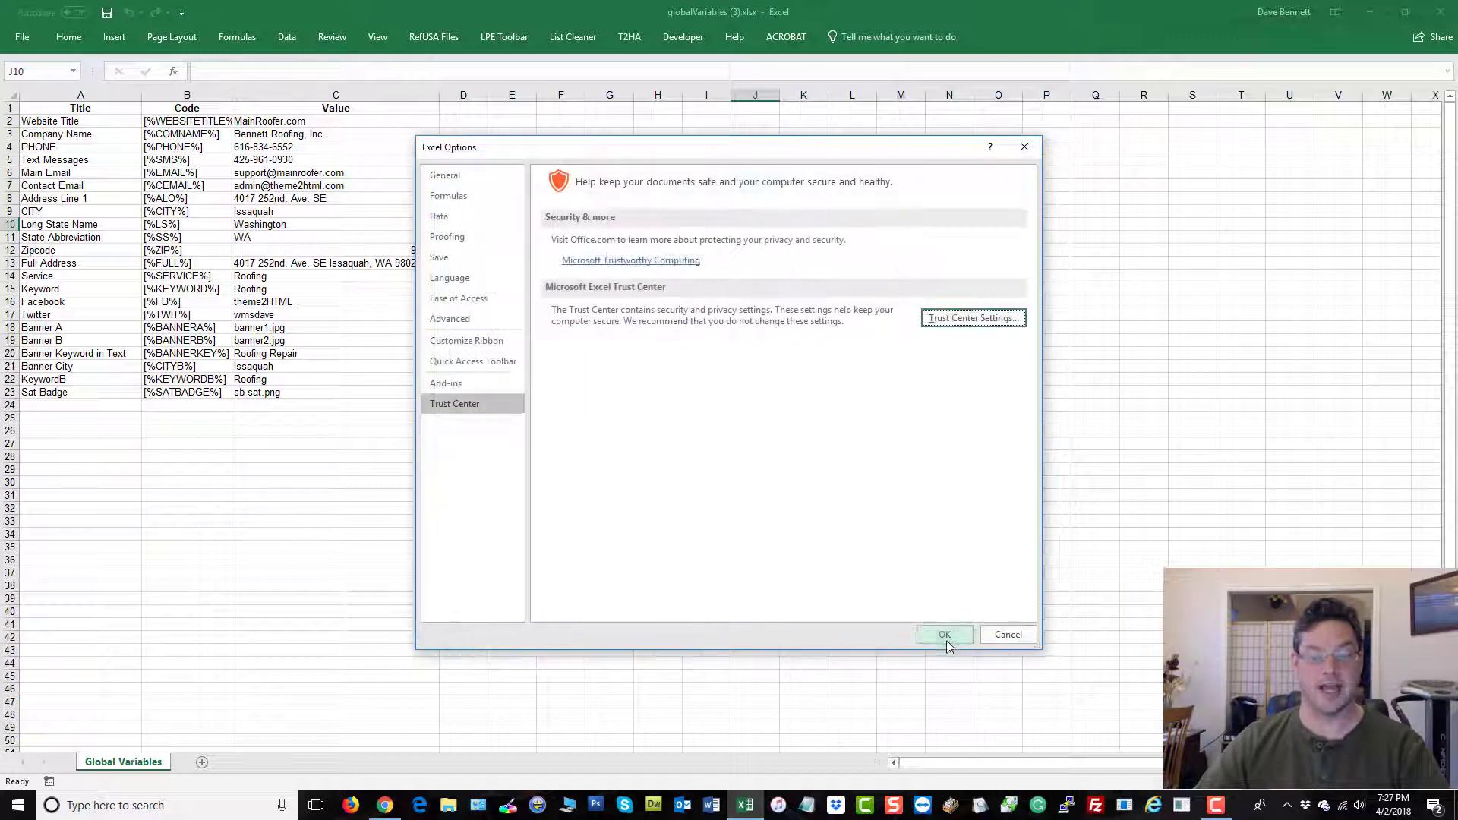
- Start a new trusted location in the Trust Center and set its path to C:\Program Files (x86)\MOWG Toobar V20
left_click(989, 319)
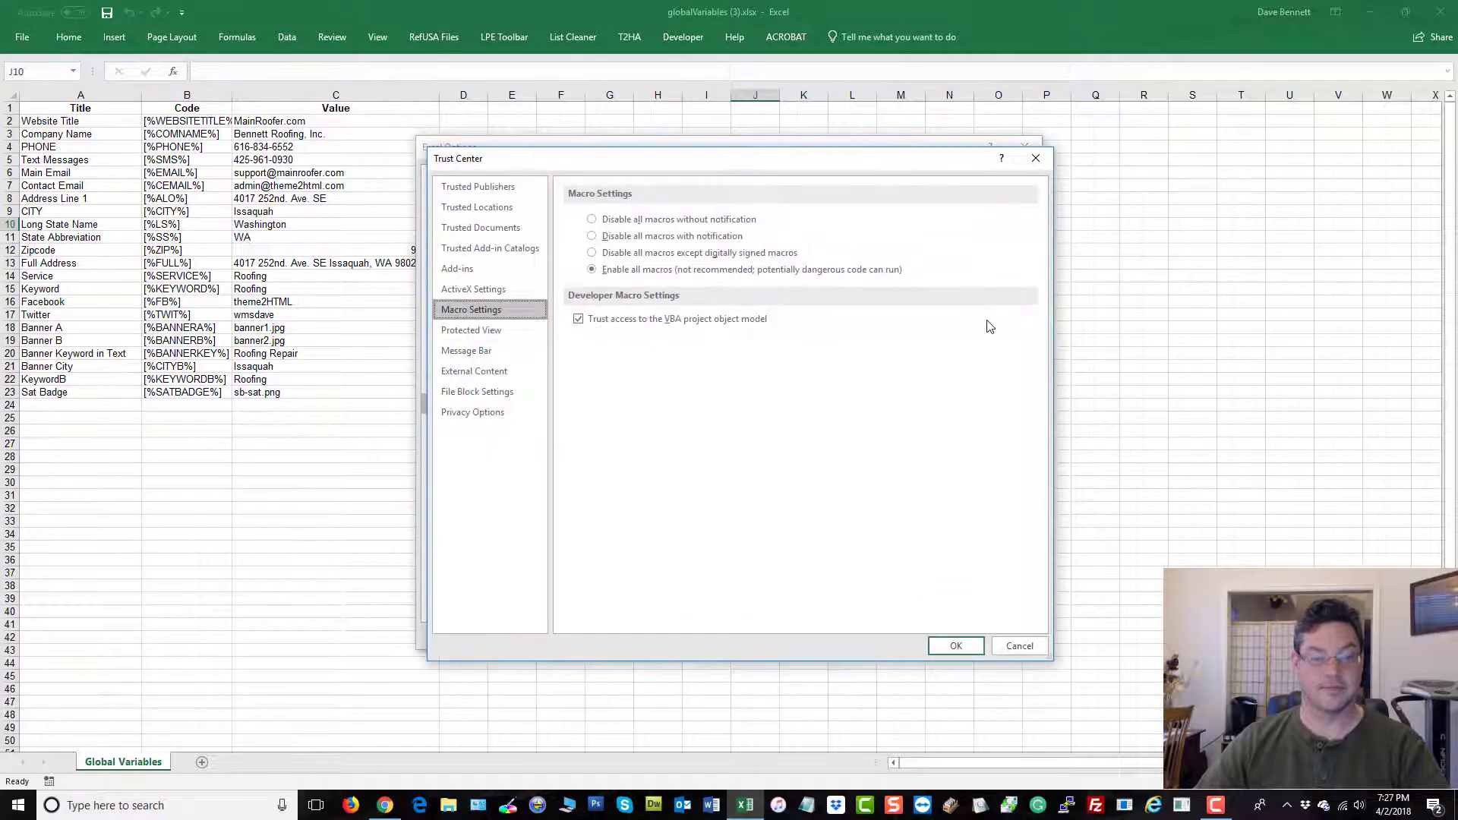
left_click(480, 210)
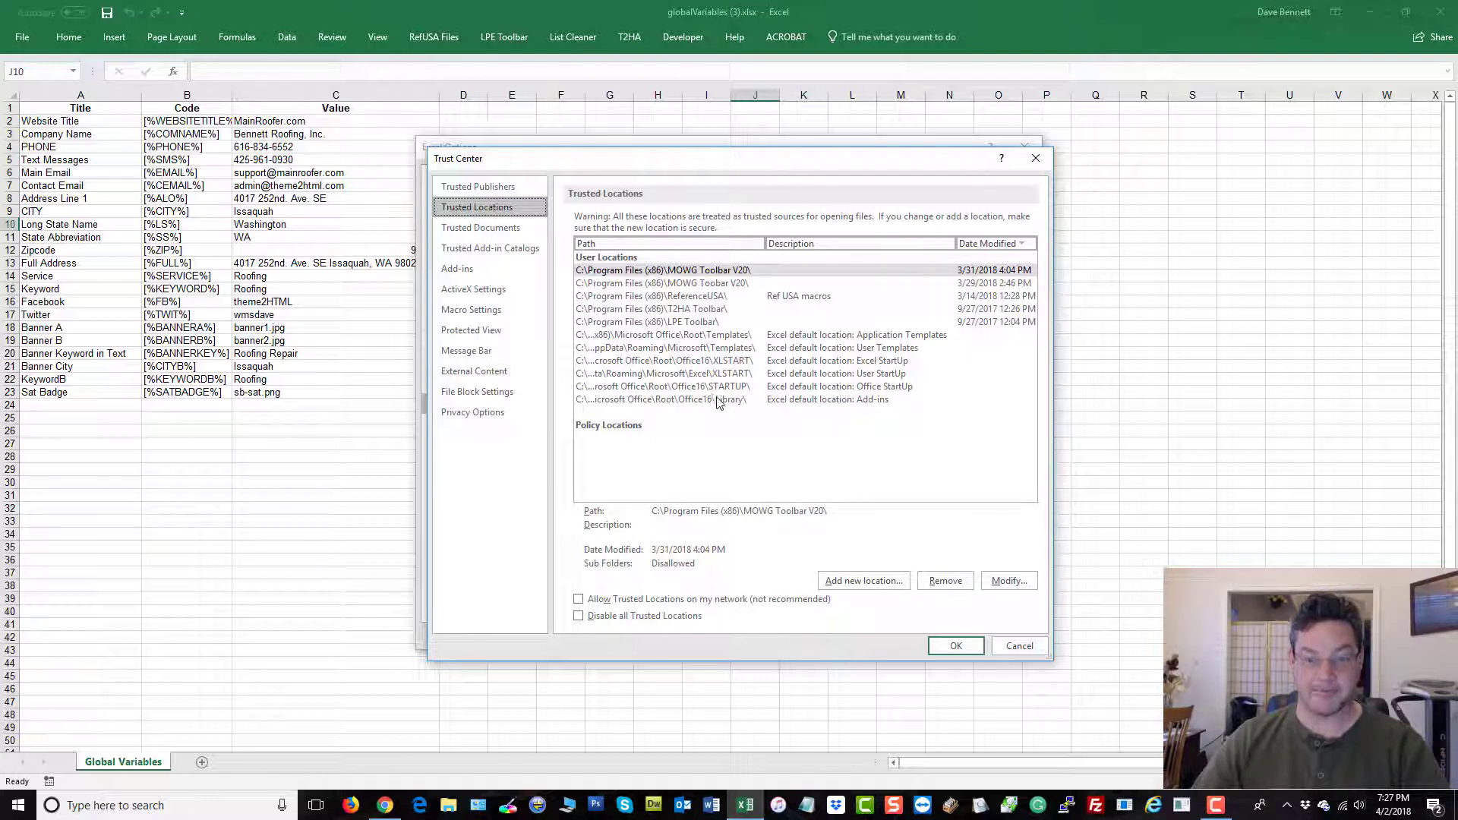
left_click(874, 583)
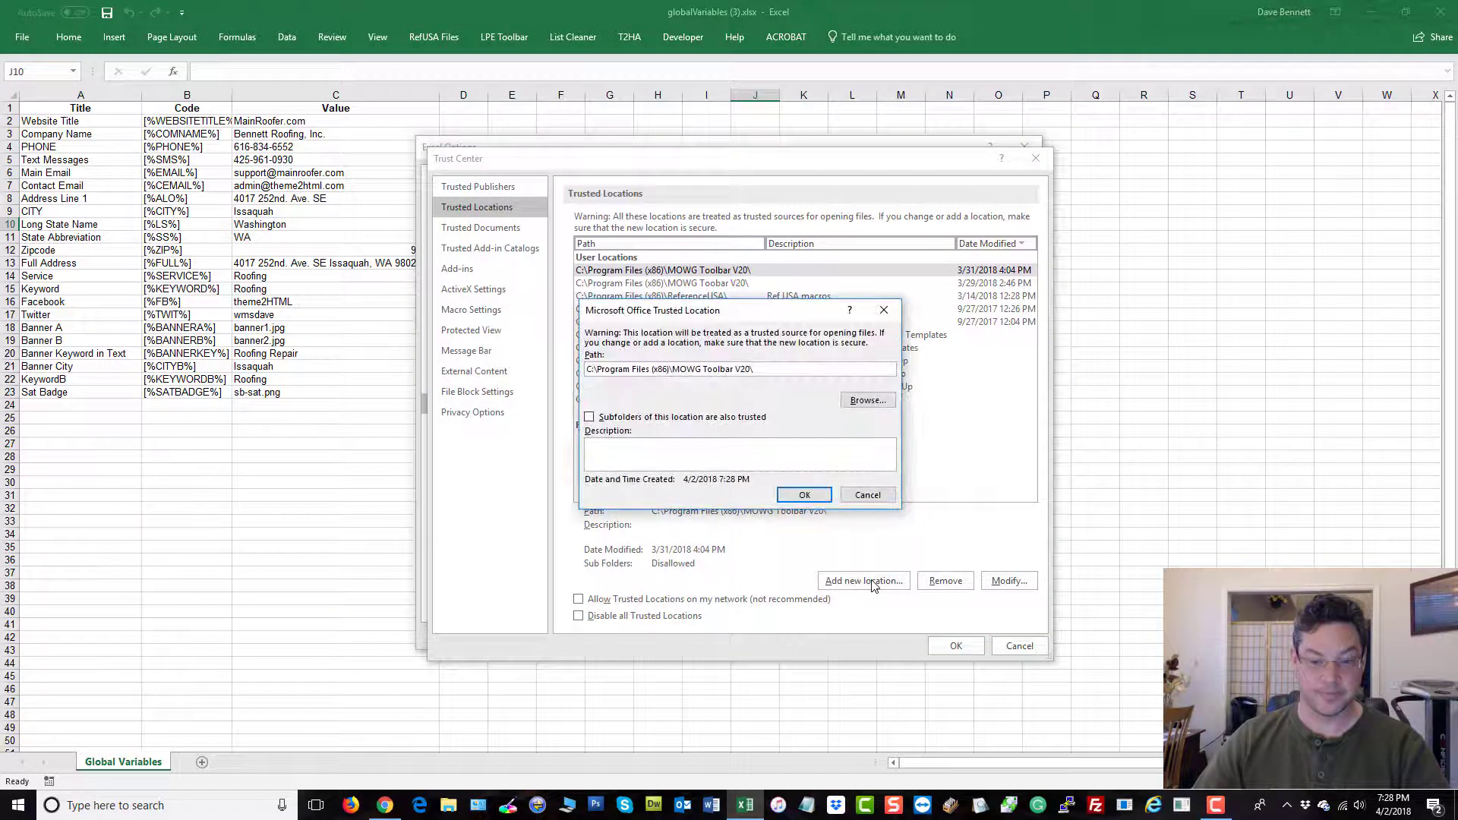
left_click(866, 404)
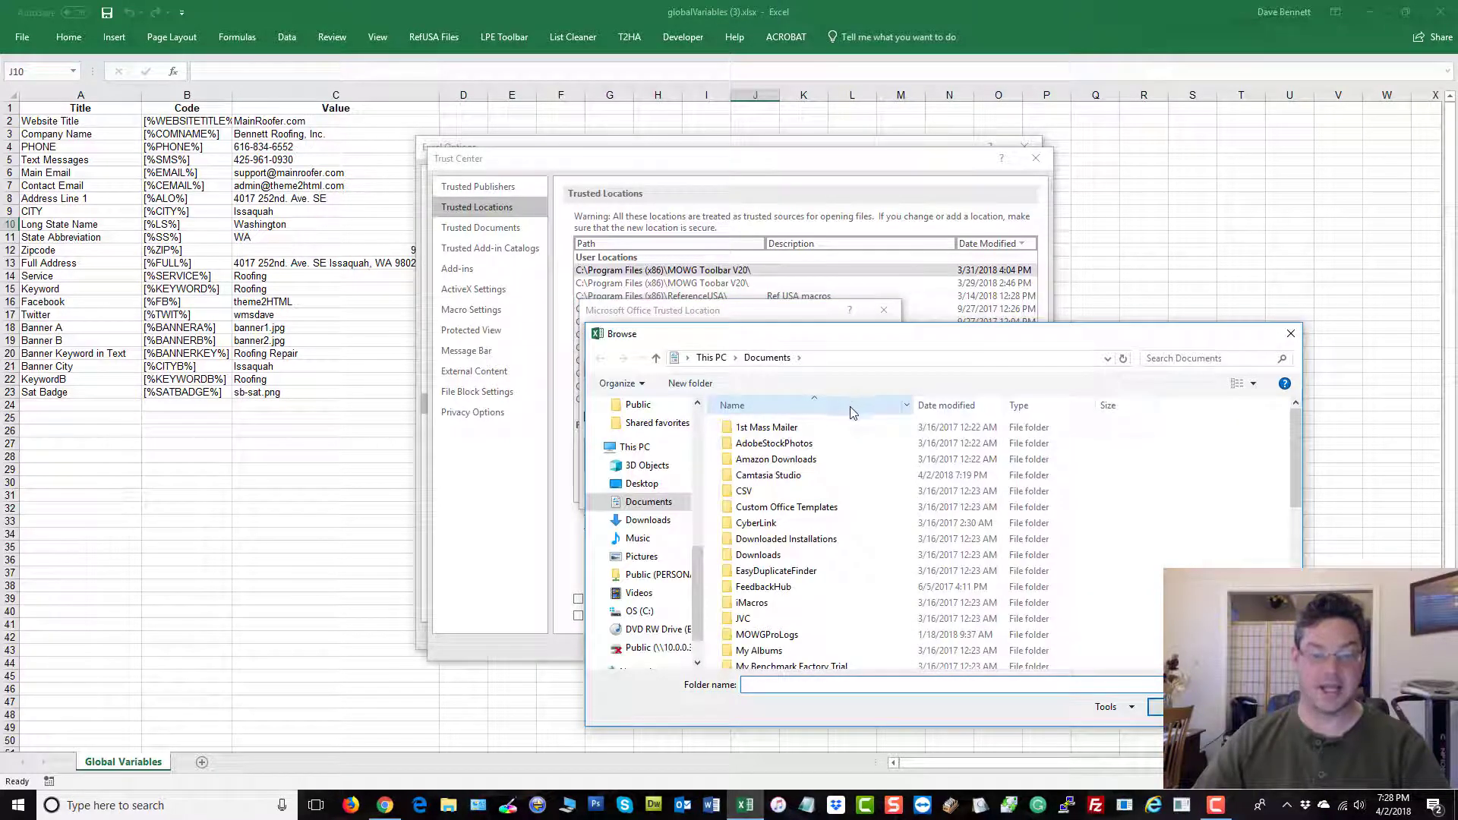
left_click(640, 612)
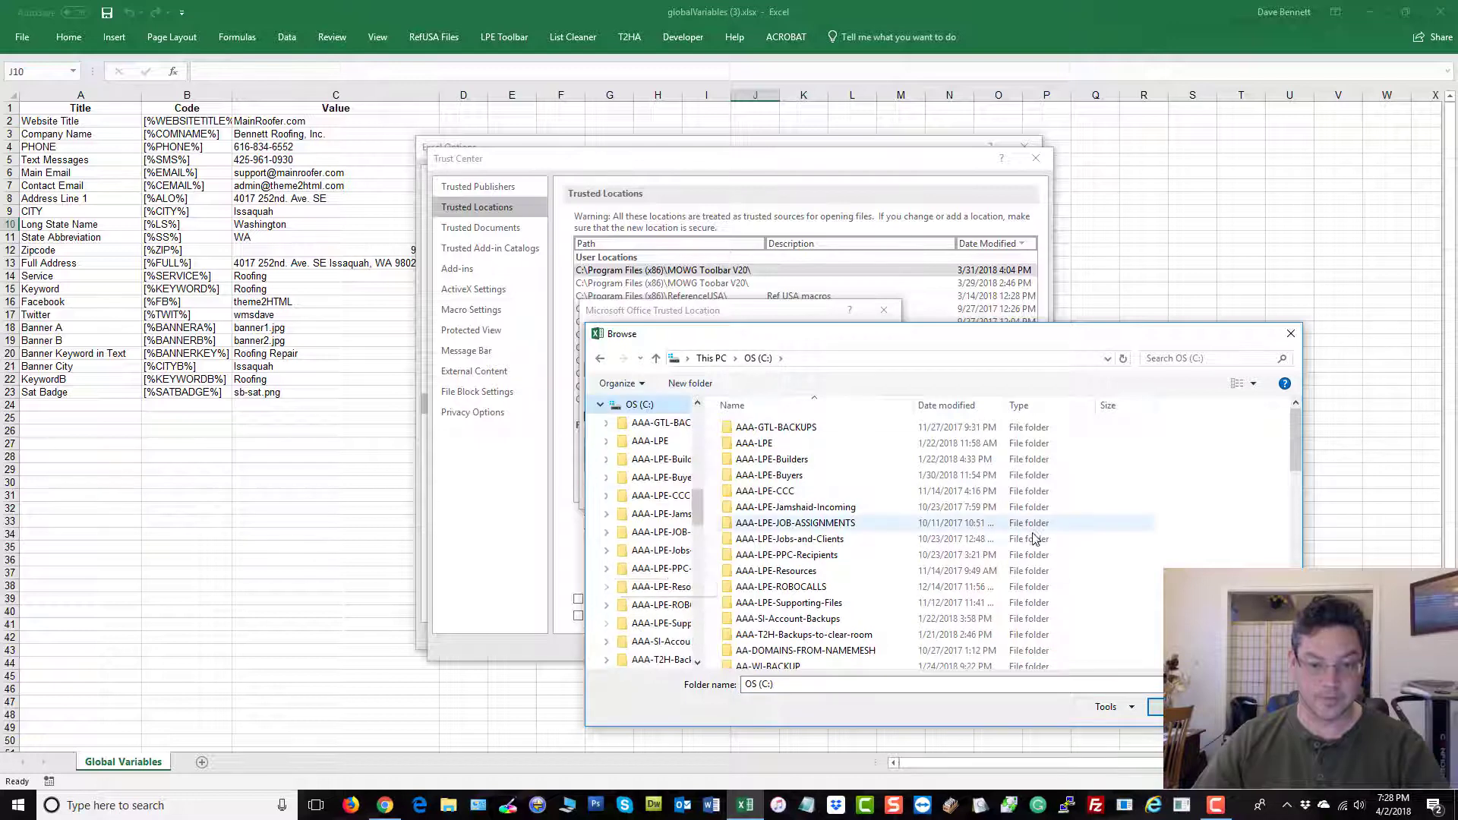
scroll(1216, 498, "down", 6)
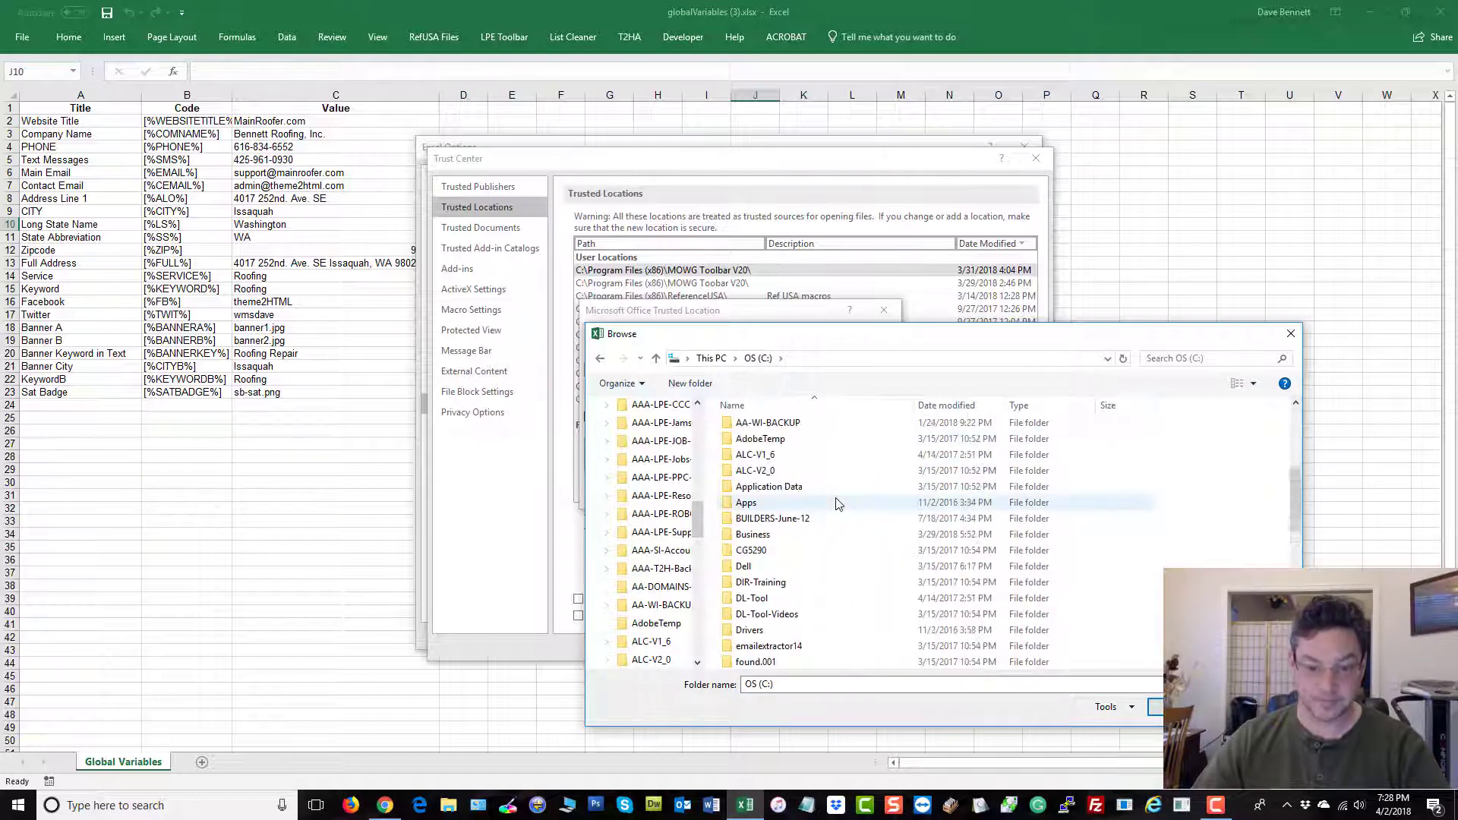
scroll(837, 503, "down", 5)
scroll(838, 505, "down", 3)
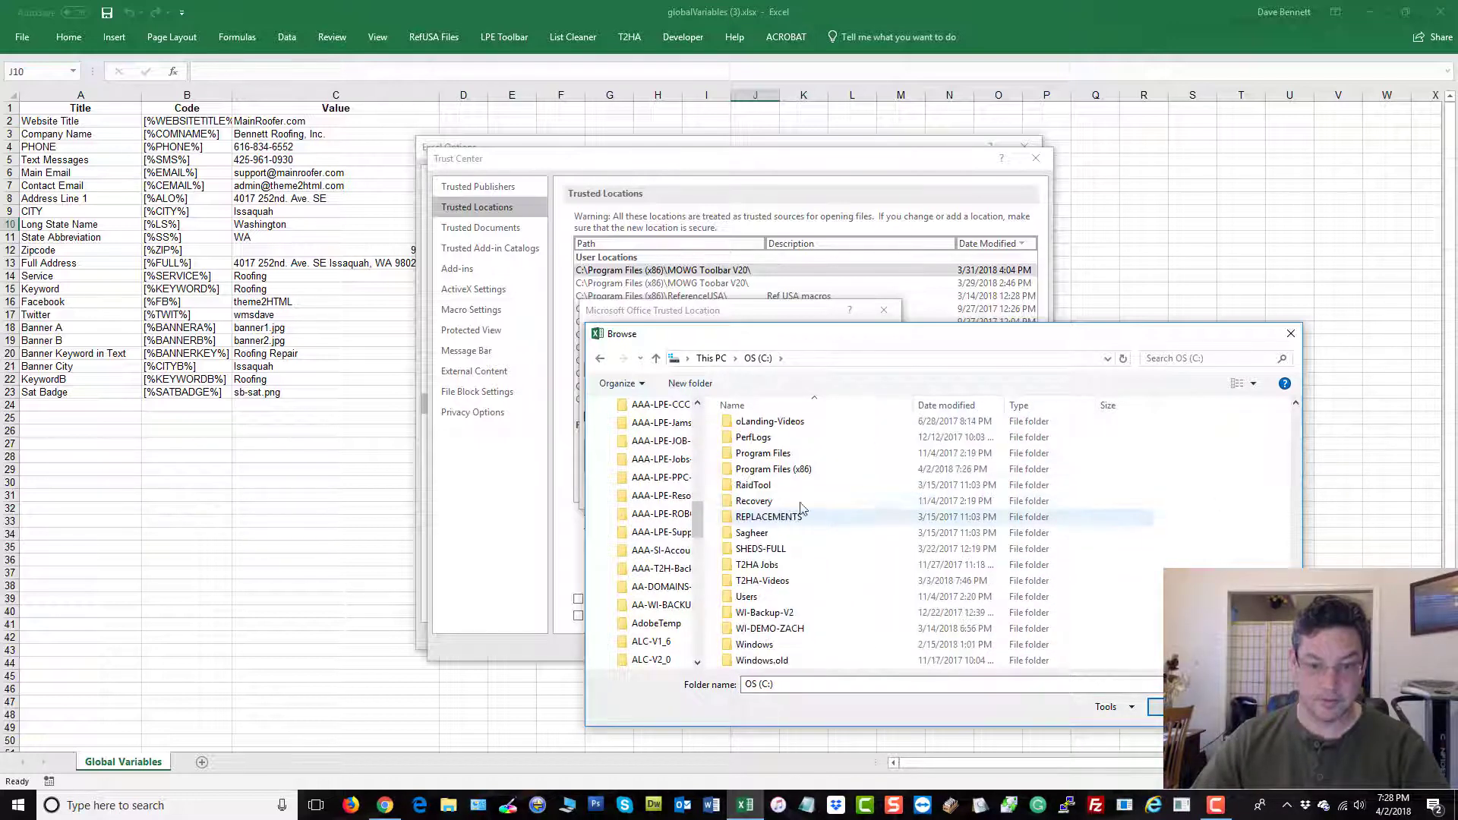
double_click(786, 470)
scroll(1202, 530, "down", 5)
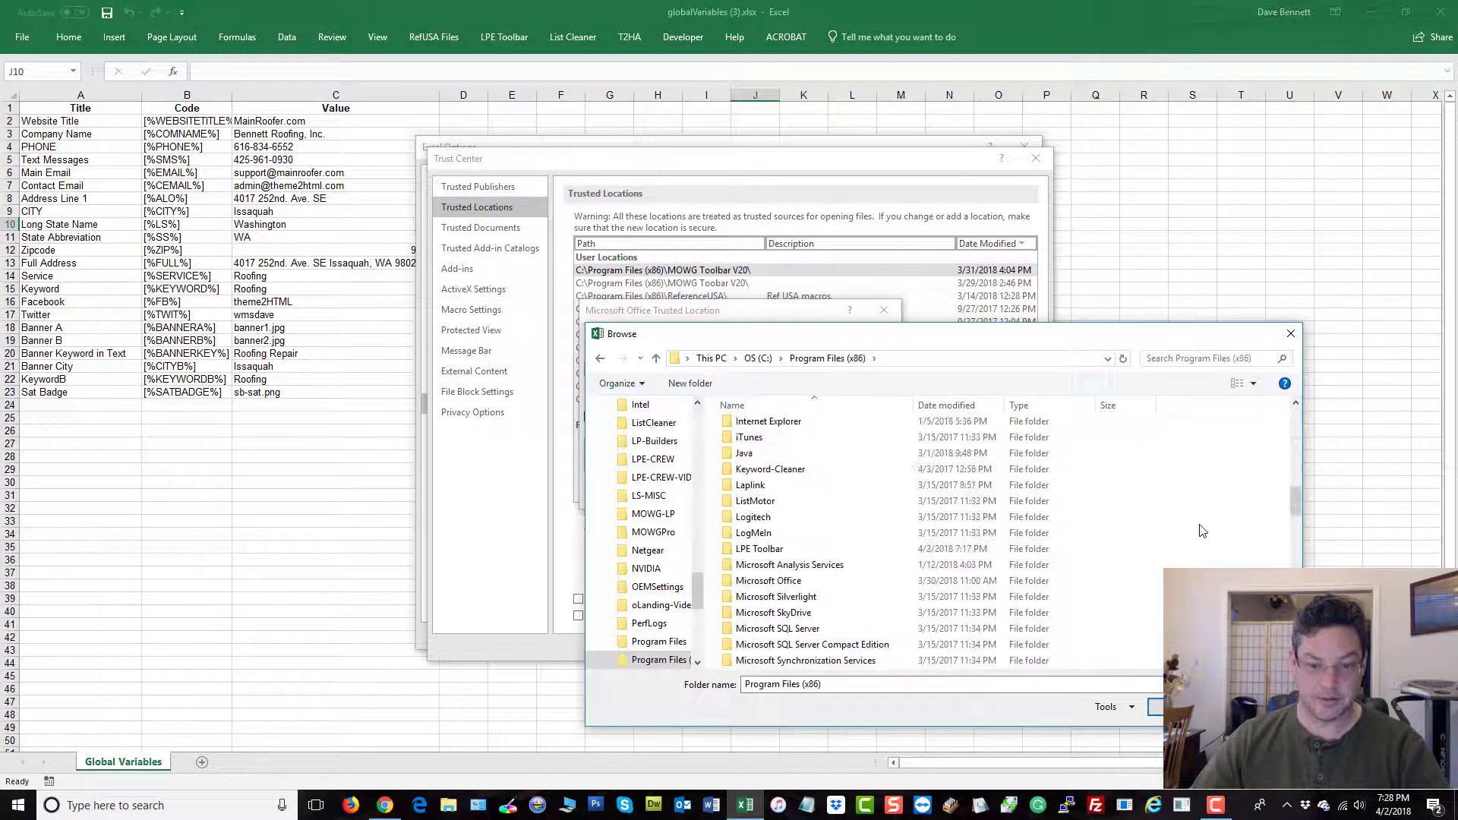
scroll(1200, 531, "down", 4)
left_click(825, 646)
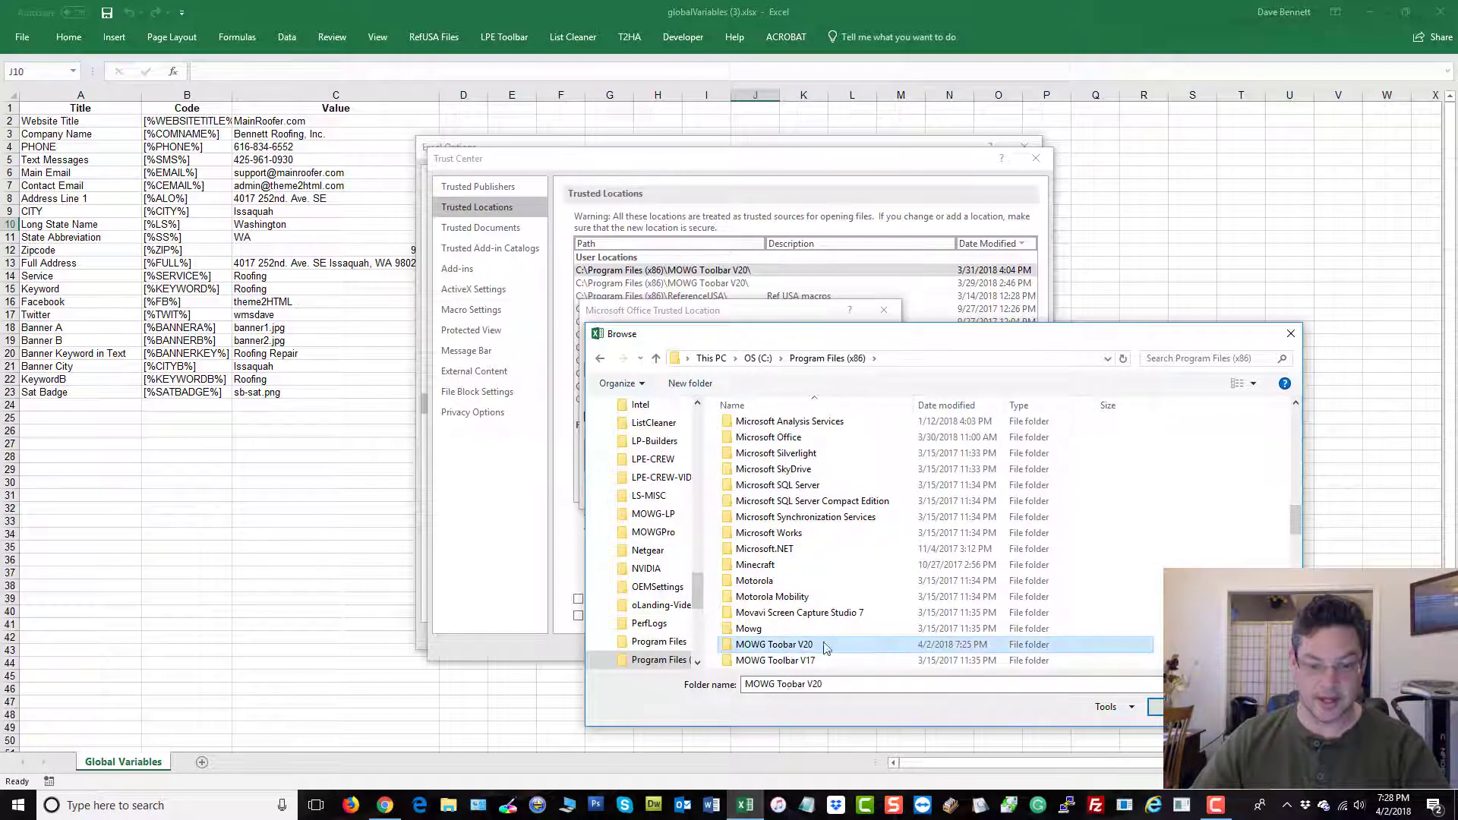
left_click(1177, 707)
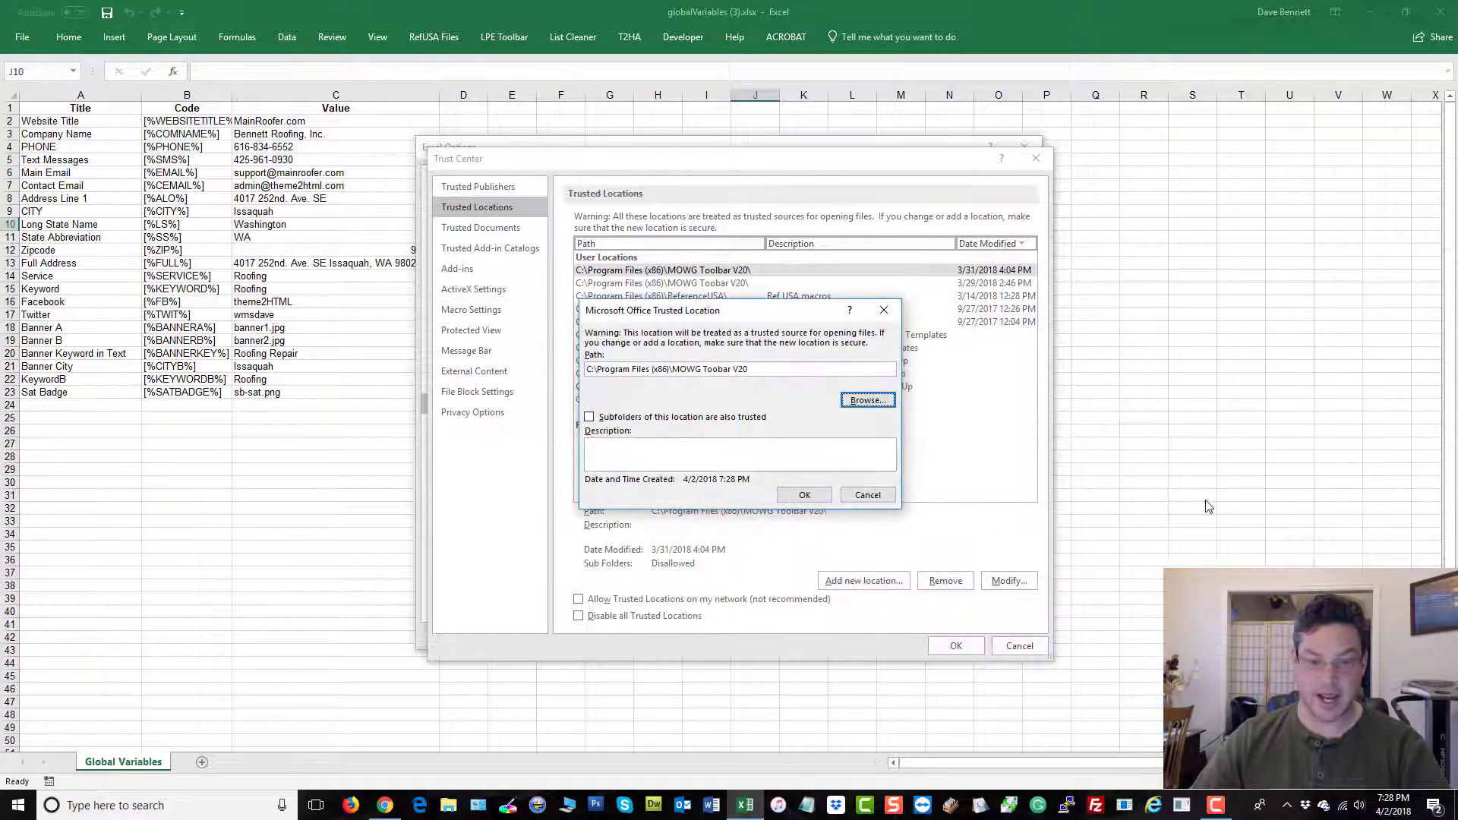
- Try to add the MOWG Toobar V20 trusted location with its subfolders also trusted, and dismiss the resulting message
left_click(590, 417)
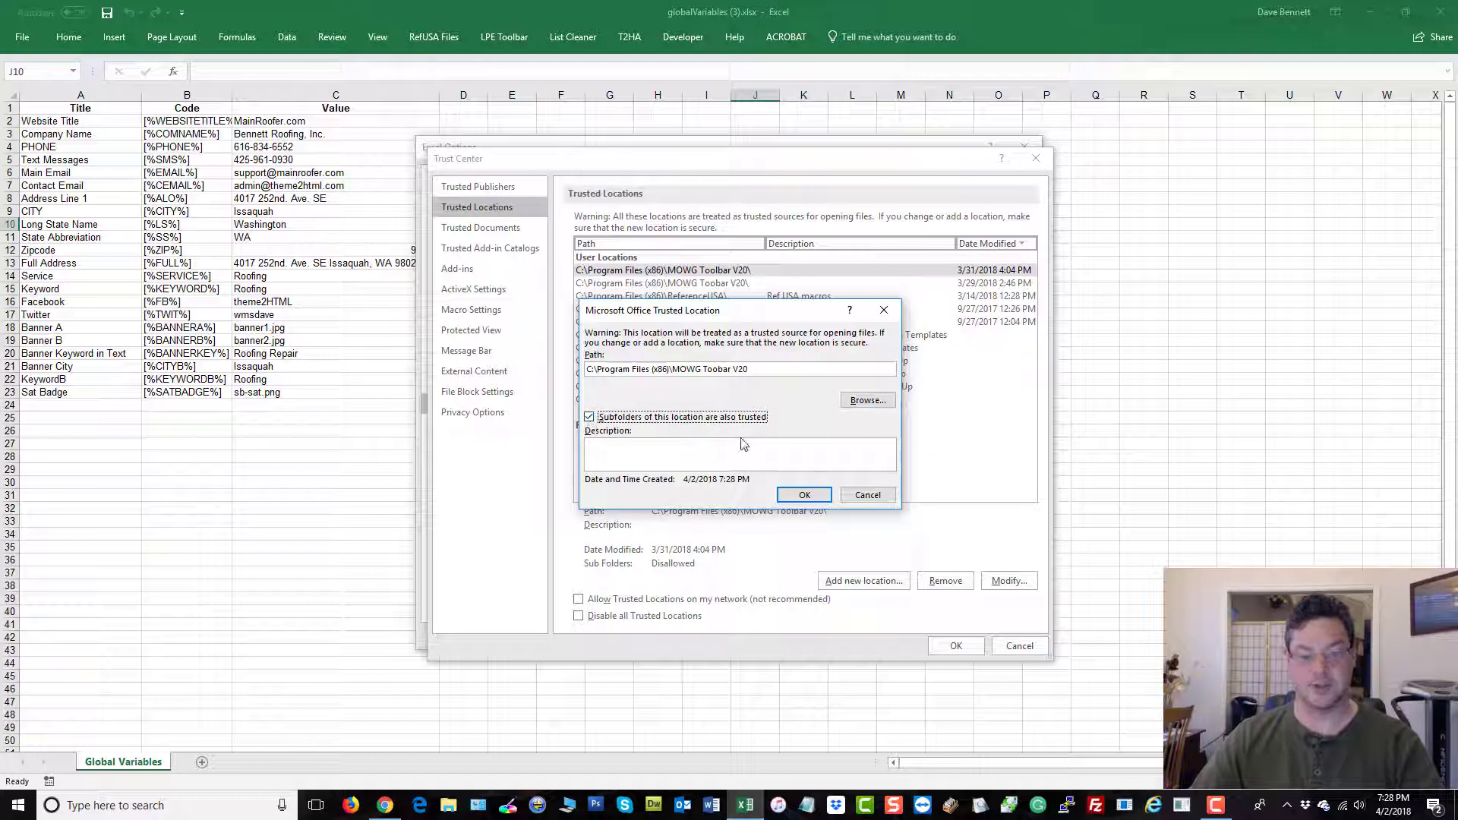
left_click(816, 497)
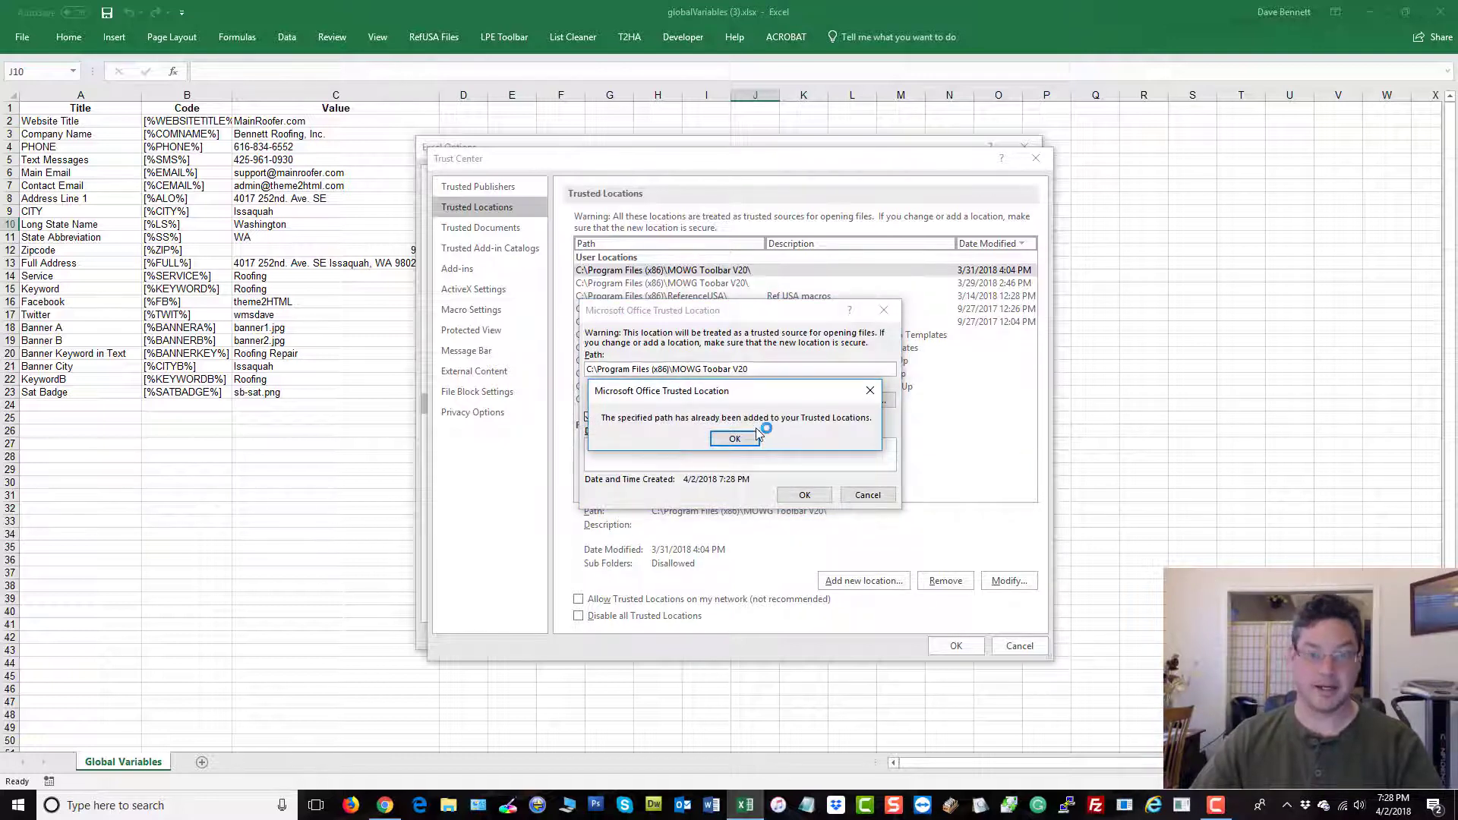
left_click(734, 440)
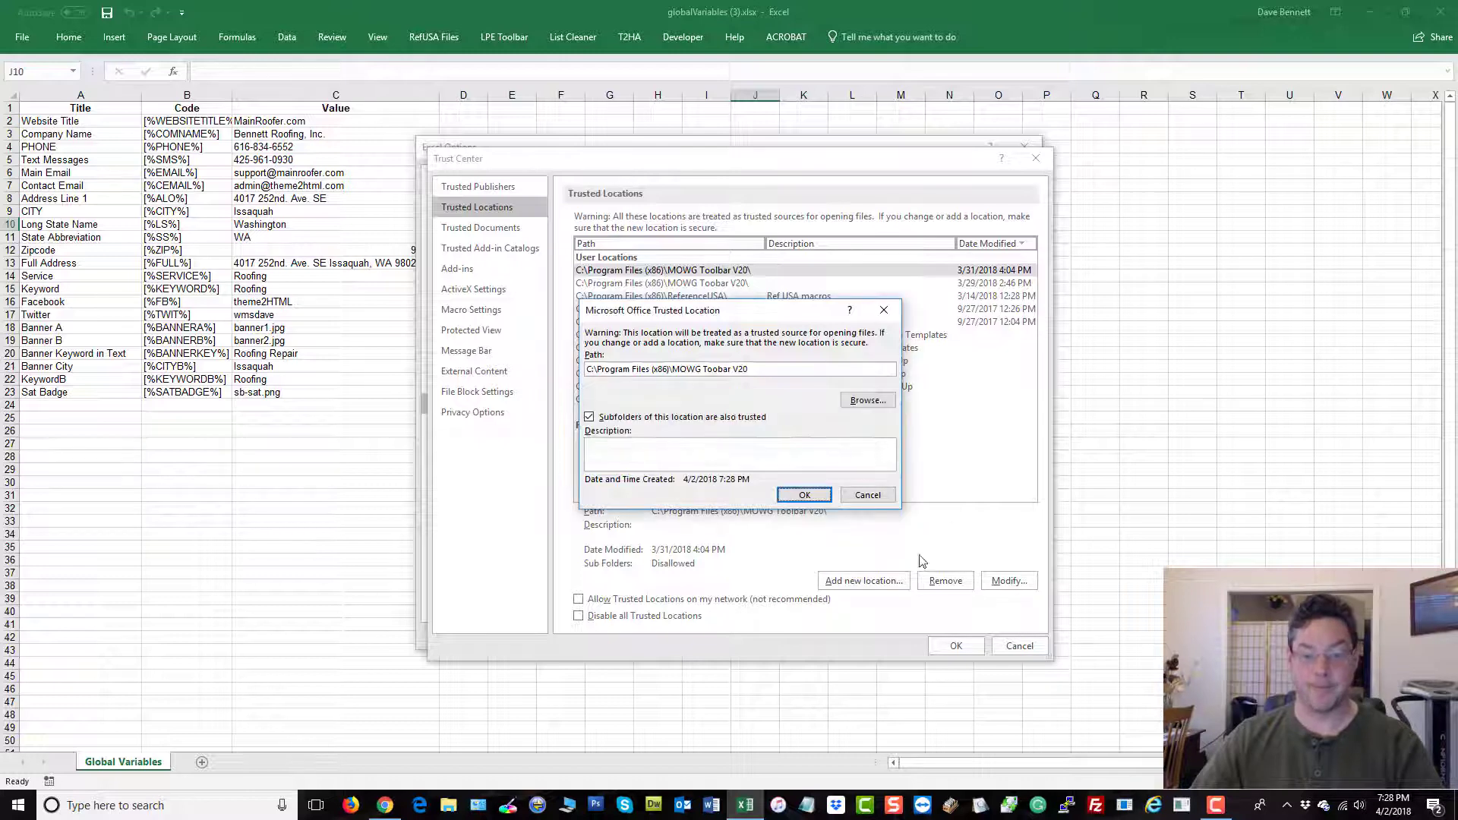
- Discard the new trusted location and accept the Trust Center settings
left_click(868, 496)
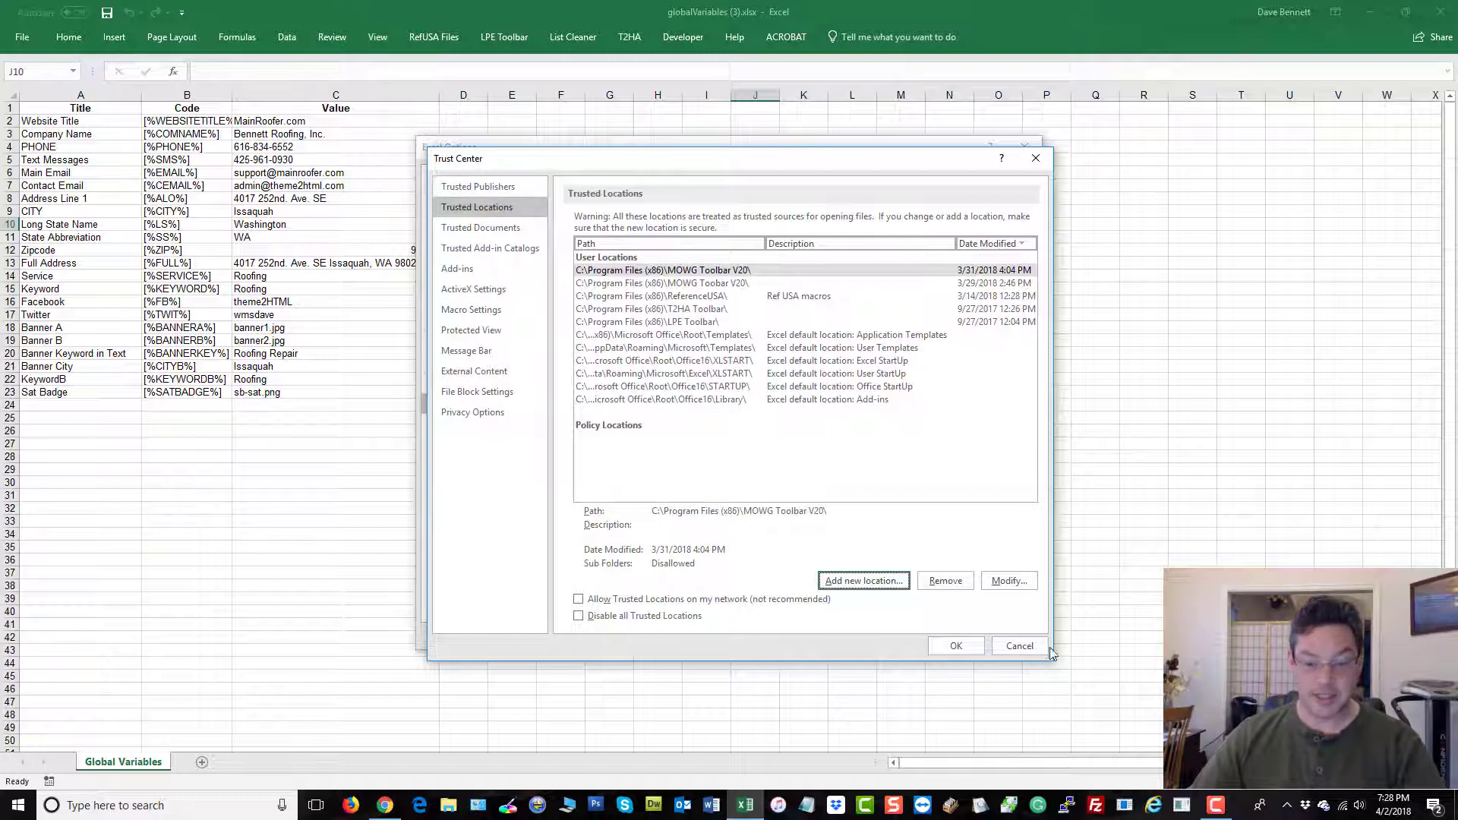
left_click(957, 646)
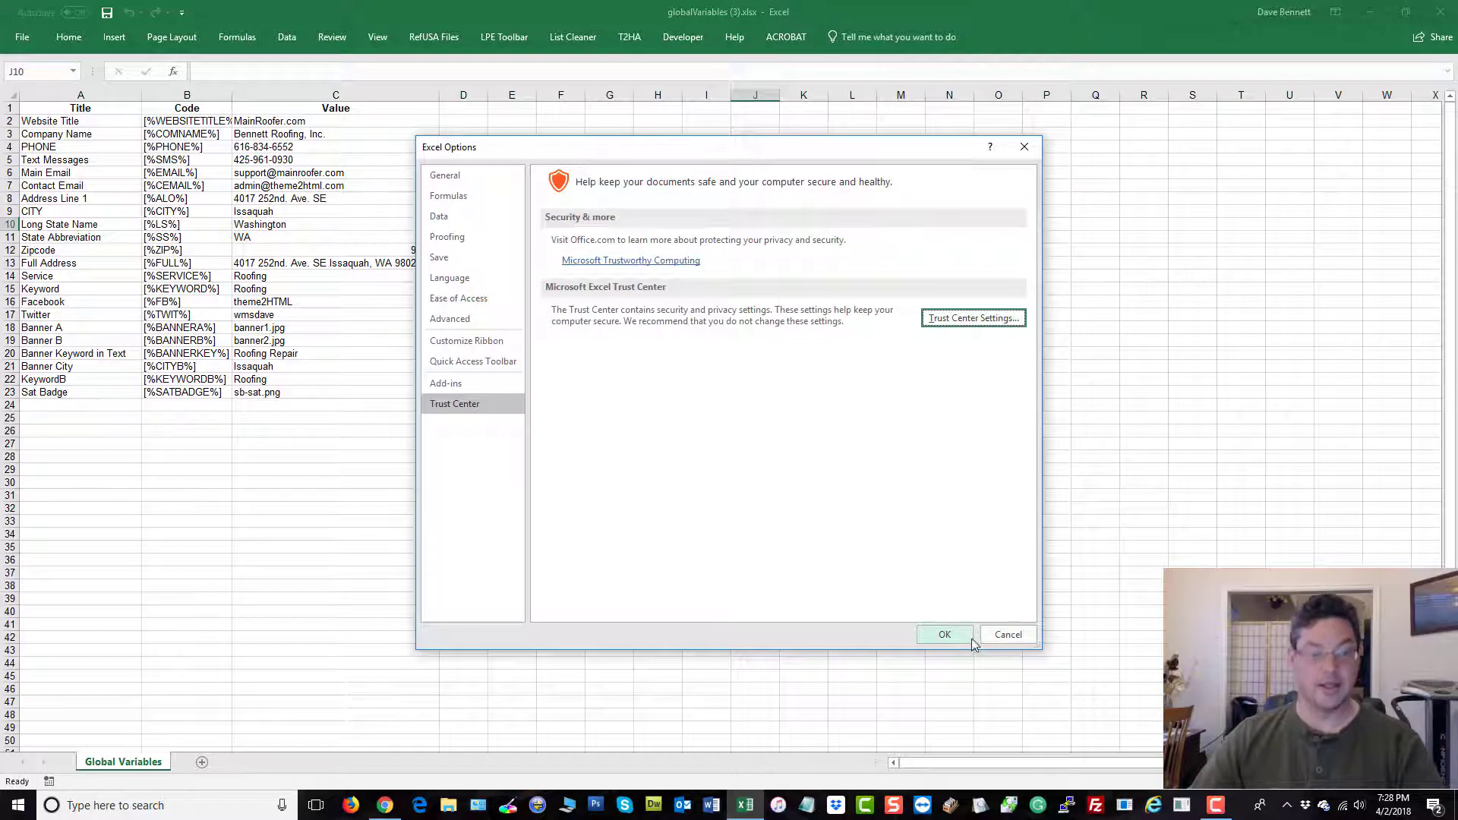
- Open the manager for Excel Add-ins and browse to C:\Program Files (x86)\MOWG Toobar V20 for an add-in file
left_click(458, 384)
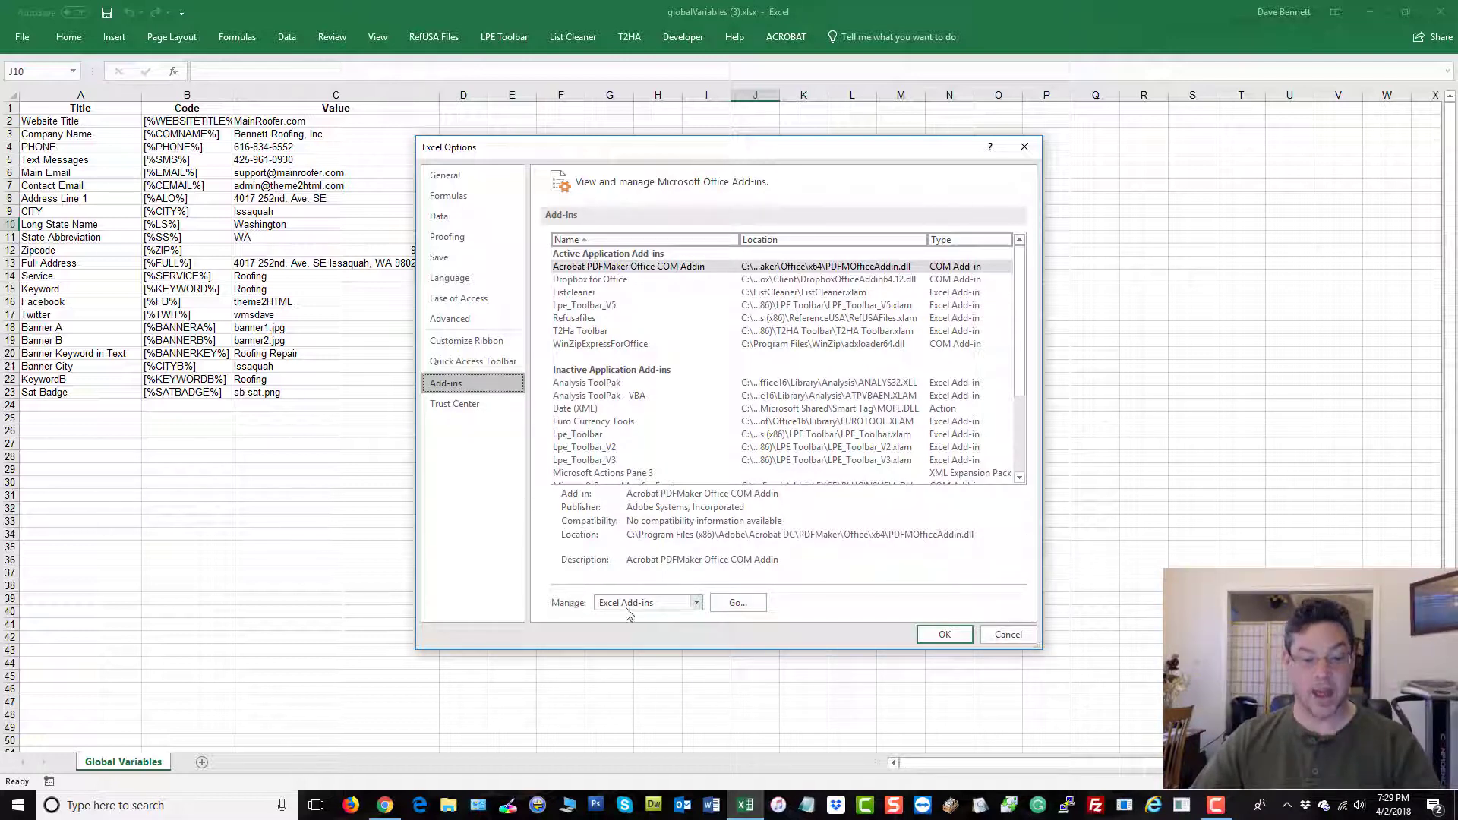
left_click(737, 603)
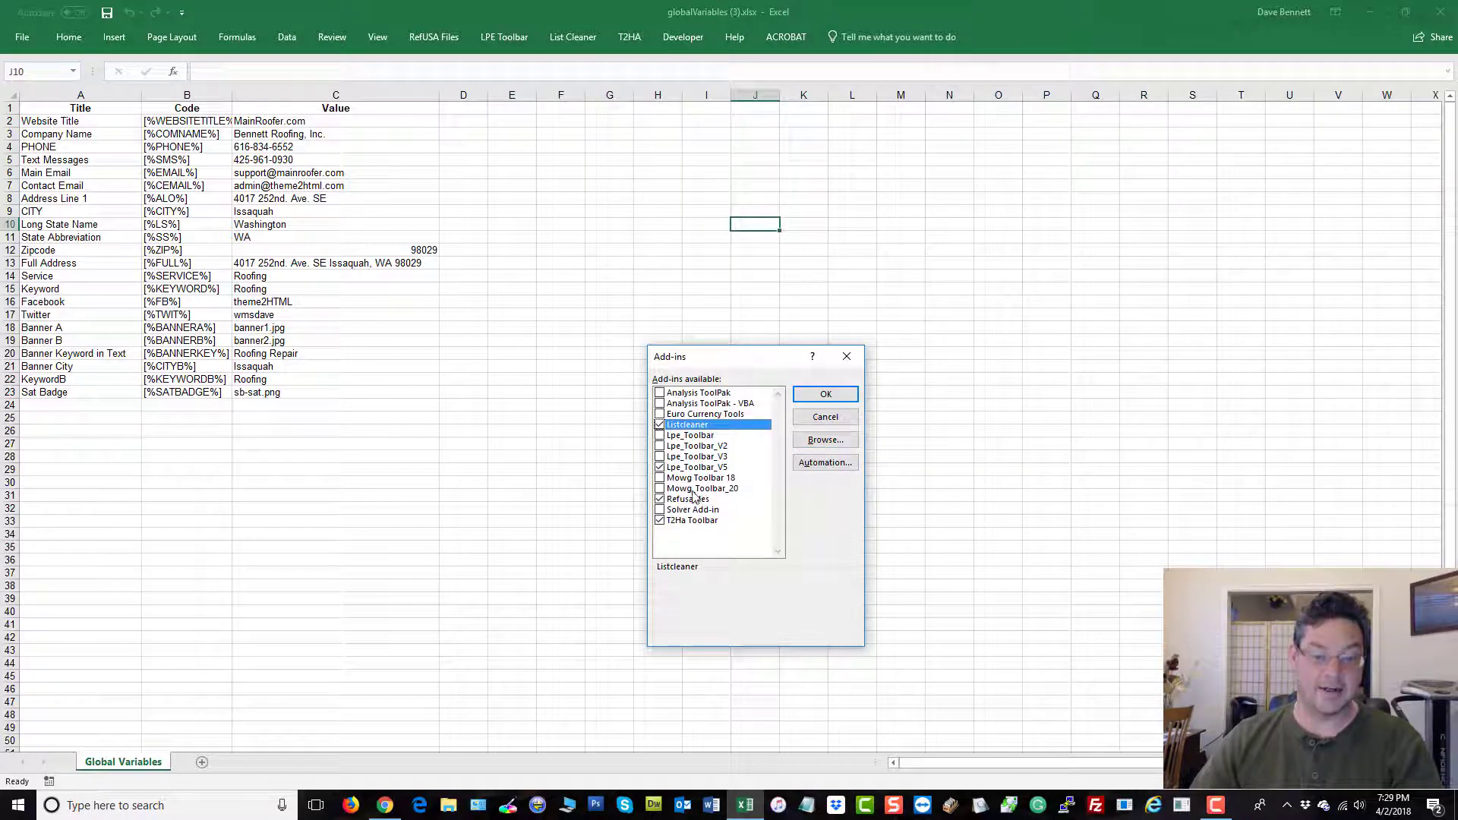
left_click(815, 441)
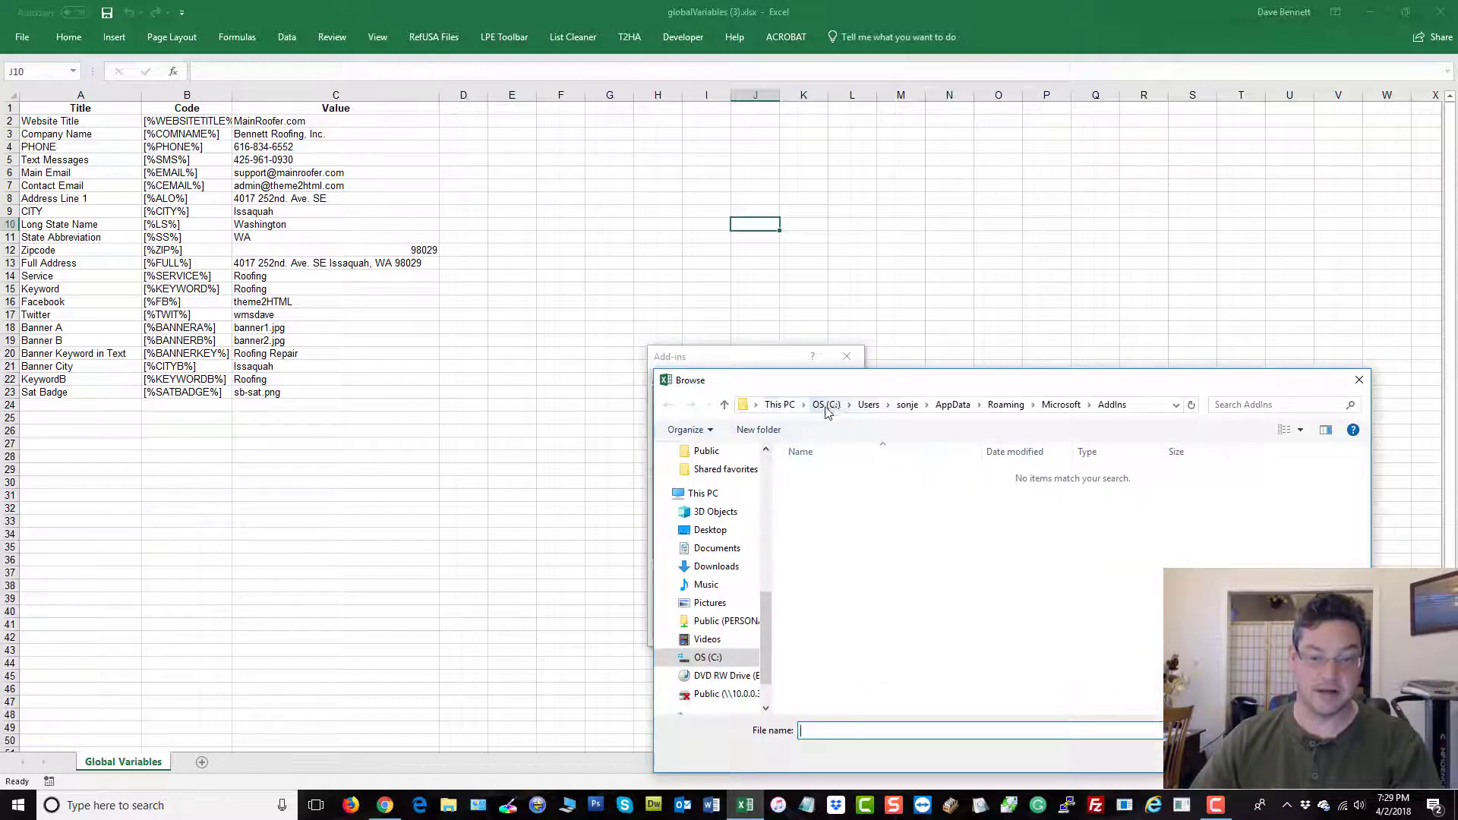
left_click(833, 408)
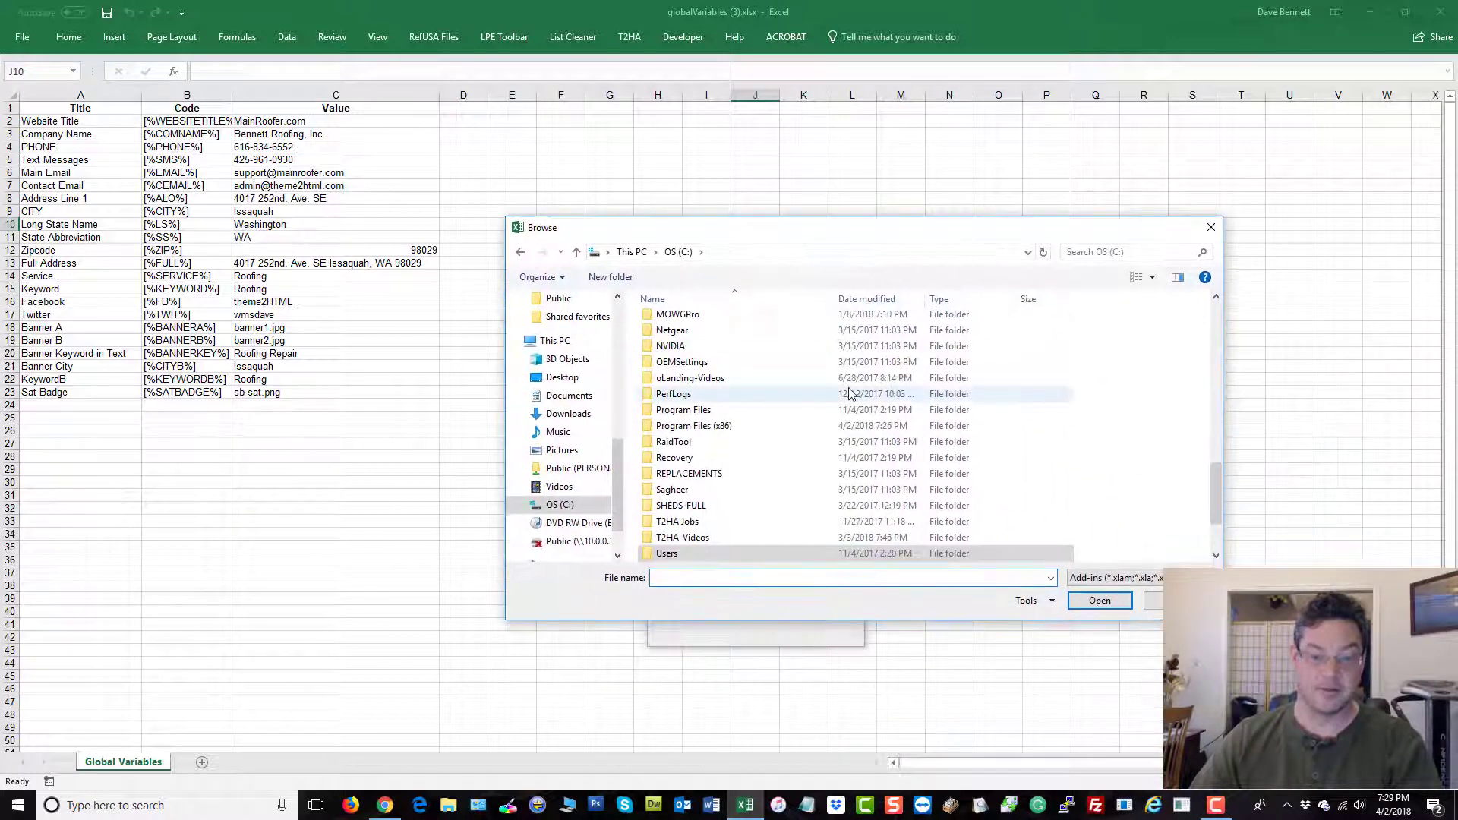
double_click(693, 425)
scroll(1082, 447, "down", 20)
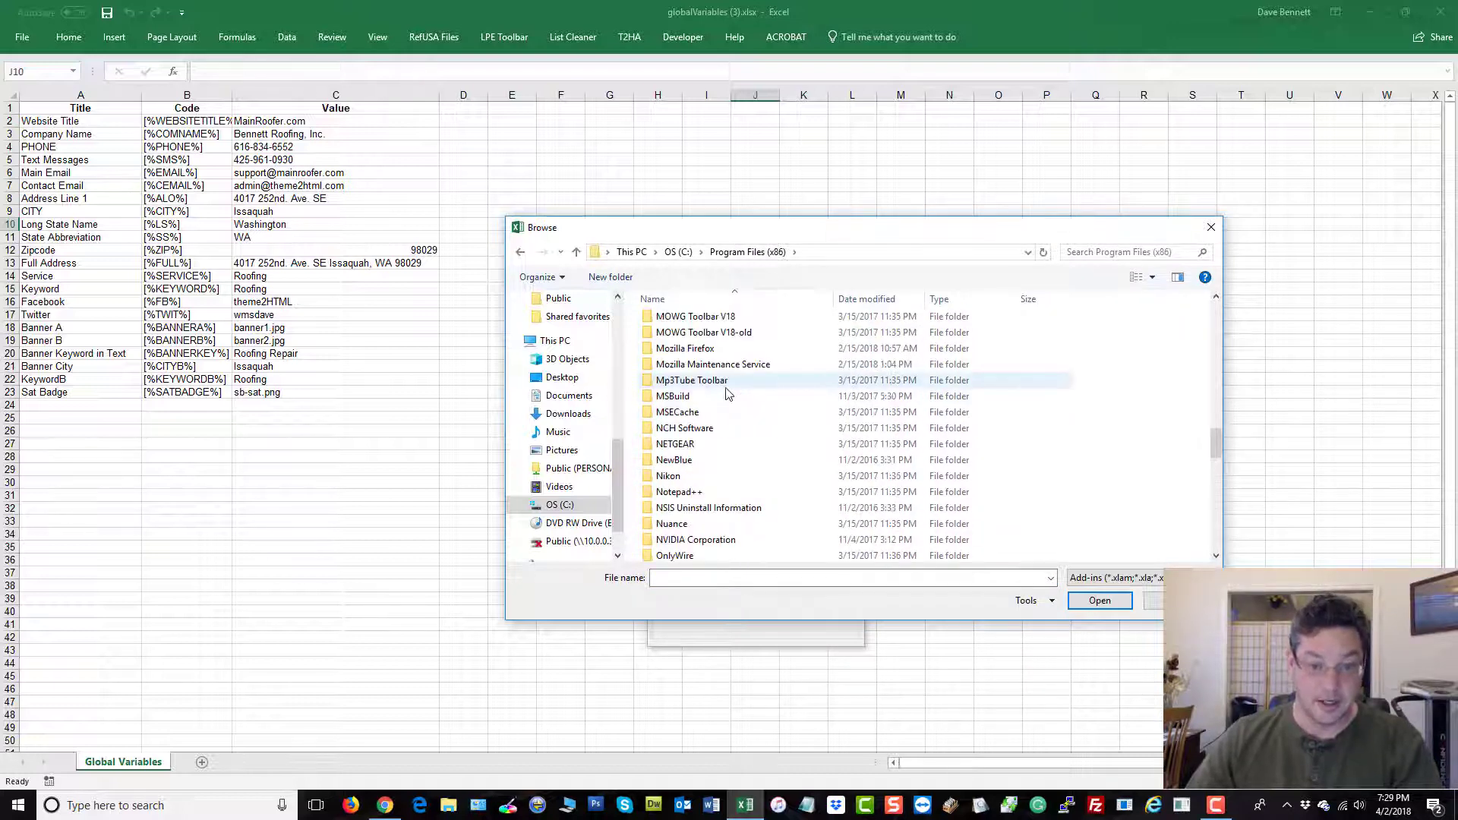
scroll(727, 393, "up", 2)
double_click(722, 377)
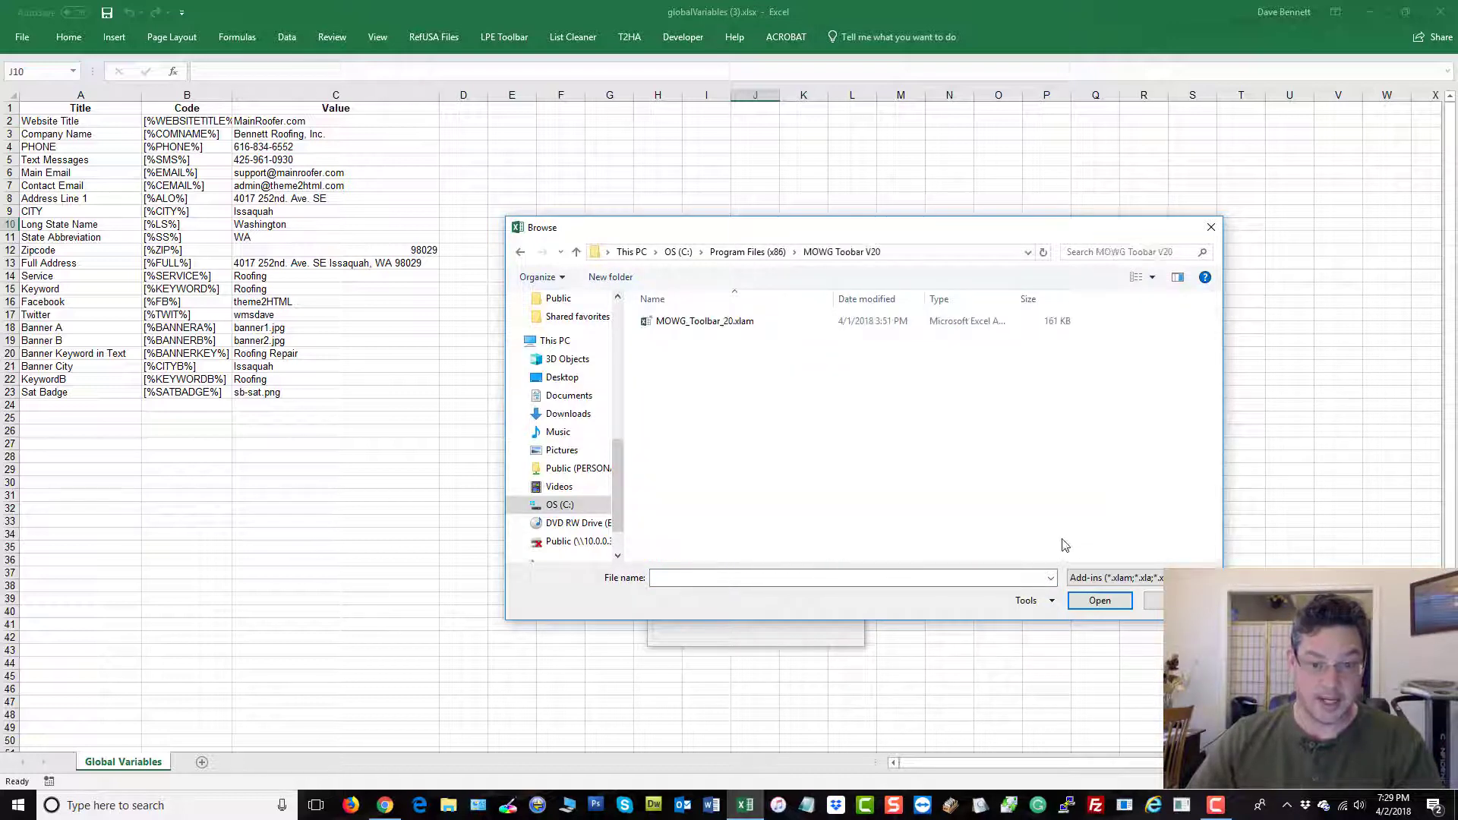
- Add MOWG_Toolbar_20.xlam as an active add-in, agreeing to replace the existing file, and confirm the add-in list
double_click(721, 323)
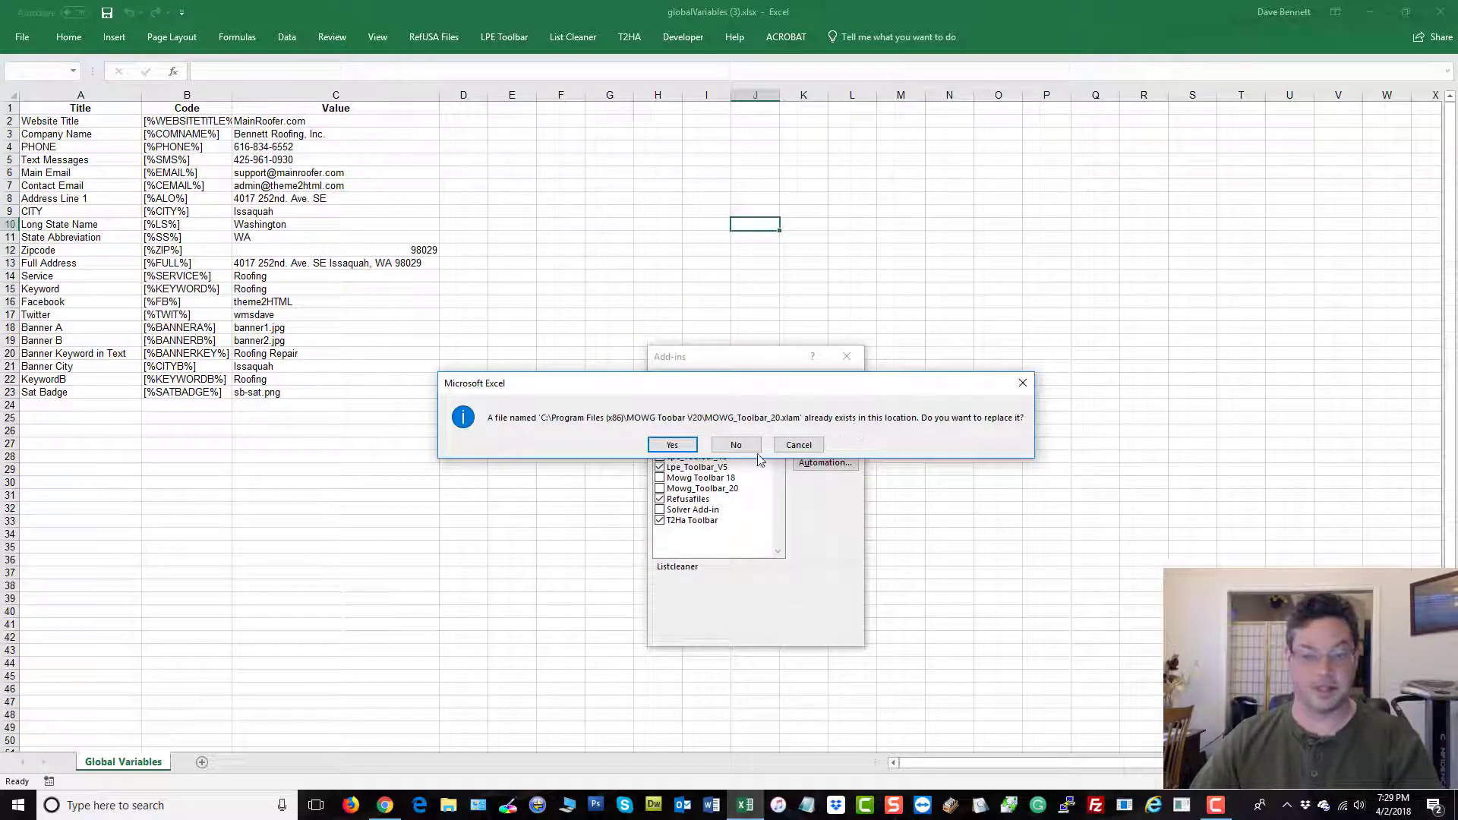
left_click(694, 446)
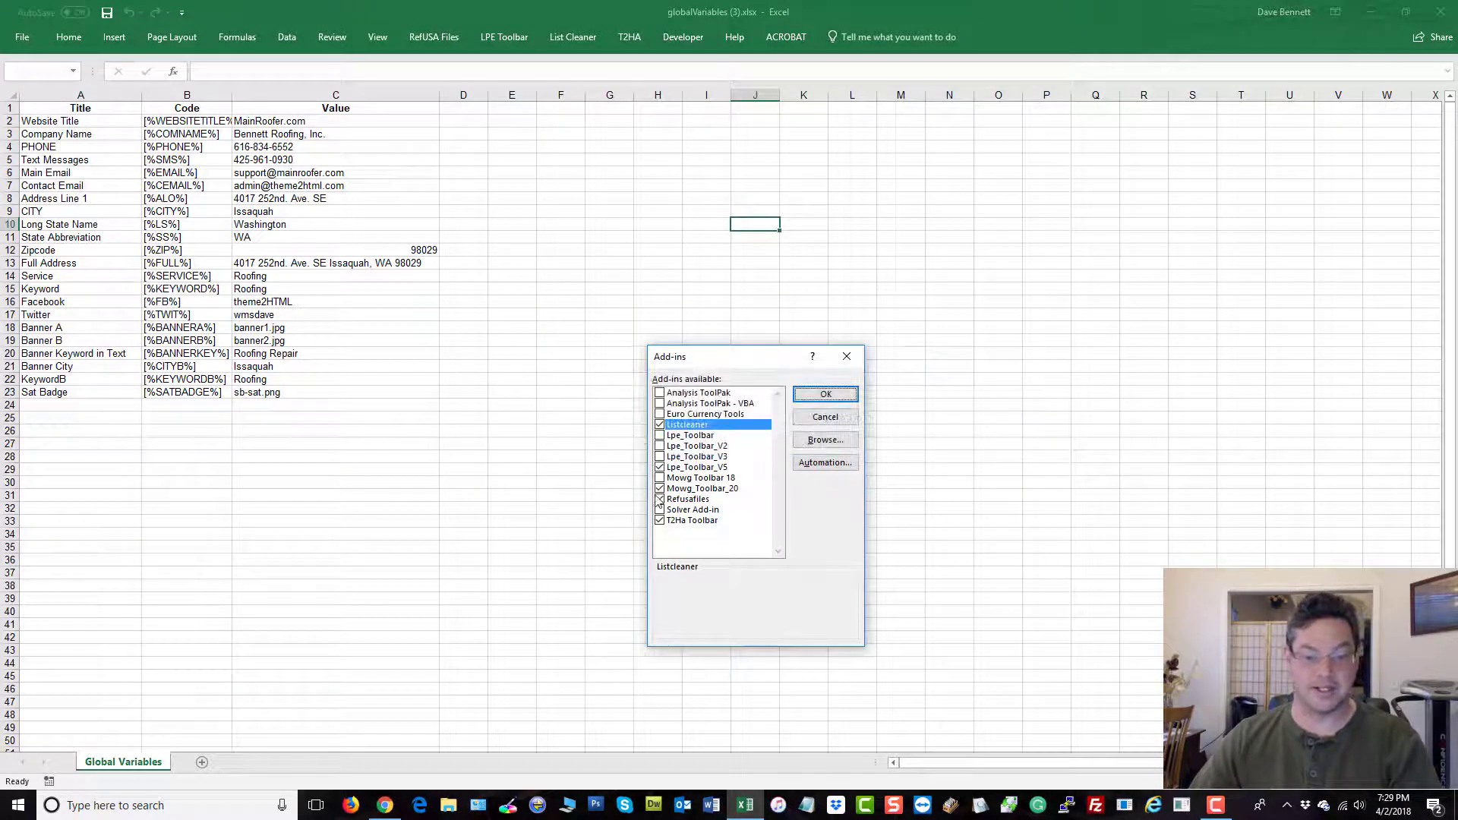
left_click(659, 499)
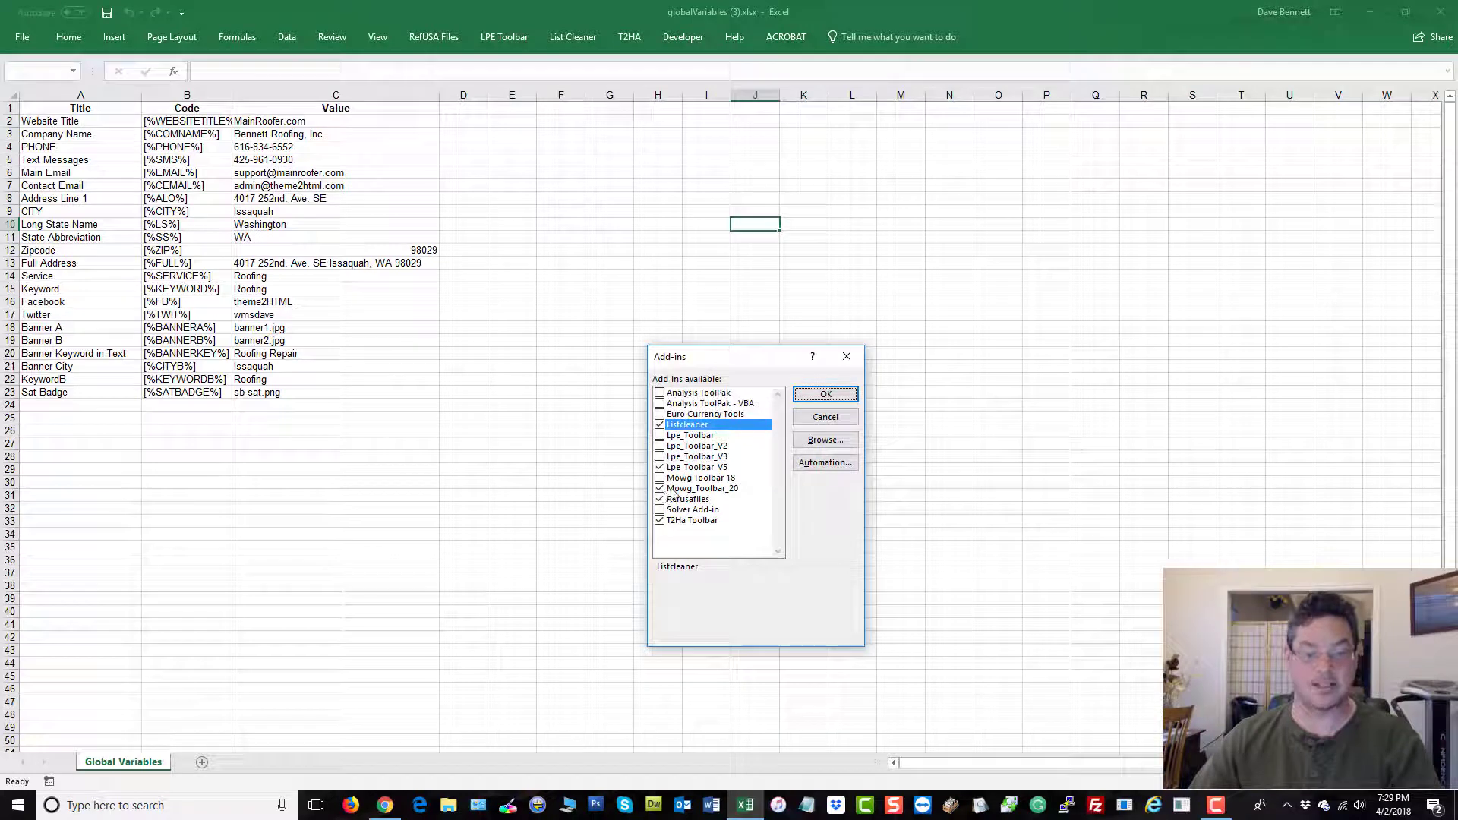
left_click(826, 395)
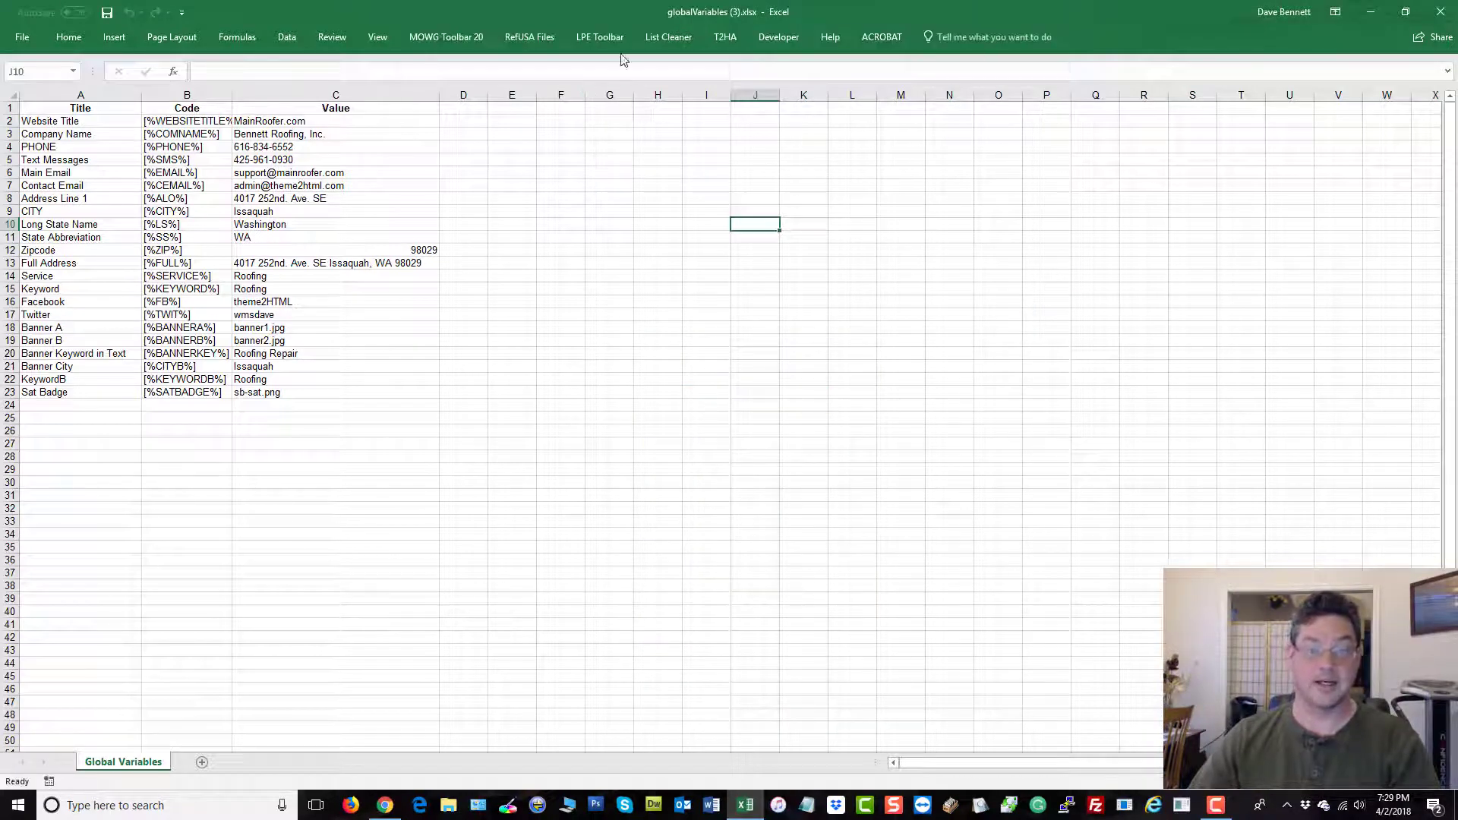
- View the commands of MOWG Toolbar 20 and return to the worksheet
left_click(430, 36)
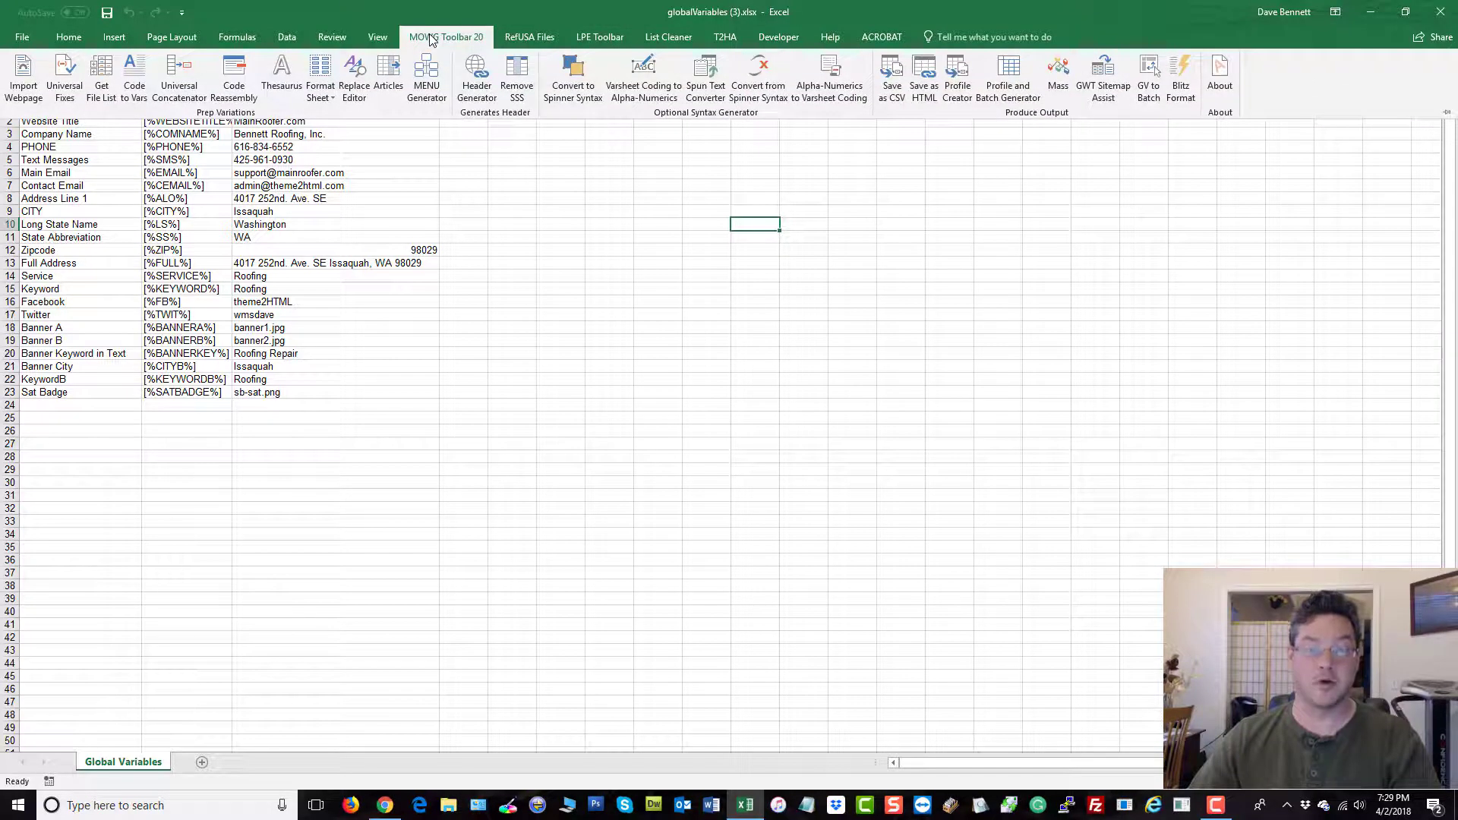
left_click(430, 36)
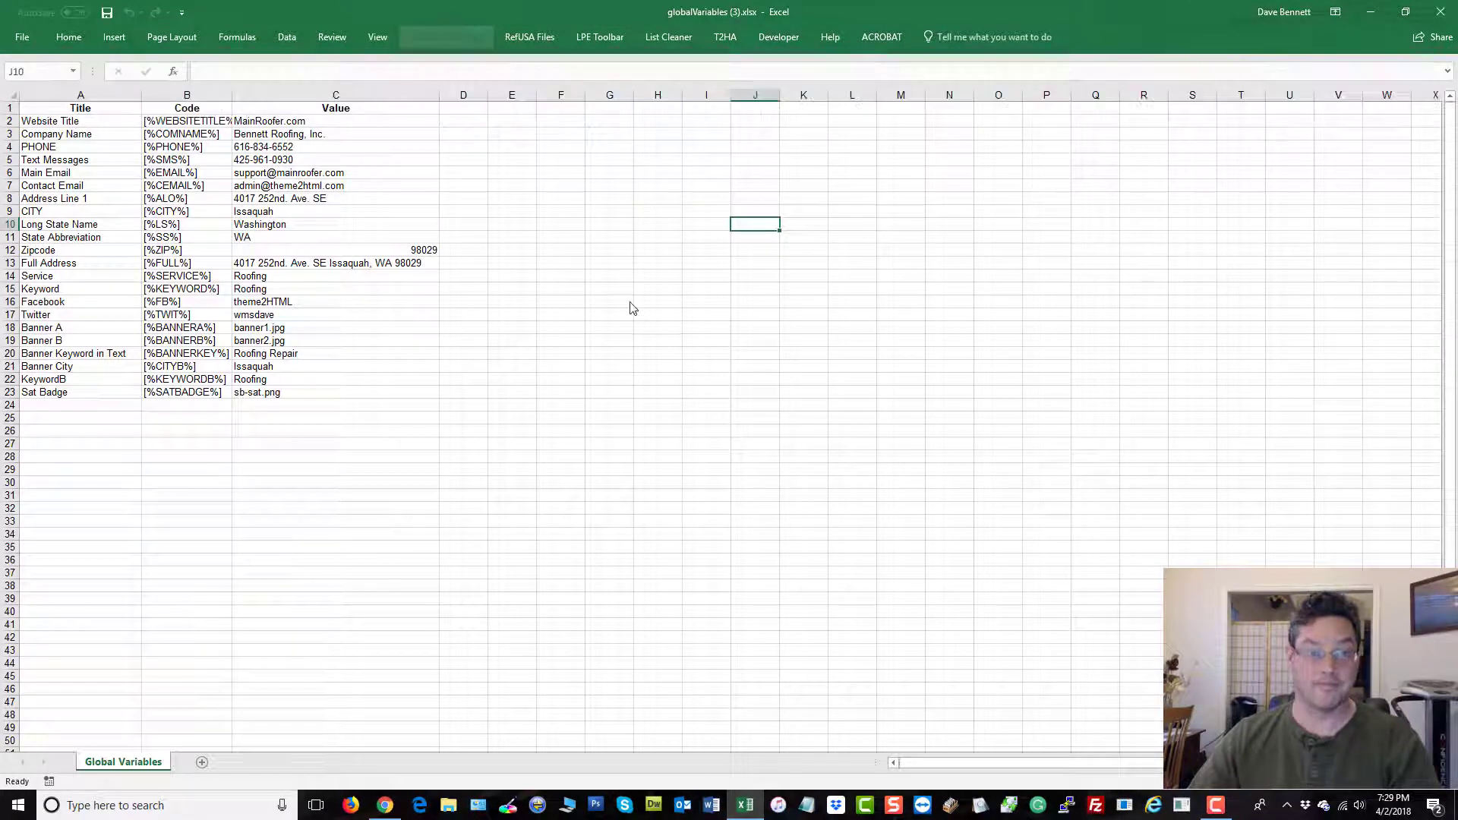
left_click(579, 302)
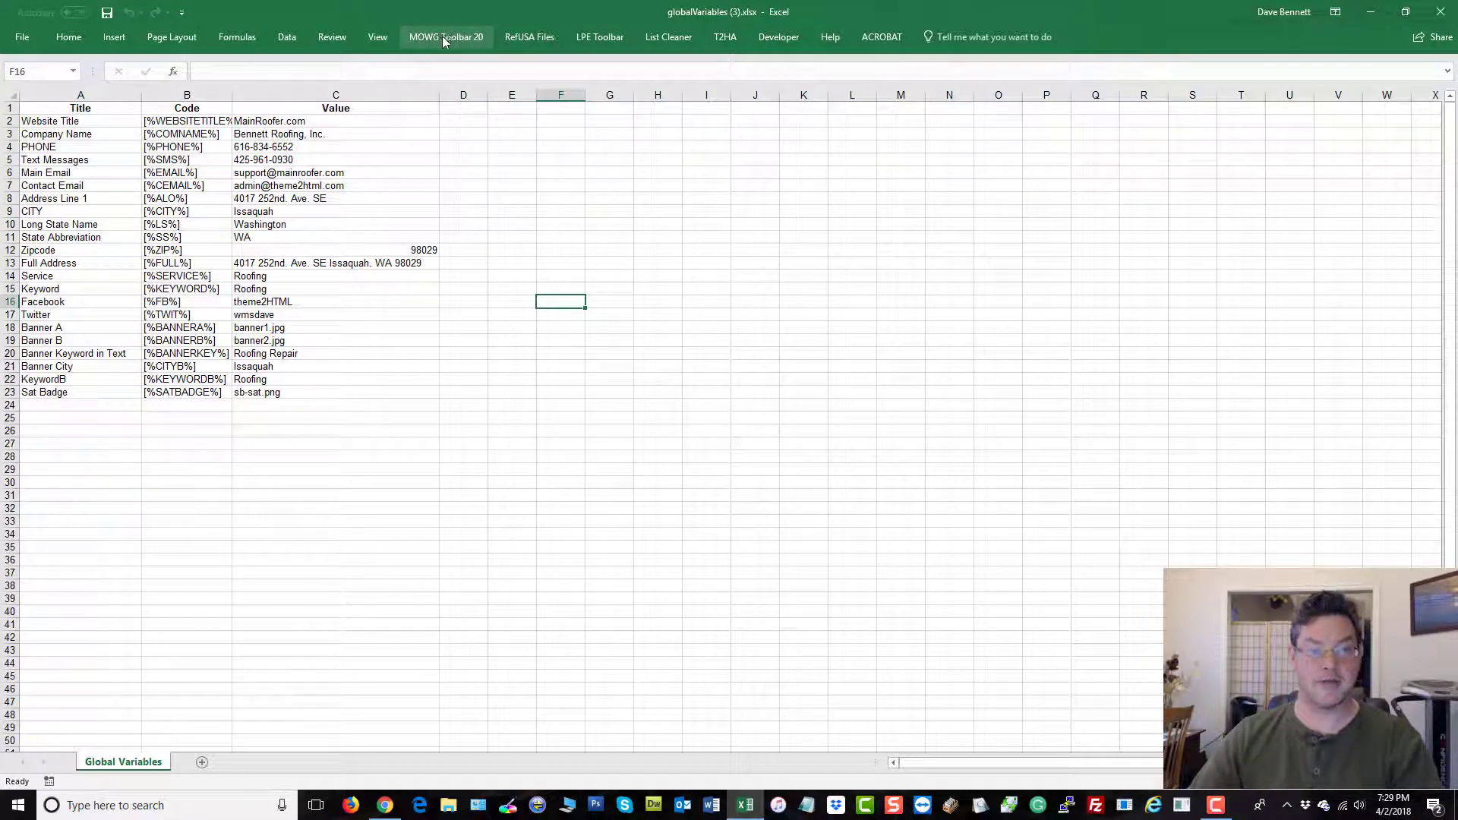
- Close the workbook, reopen globalVariables (3).xlsx from the desktop, and check the MOWG Toolbar 20 commands
left_click(1441, 11)
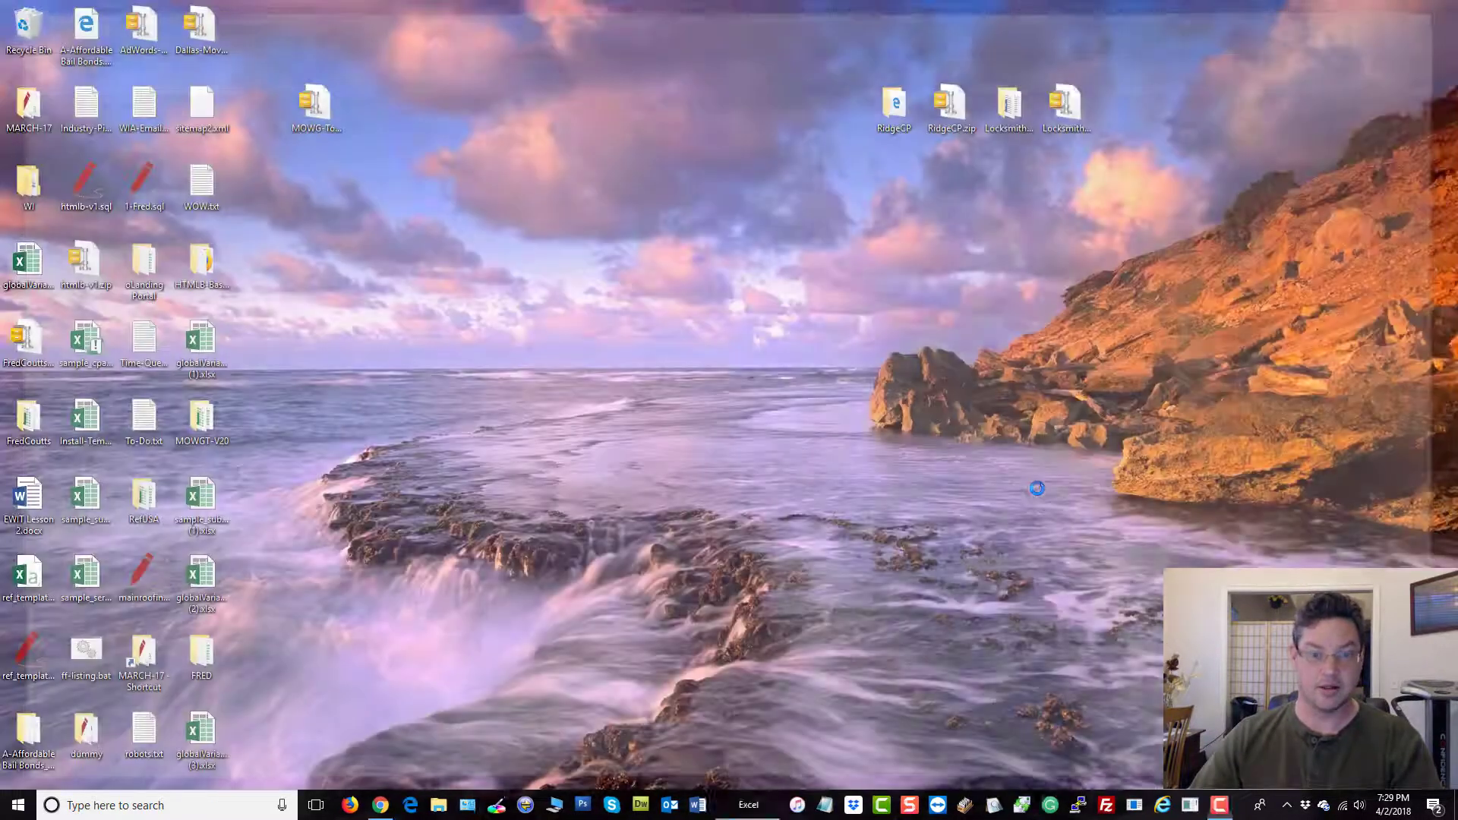
double_click(201, 733)
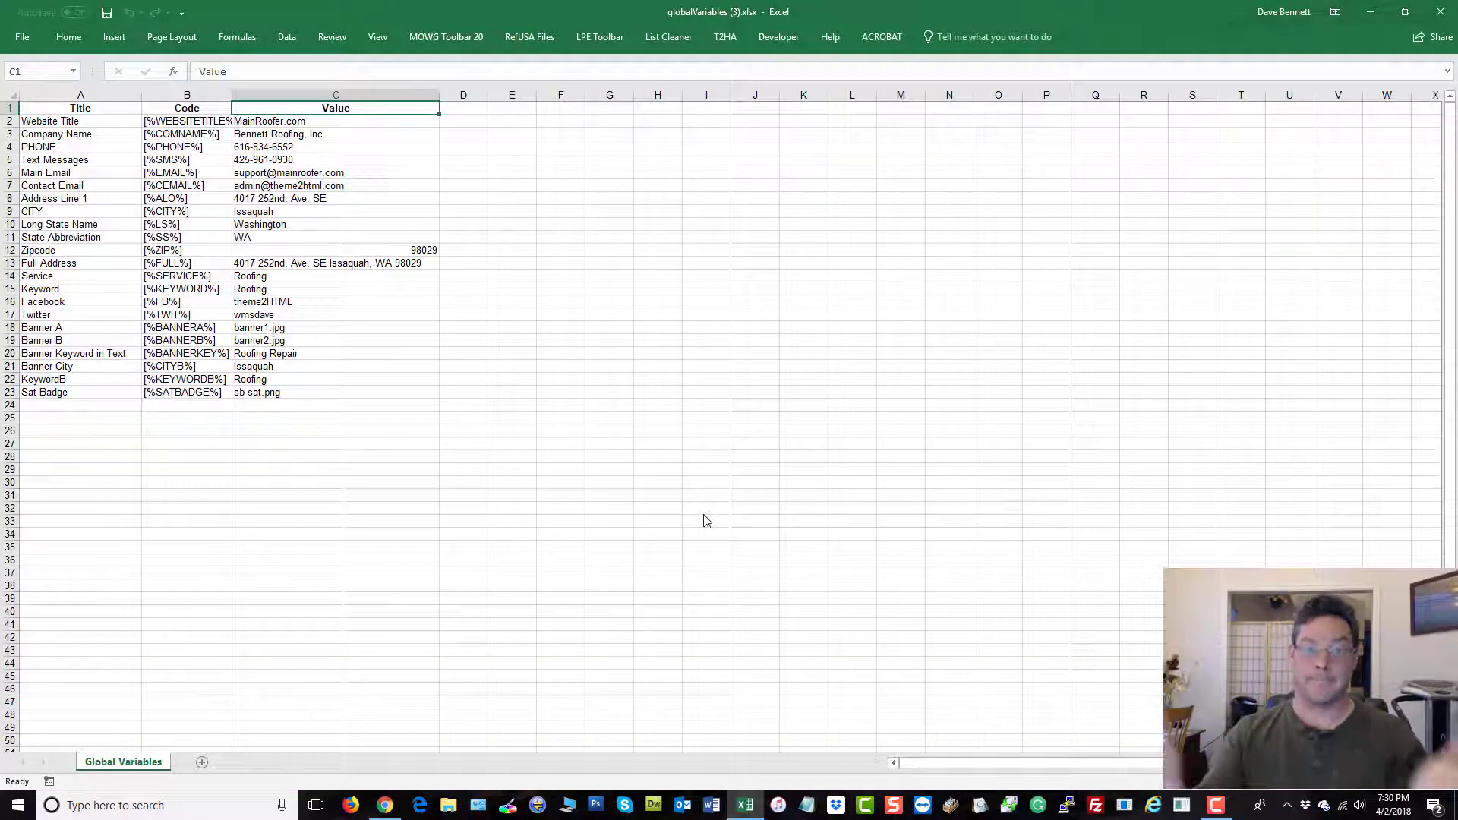
left_click(446, 38)
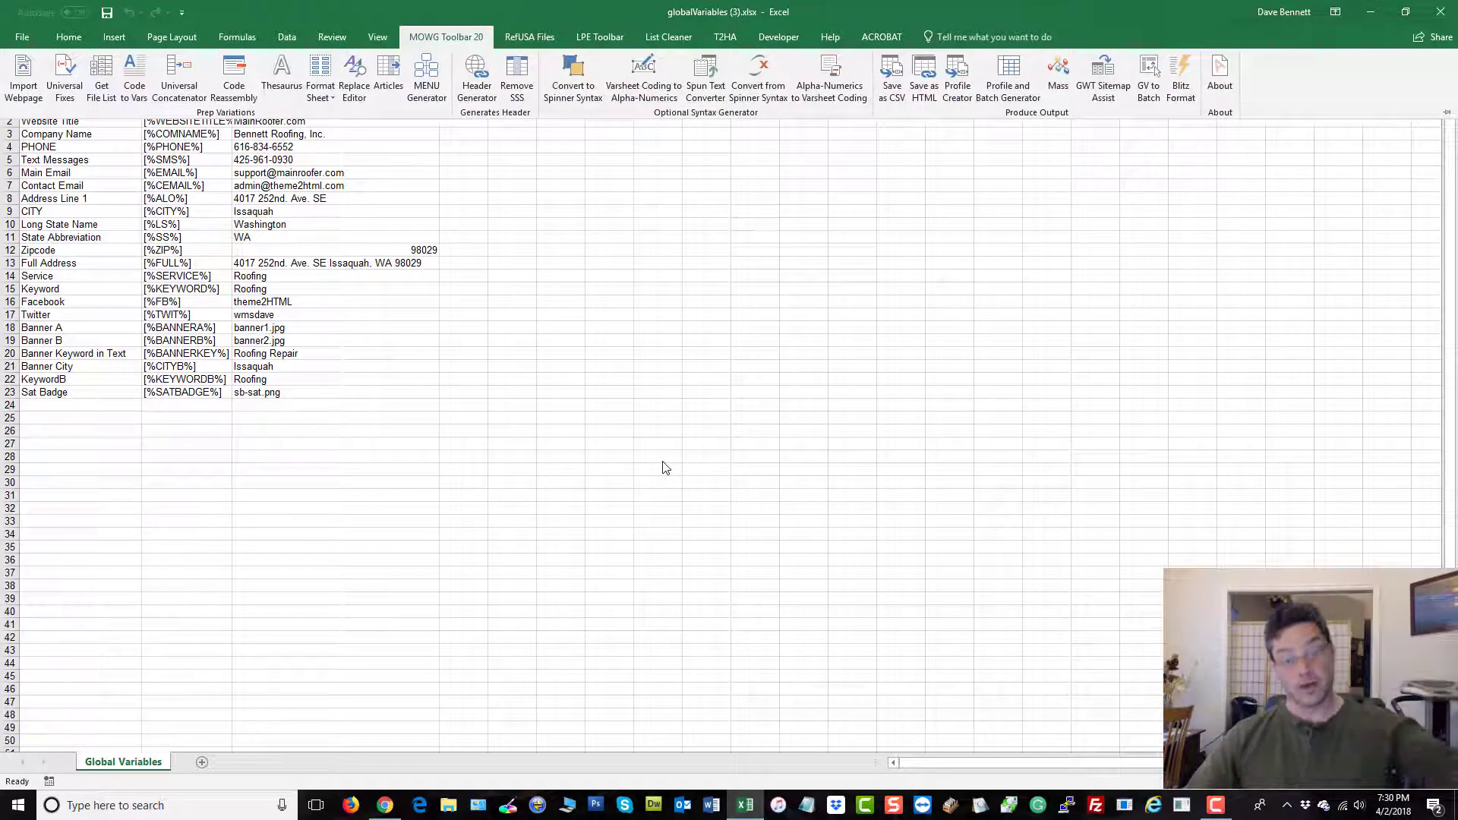
left_click(657, 289)
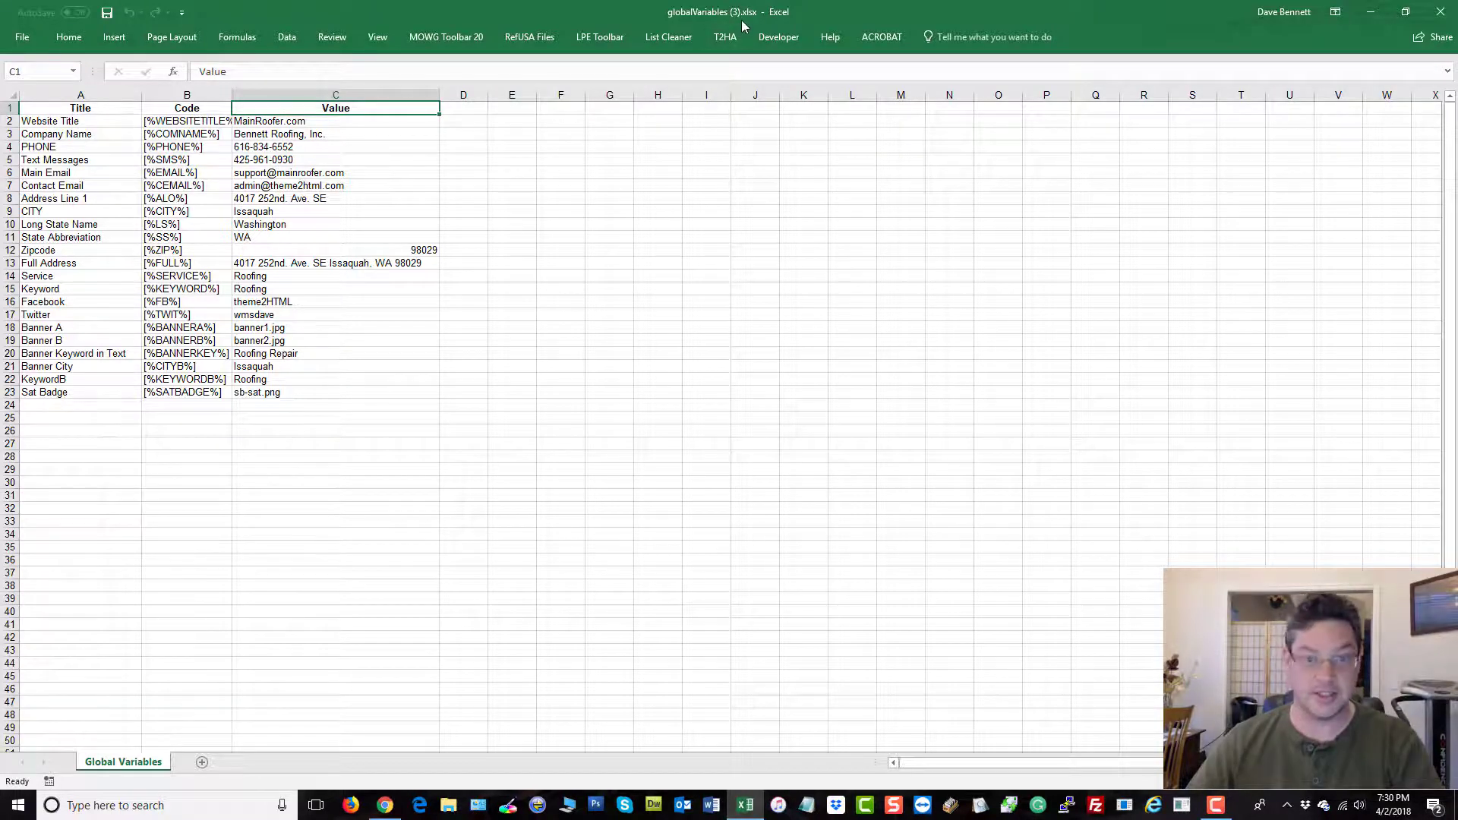
- Open Bulk-GV-MainRoofer-5000.xlsx from the MOWGT-V20 desktop folder and enable editing
key("super+d")
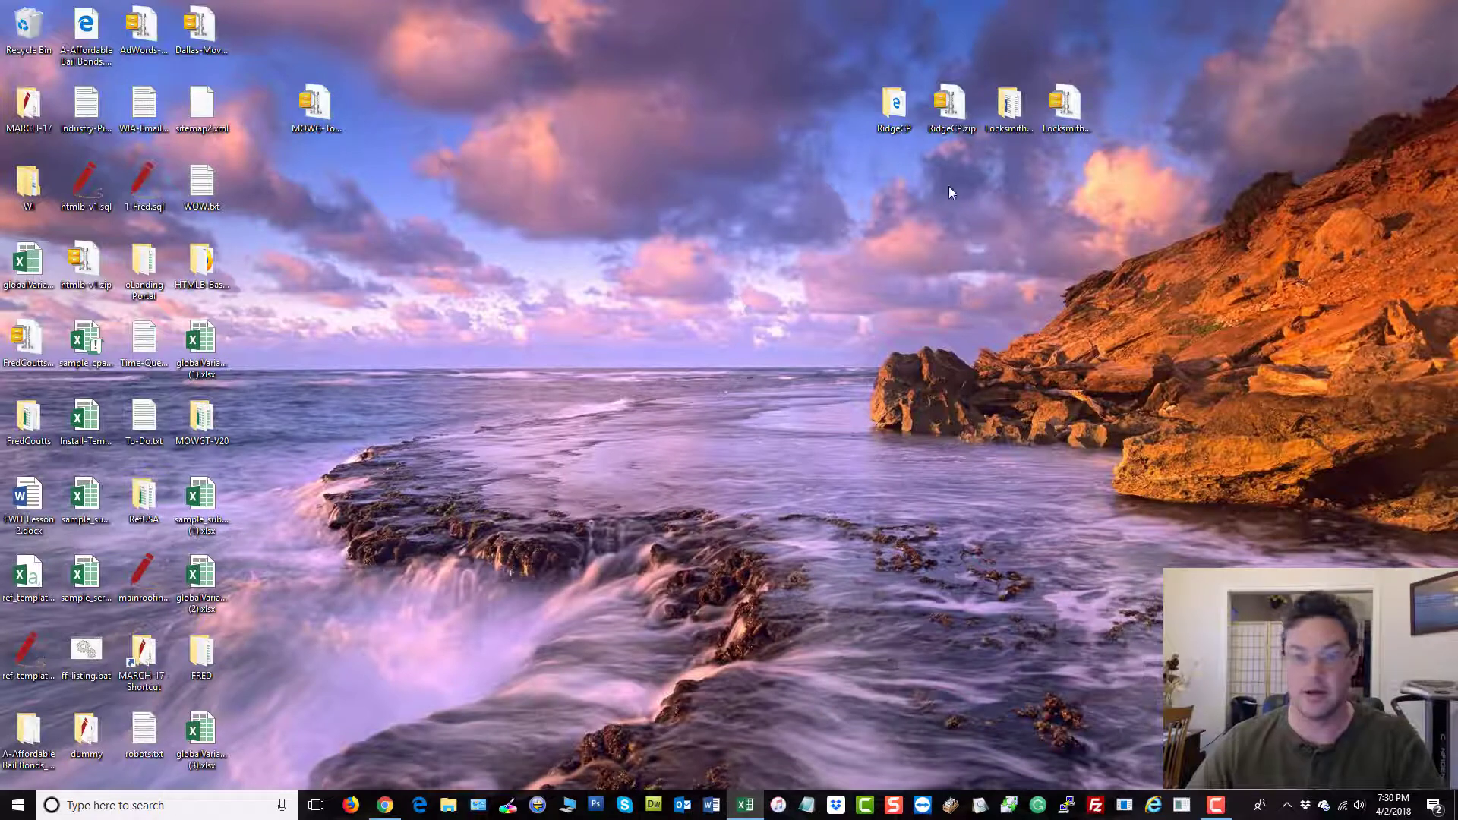
double_click(202, 423)
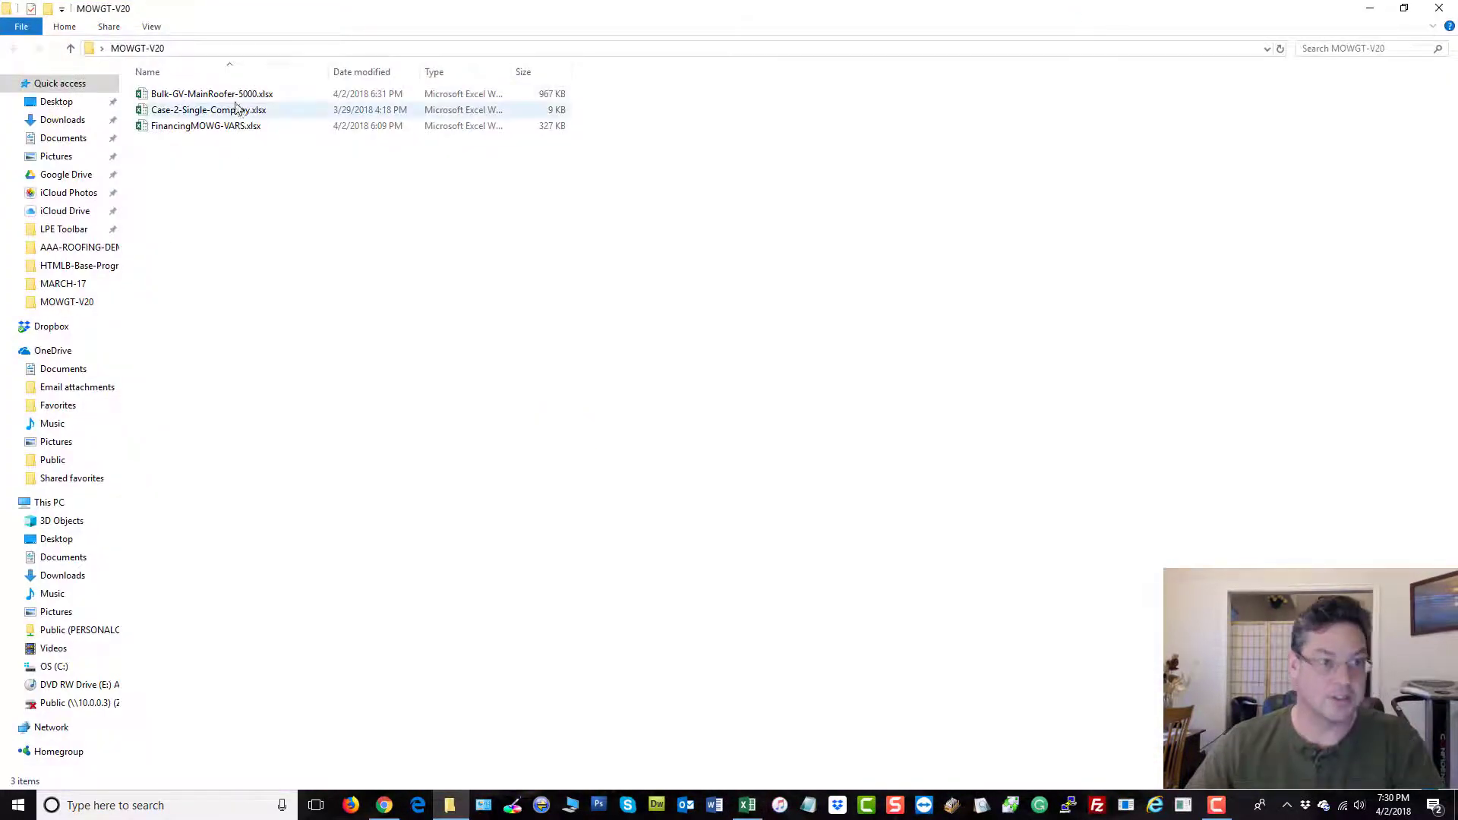
double_click(221, 94)
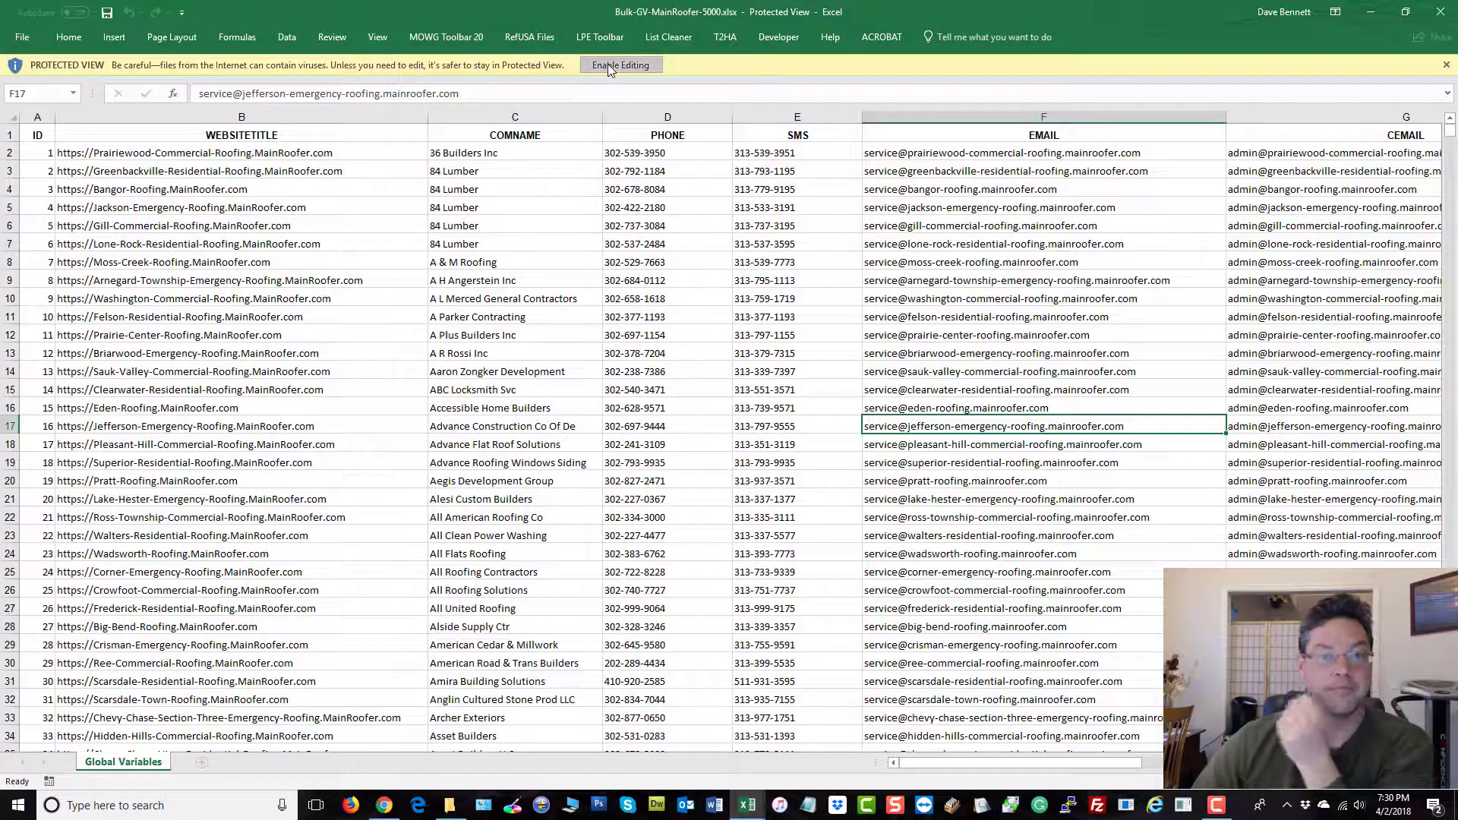
left_click(608, 66)
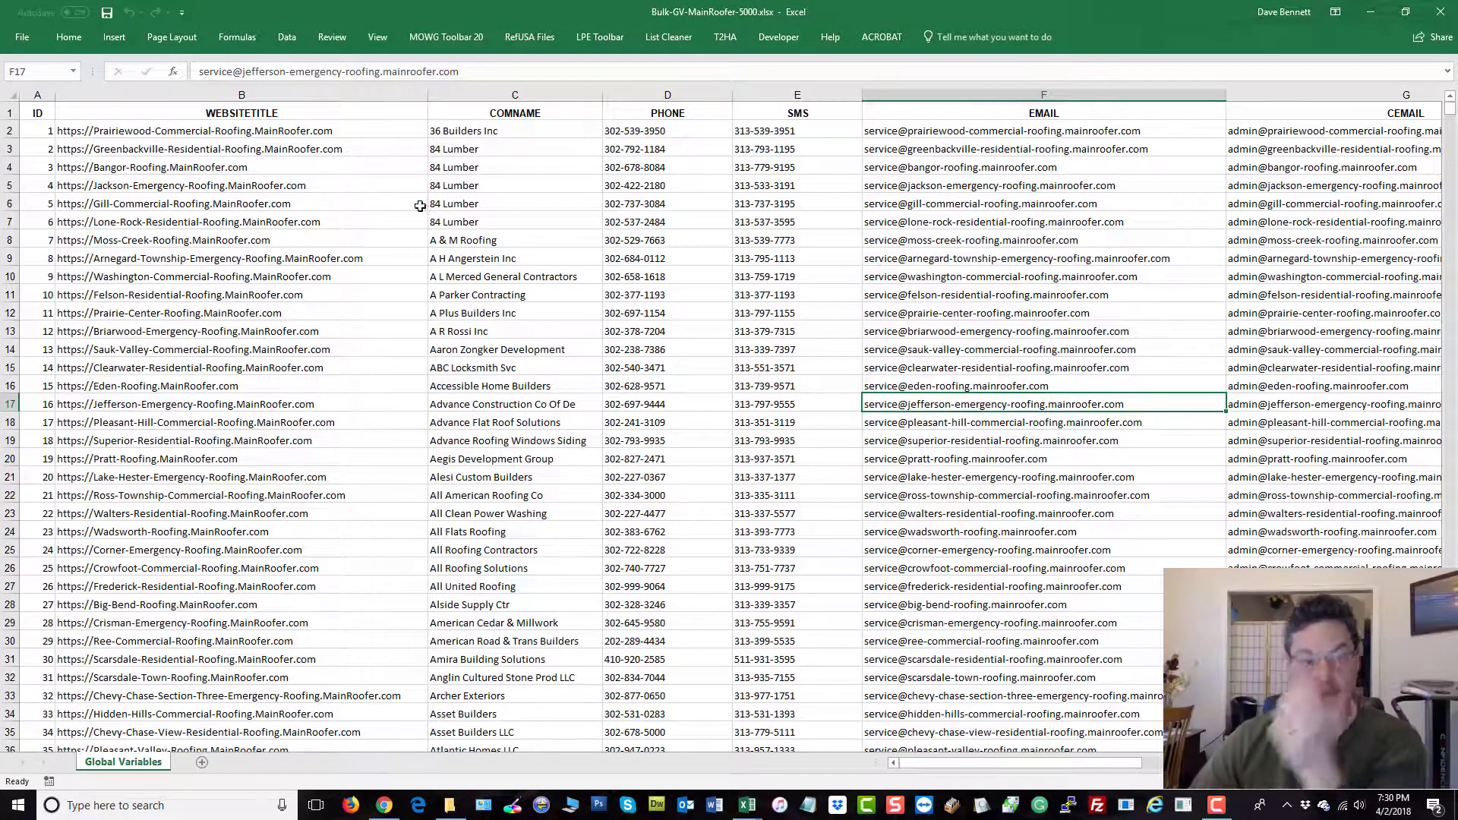
- Examine the company contact columns, from COMNAME through PHONE, SMS and EMAIL to CEMAIL
left_click(515, 95)
left_click_drag(669, 95, 766, 95)
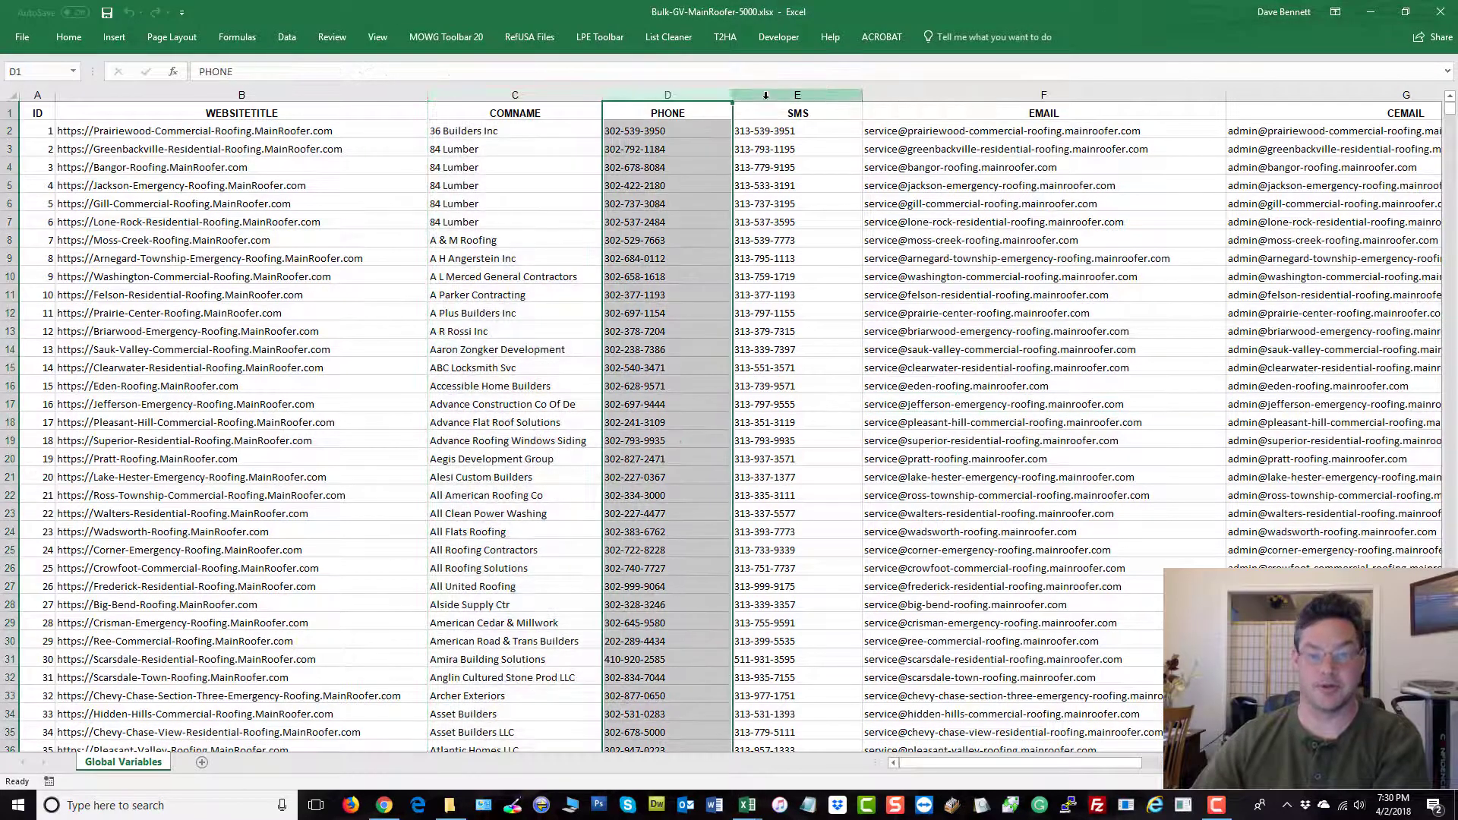
left_click(765, 95)
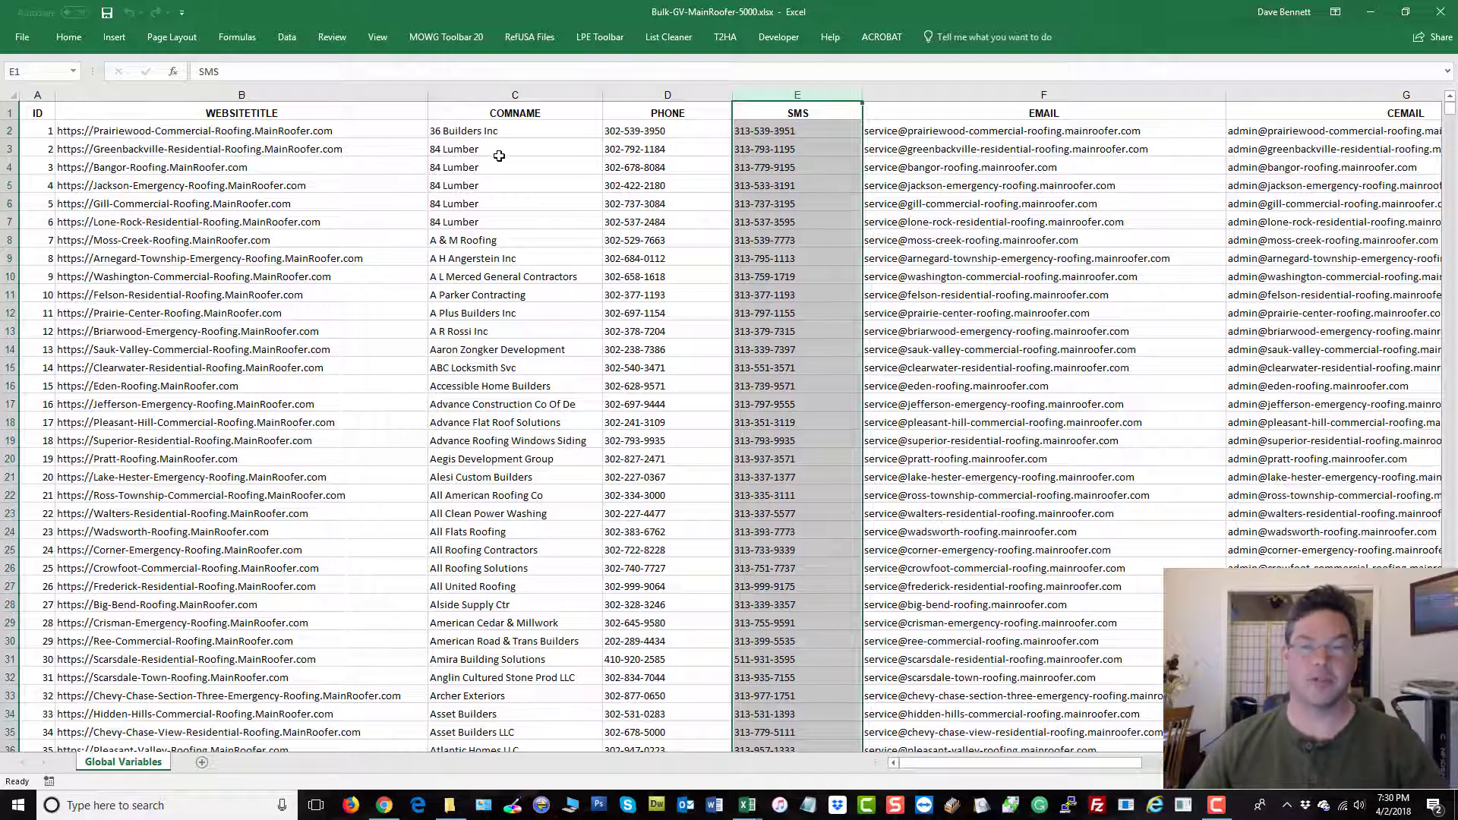
left_click(536, 115)
left_click(694, 111)
left_click(839, 110)
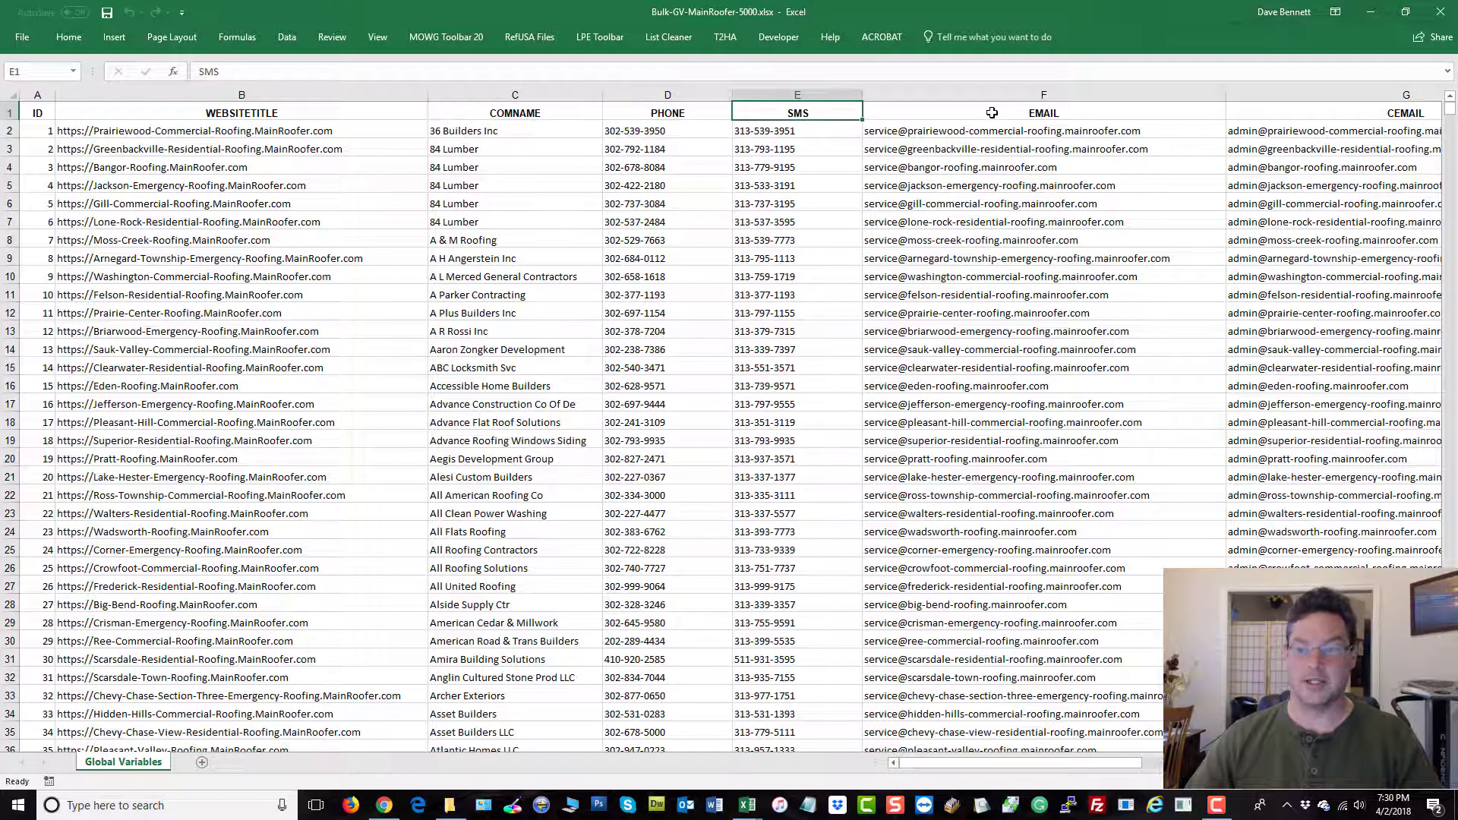
left_click(1304, 115)
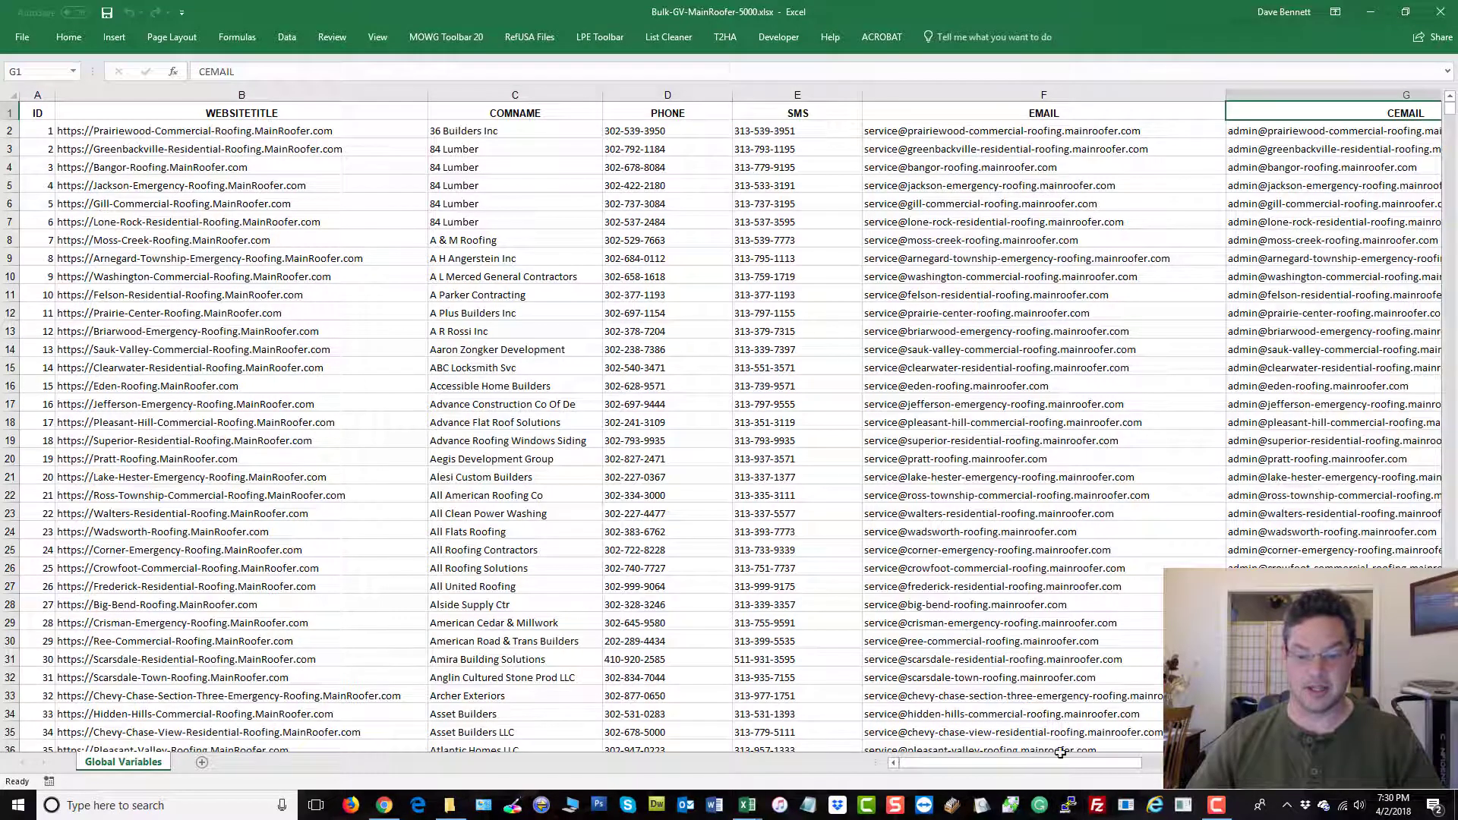
- Examine the address column headings from ALO and [CITY] through ZIP to FULL
left_click_drag(1061, 754, 1153, 762)
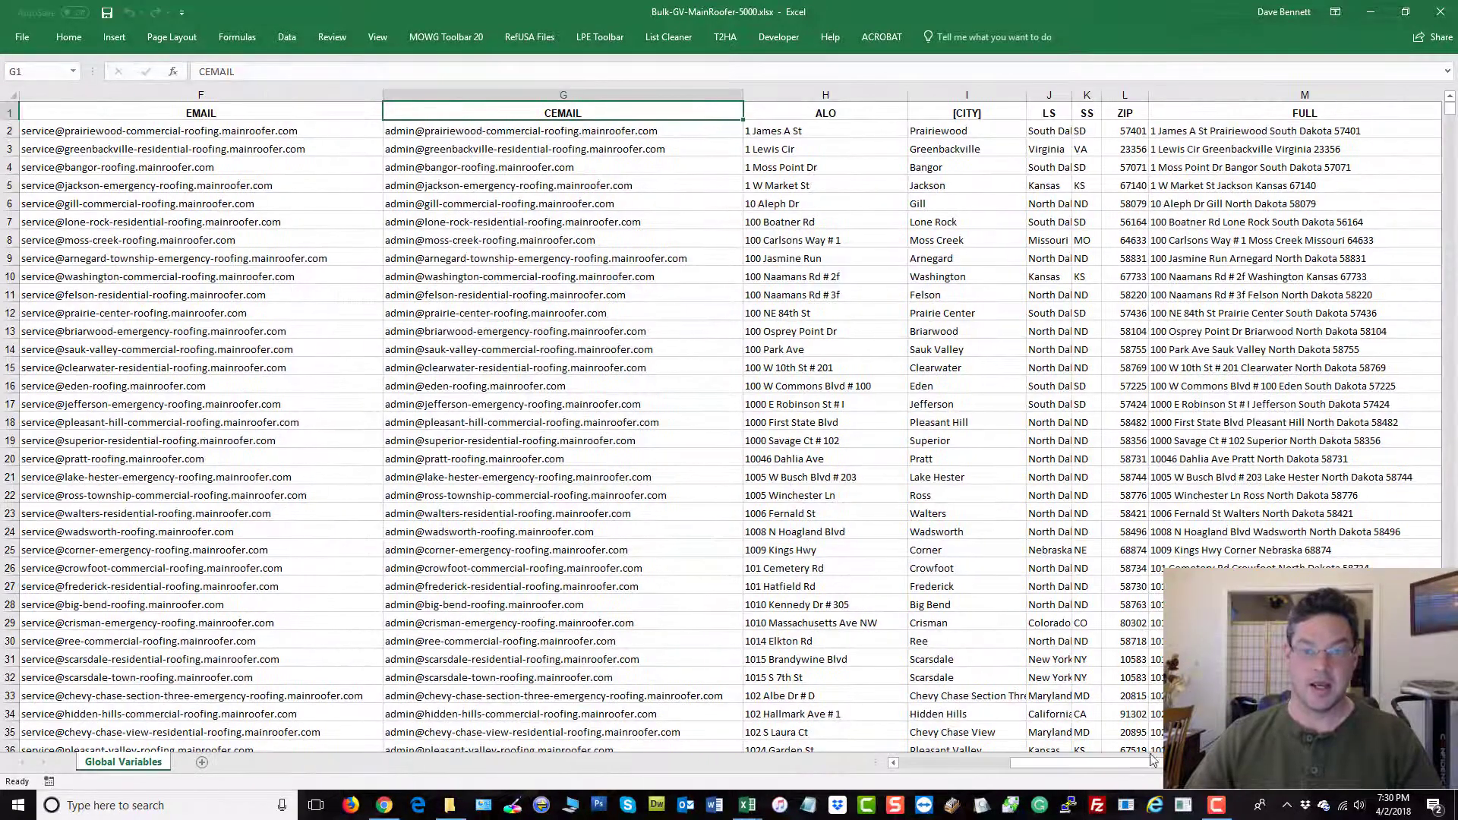
left_click(854, 123)
left_click(975, 114)
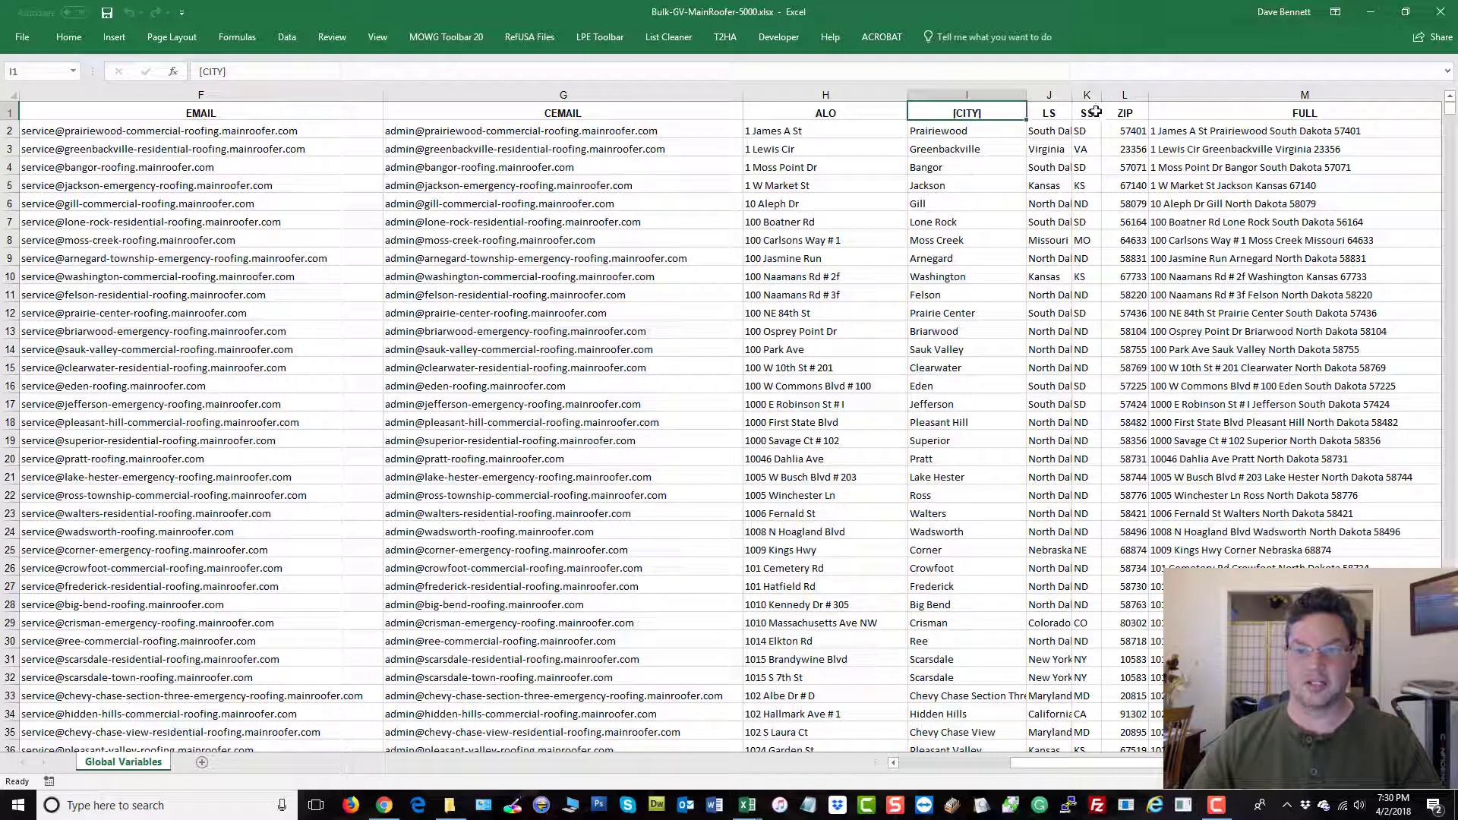
left_click(1120, 110)
left_click(1257, 114)
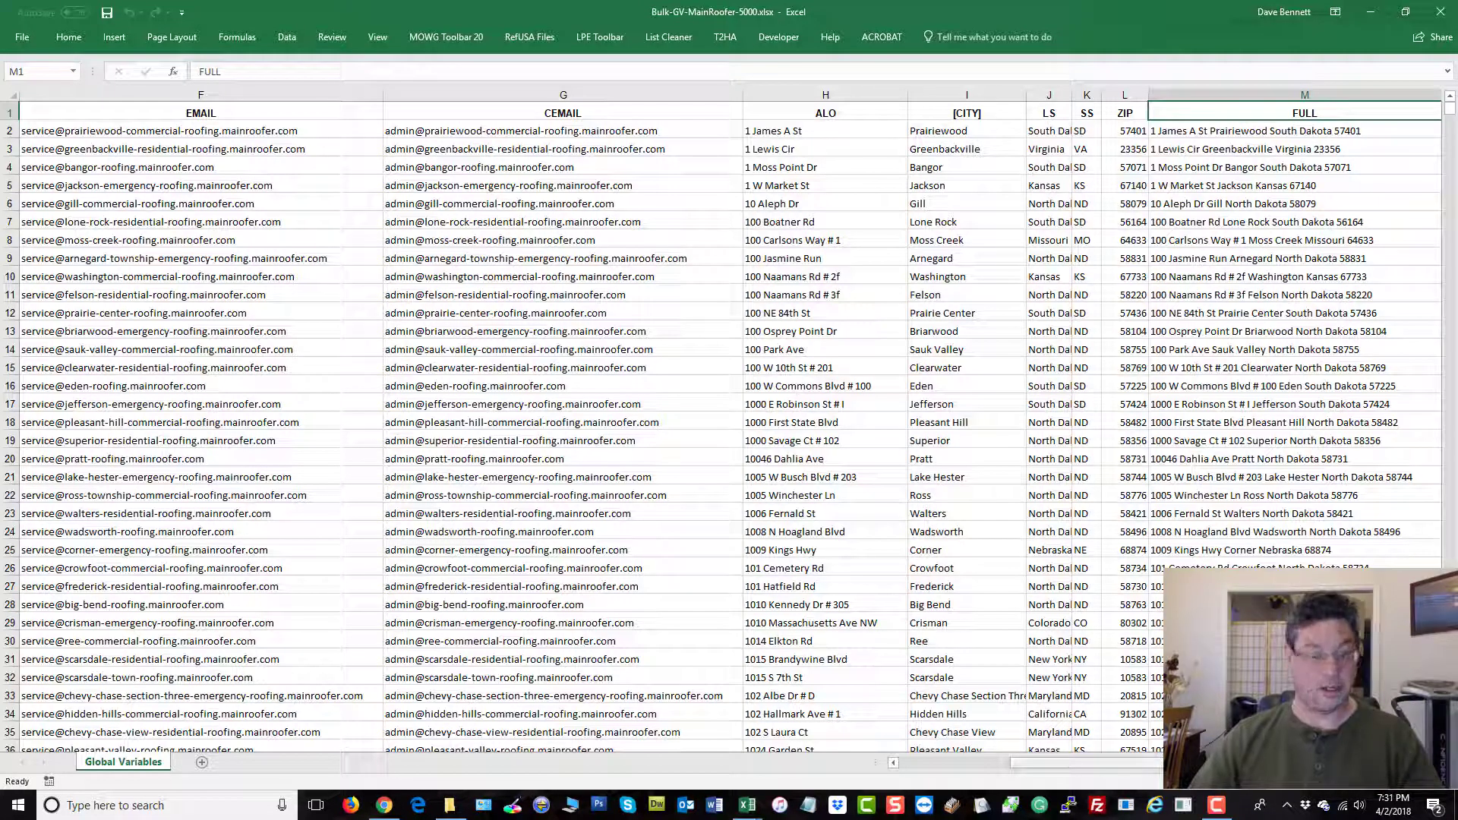
- Examine the first company's record across its columns from COMNAME to FULL, and highlight rows 2 and 3 in turn
left_click_drag(1139, 762, 975, 764)
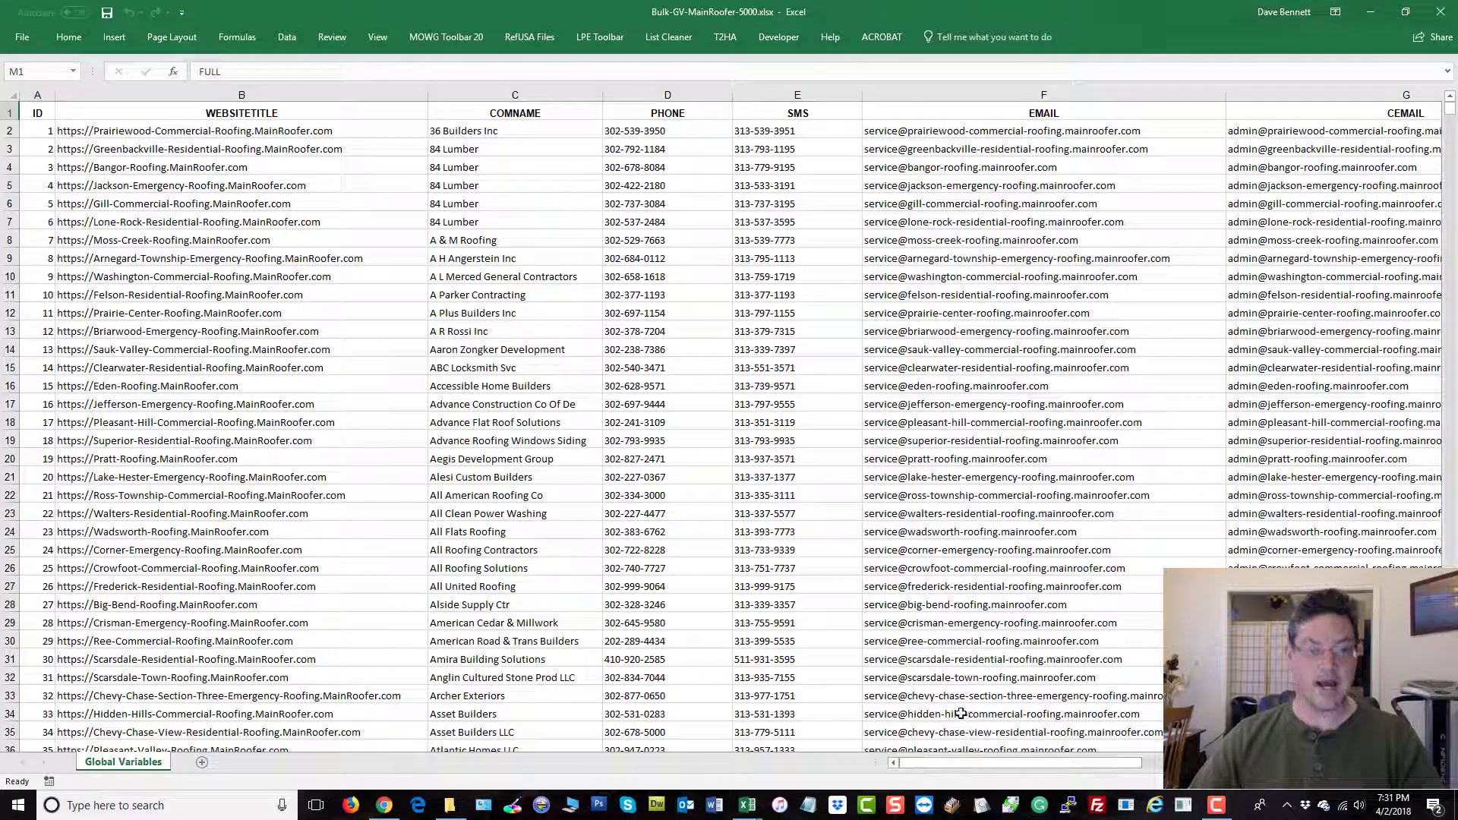
left_click_drag(552, 131, 990, 134)
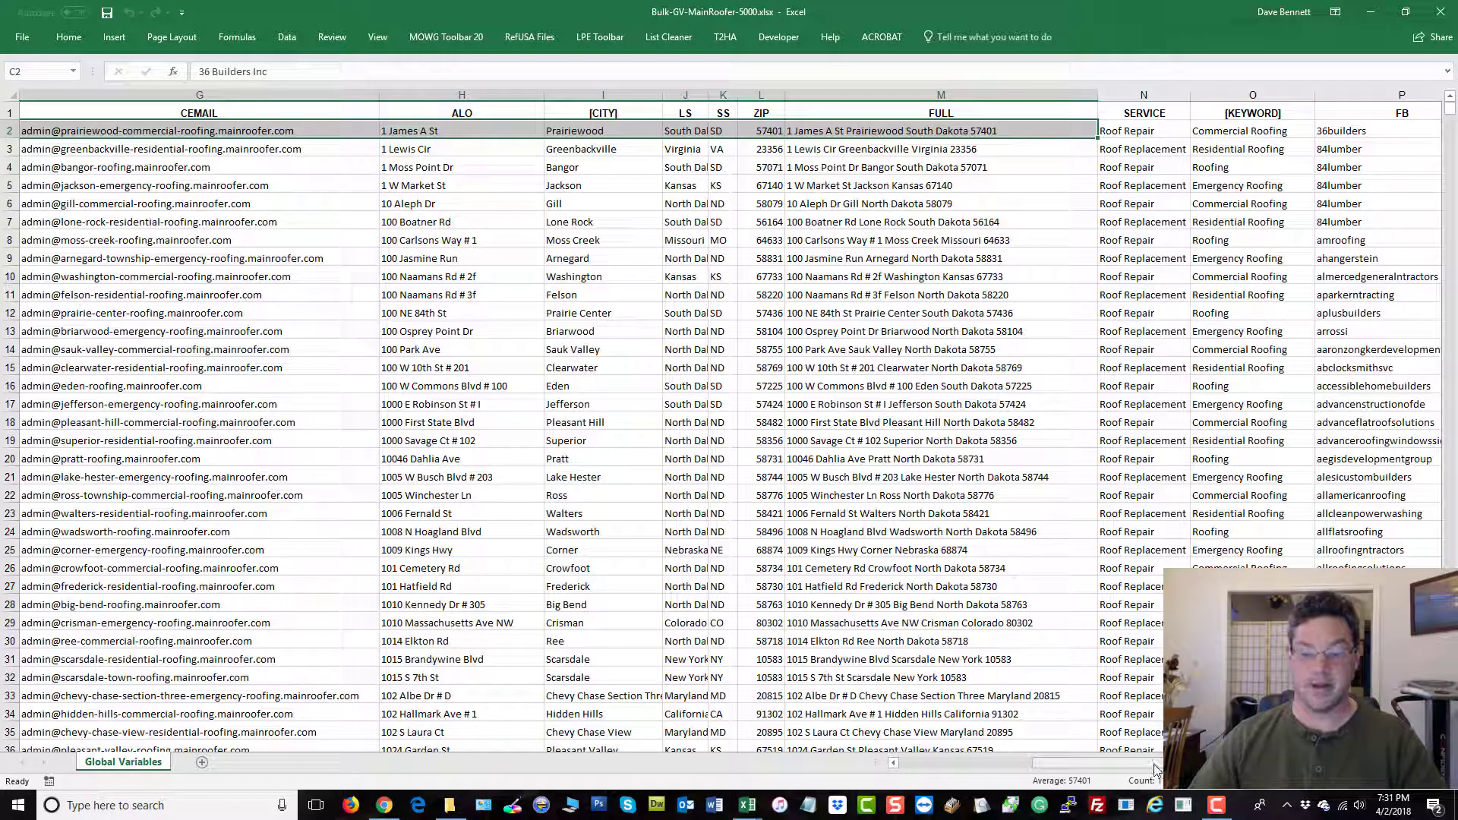
left_click_drag(1157, 767, 1025, 766)
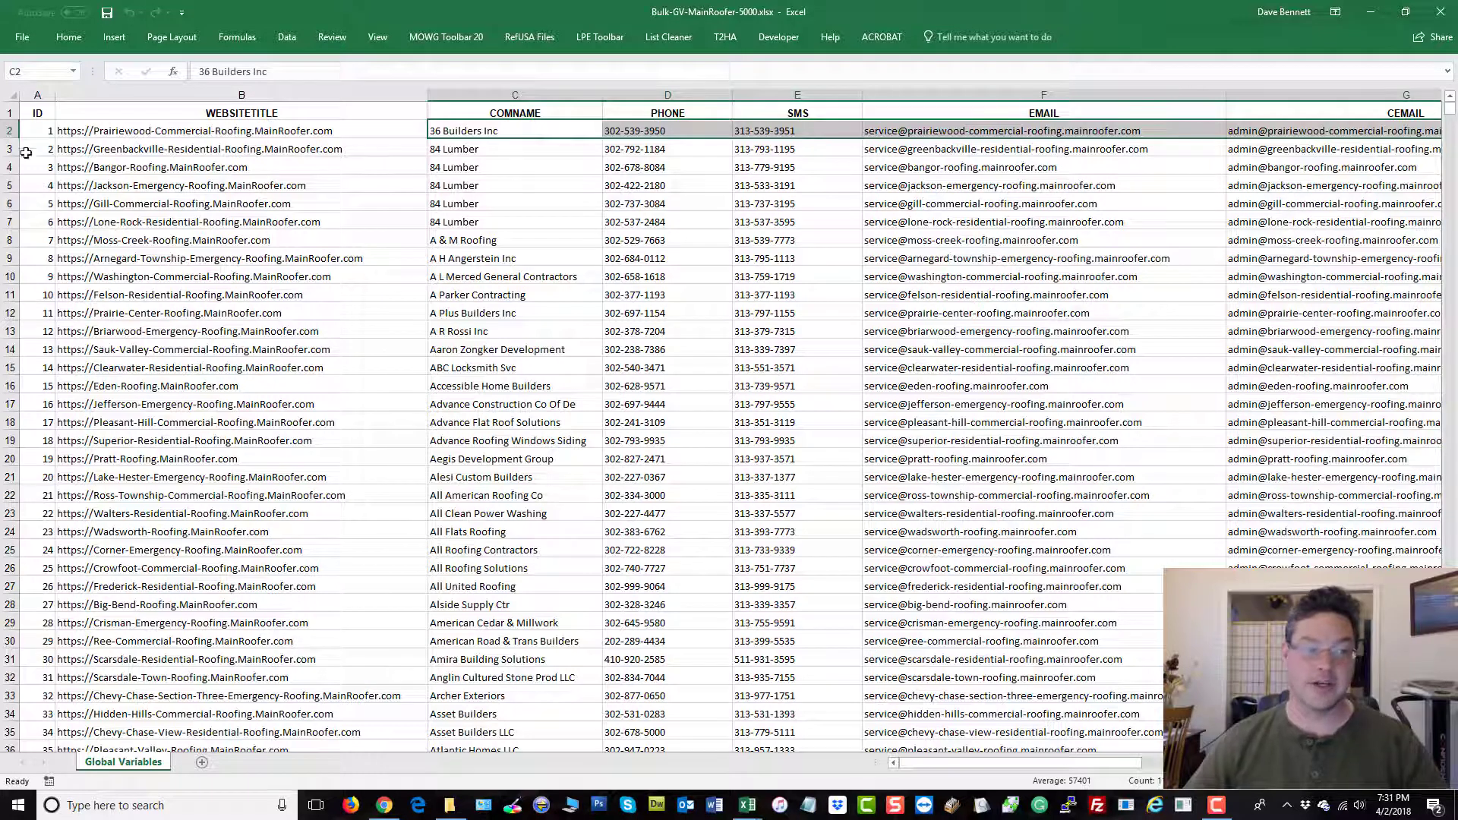
left_click(9, 131)
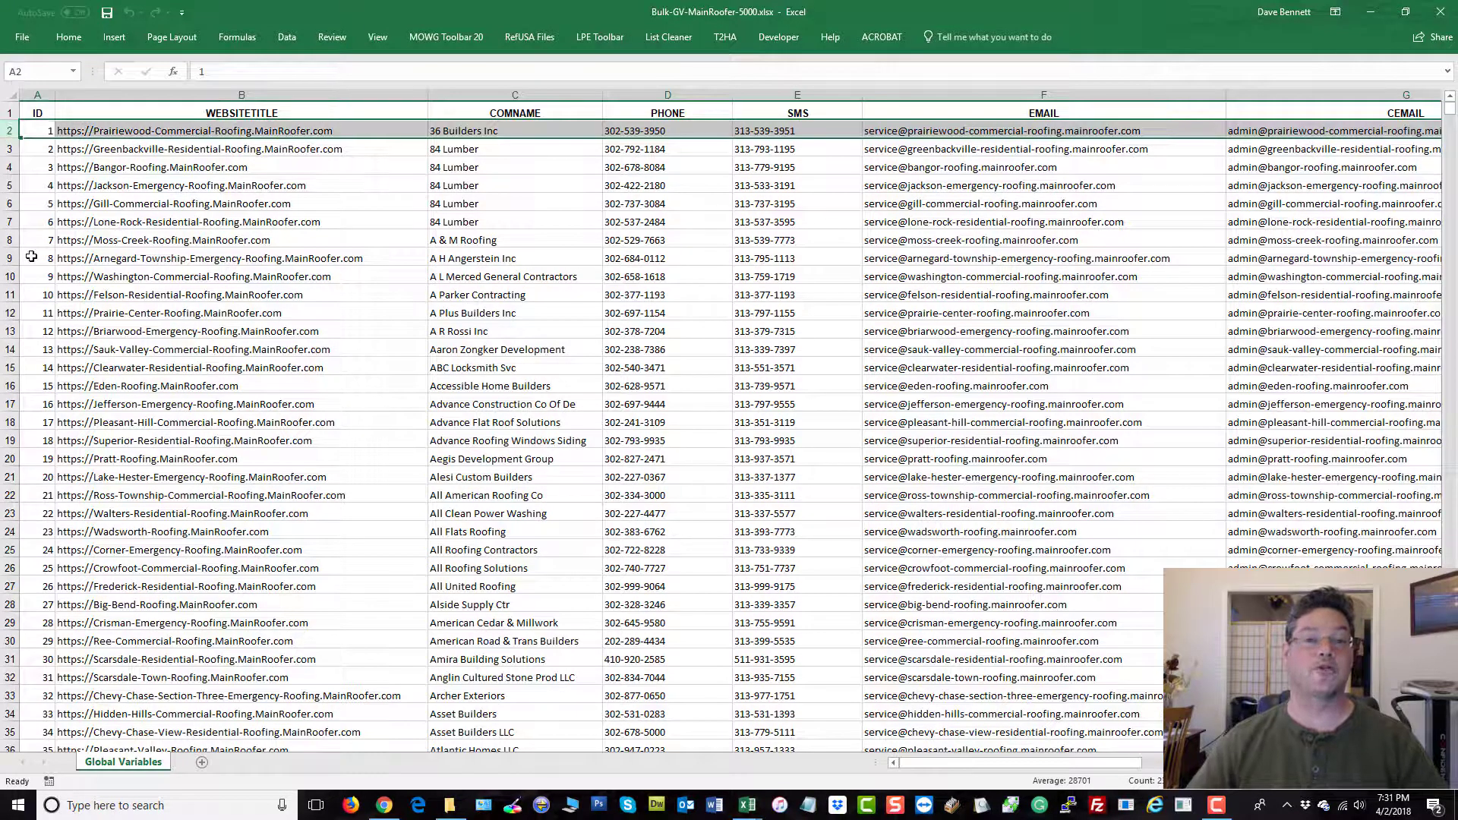
left_click(9, 149)
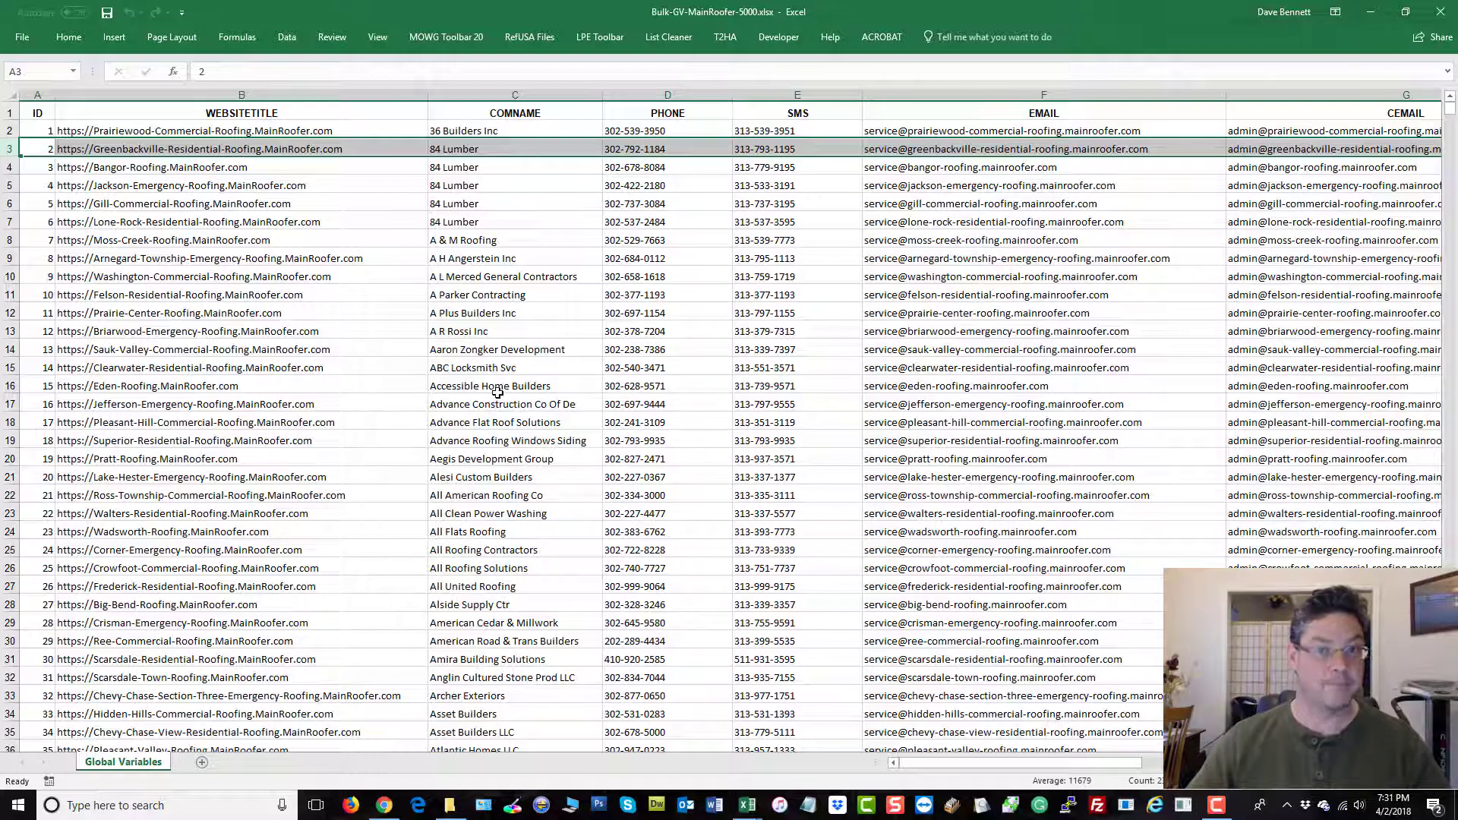
- Look over the bulk workbook's columns as far as FB, return to the website titles and company names, and close the workbook
left_click_drag(984, 764, 1118, 767)
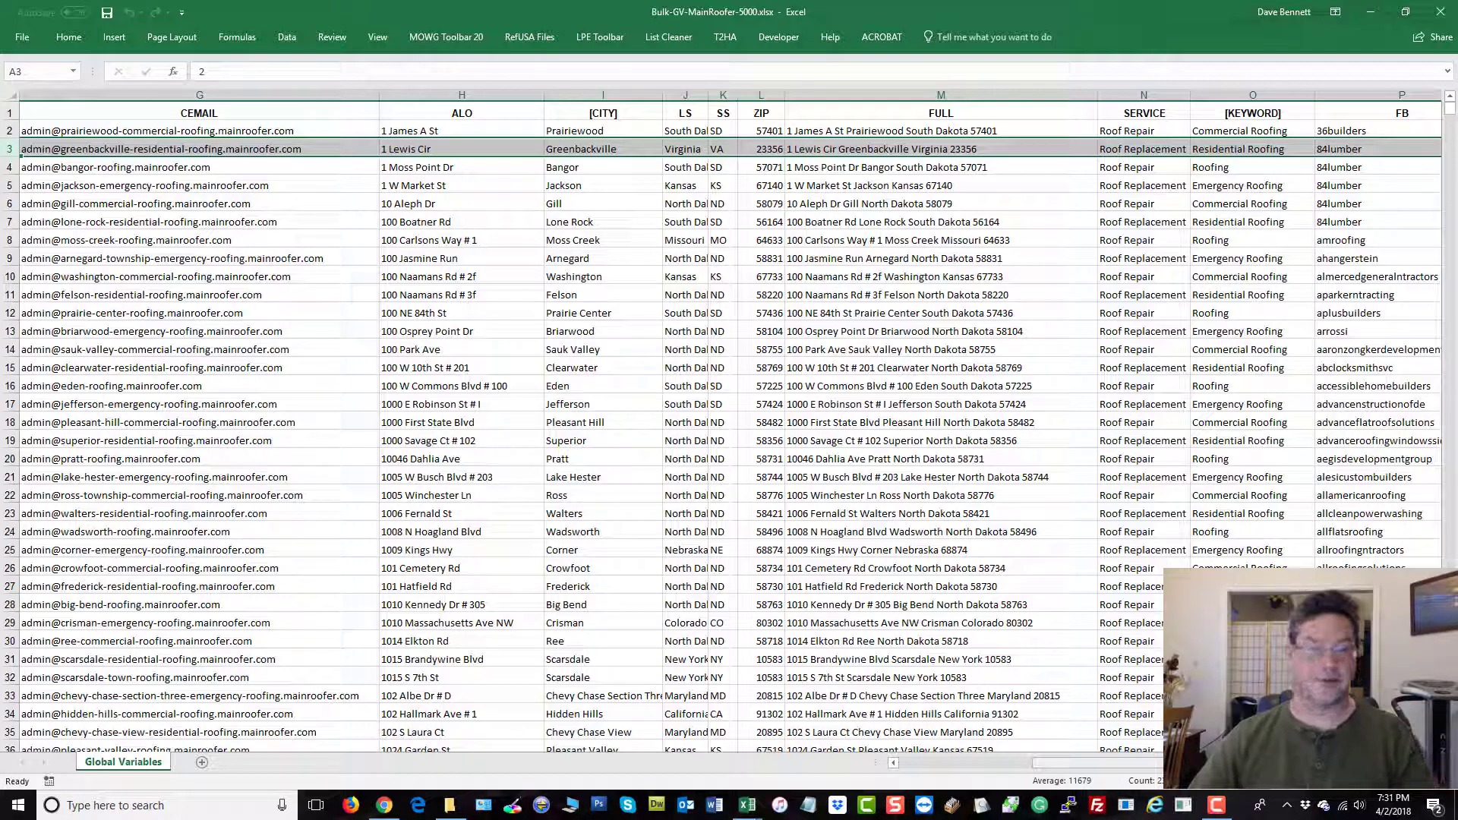
scroll(854, 501, "left", 5)
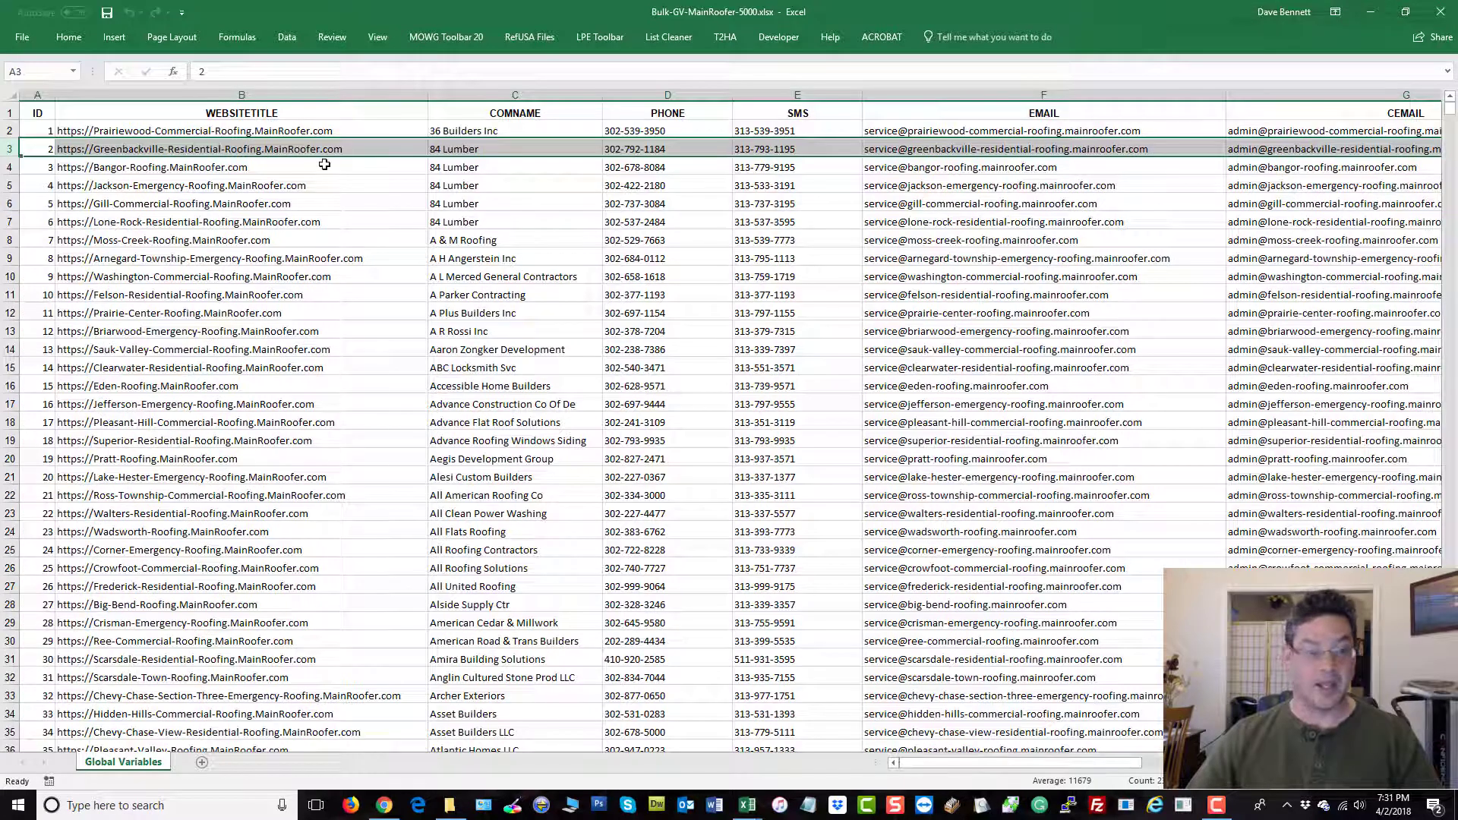
left_click(524, 206)
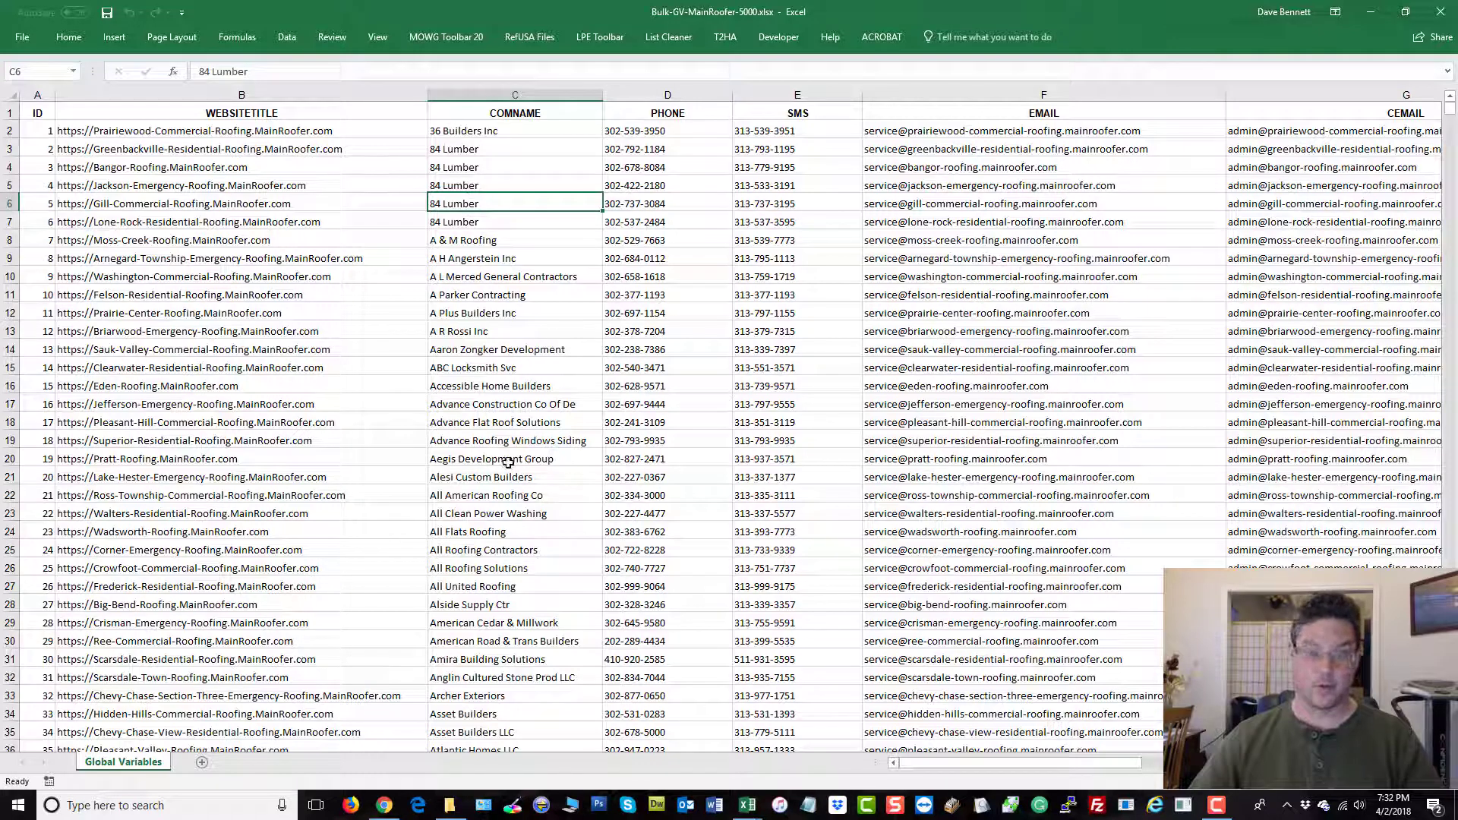
left_click(222, 364)
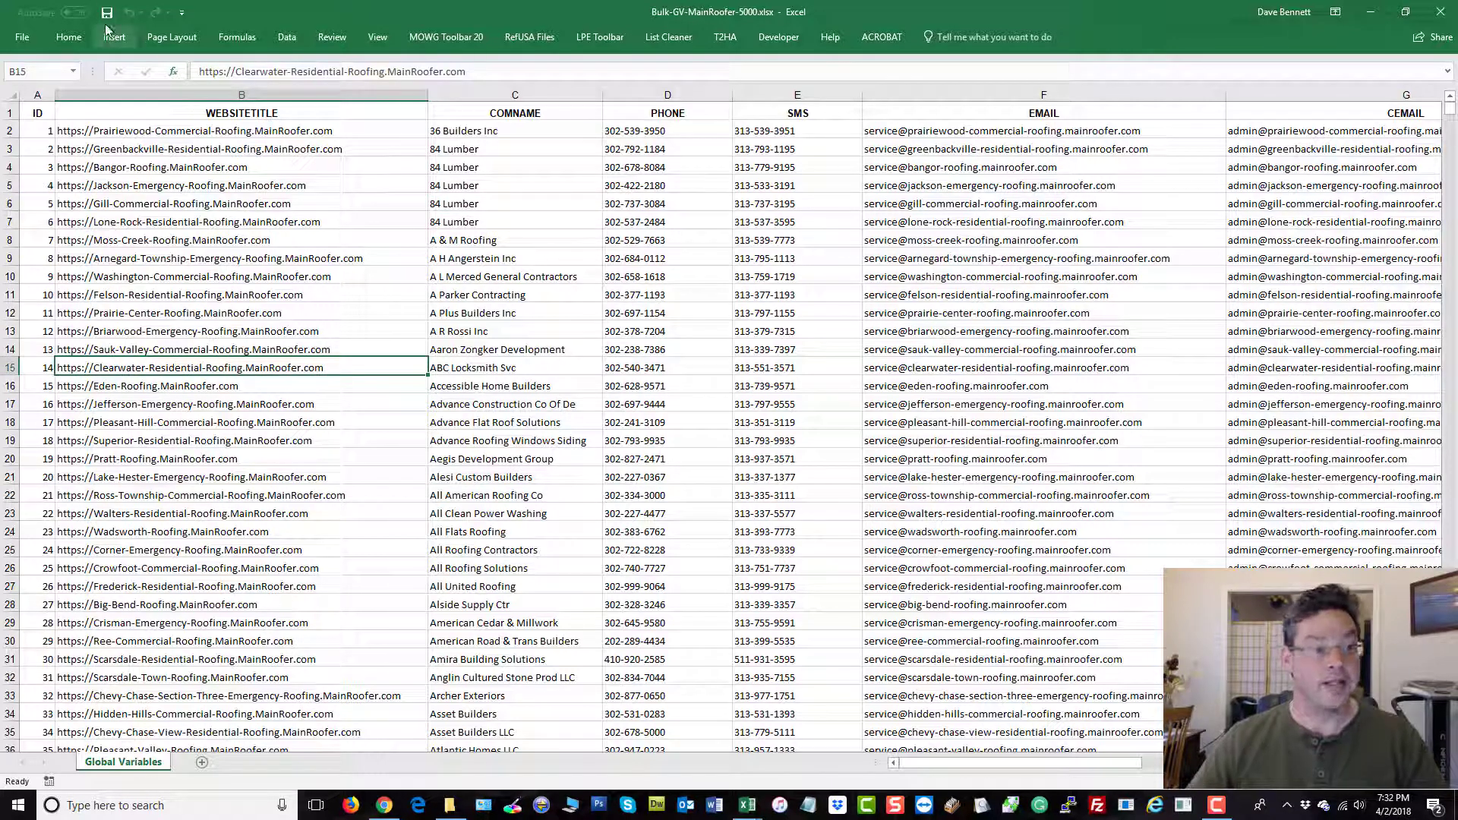
left_click(1443, 12)
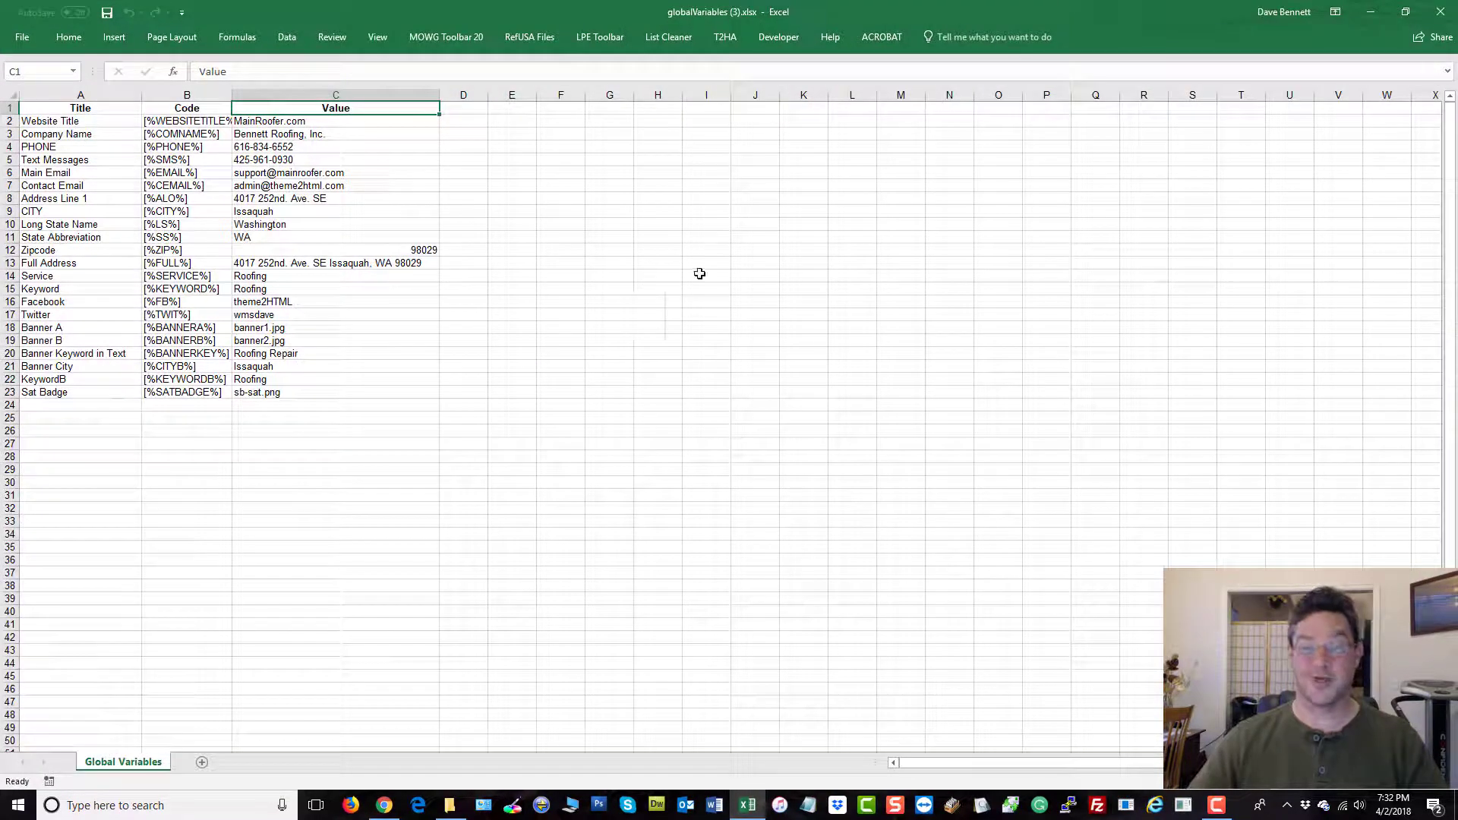
- Fit the Code column's width to its contents in globalVariables (3).xlsx, highlighting the codes, the values and the Title column in turn
left_click(72, 118)
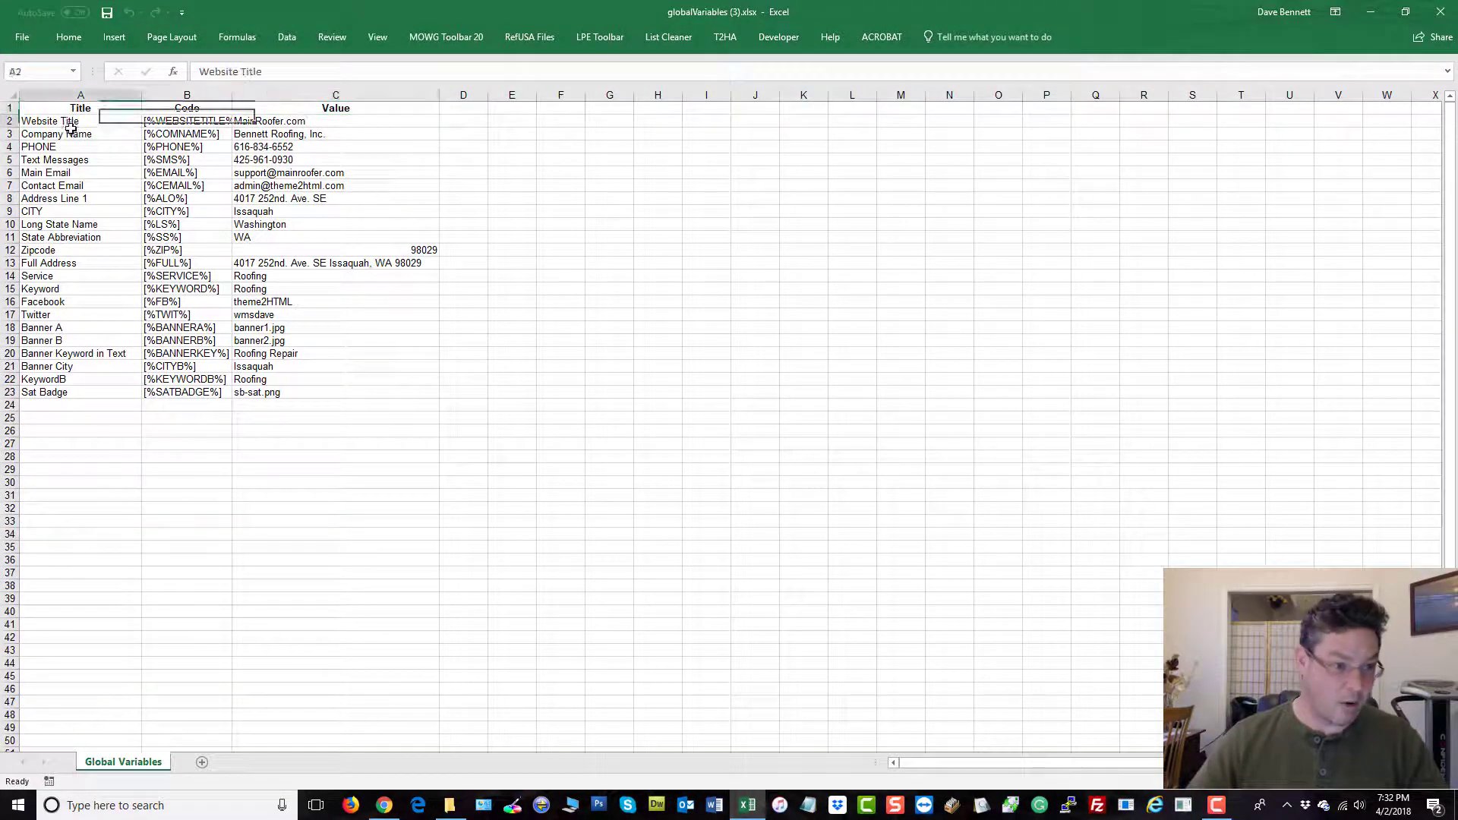
left_click_drag(189, 122, 190, 392)
double_click(230, 96)
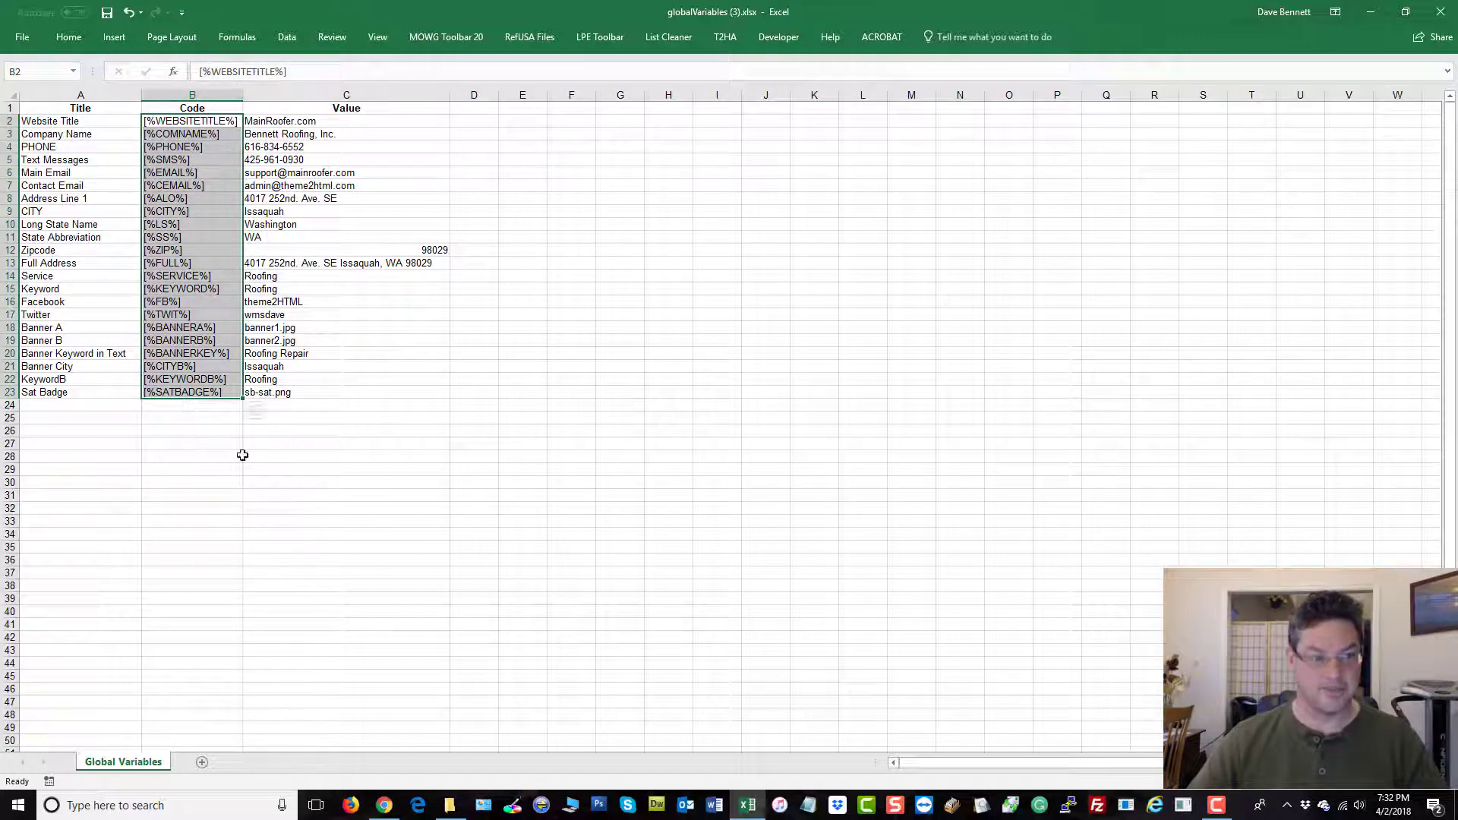
key("ctrl+c")
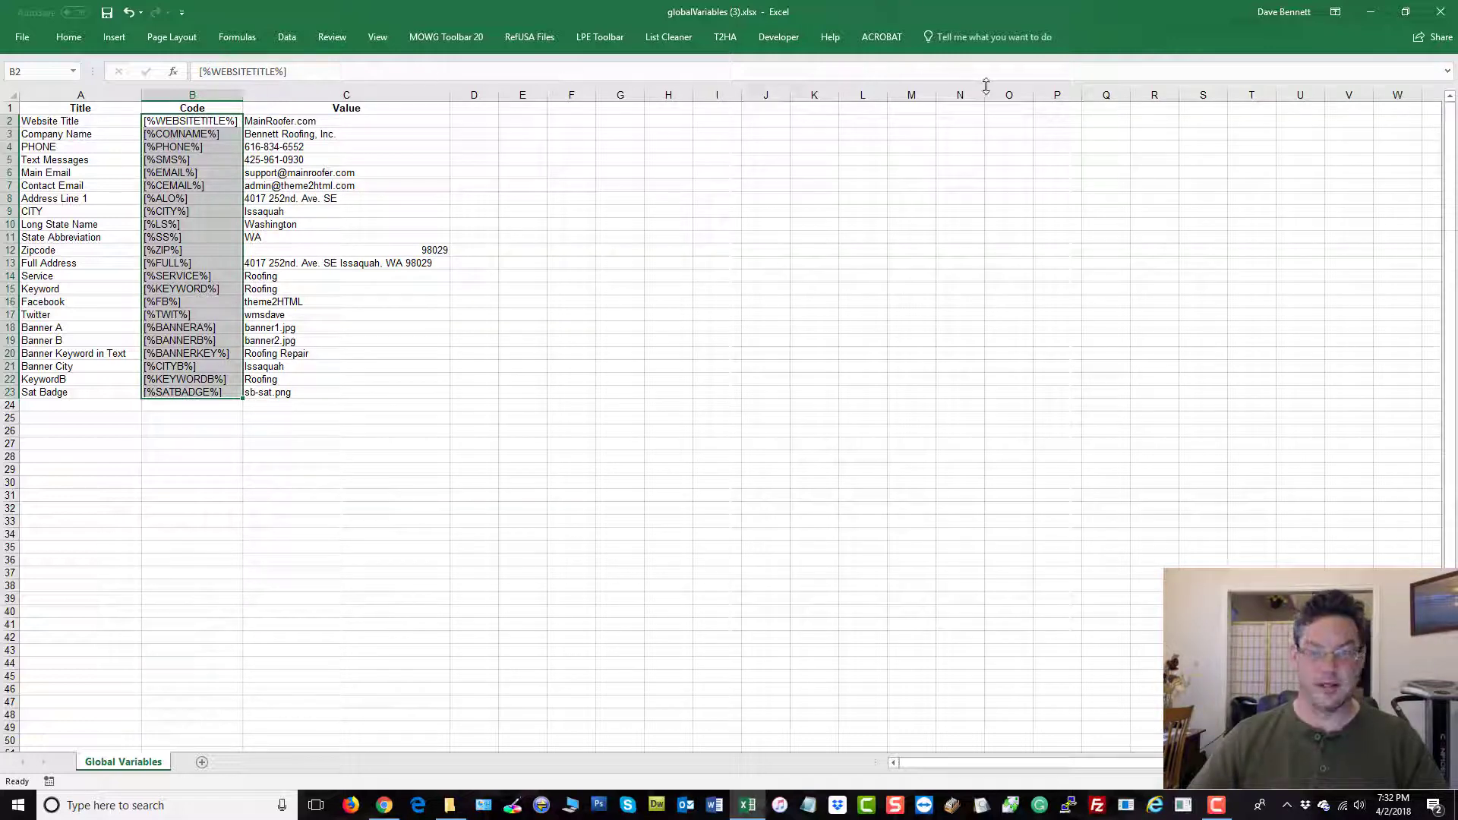
left_click_drag(282, 120, 298, 394)
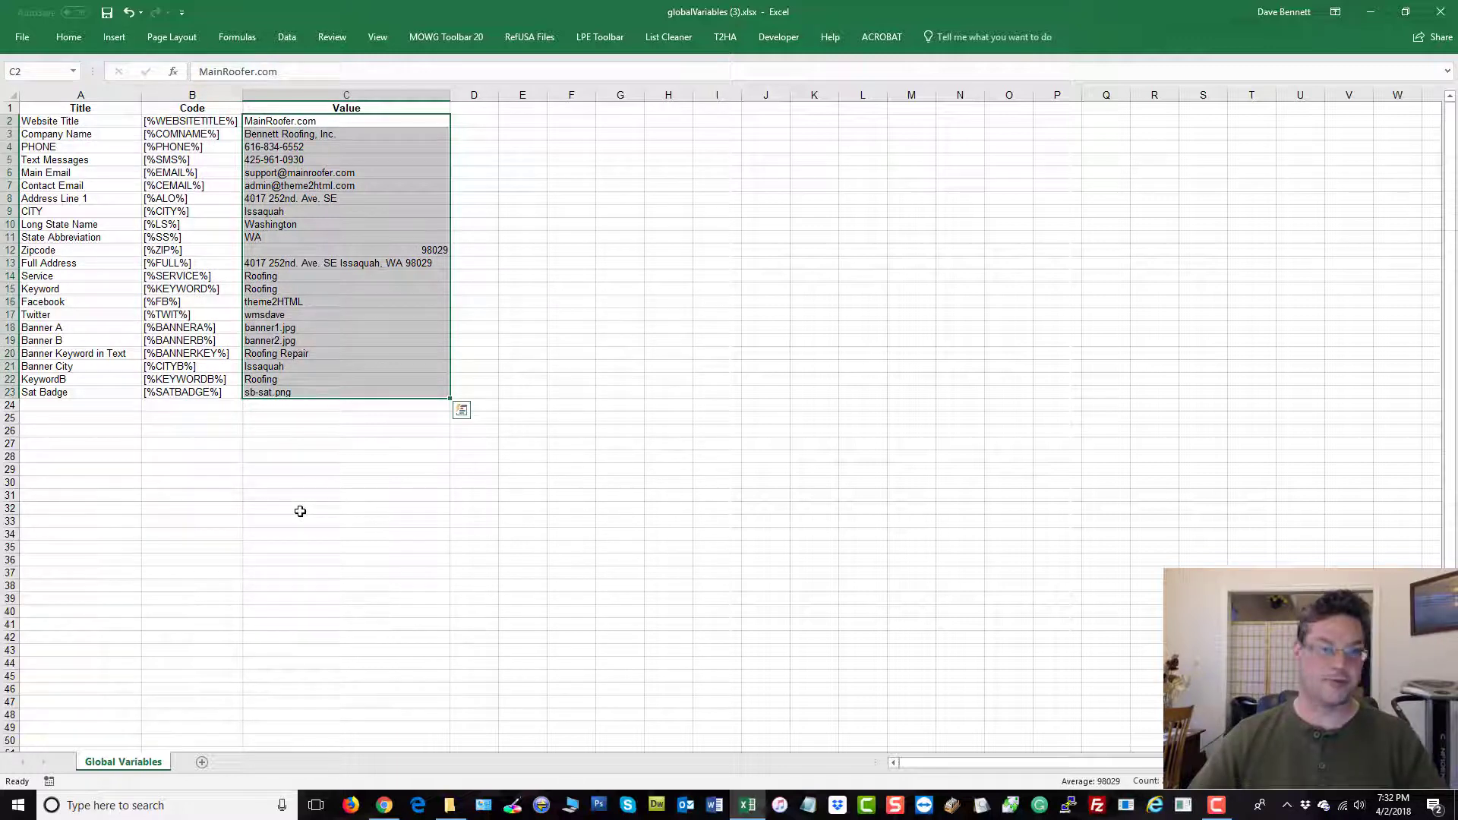
left_click(287, 456)
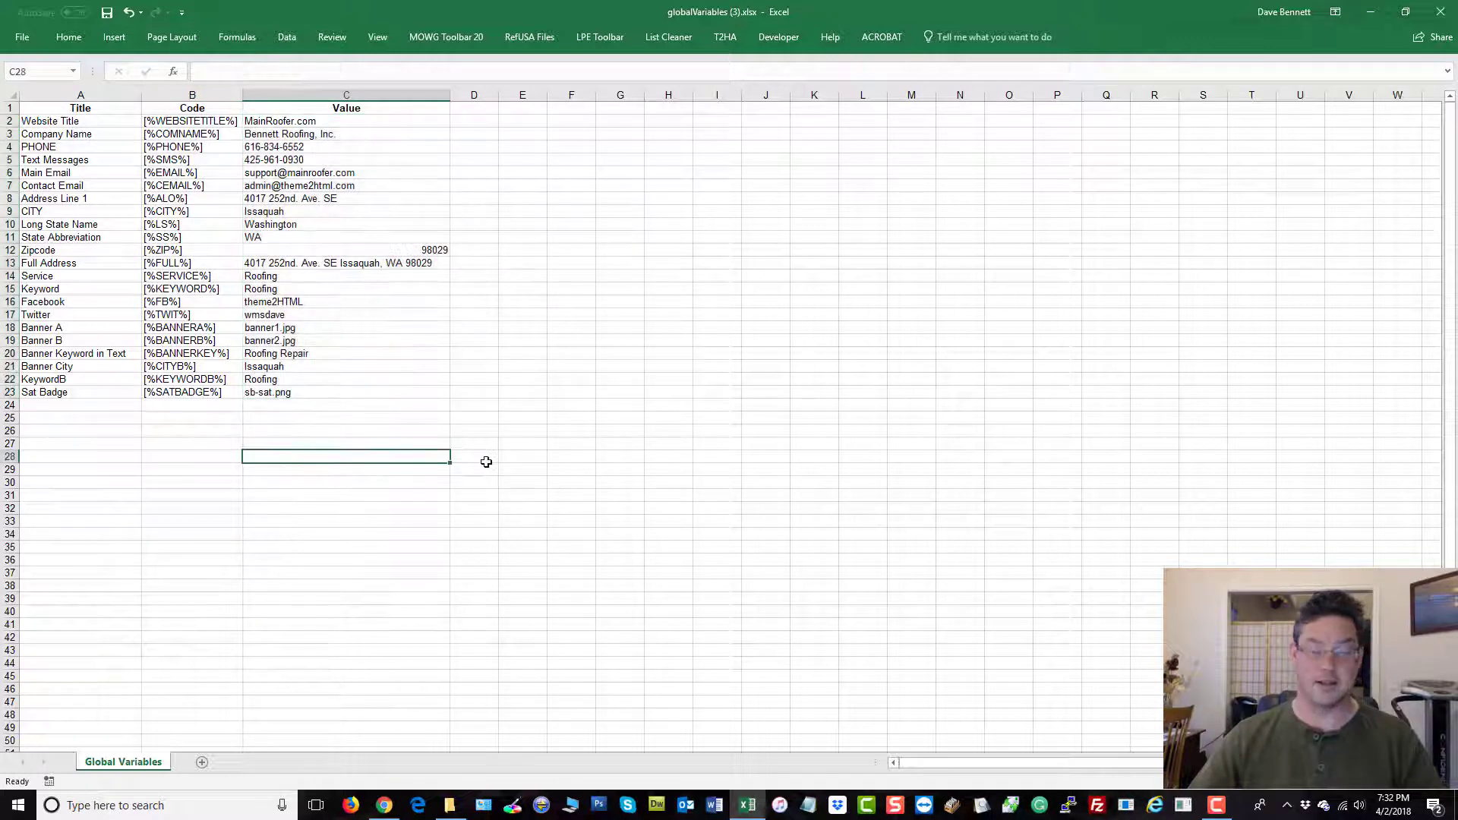
left_click(67, 93)
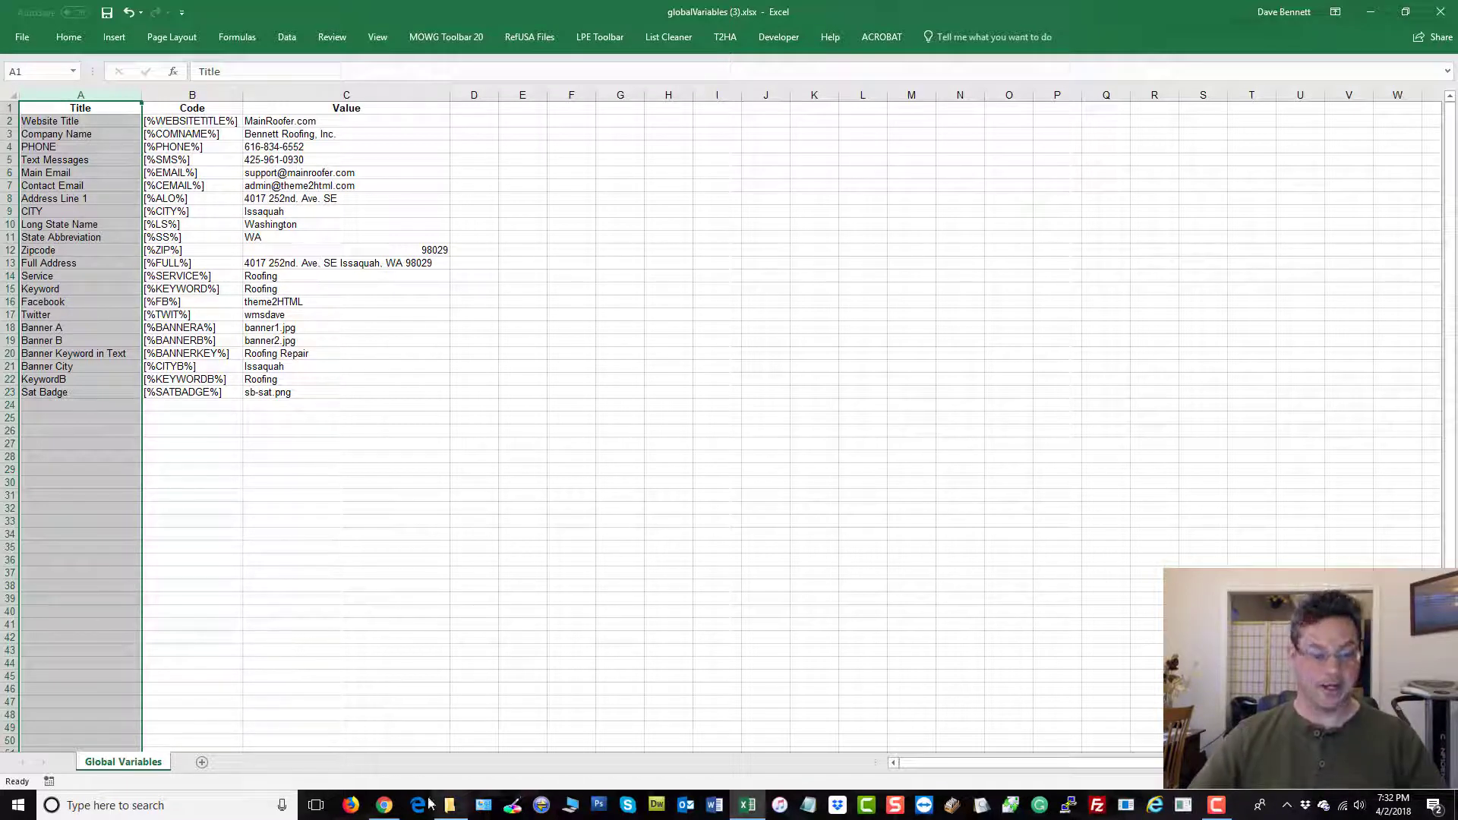
- Switch to Chrome and compare the site's Global Variables table of titles, variable codes and code values
left_click(384, 805)
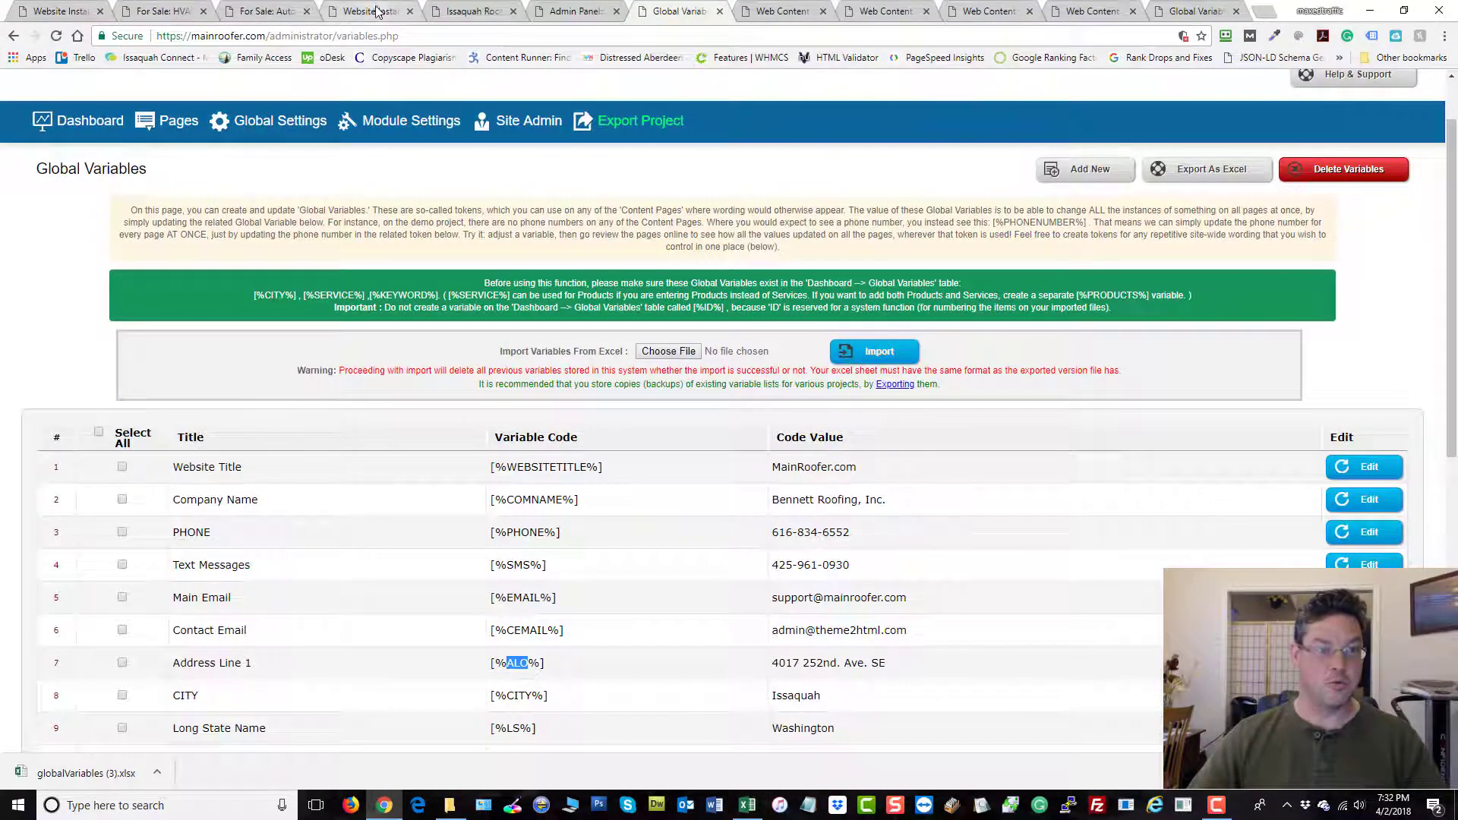
left_click(654, 524)
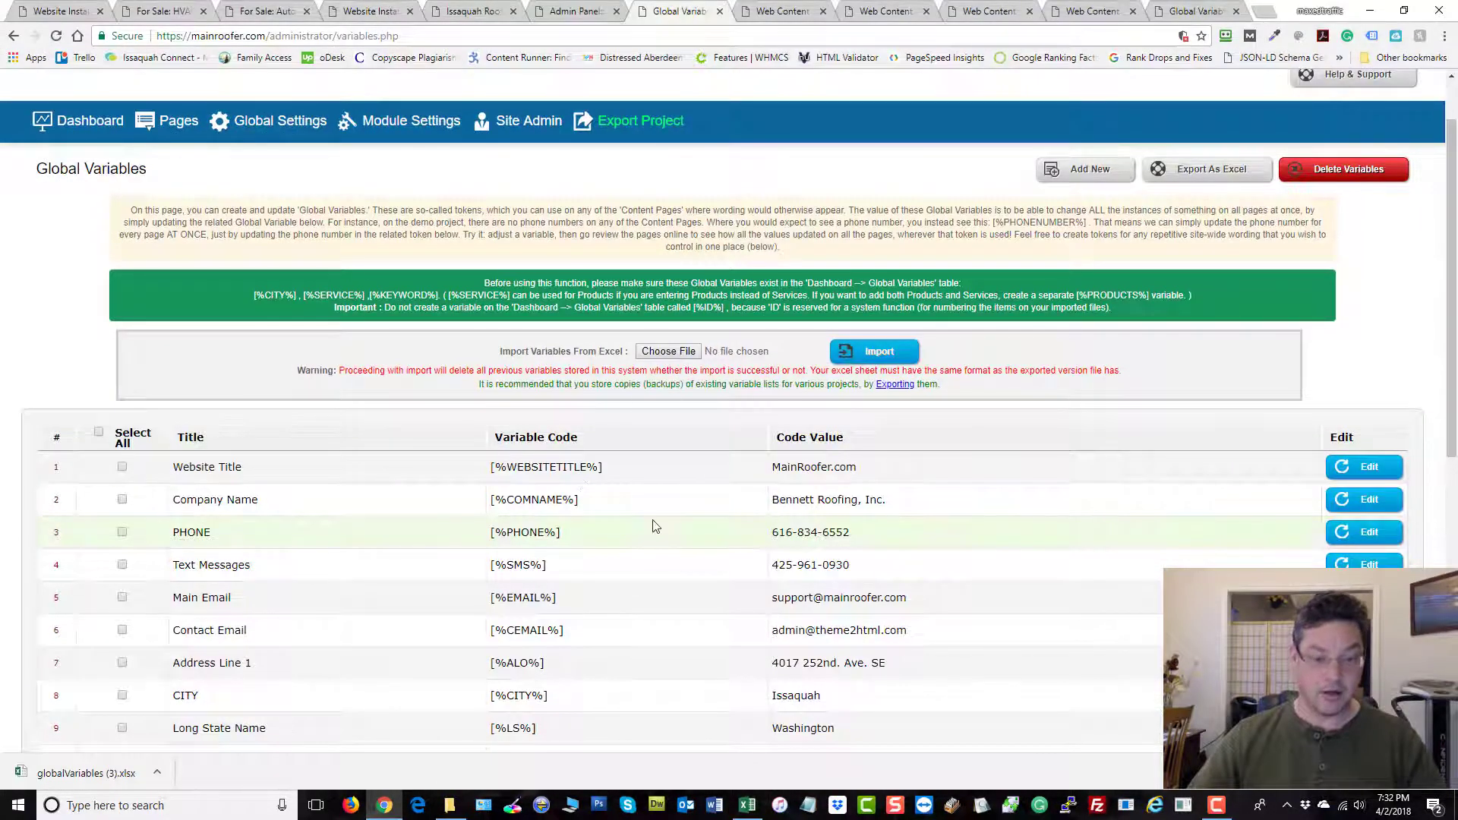
scroll(661, 498, "down", 5)
scroll(911, 456, "up", 3)
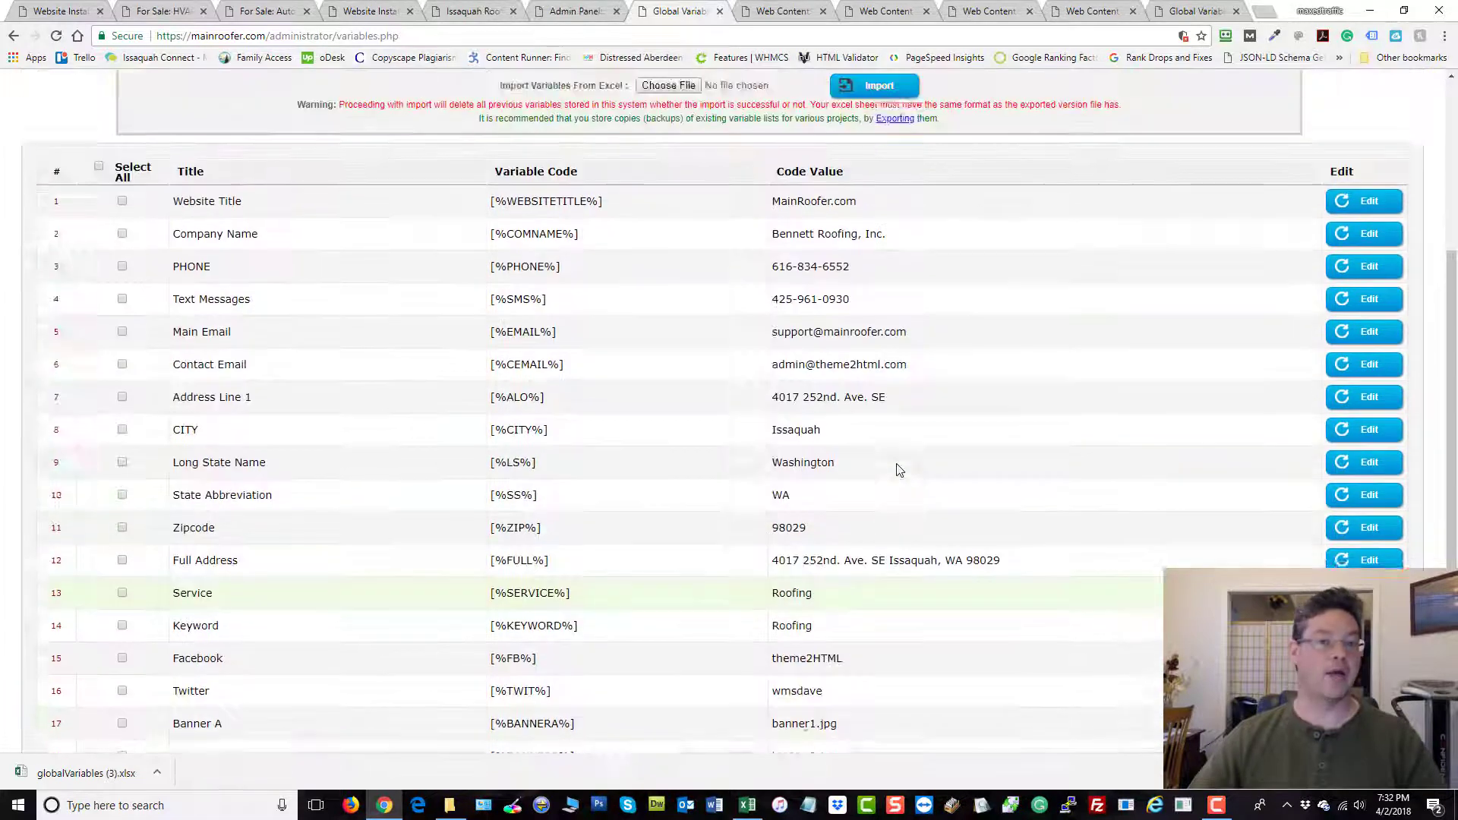
- Return to globalVariables (3).xlsx in Excel, clear the column A selection, and save the workbook
left_click(746, 806)
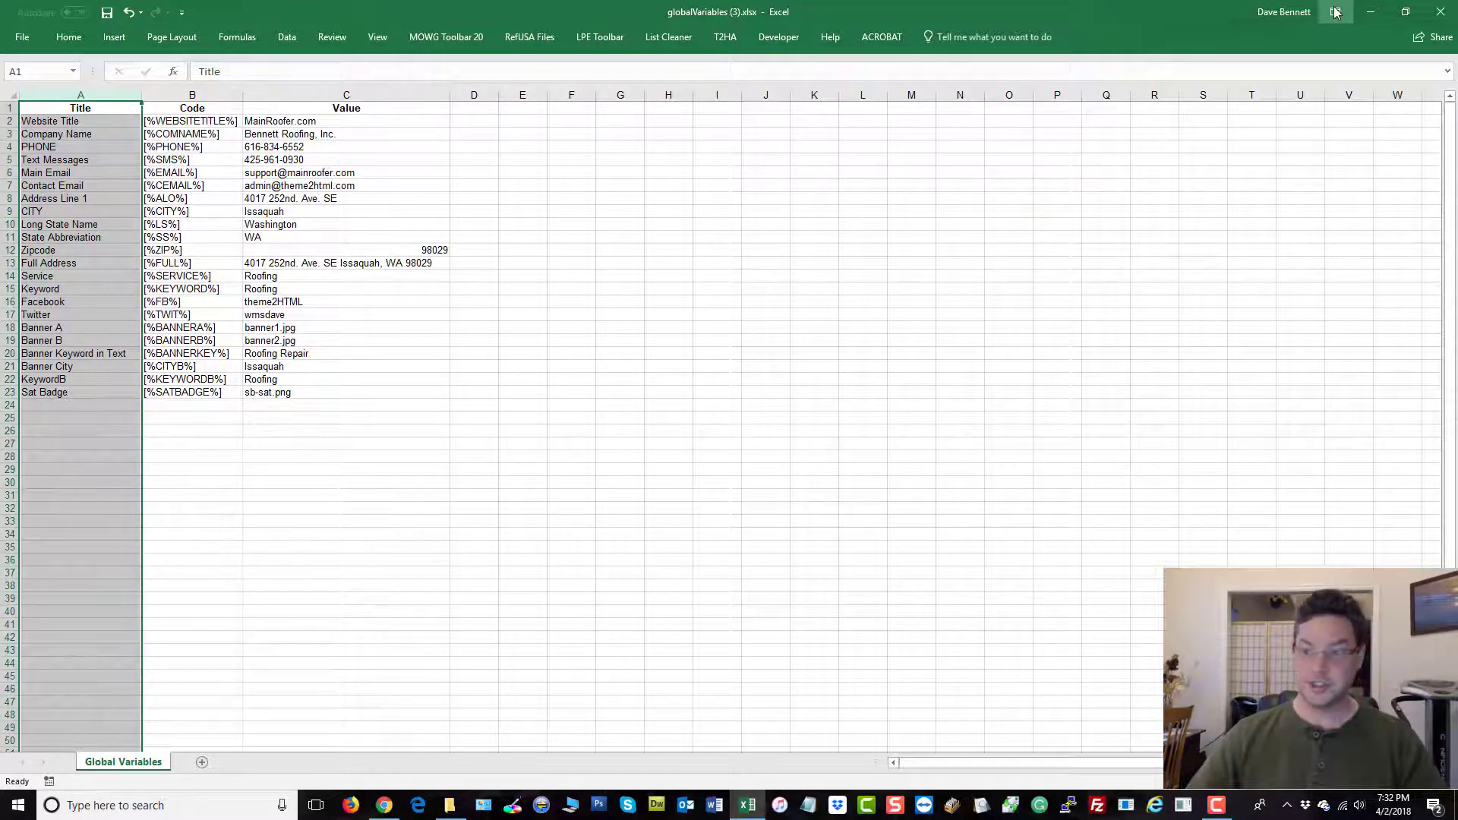
left_click(1044, 327)
left_click(107, 12)
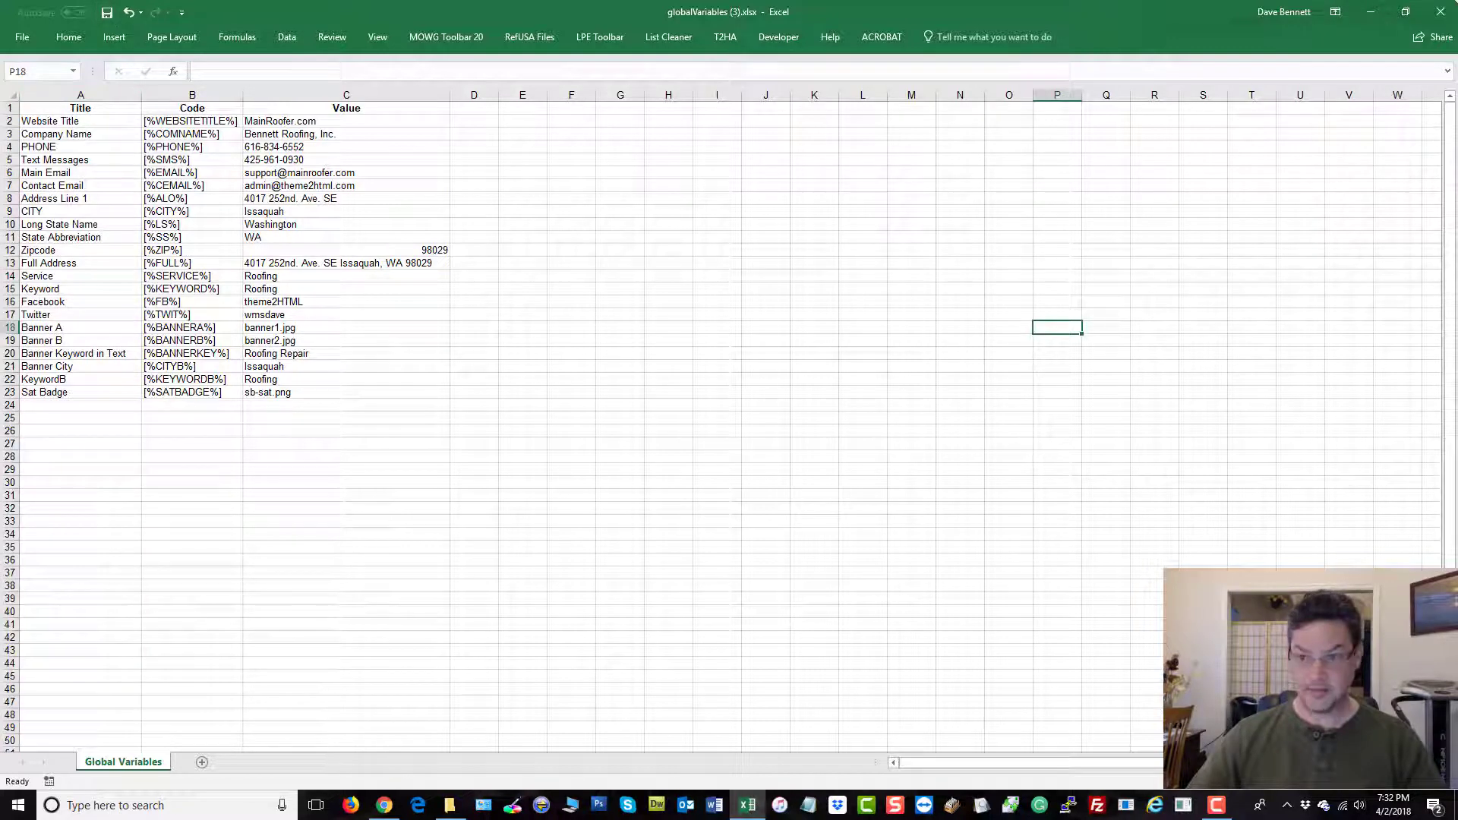
- Go back to the site's Global Variables page and examine its import notes and the full variable list
left_click(1371, 11)
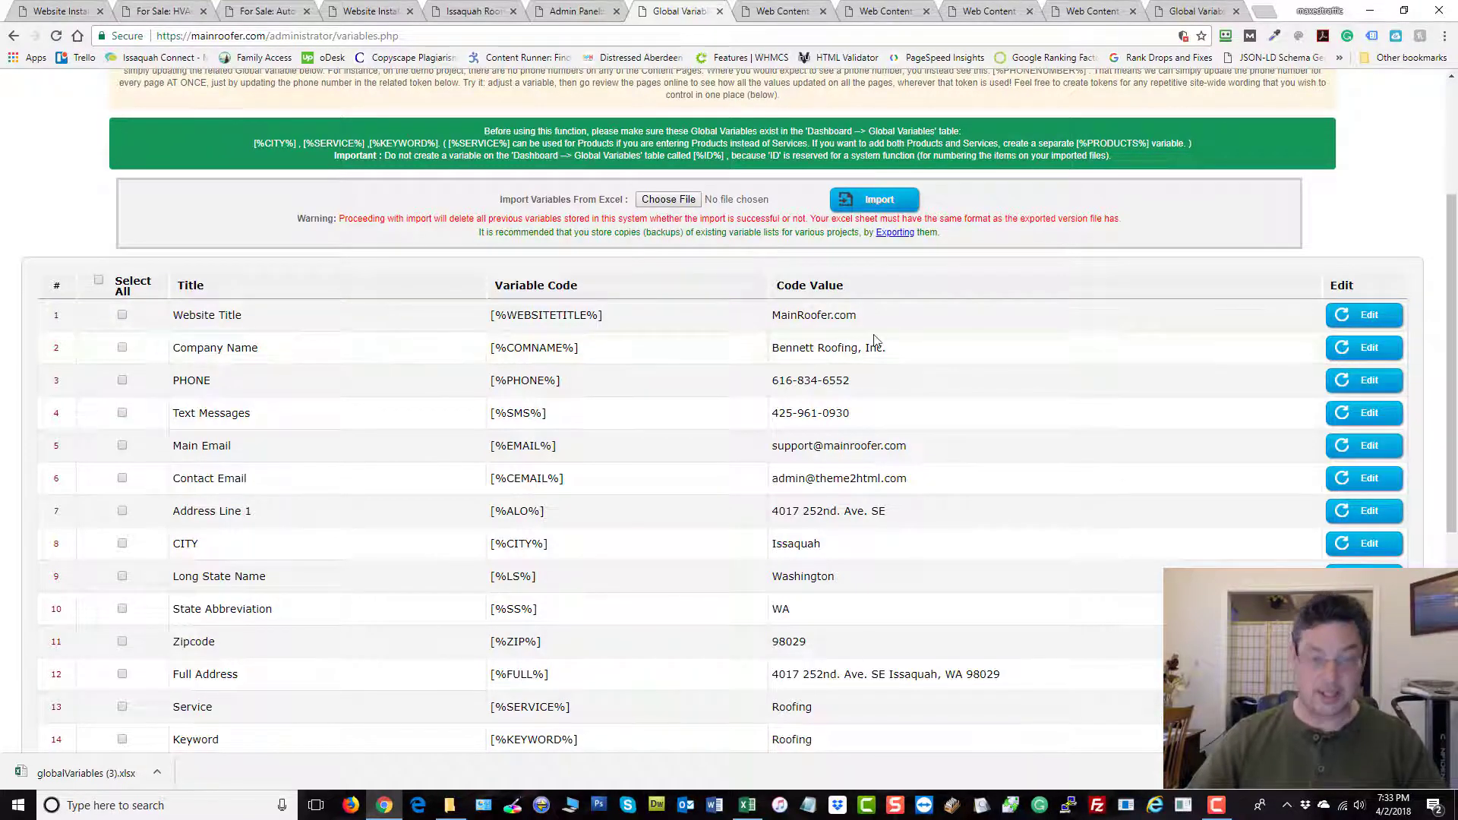
scroll(755, 266, "down", 5)
scroll(843, 197, "up", 2)
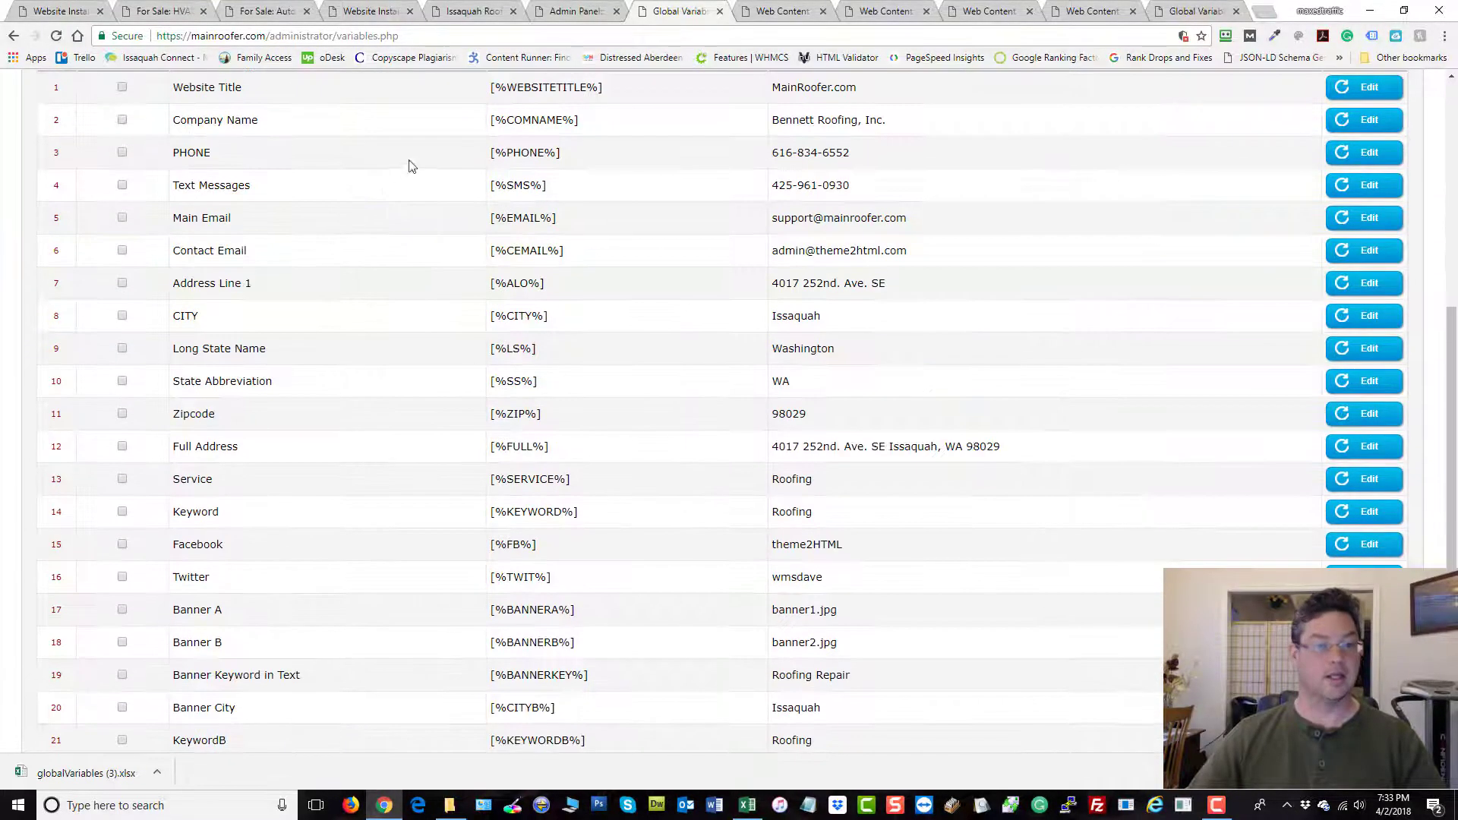
scroll(873, 304, "up", 5)
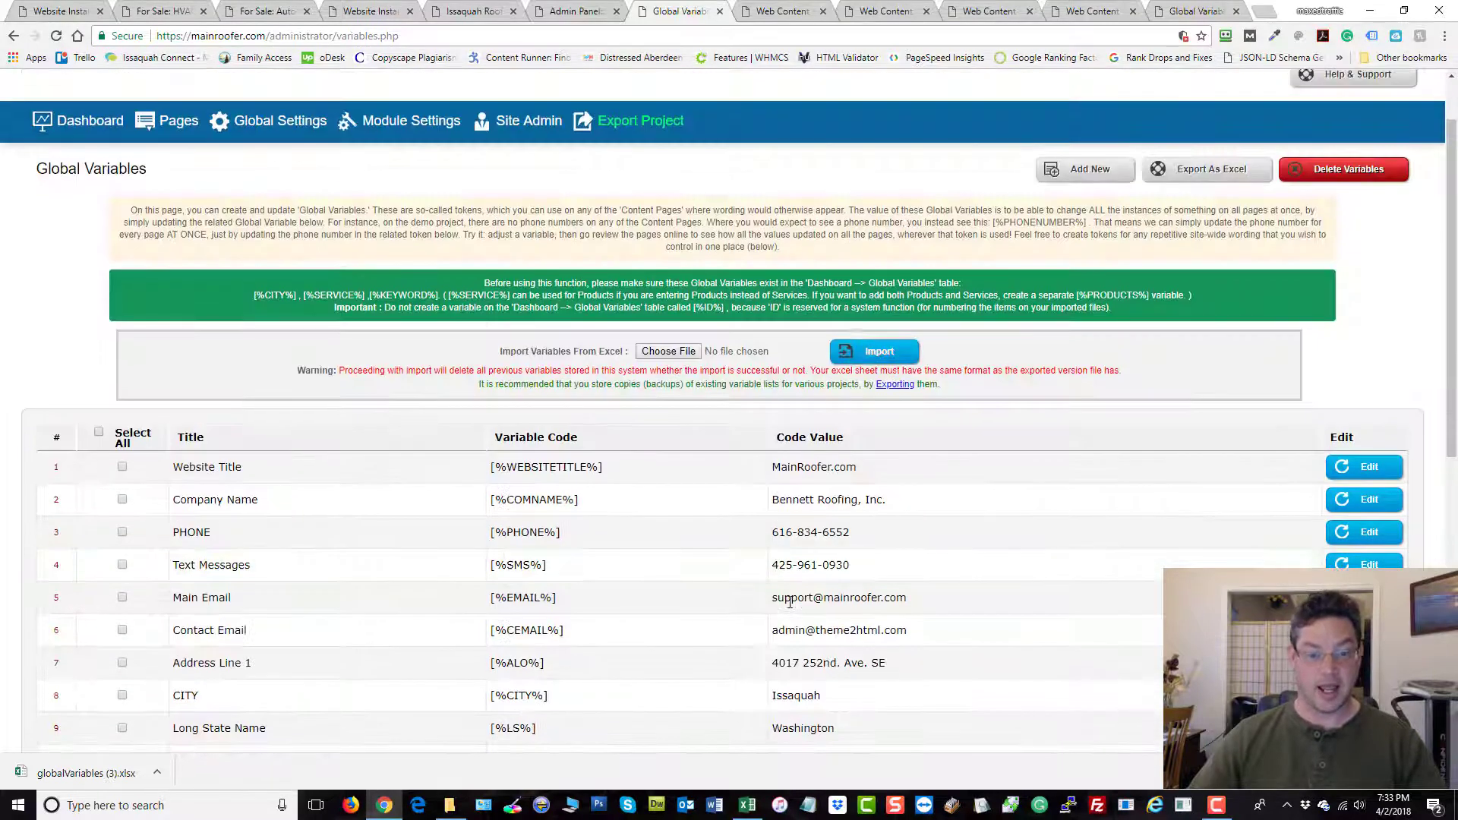
scroll(999, 538, "down", 3)
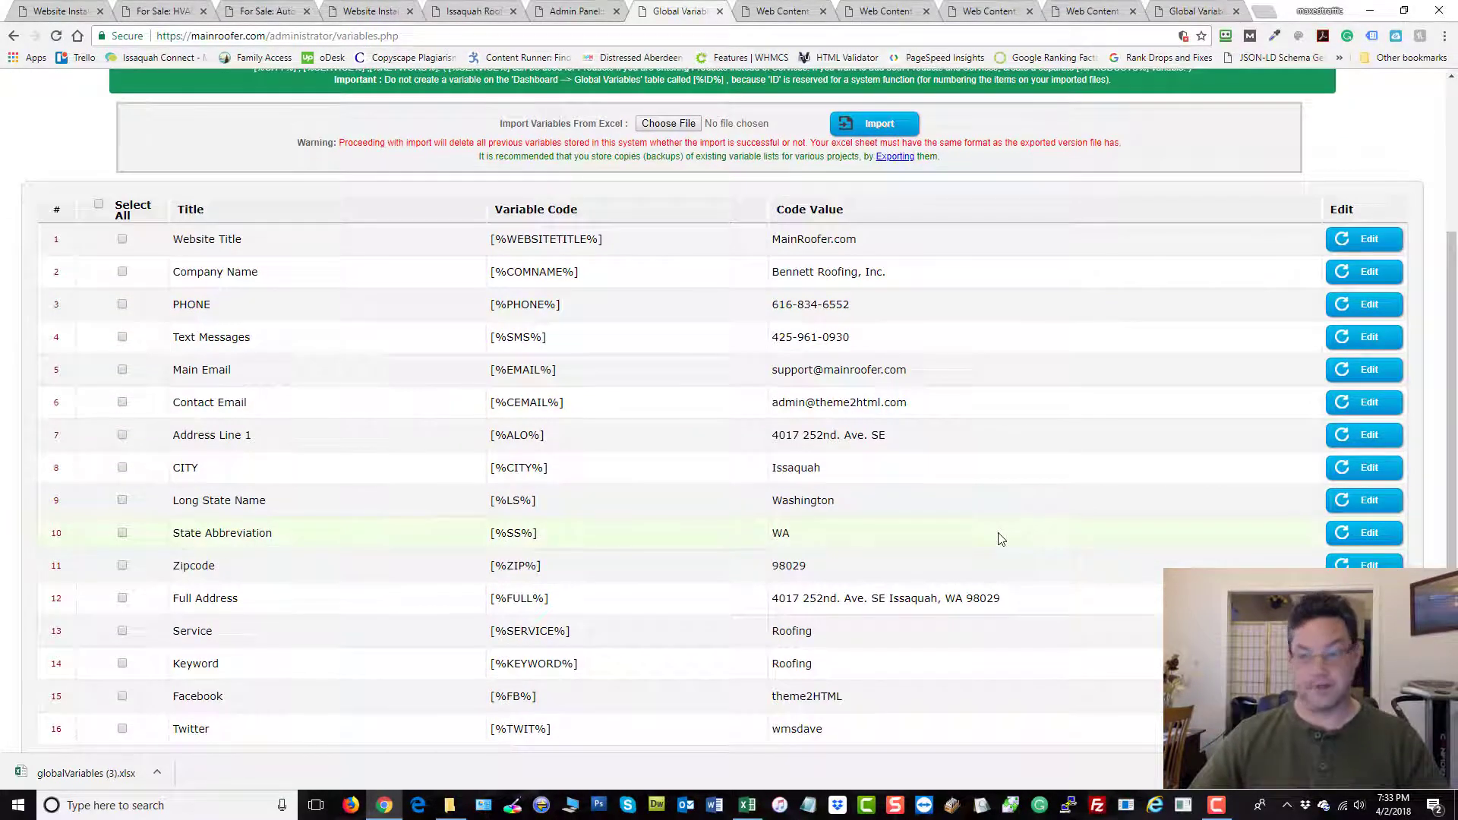
scroll(1024, 519, "up", 3)
scroll(1020, 513, "up", 1)
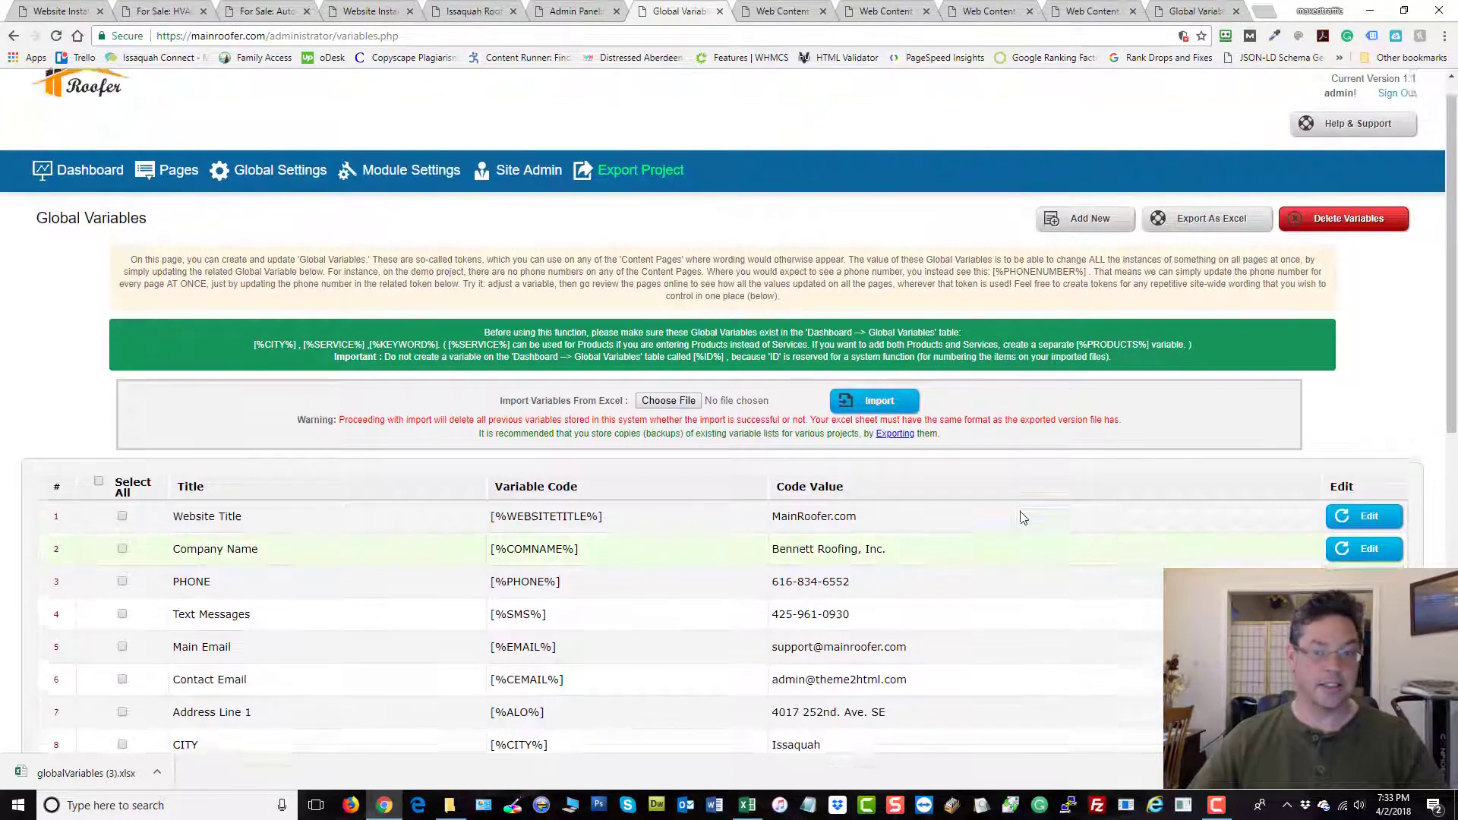
scroll(544, 475, "down", 4)
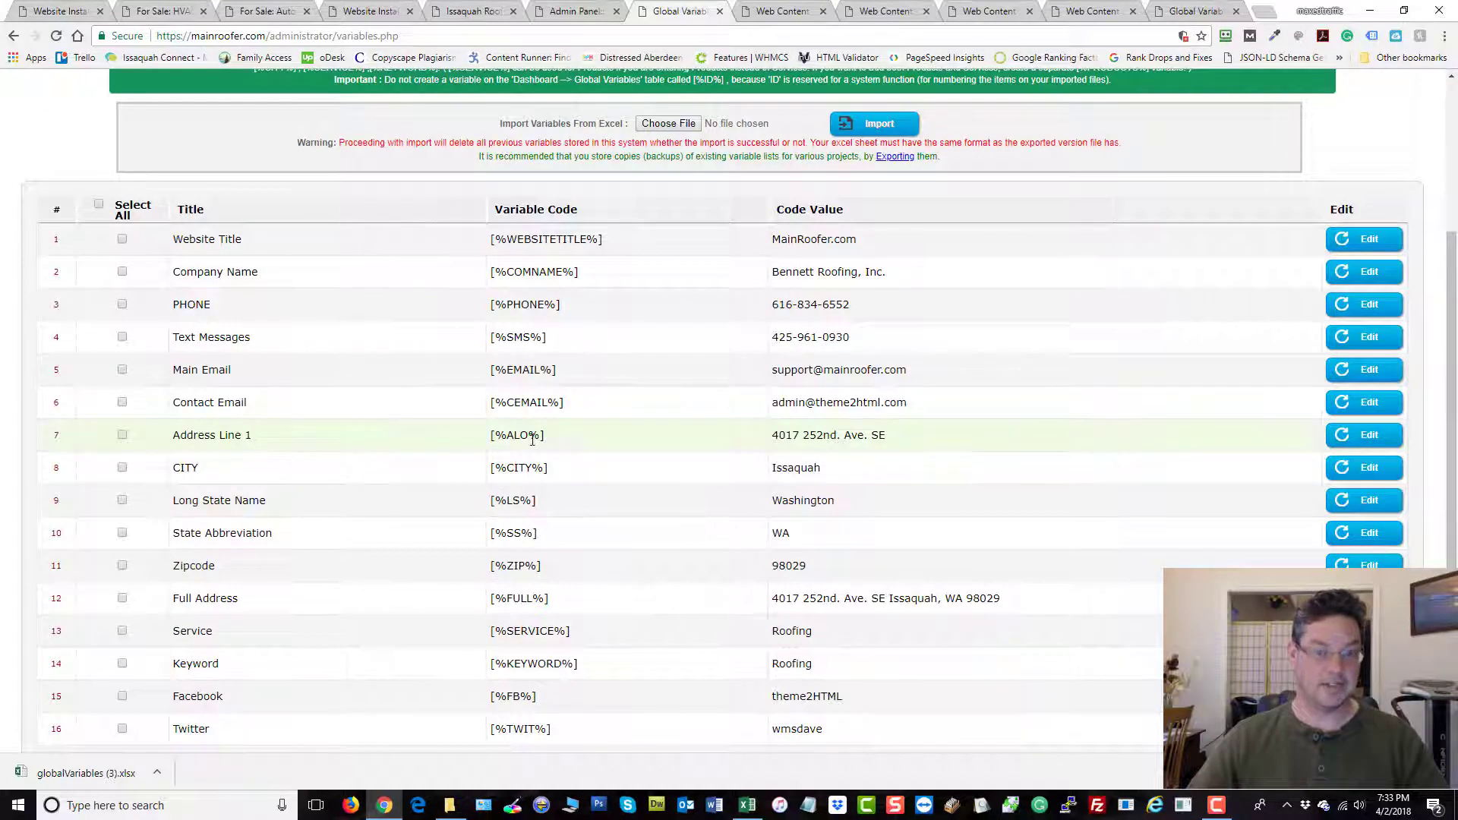
scroll(666, 416, "up", 4)
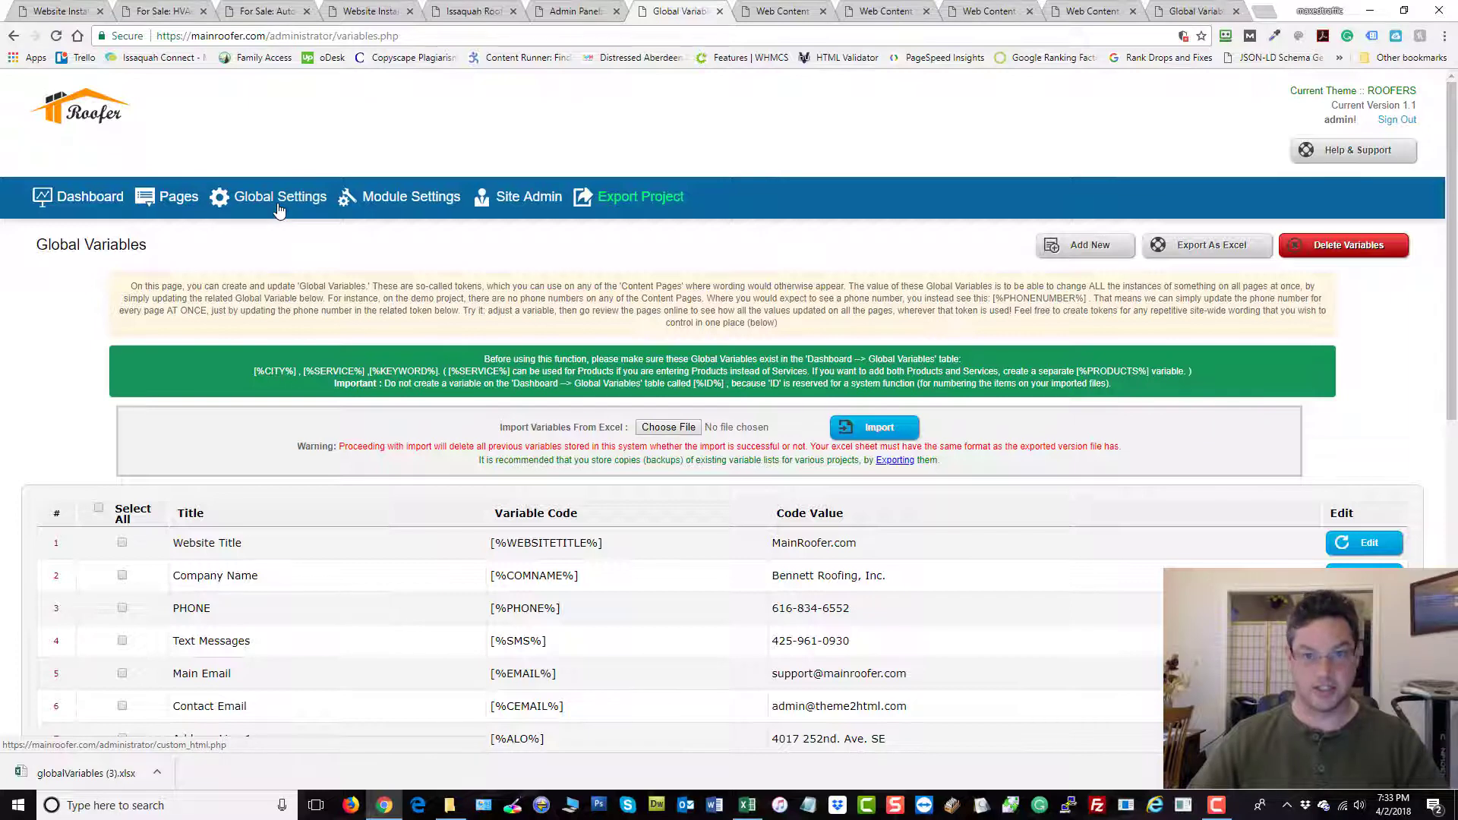
scroll(585, 429, "down", 4)
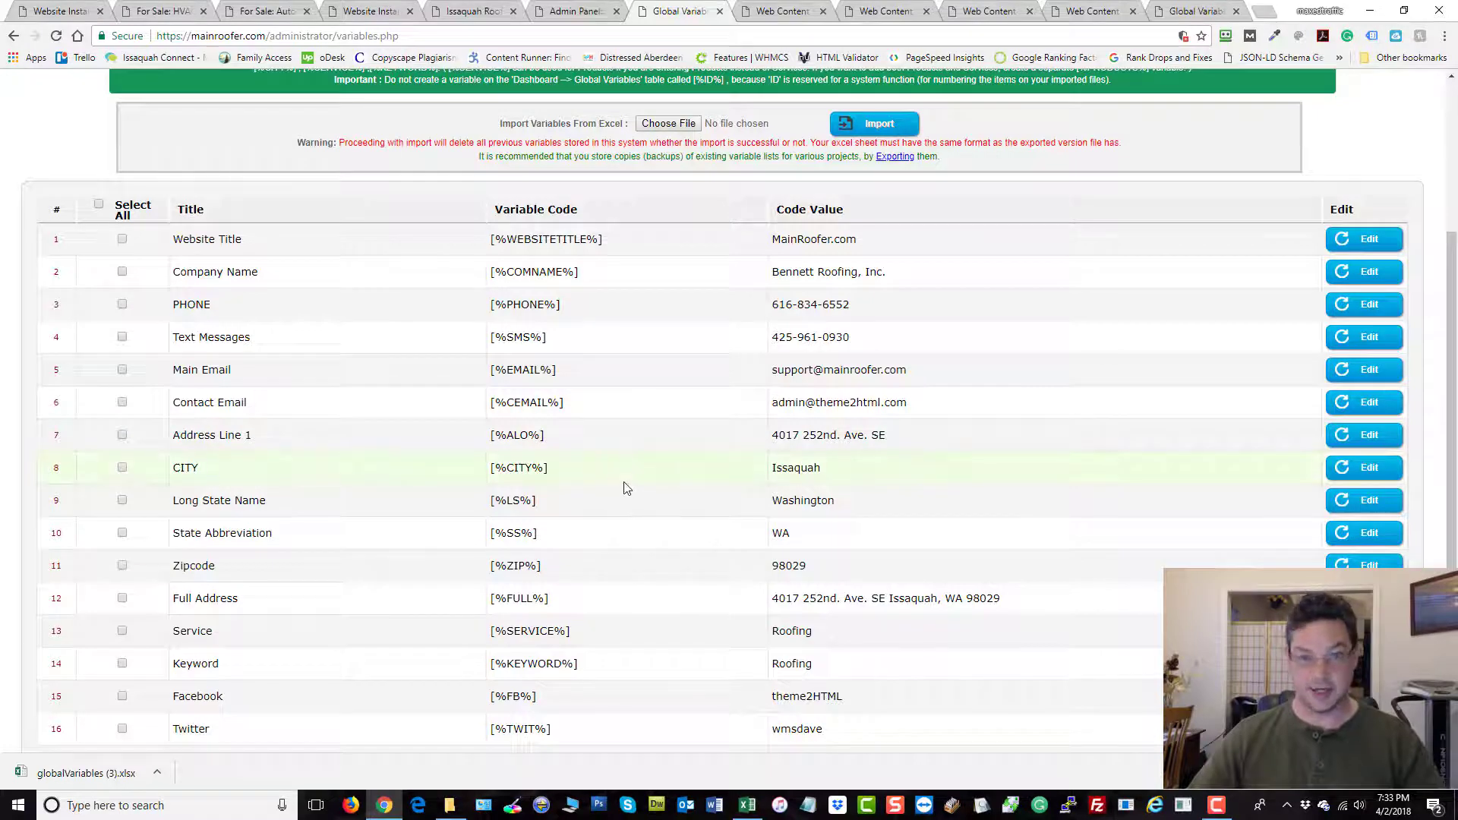
scroll(626, 488, "up", 4)
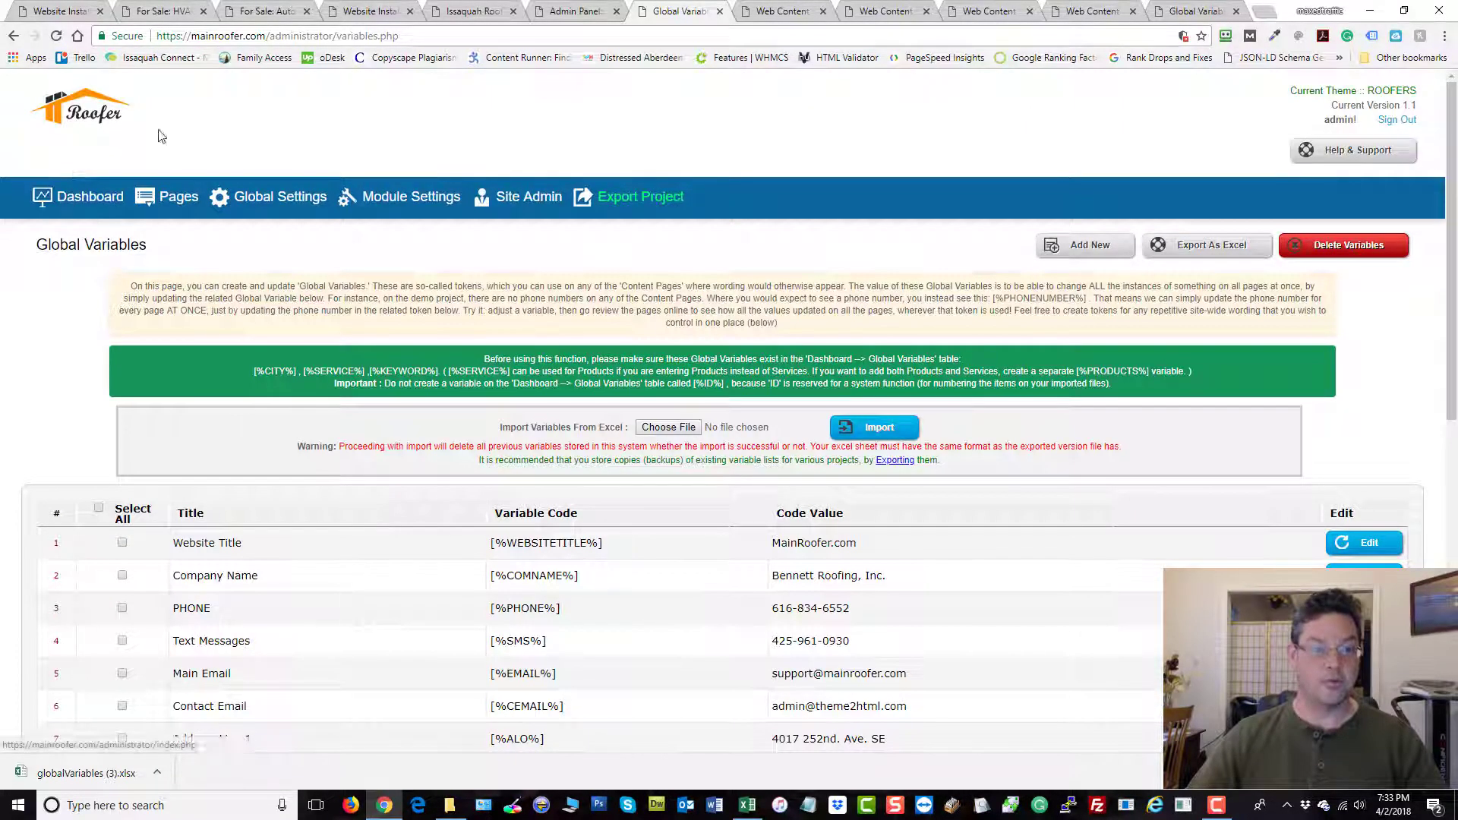
- Show the Batch GV module on the site's admin panel dashboard and switch back to globalVariables (3).xlsx in Excel
left_click(578, 11)
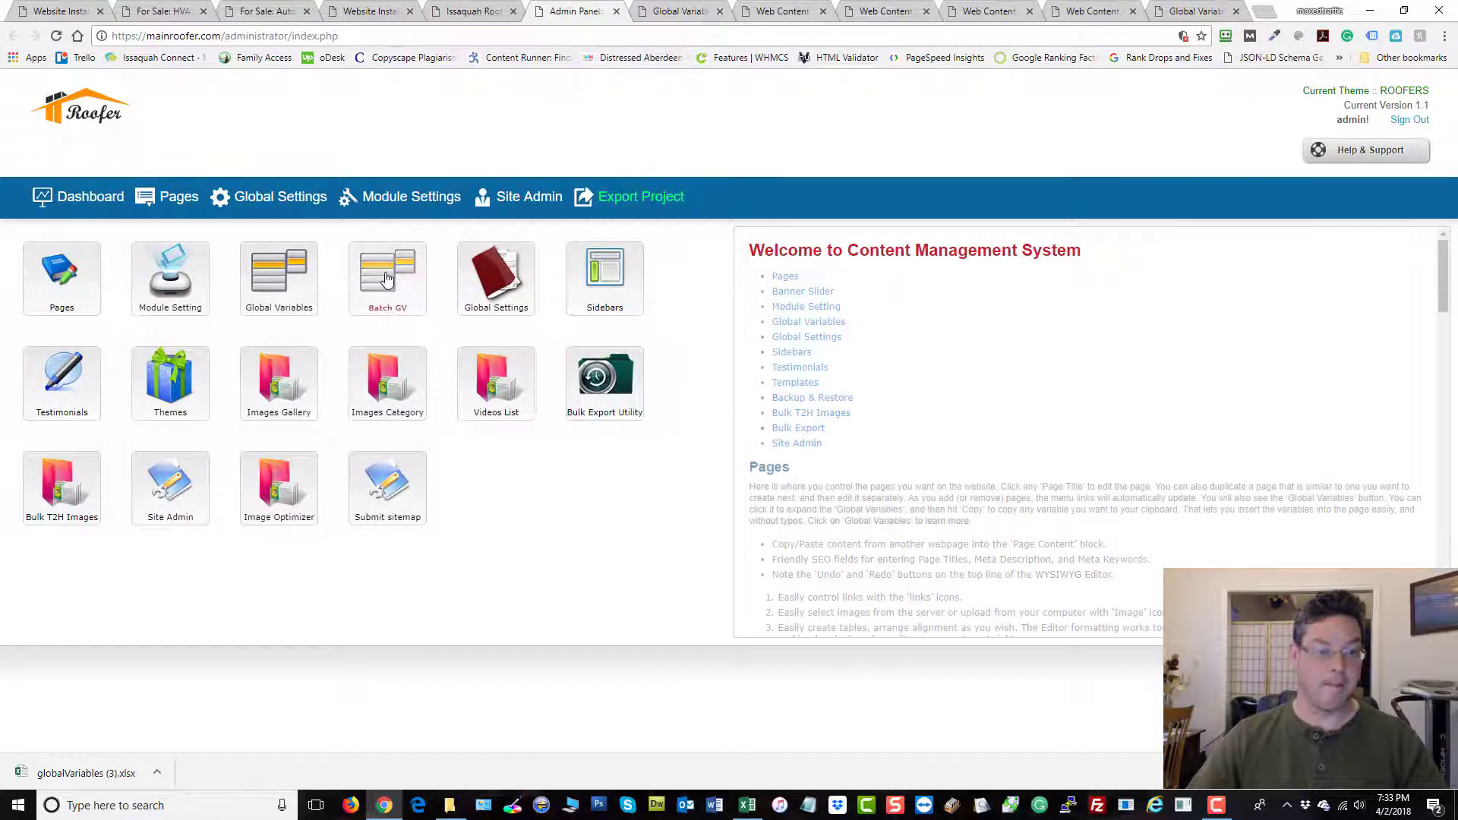
left_click(387, 279)
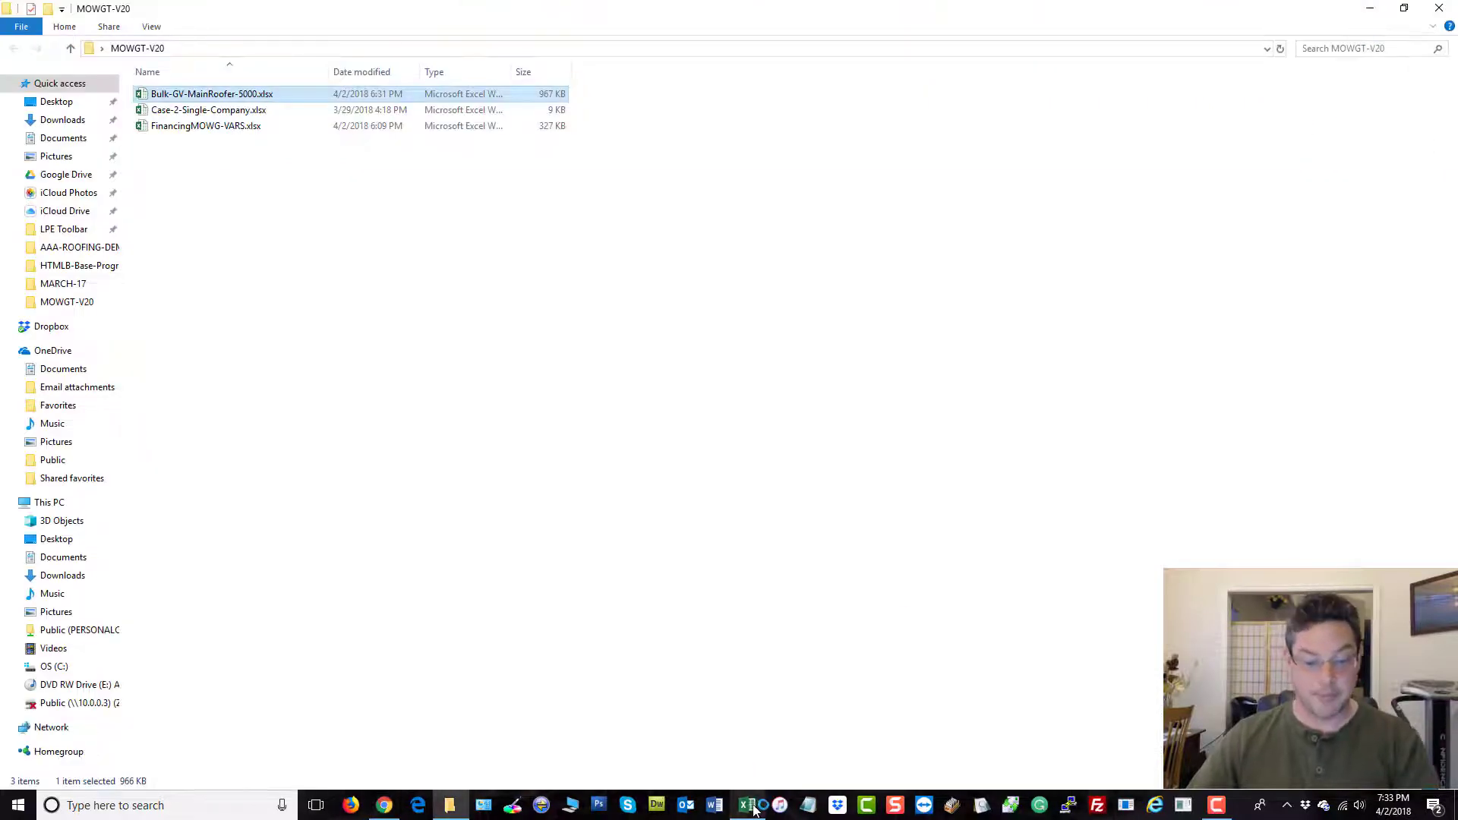
left_click(747, 805)
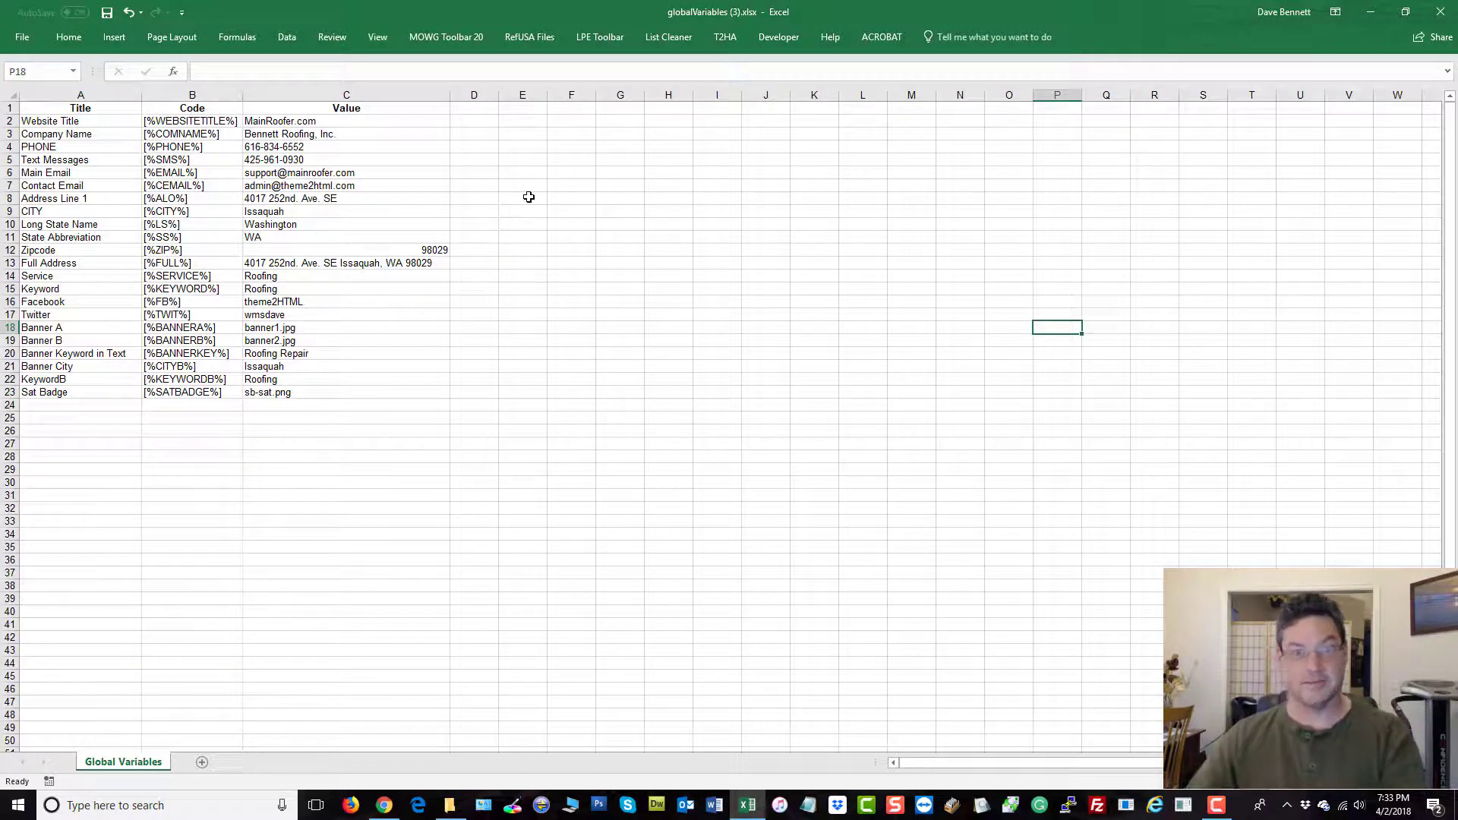
- Convert the exported global variables list to the batch import format with MOWG Toolbar 20's GV to Batch, and dismiss the completion message
left_click(453, 39)
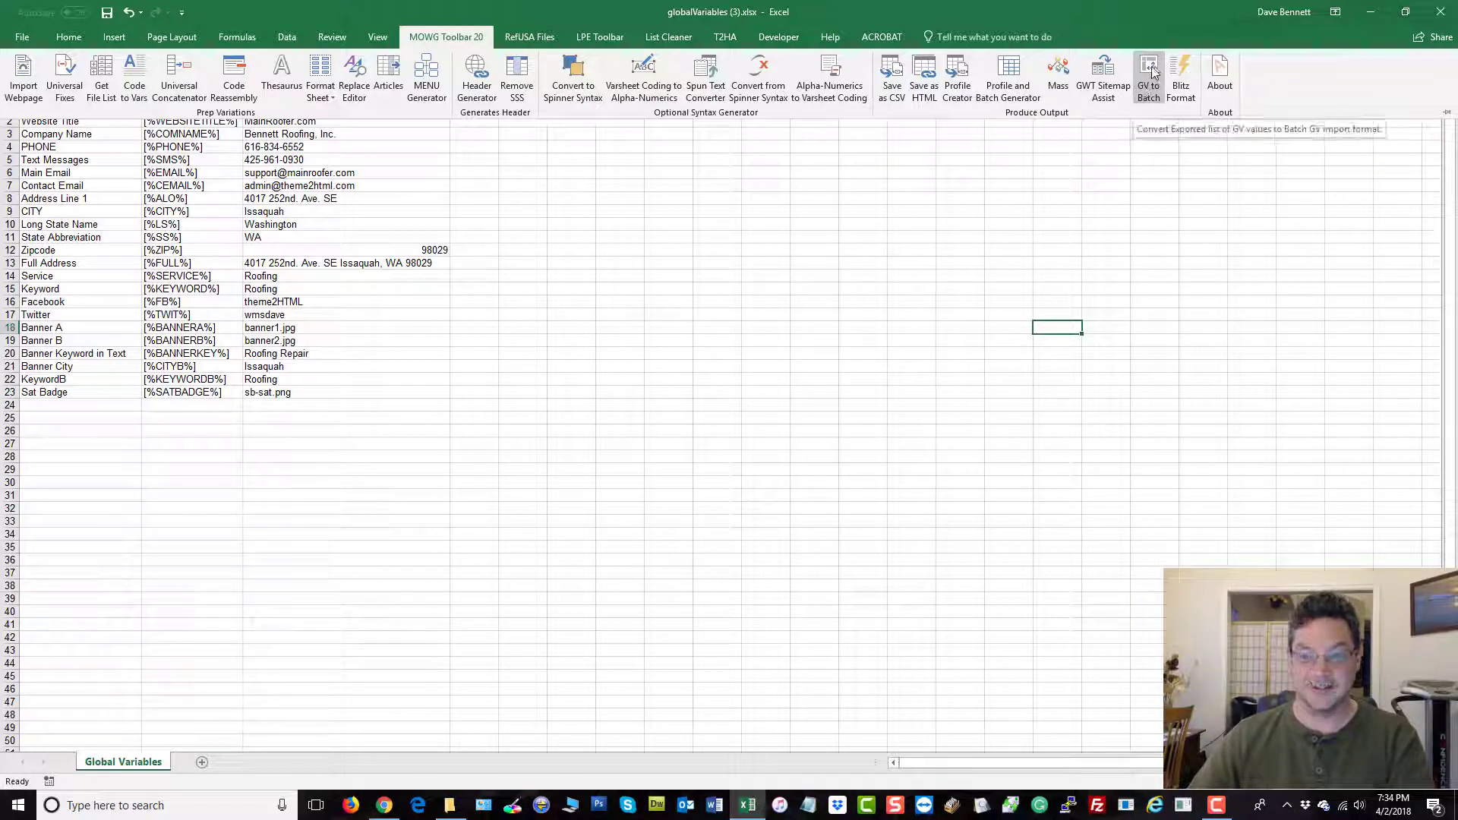
left_click(1149, 71)
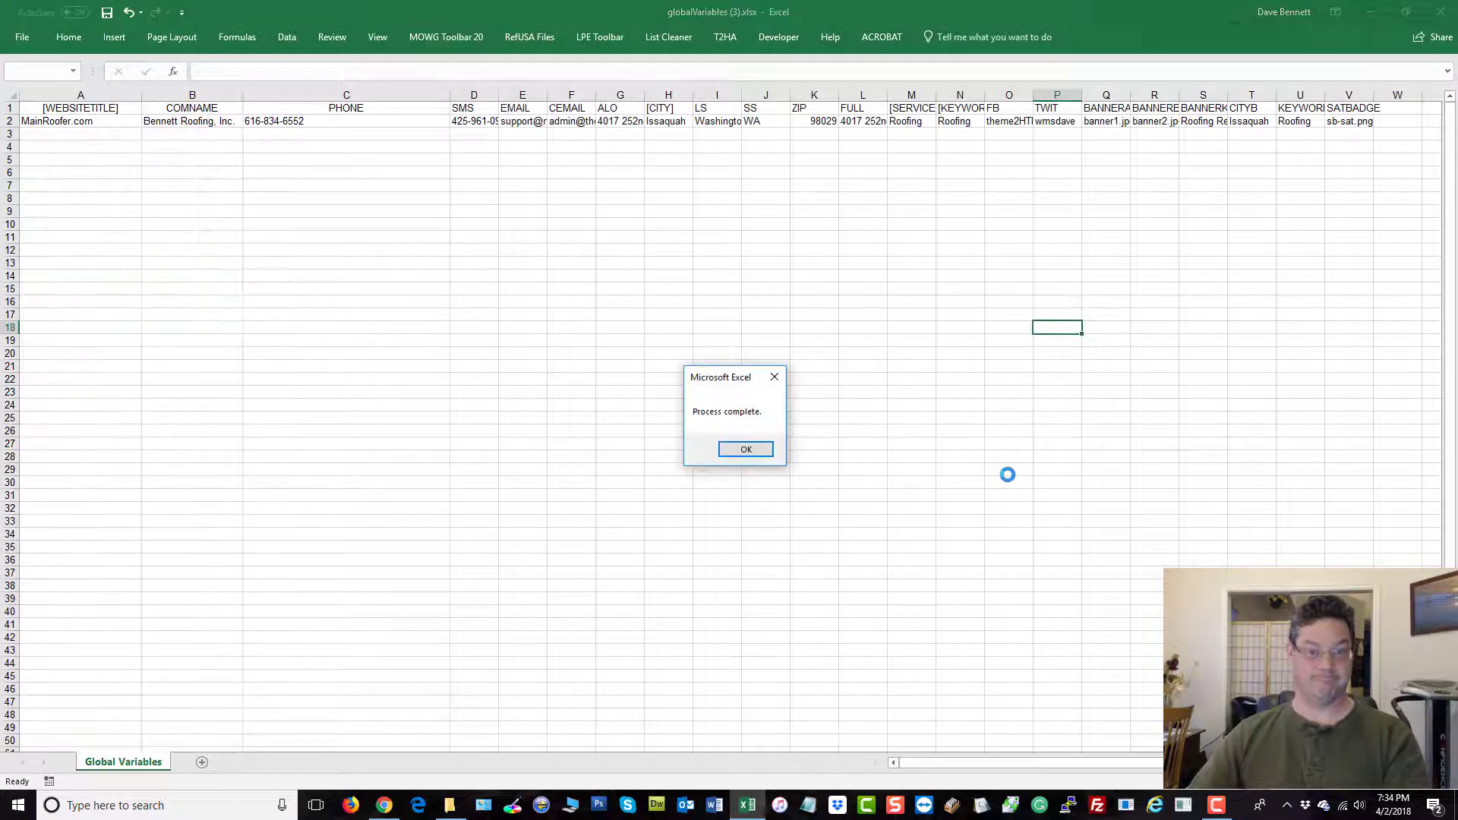
left_click(755, 451)
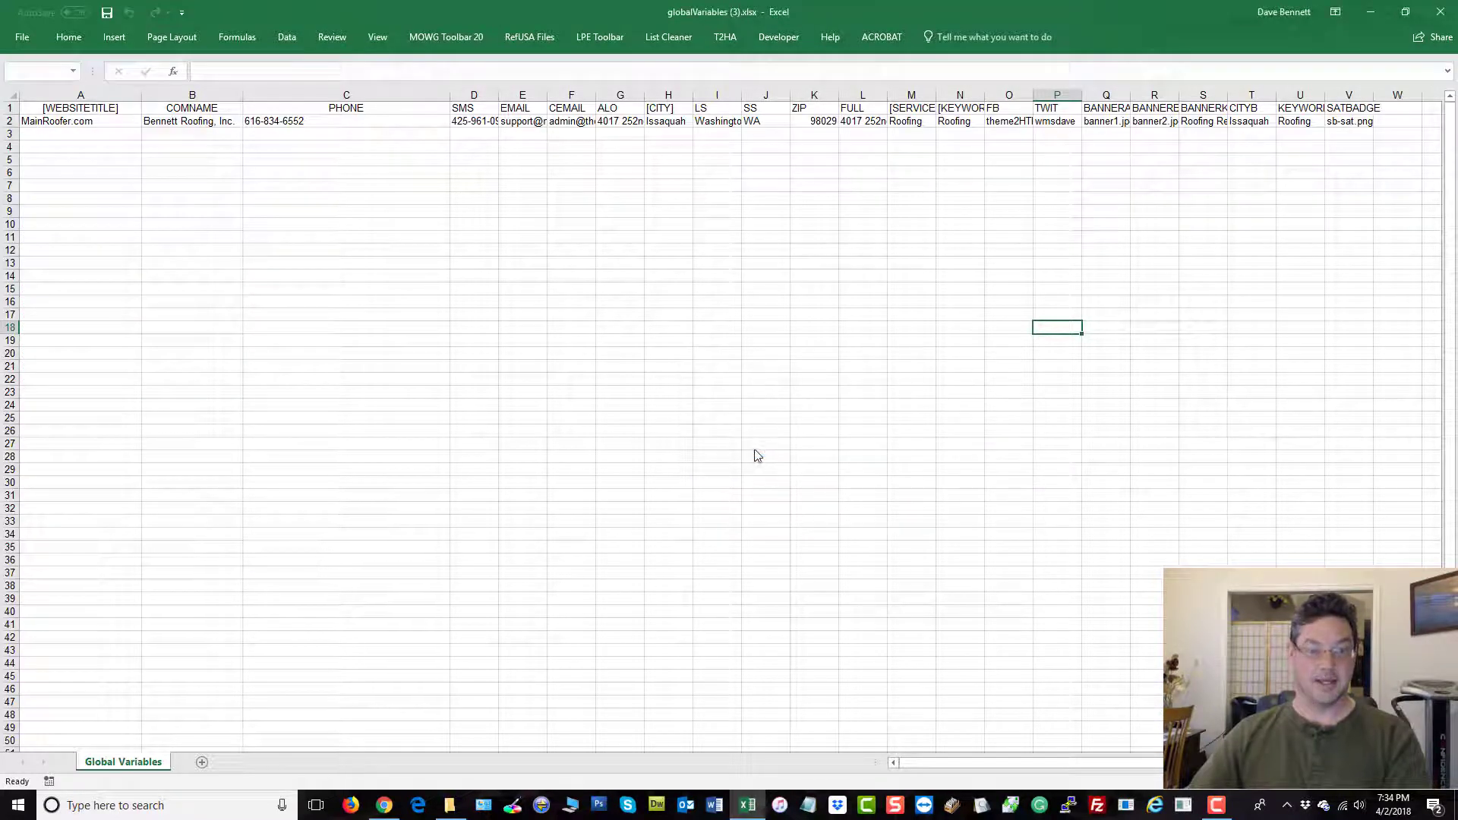
- Make the header row bold and fit the [WEBSITETITLE] column's width to its contents
left_click(10, 107)
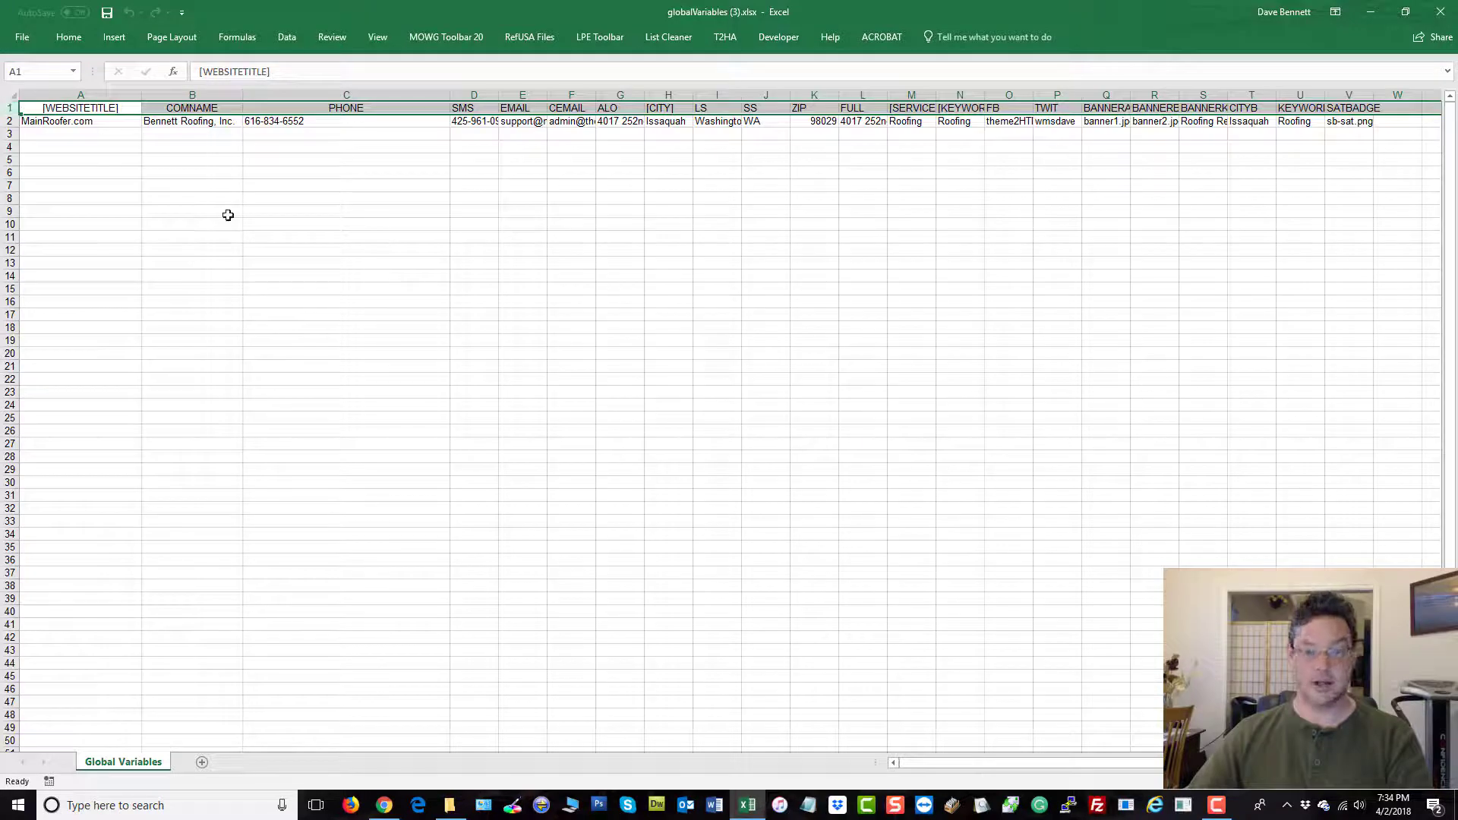
key("ctrl+b")
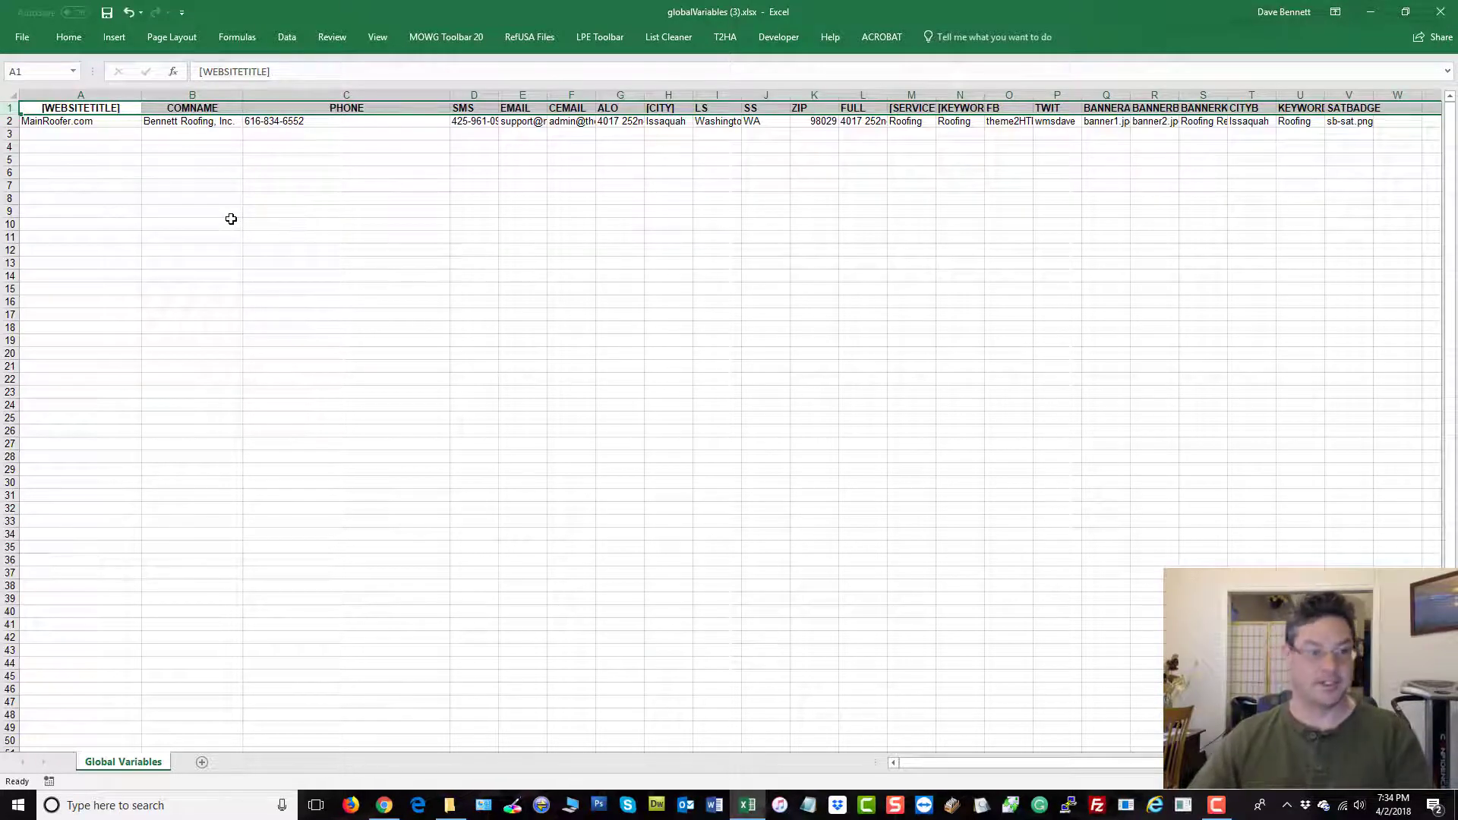
double_click(142, 93)
left_click(905, 328)
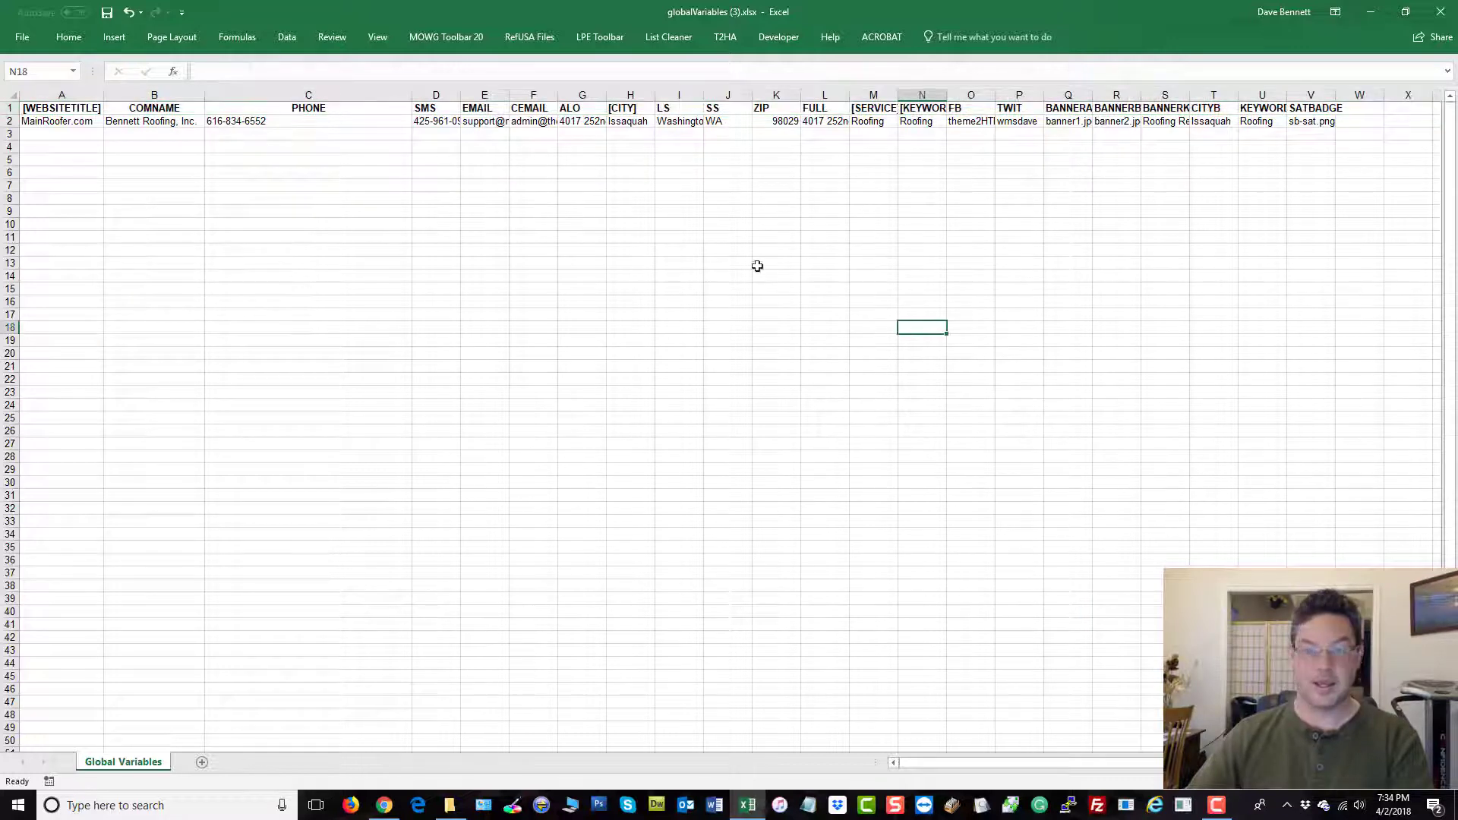
- Fit the widths of all the sheet's columns to their contents and save the workbook
left_click(11, 95)
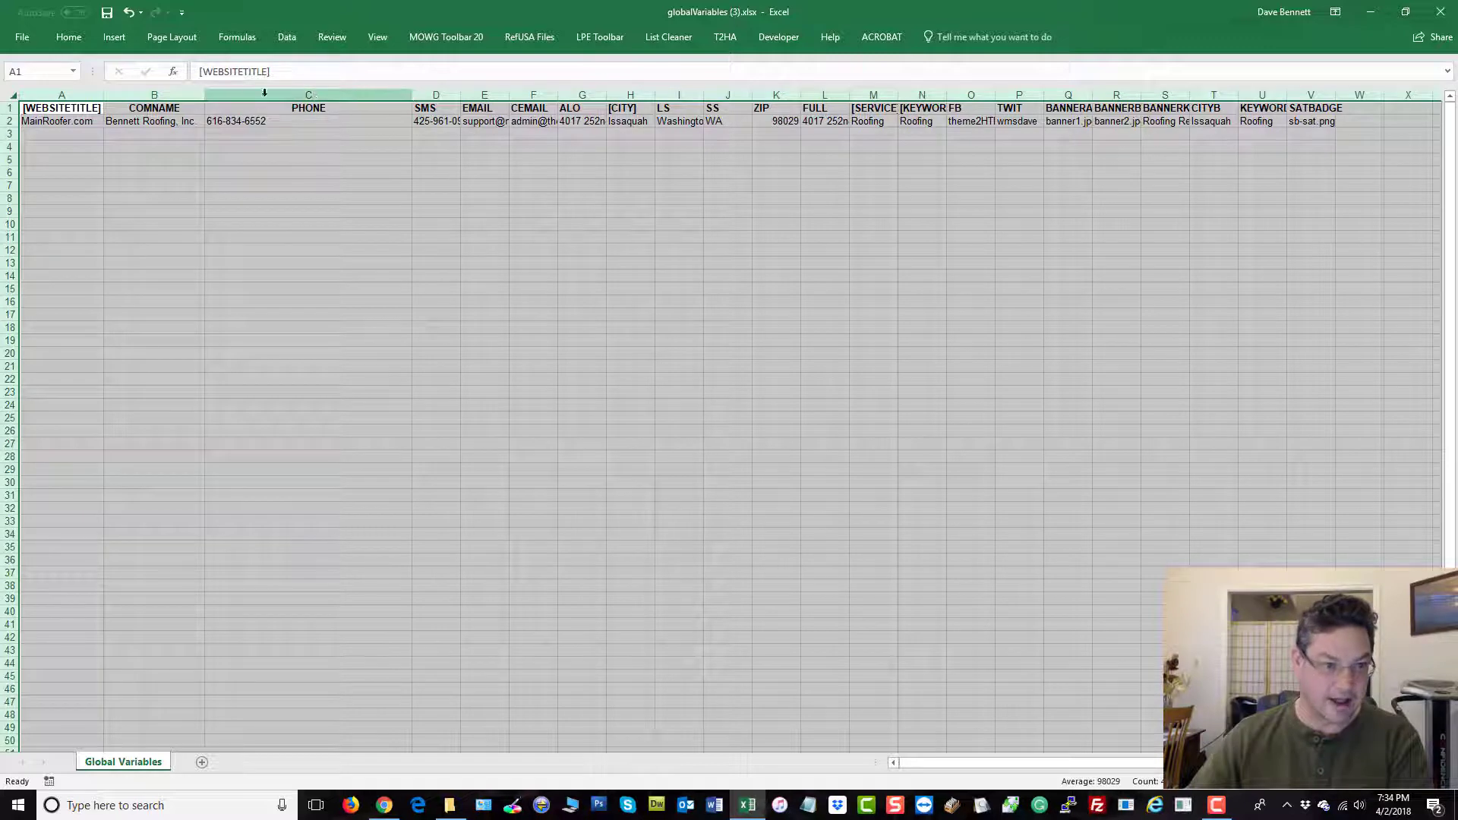
double_click(205, 93)
left_click(659, 288)
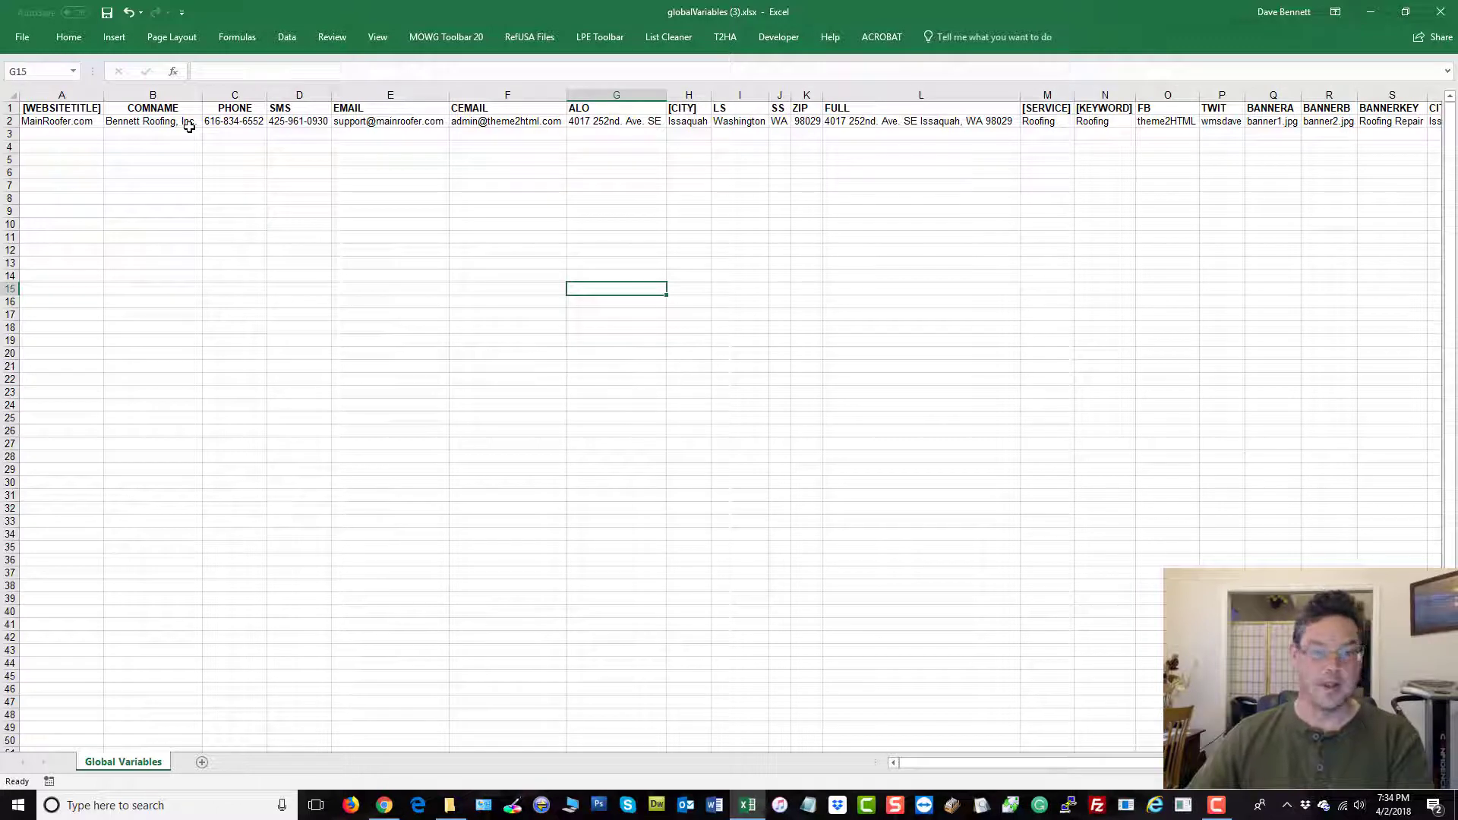
left_click(107, 12)
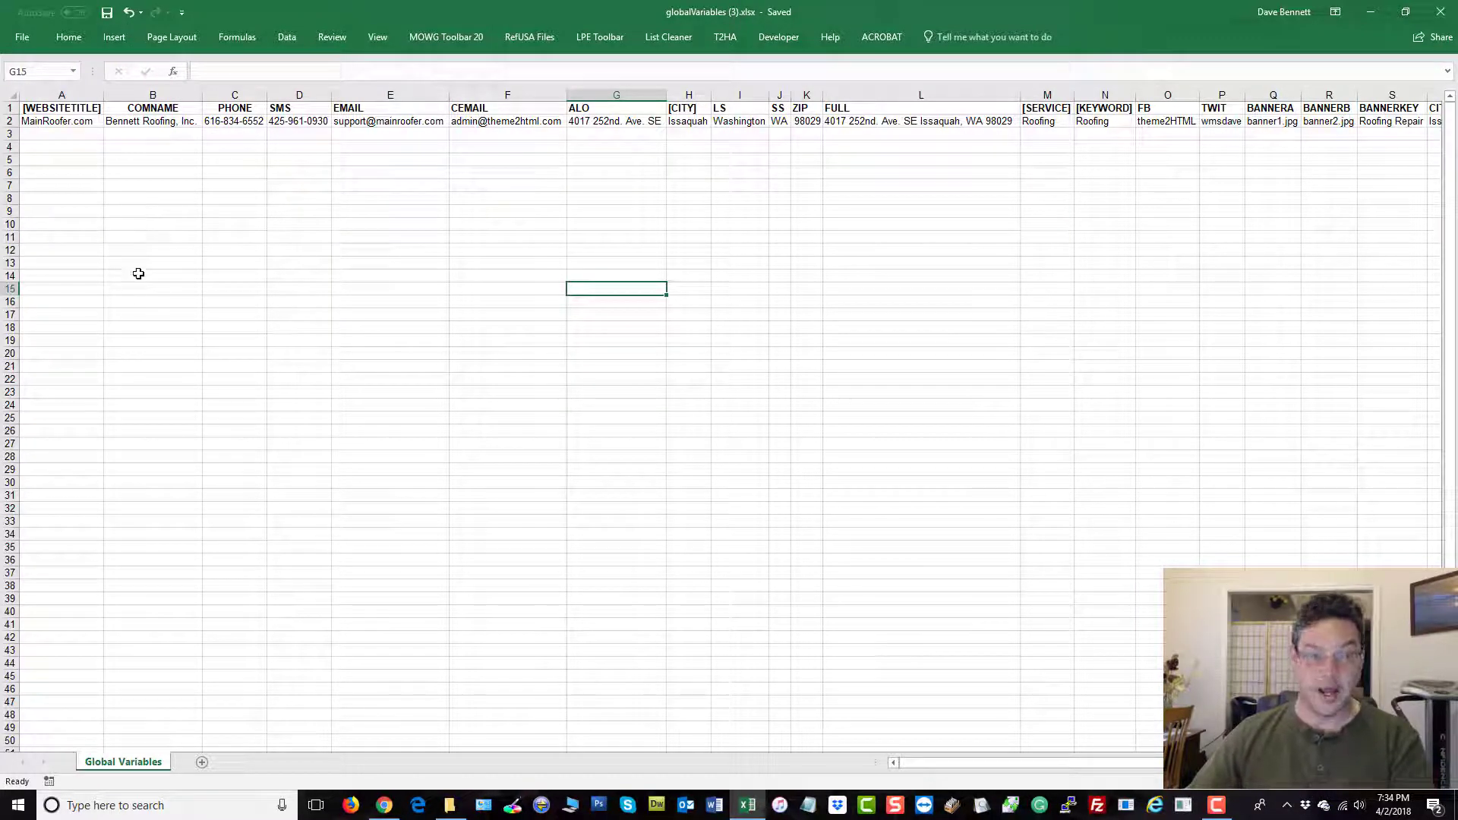
- Examine the empty rows beneath COMNAME, PHONE and SMS, and highlight the FB and TWIT columns
left_click_drag(141, 136, 144, 354)
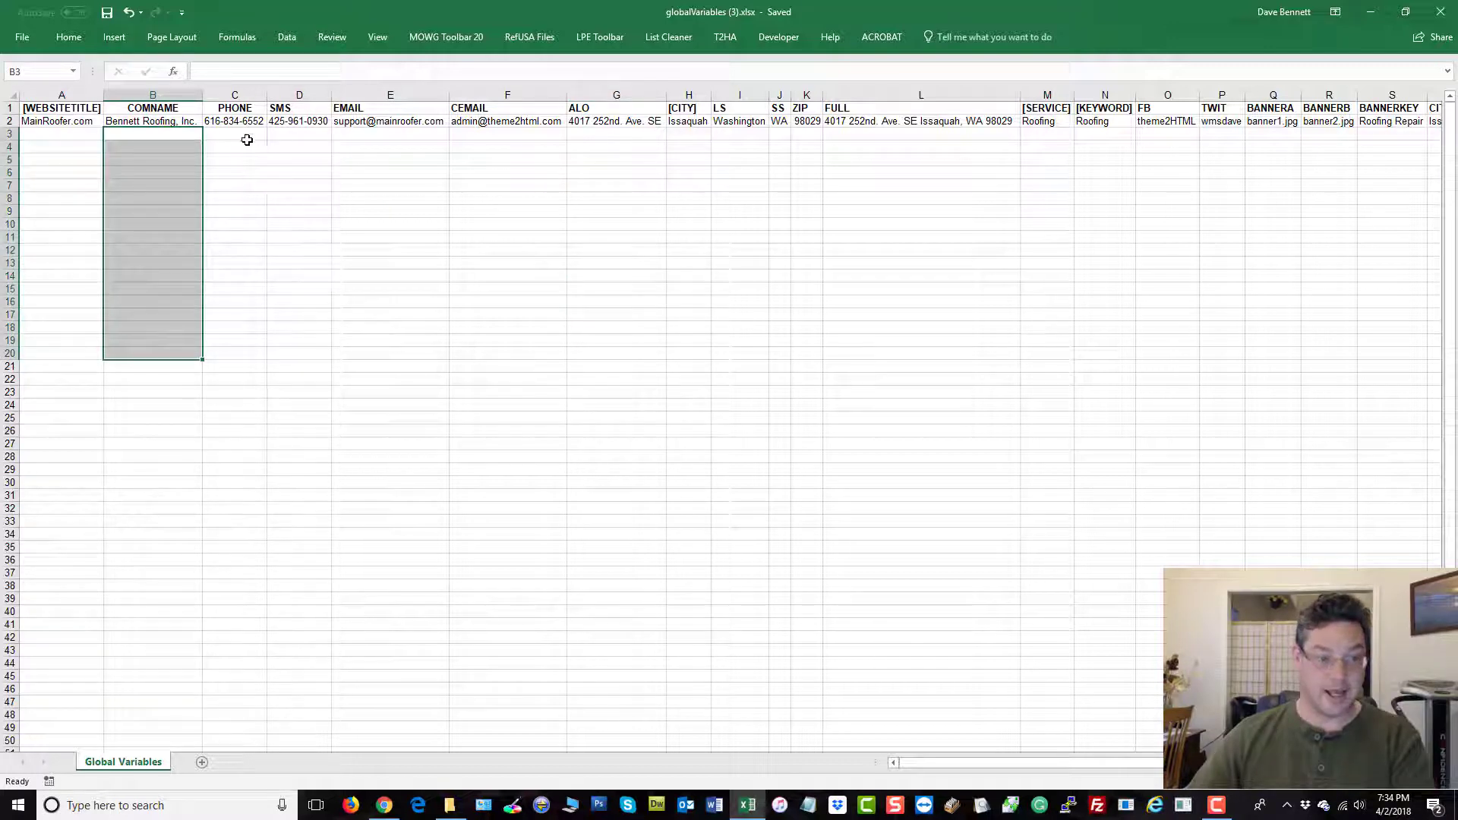
left_click_drag(247, 139, 237, 328)
left_click_drag(317, 134, 322, 288)
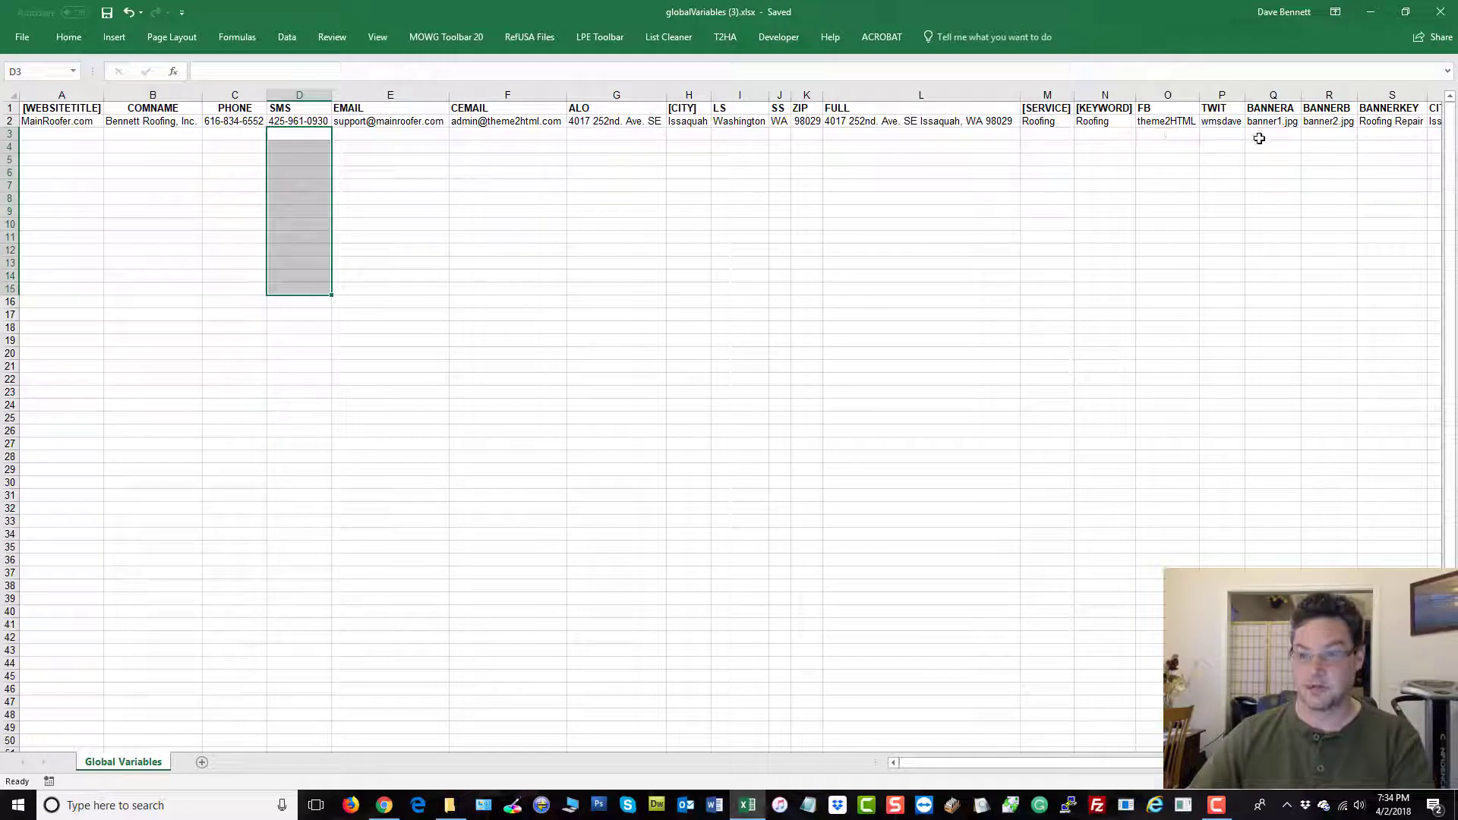
left_click_drag(1122, 763, 1171, 764)
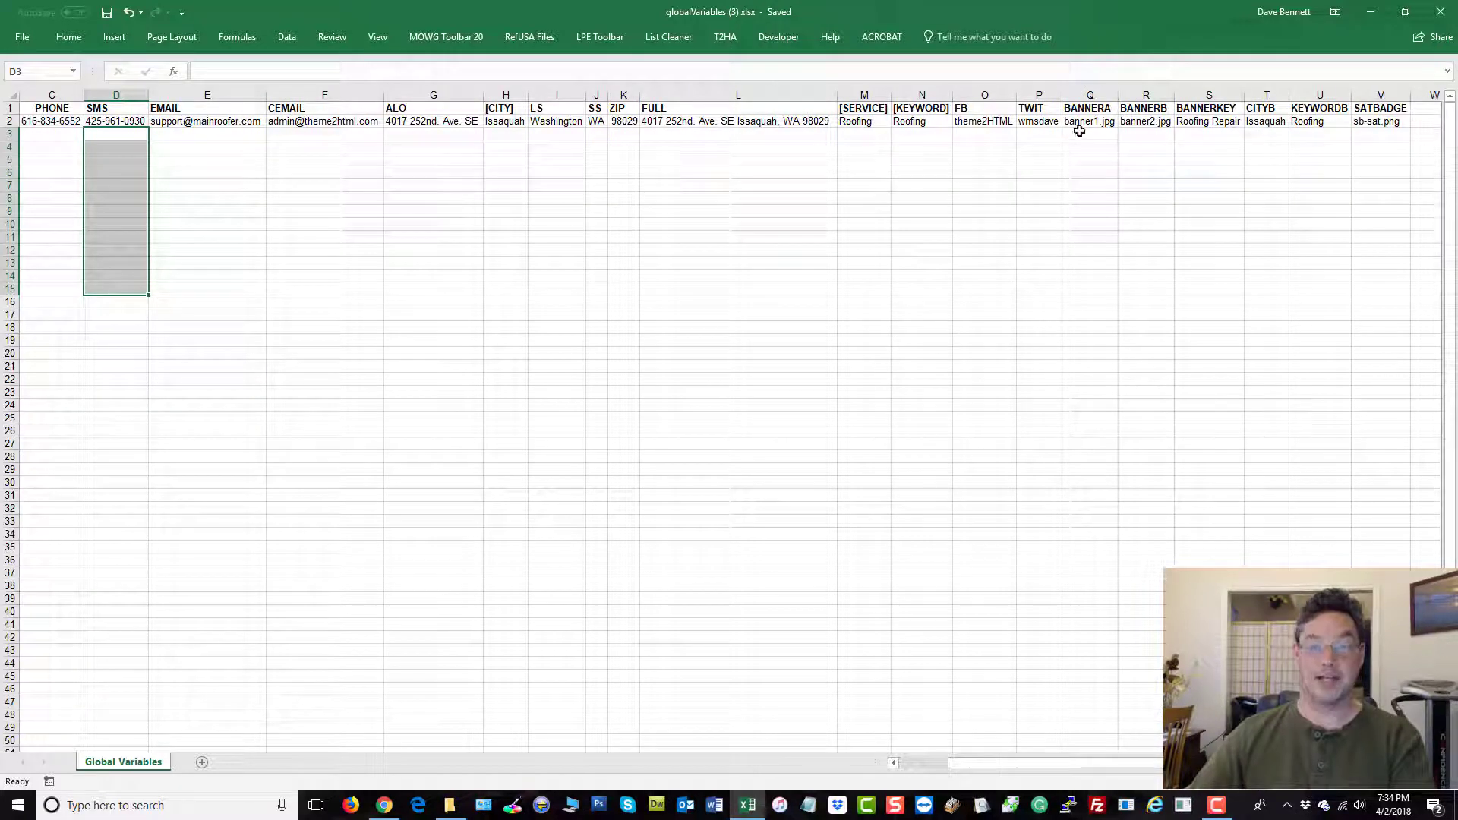
left_click_drag(987, 94, 1039, 97)
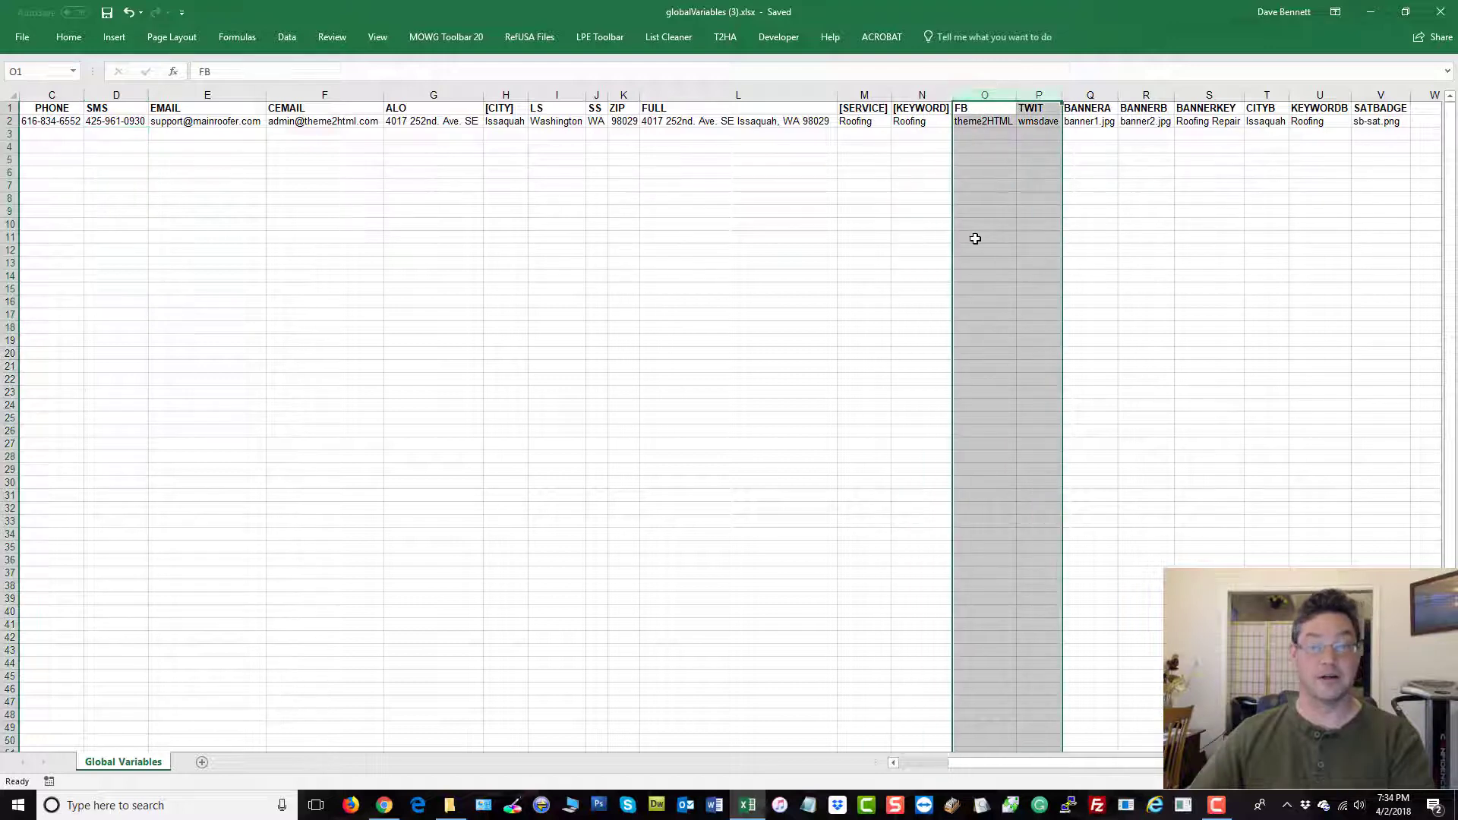
left_click(713, 331)
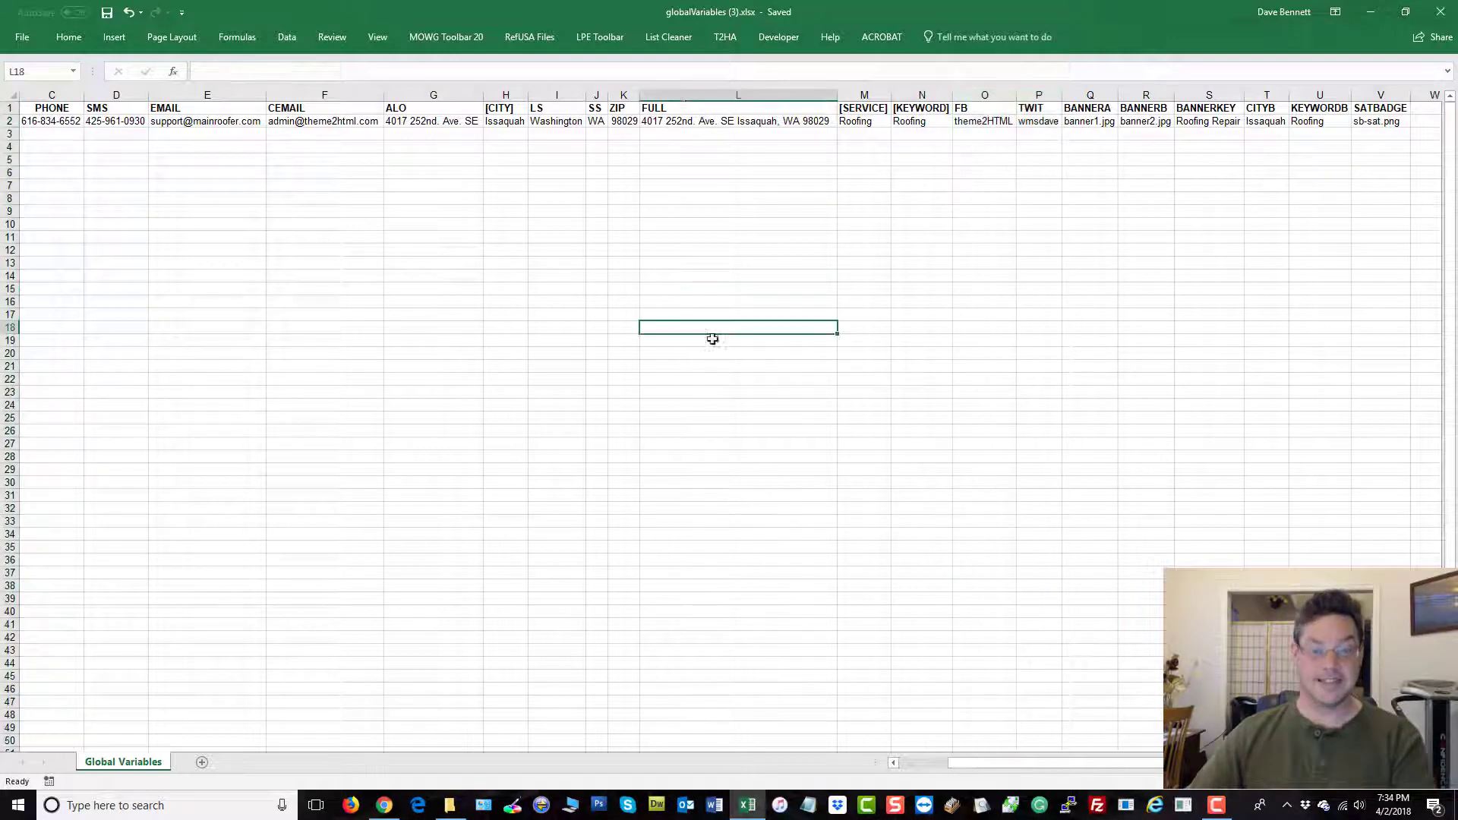
- Check the variable list on the site's Global Variables page in Chrome, and highlight the FB and TWIT columns back in the Excel workbook
left_click(383, 807)
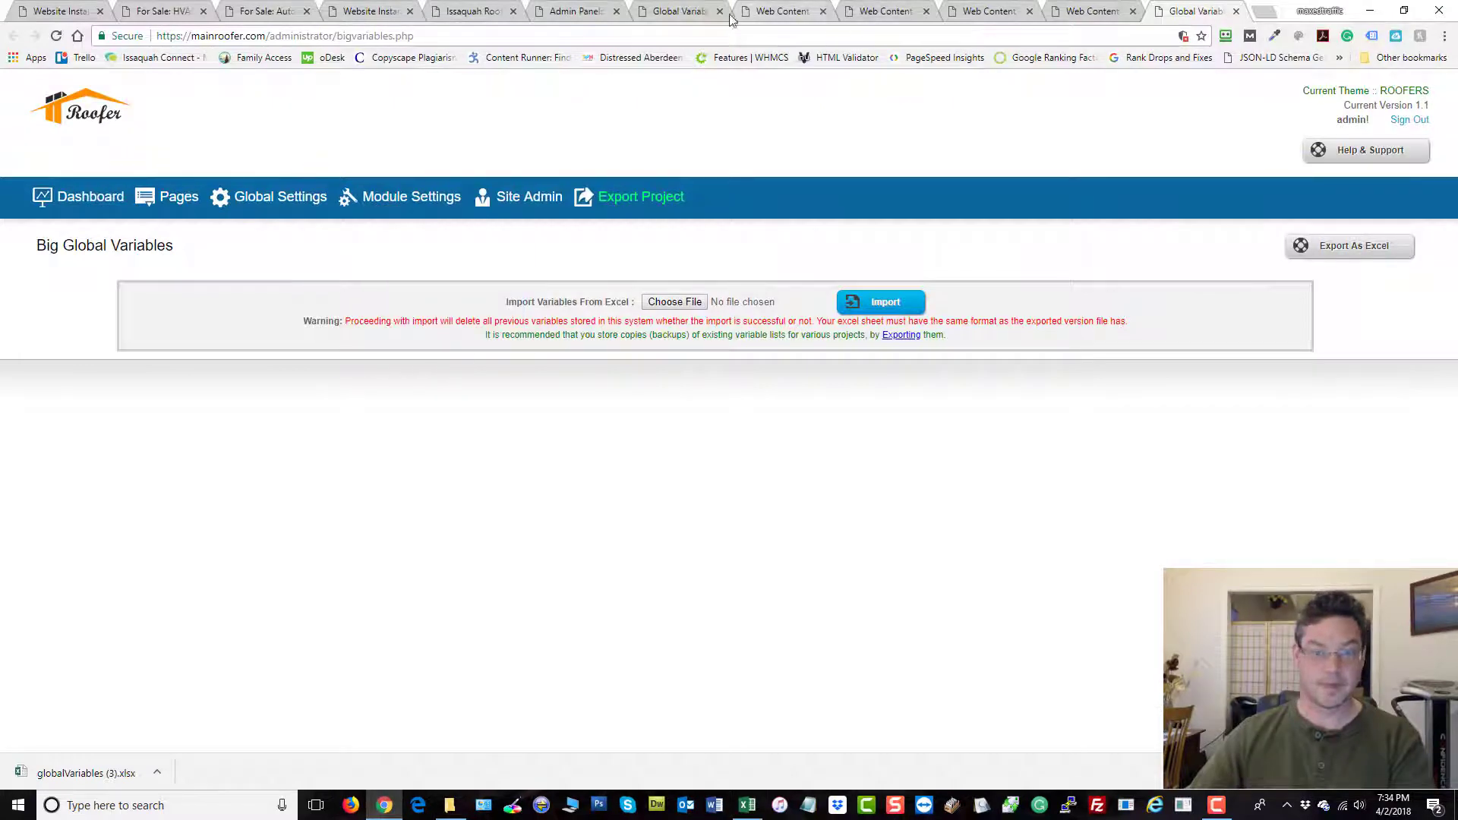
left_click(707, 14)
scroll(669, 516, "down", 4)
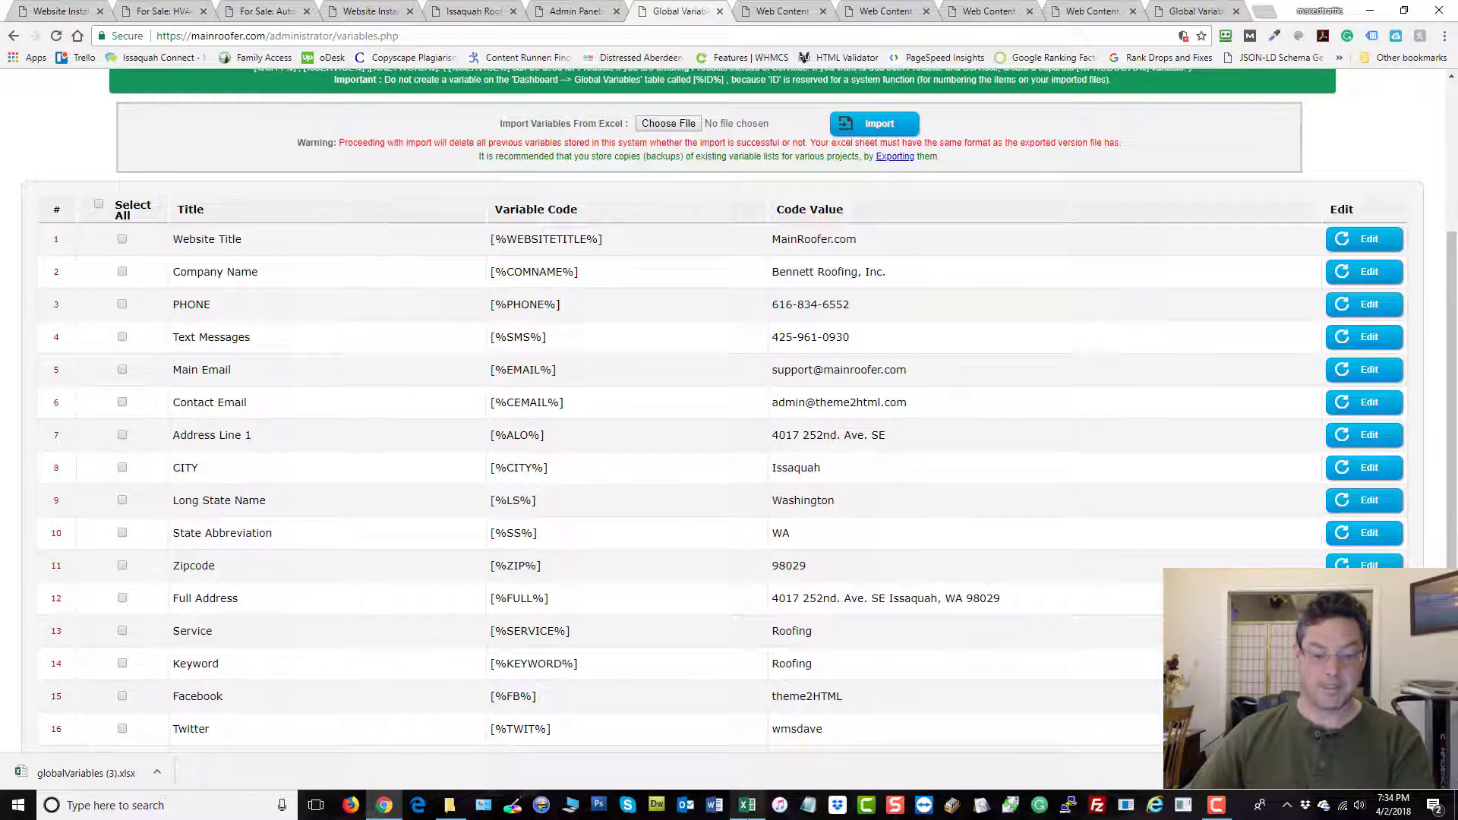
left_click(747, 806)
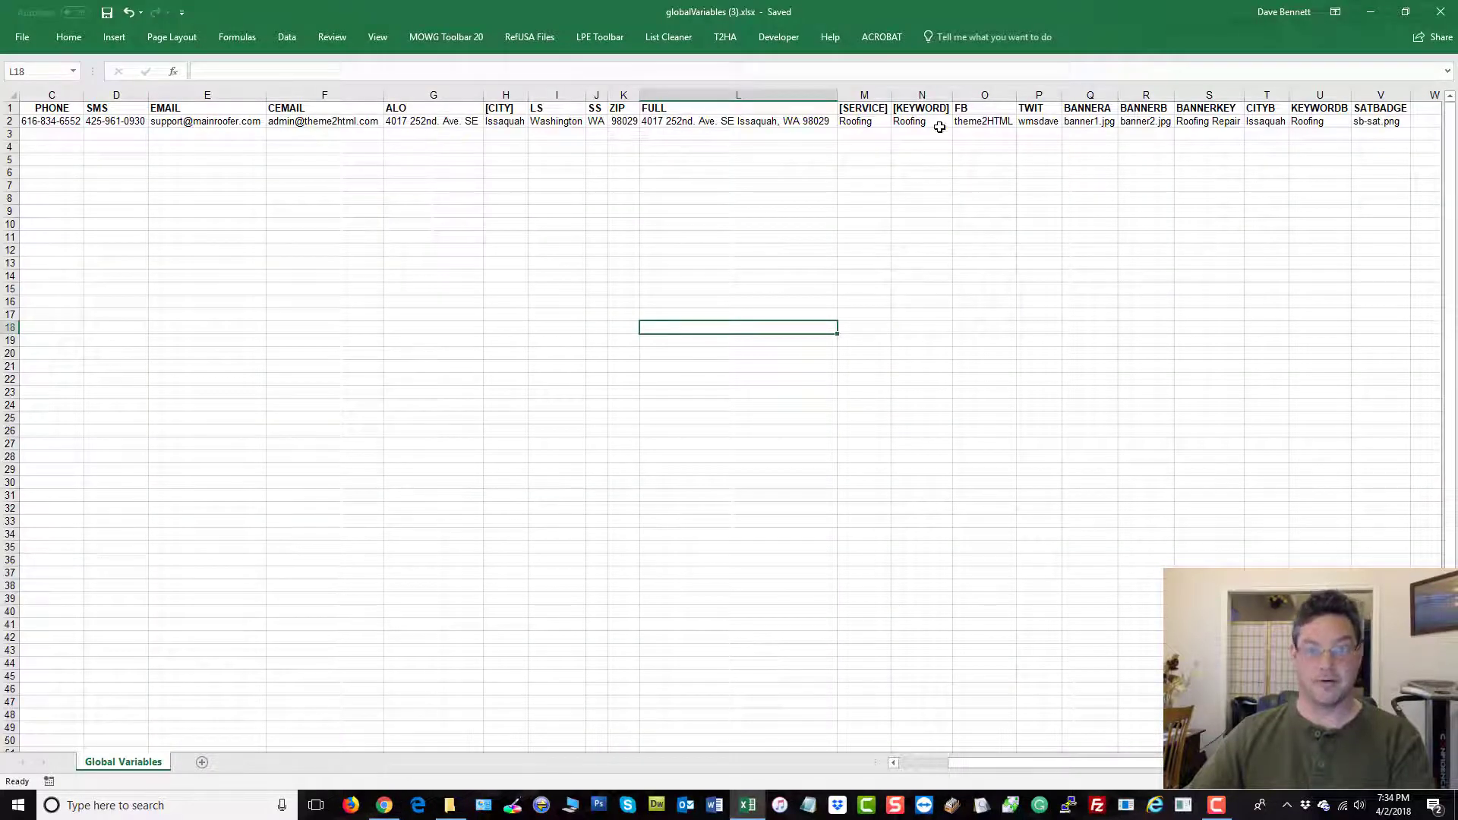
left_click(999, 96)
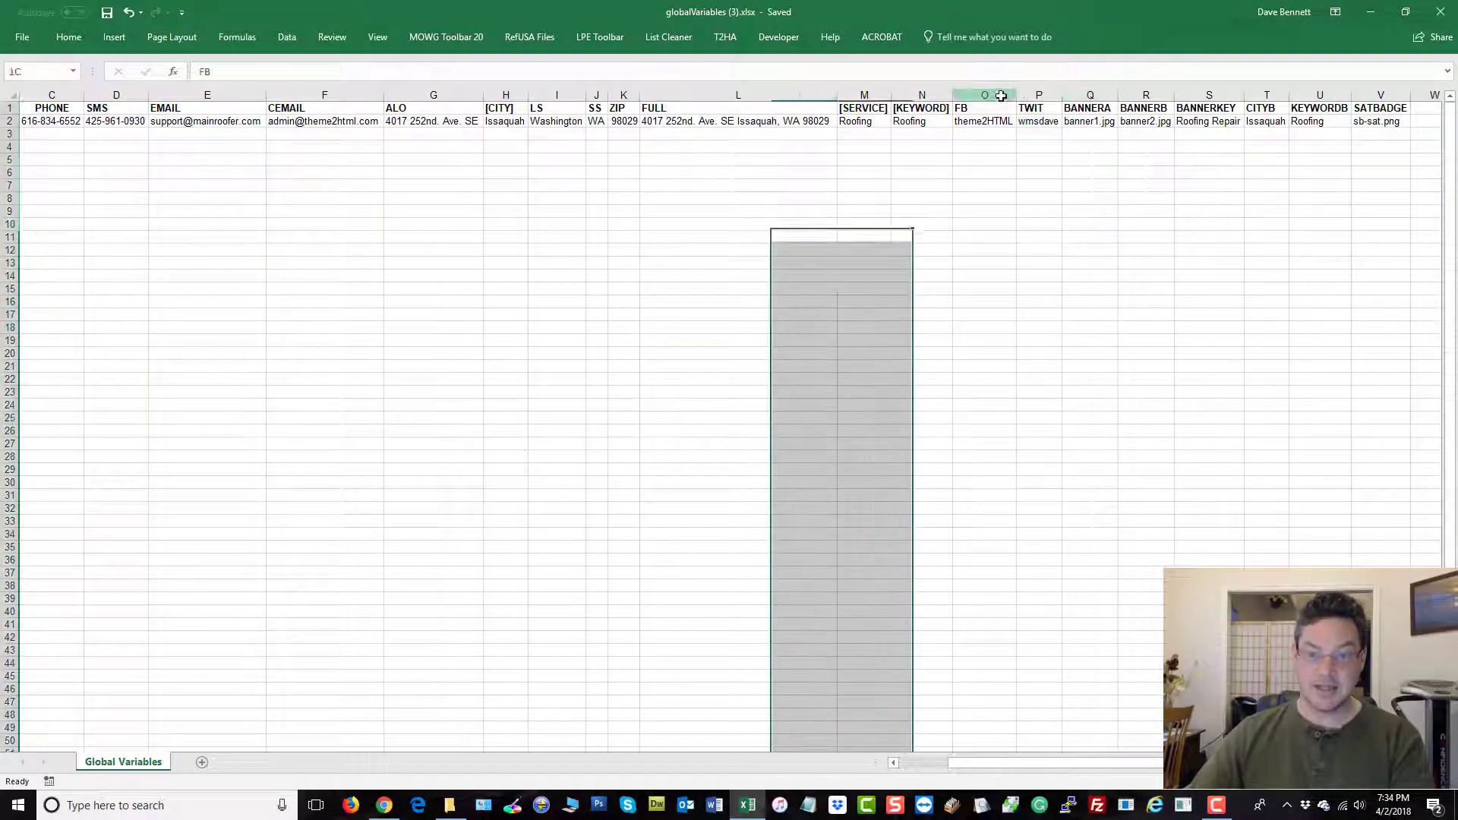
left_click_drag(1001, 96, 1028, 156)
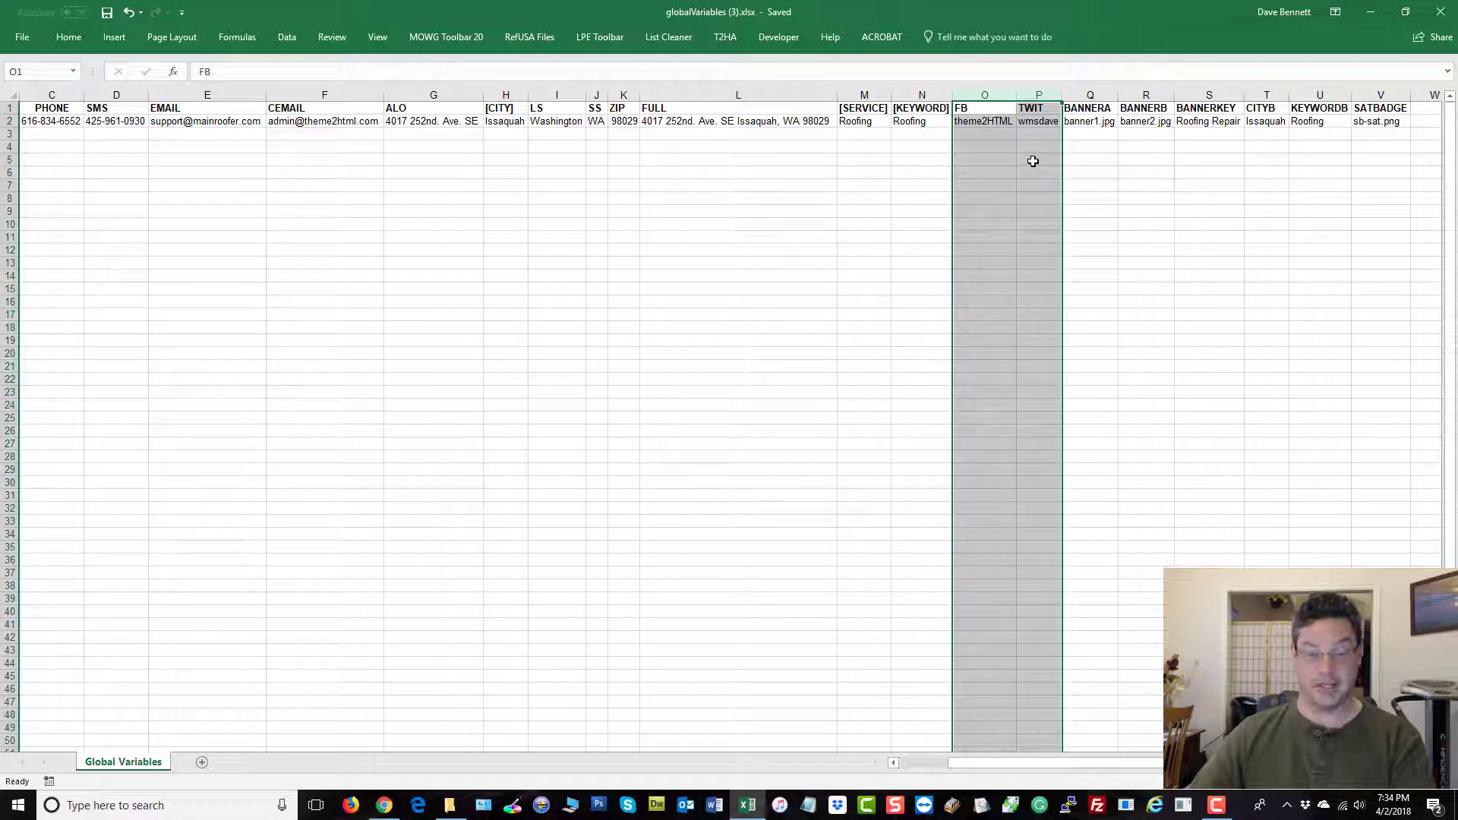
left_click(788, 235)
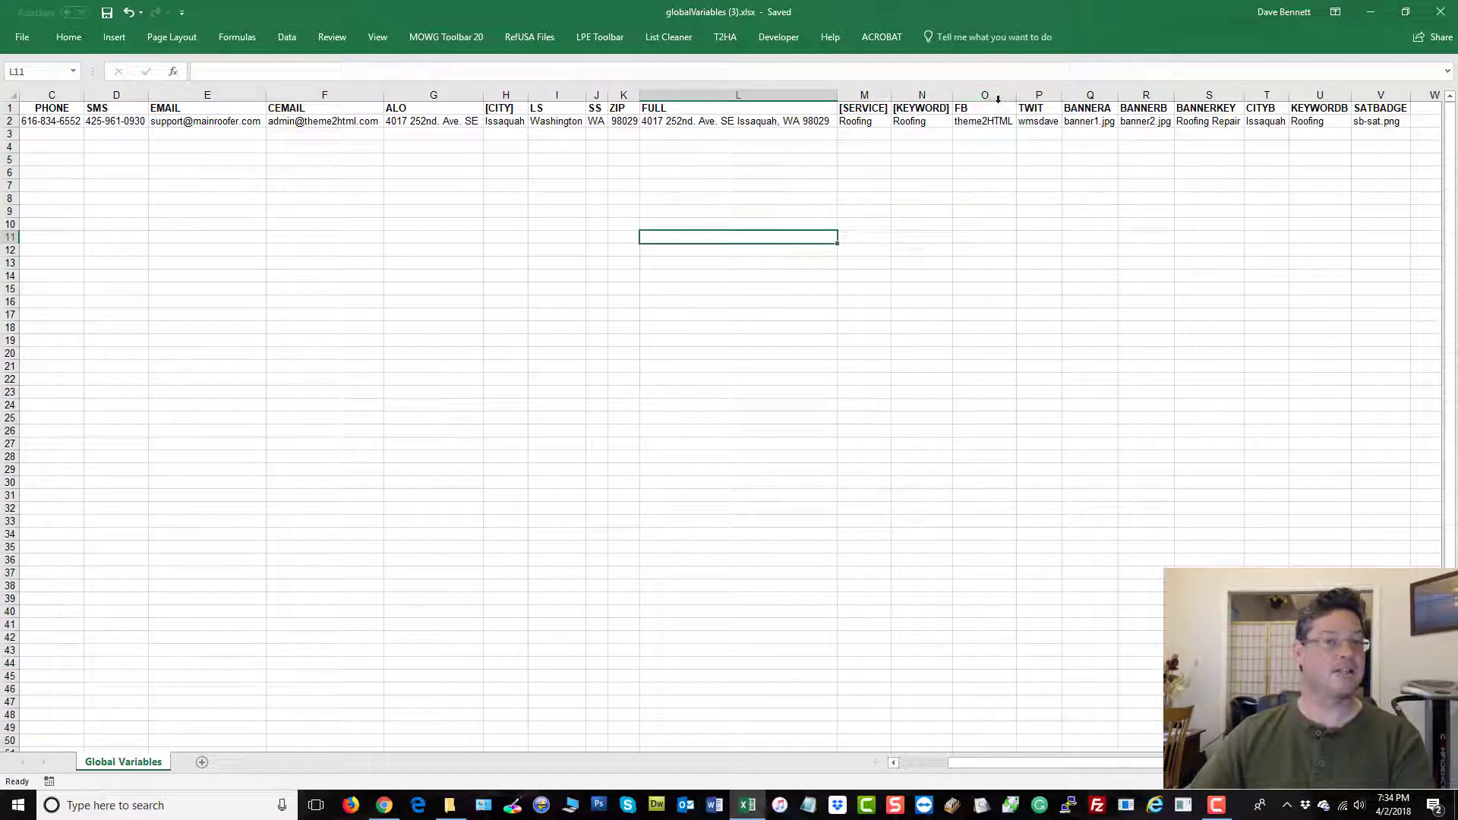
- Switch to Chrome, select the Facebook and Twitter variables in the site's list, and clear both selections
left_click(385, 805)
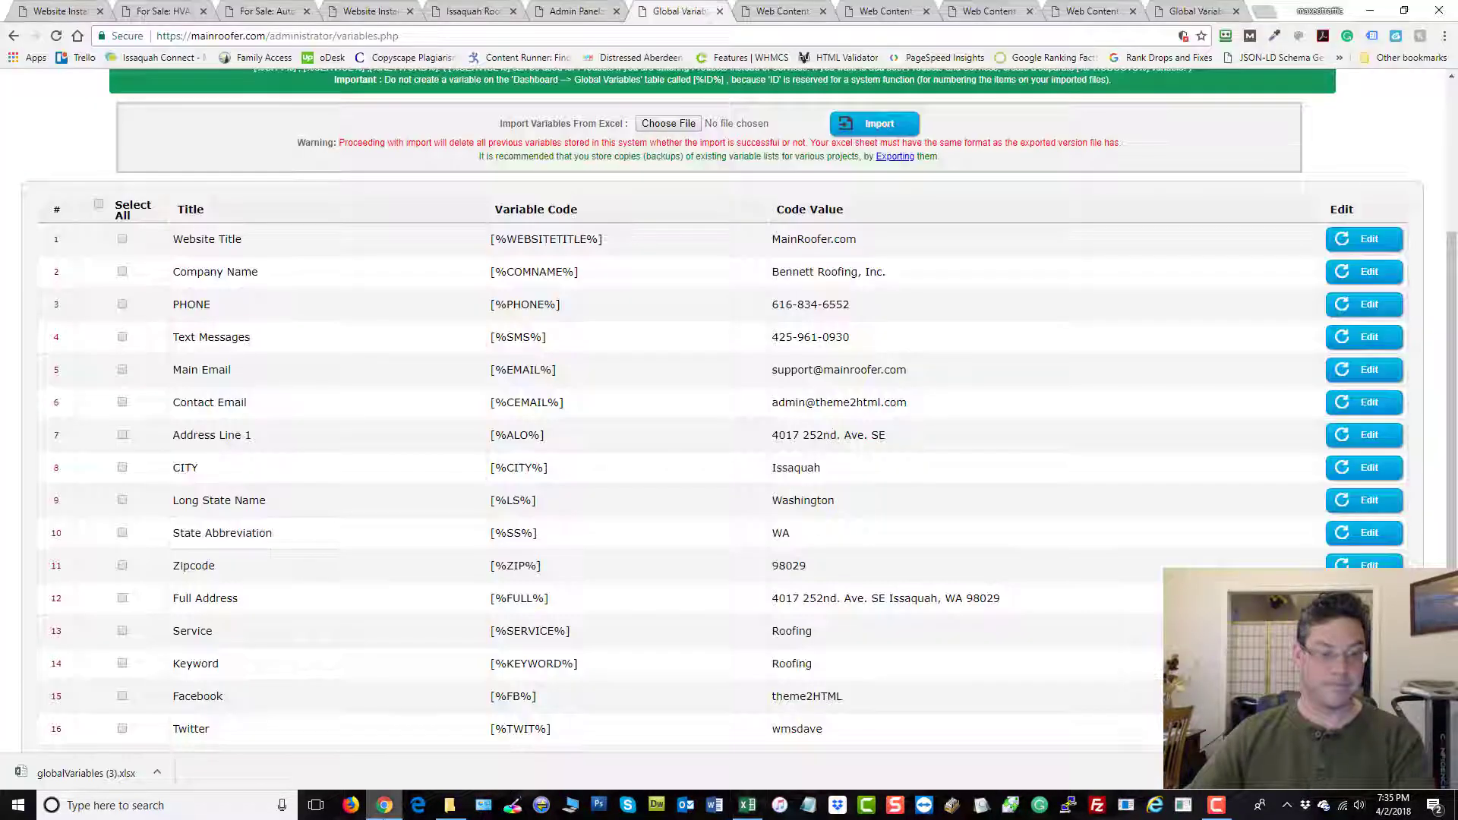
scroll(599, 410, "down", 5)
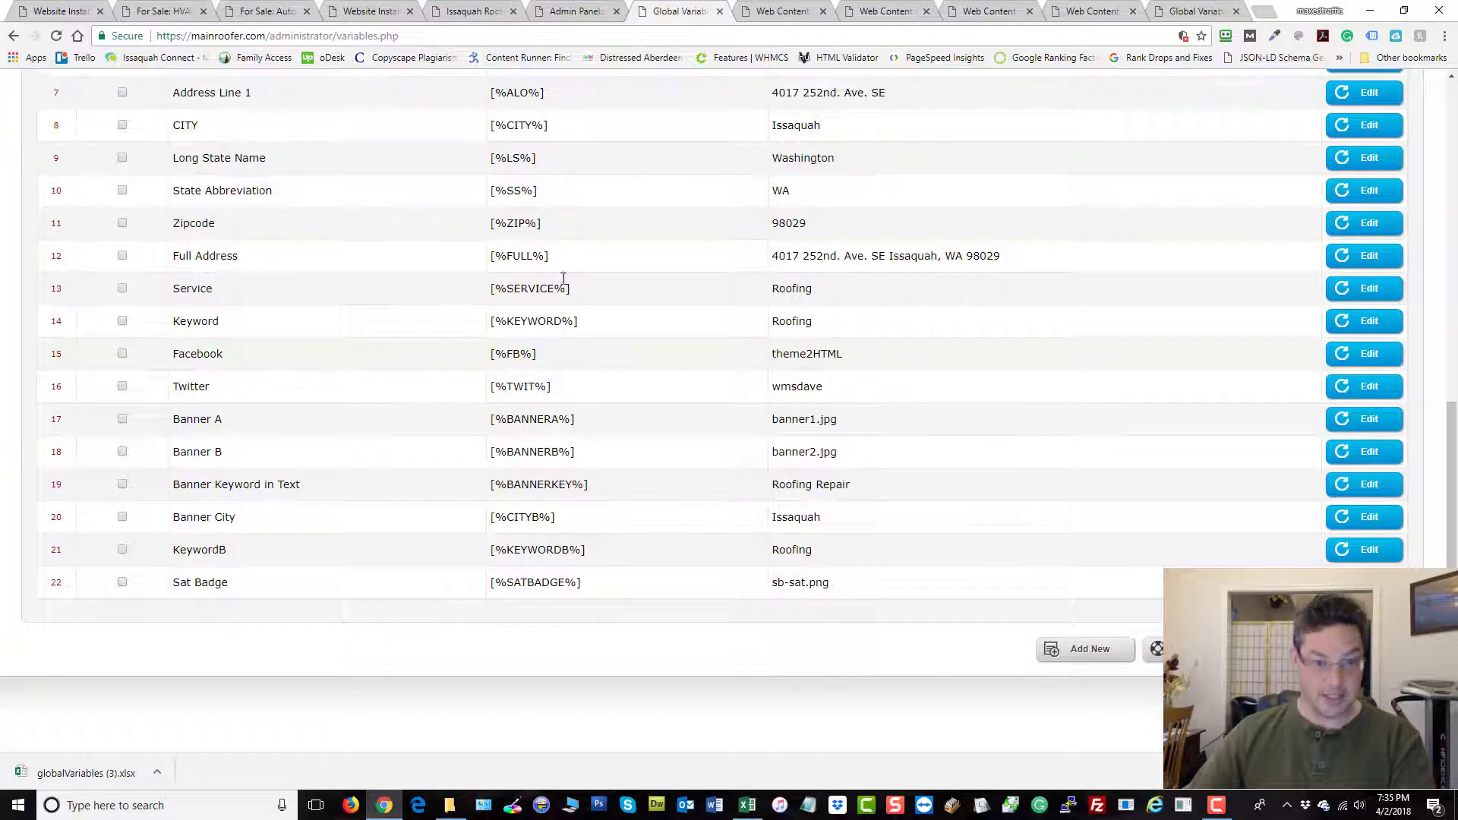
left_click(122, 354)
left_click(122, 386)
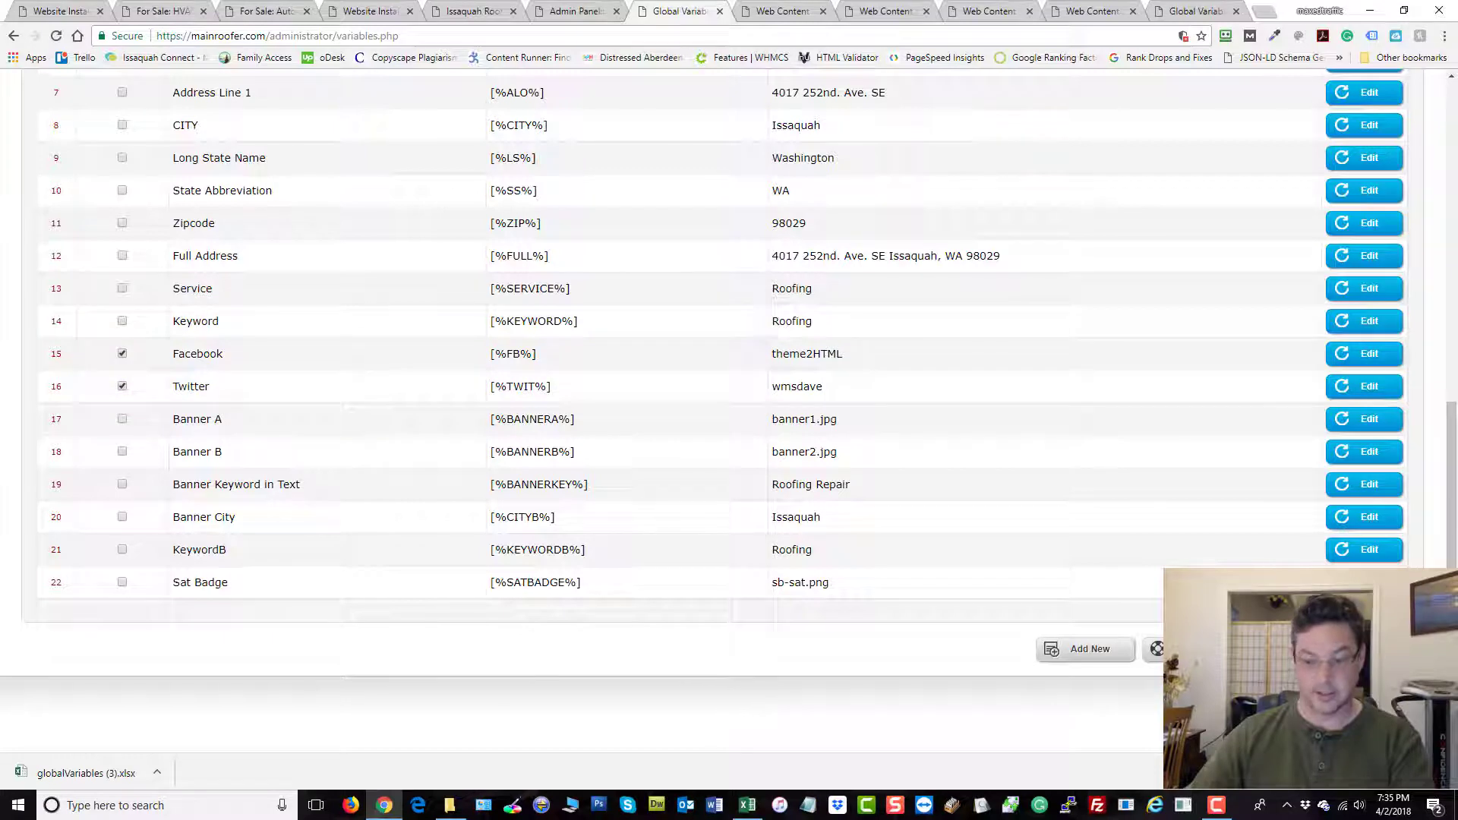
left_click(122, 387)
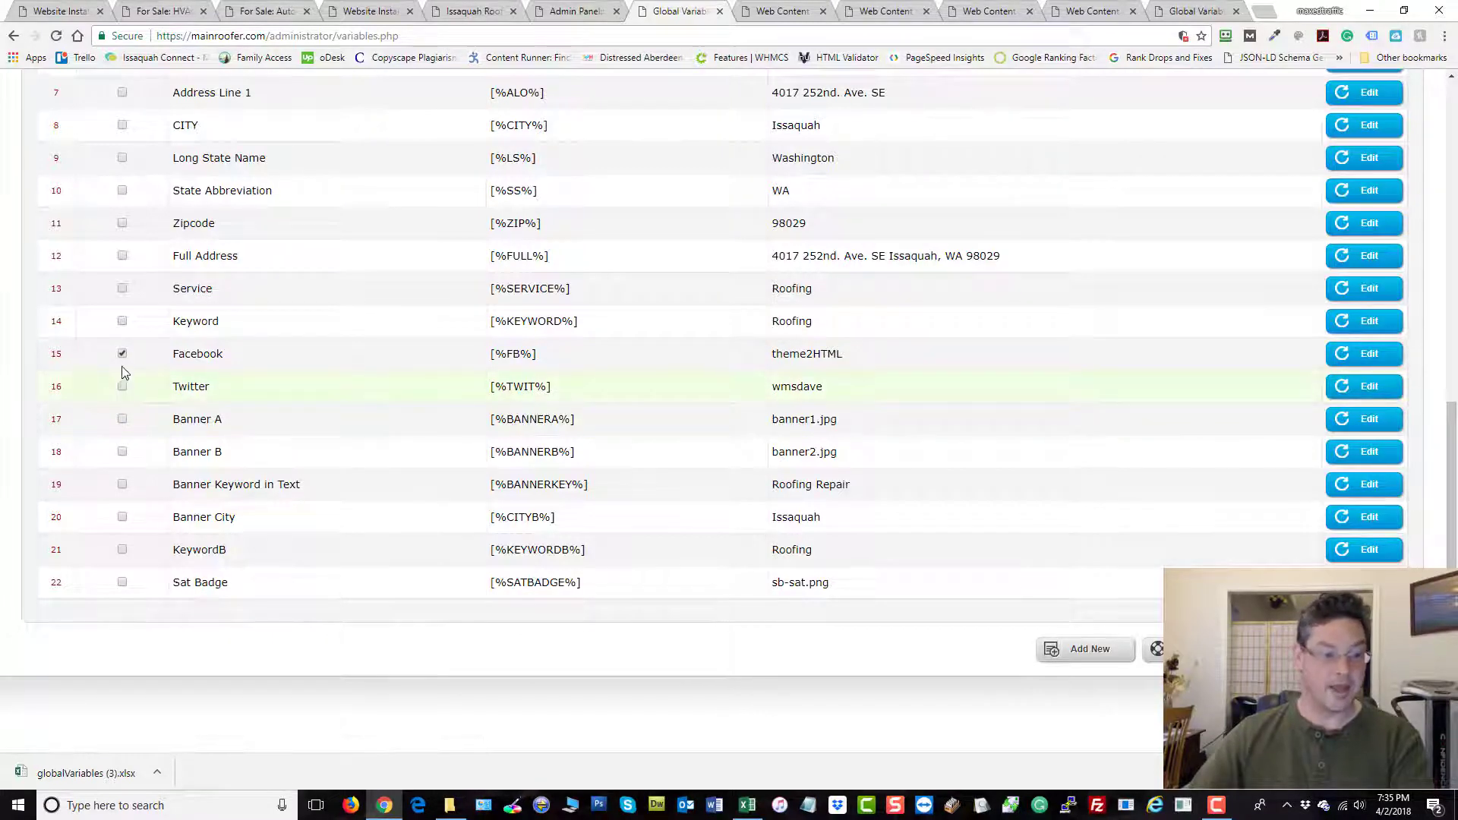
left_click(123, 354)
scroll(703, 426, "up", 6)
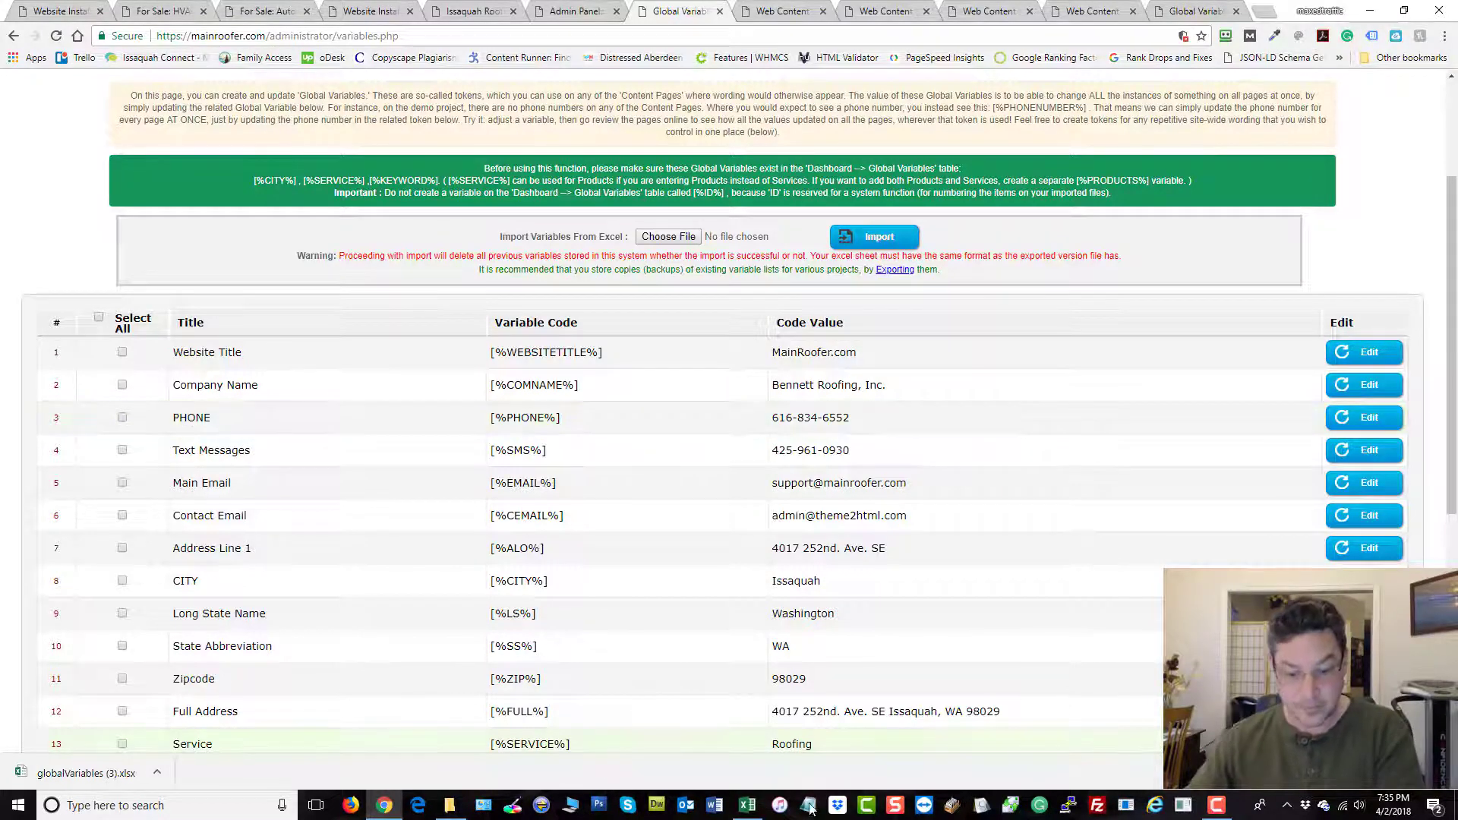
- Review the workbook from its first column in Excel, and check the required-variables note on the site's Global Variables page in Chrome
left_click(747, 805)
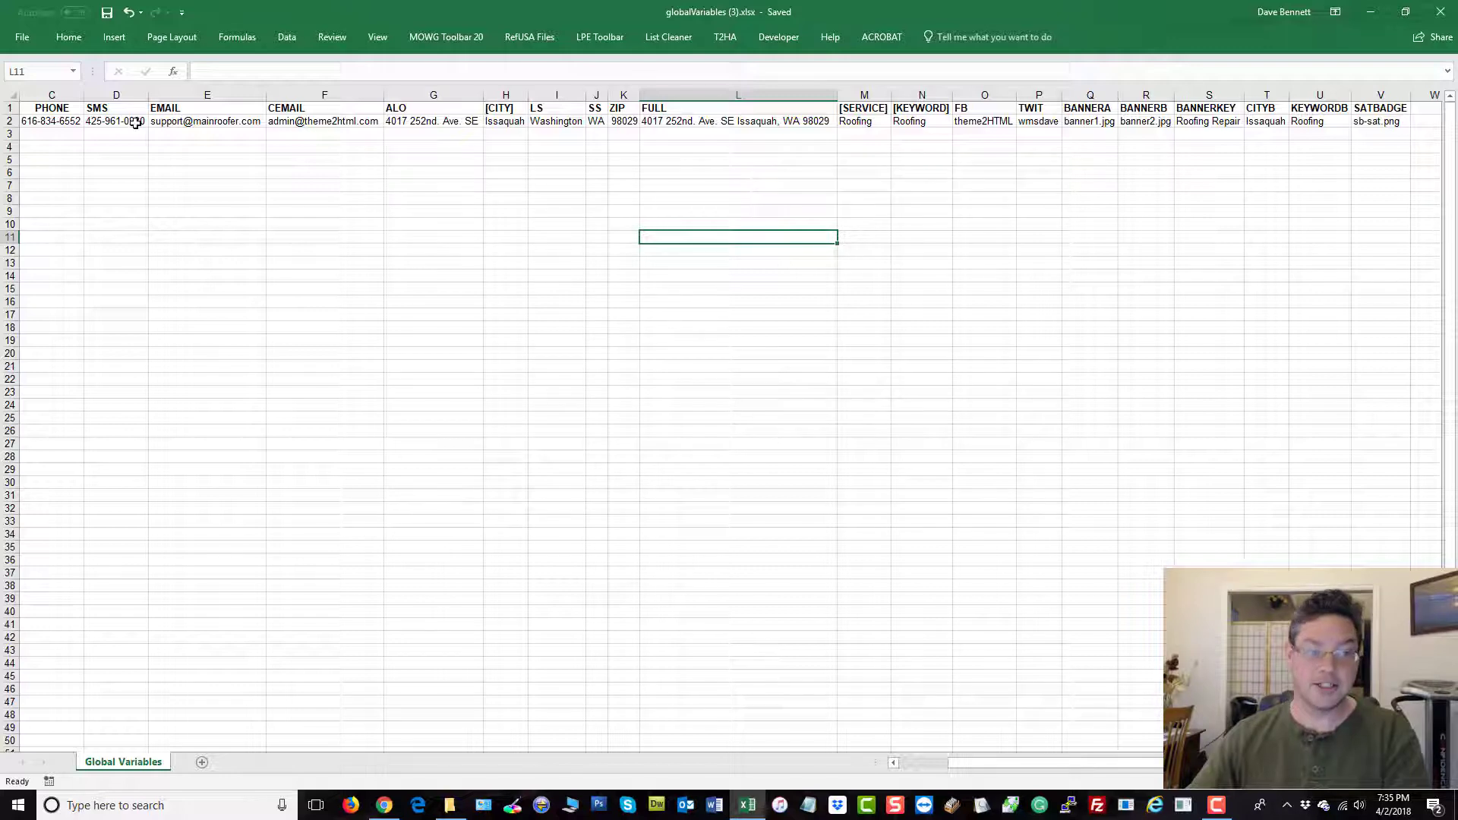
left_click_drag(1074, 764, 624, 739)
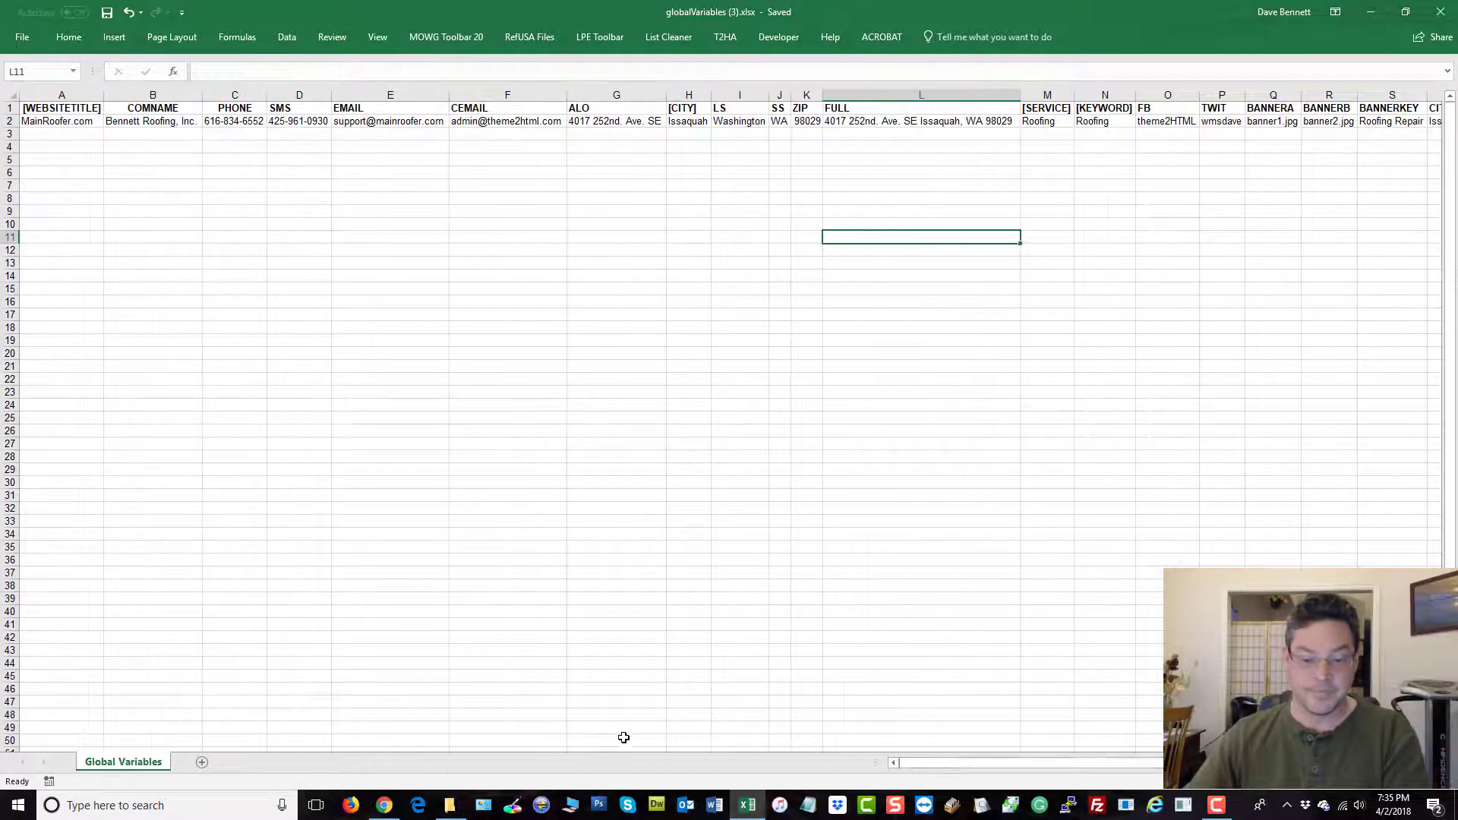
left_click(385, 805)
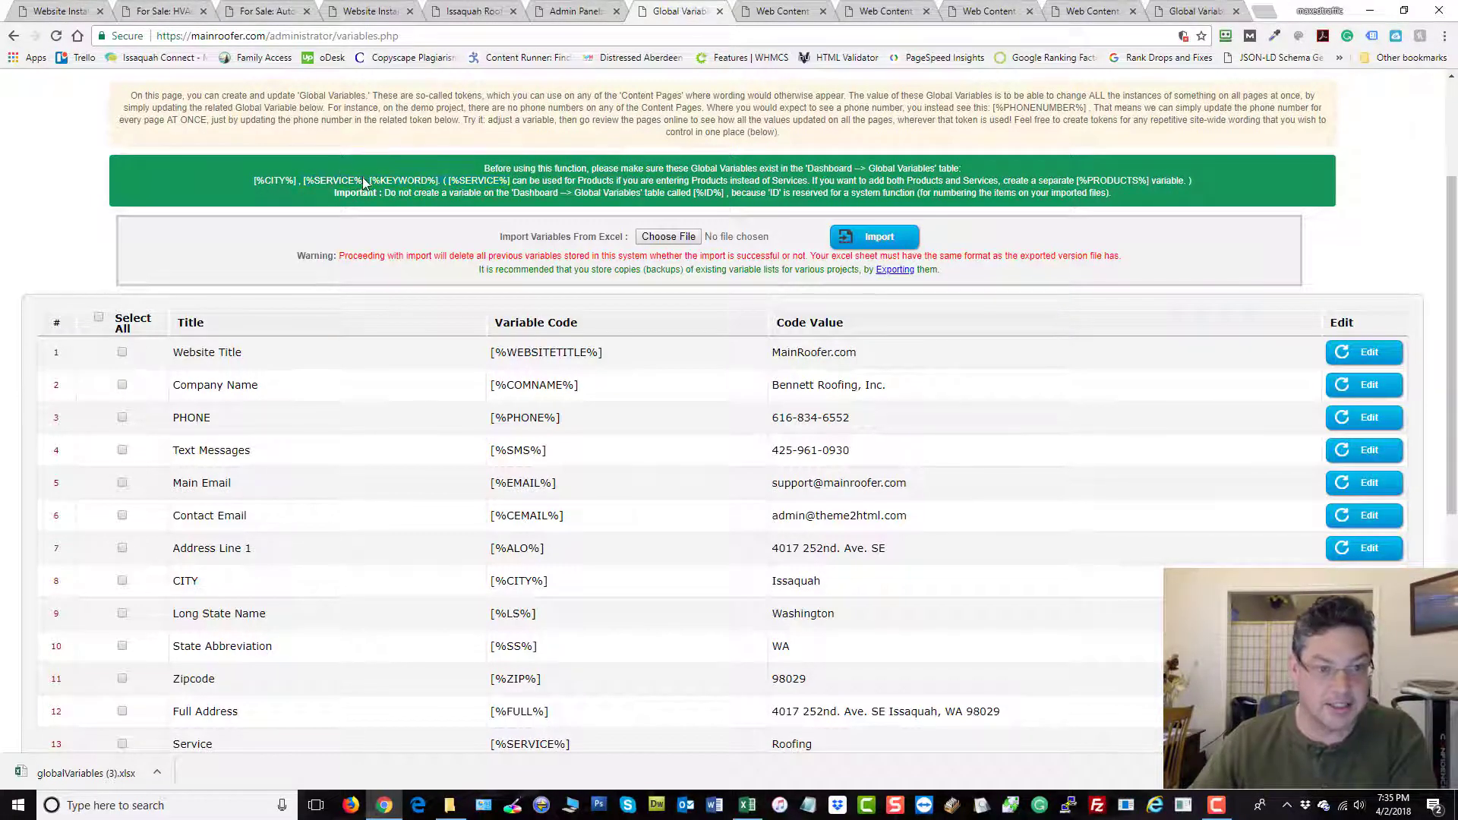
left_click(442, 183)
key("alt+Tab")
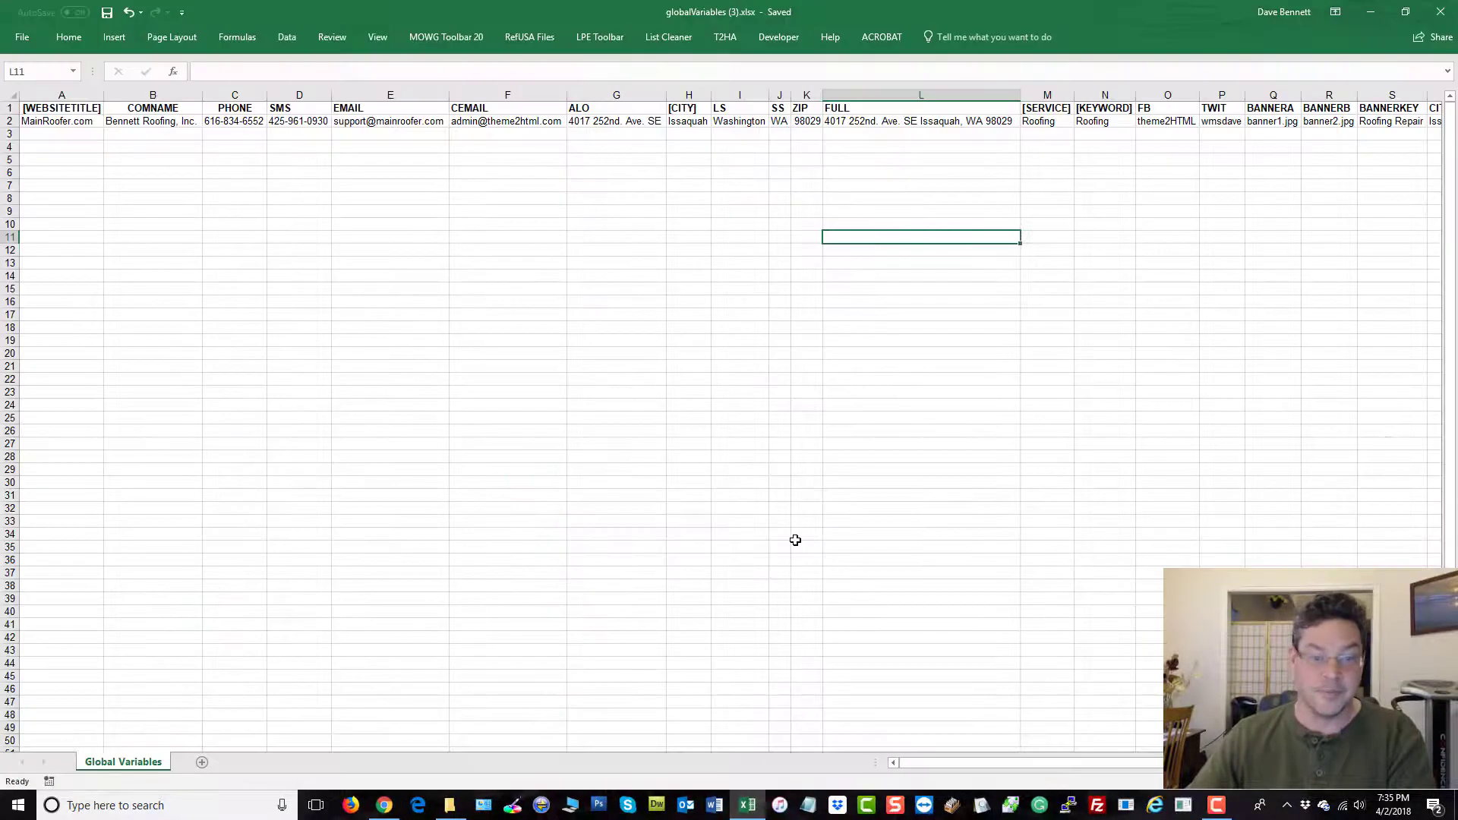
- Compare the [CITY] column with the CITYB column in the Excel workbook
left_click(449, 260)
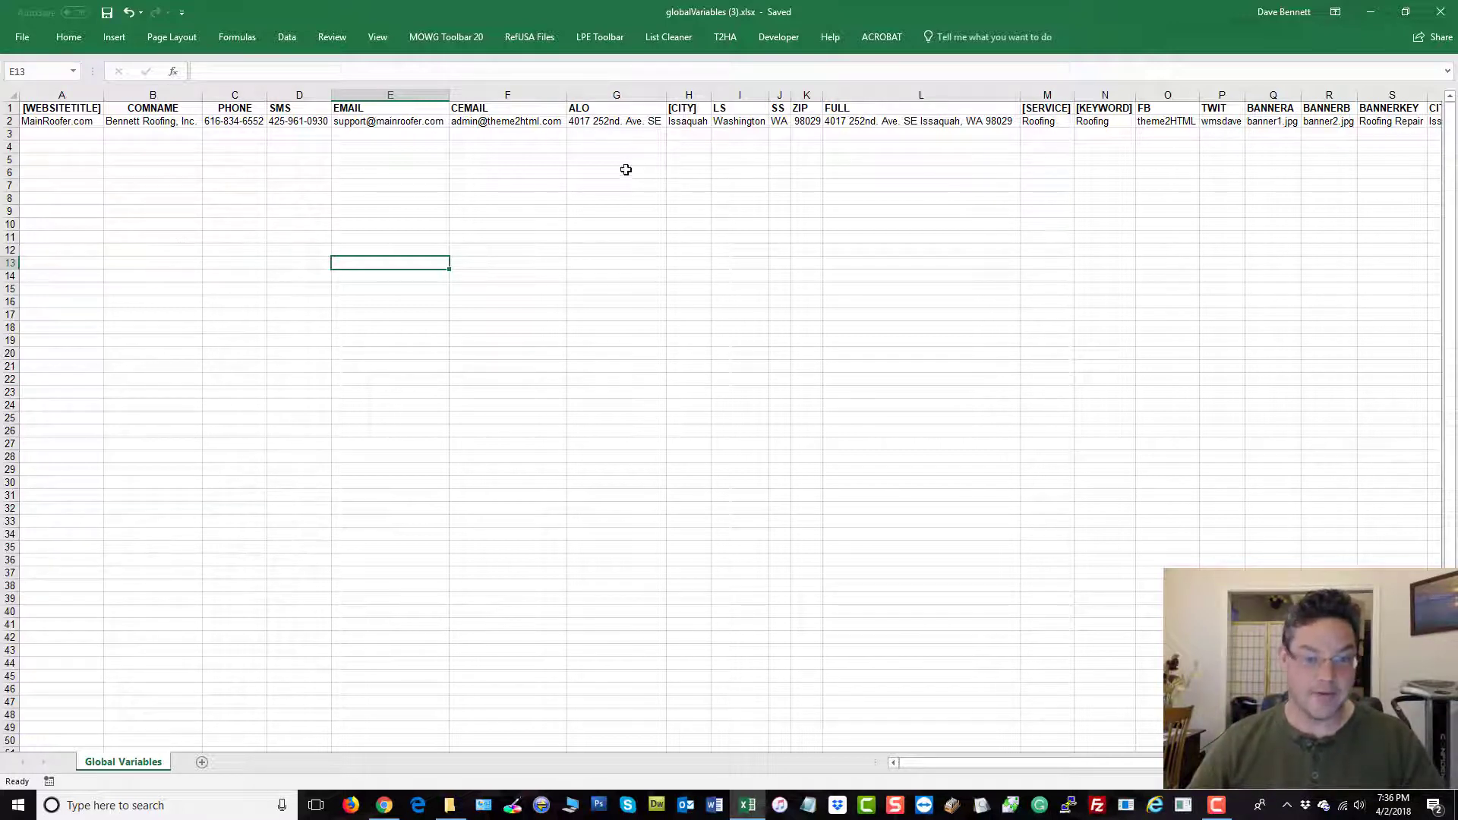
left_click(698, 89)
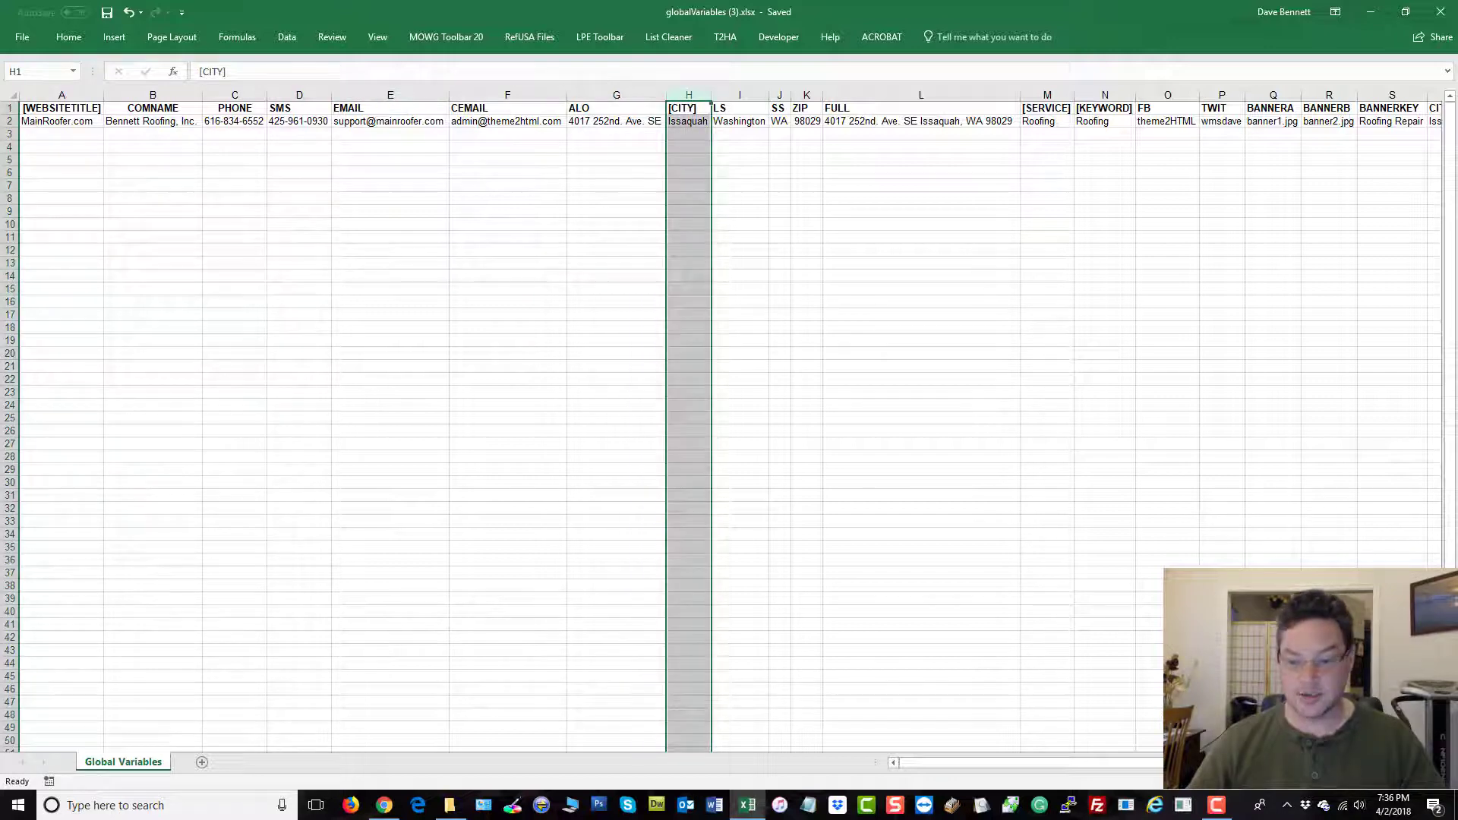
left_click_drag(1094, 762, 1142, 763)
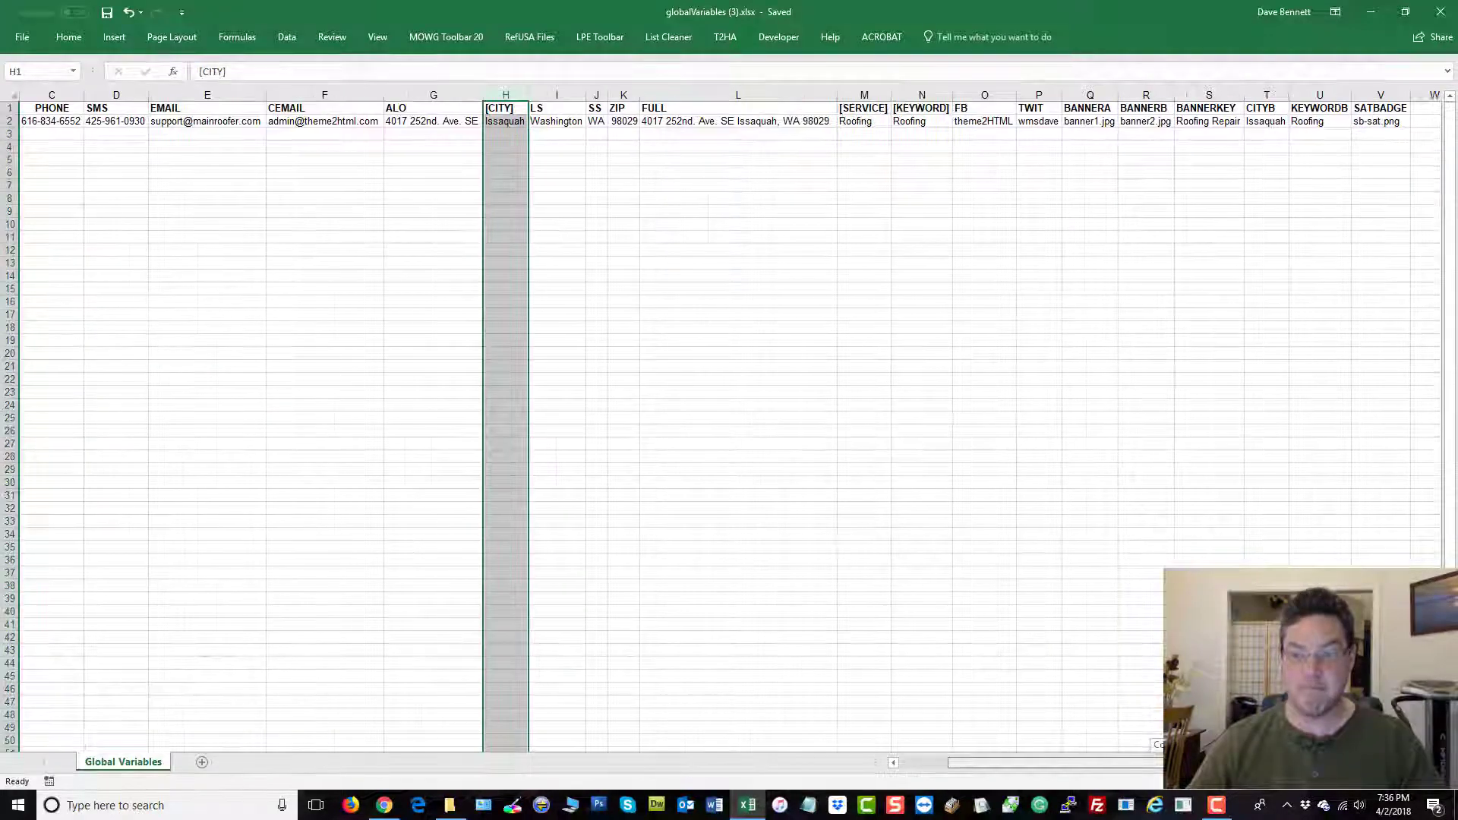
left_click(1264, 94)
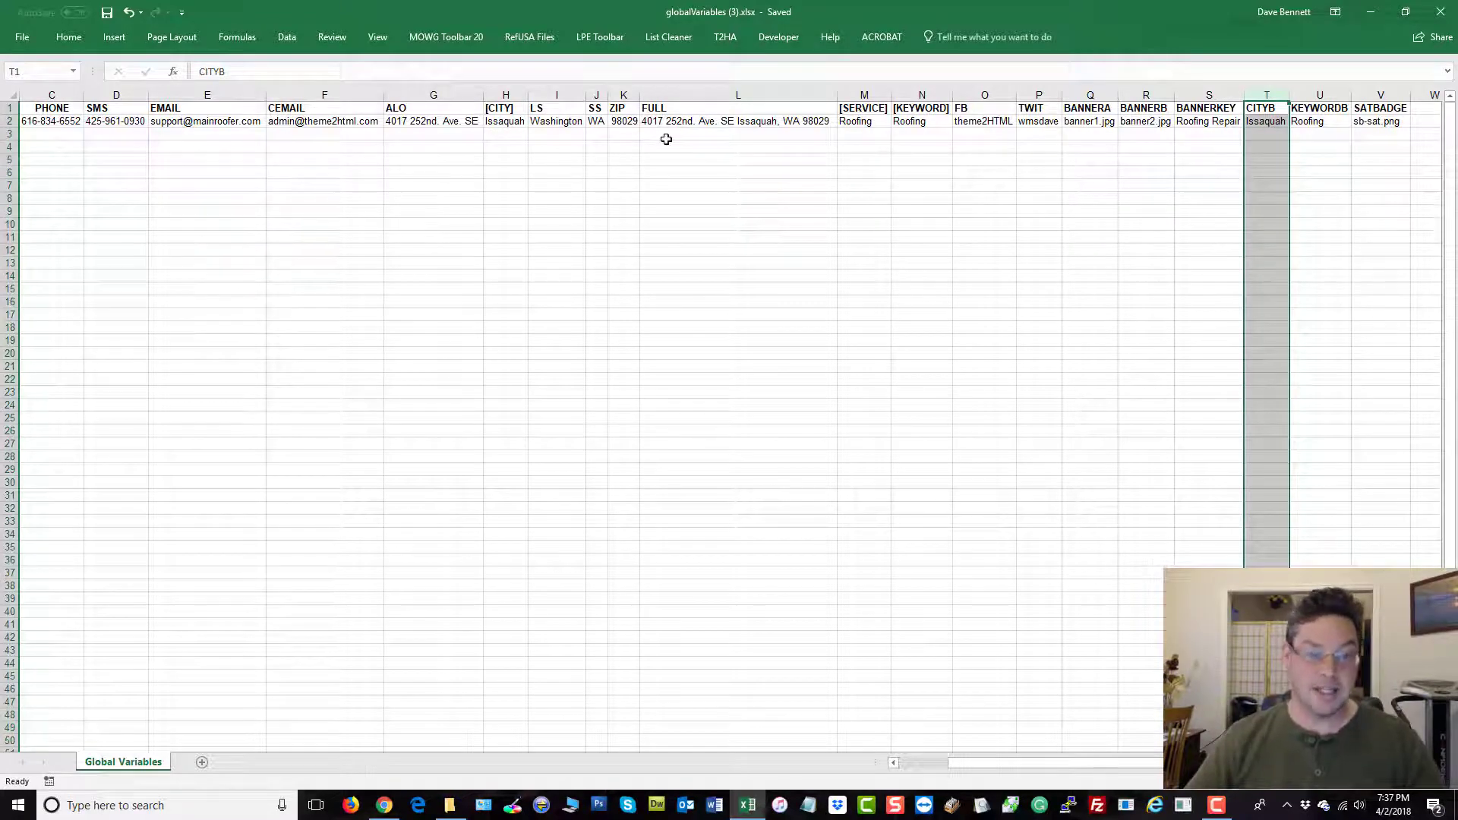
left_click(522, 125)
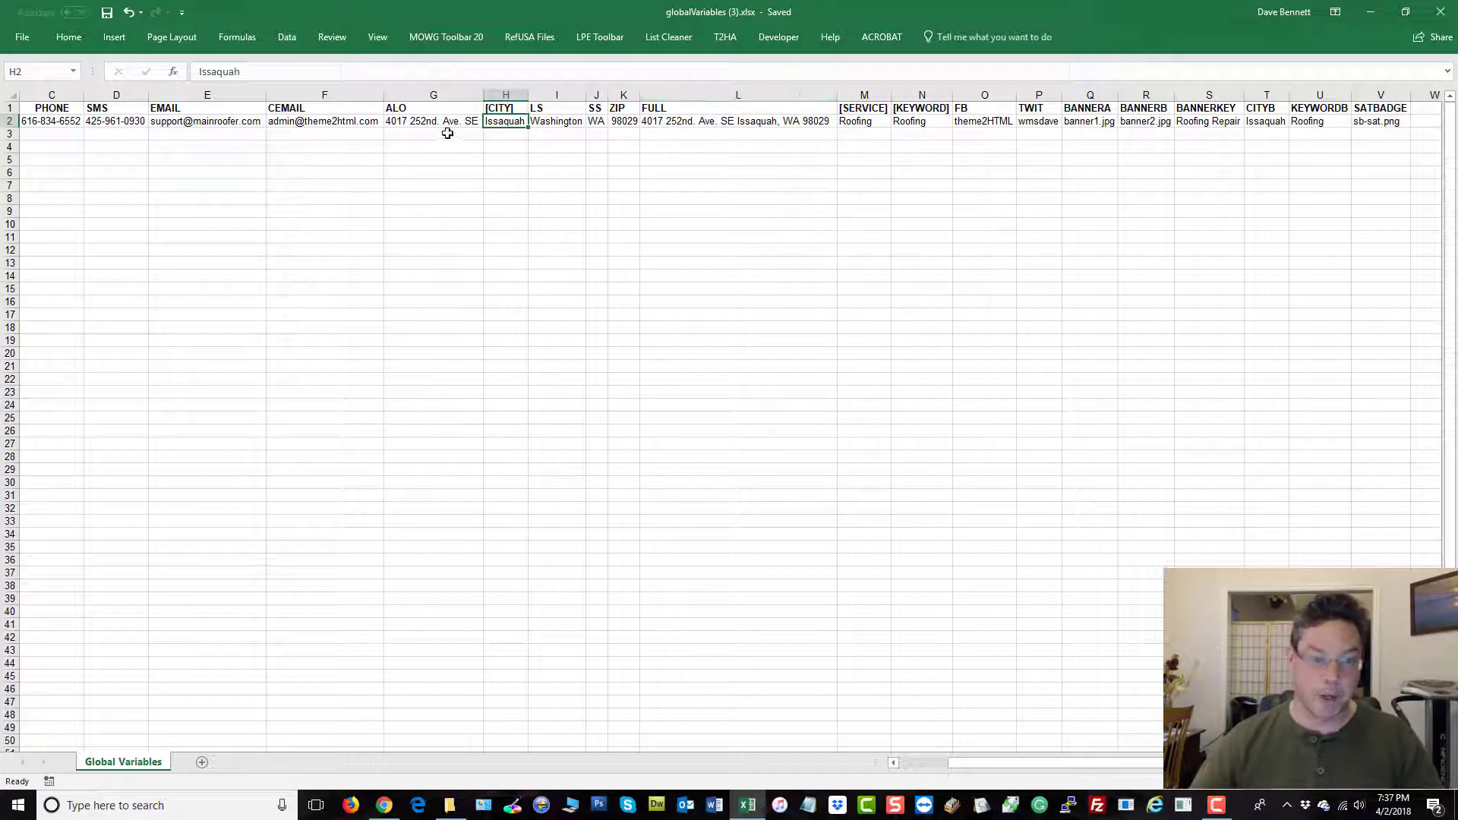
left_click(506, 95)
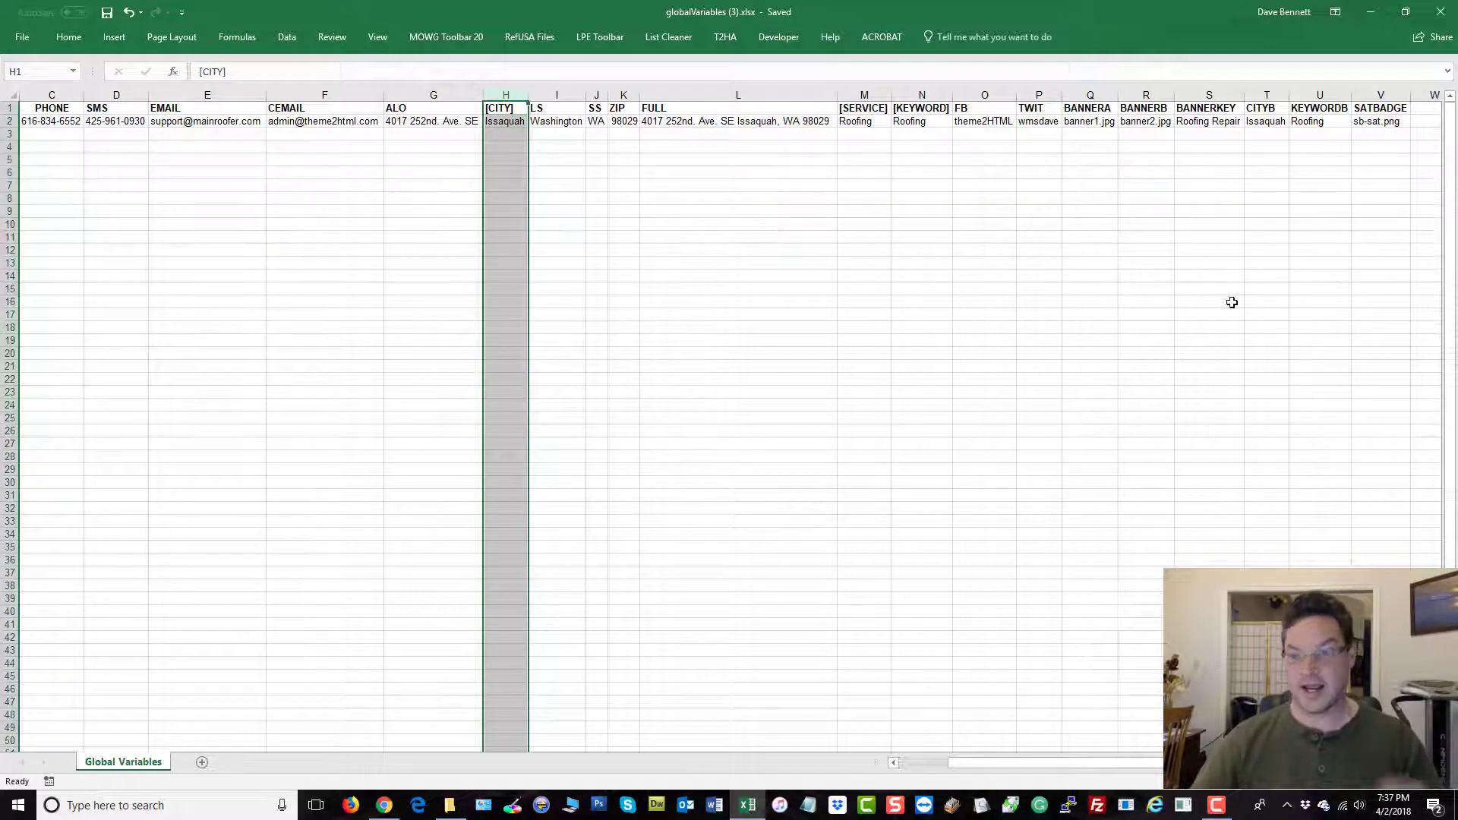
left_click(1265, 94)
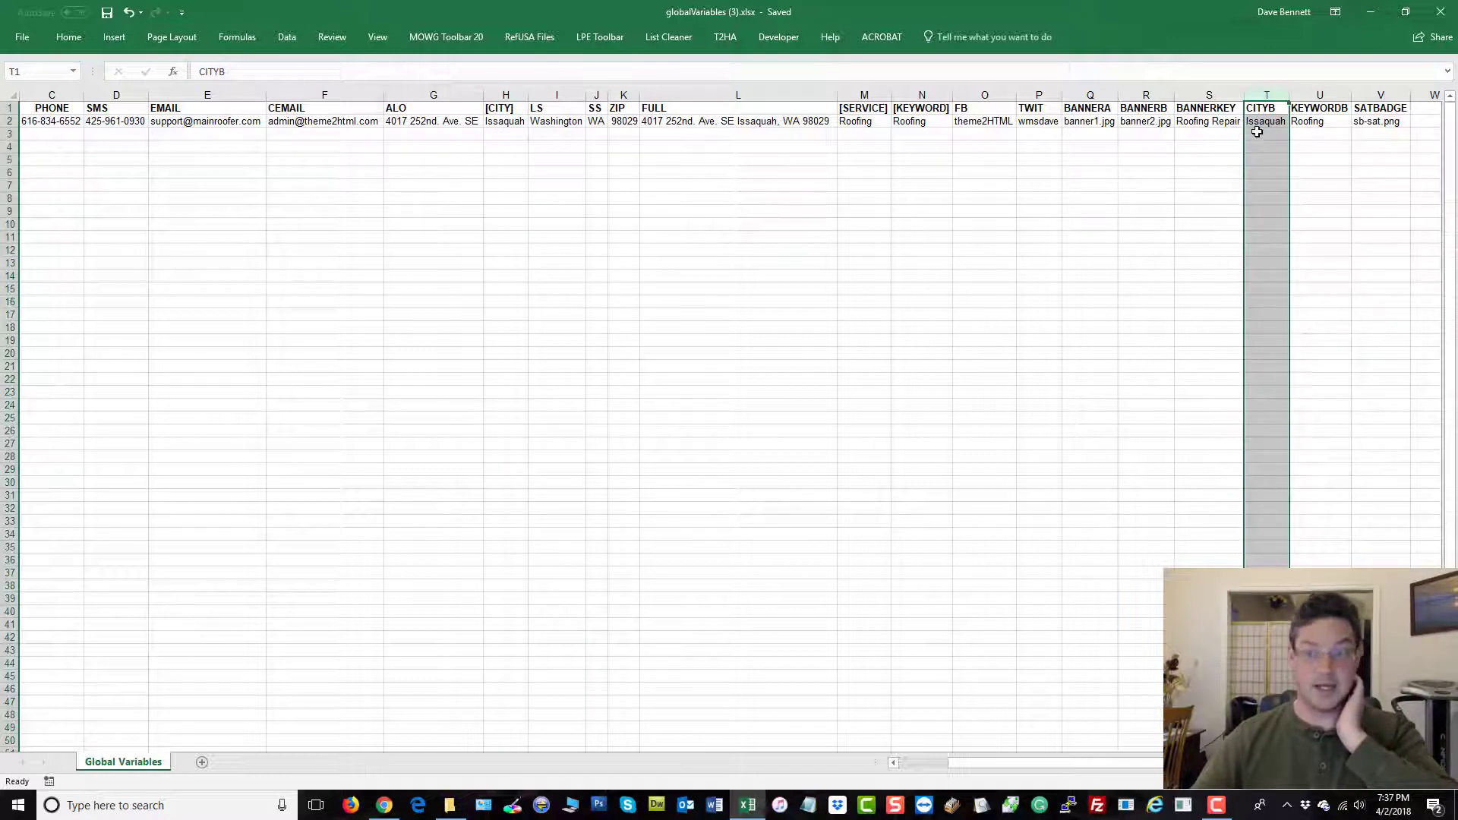
- Highlight the empty cells beneath CITYB, and examine the [CITY], CITYB and [KEYWORD] headers
left_click_drag(1257, 132, 1263, 339)
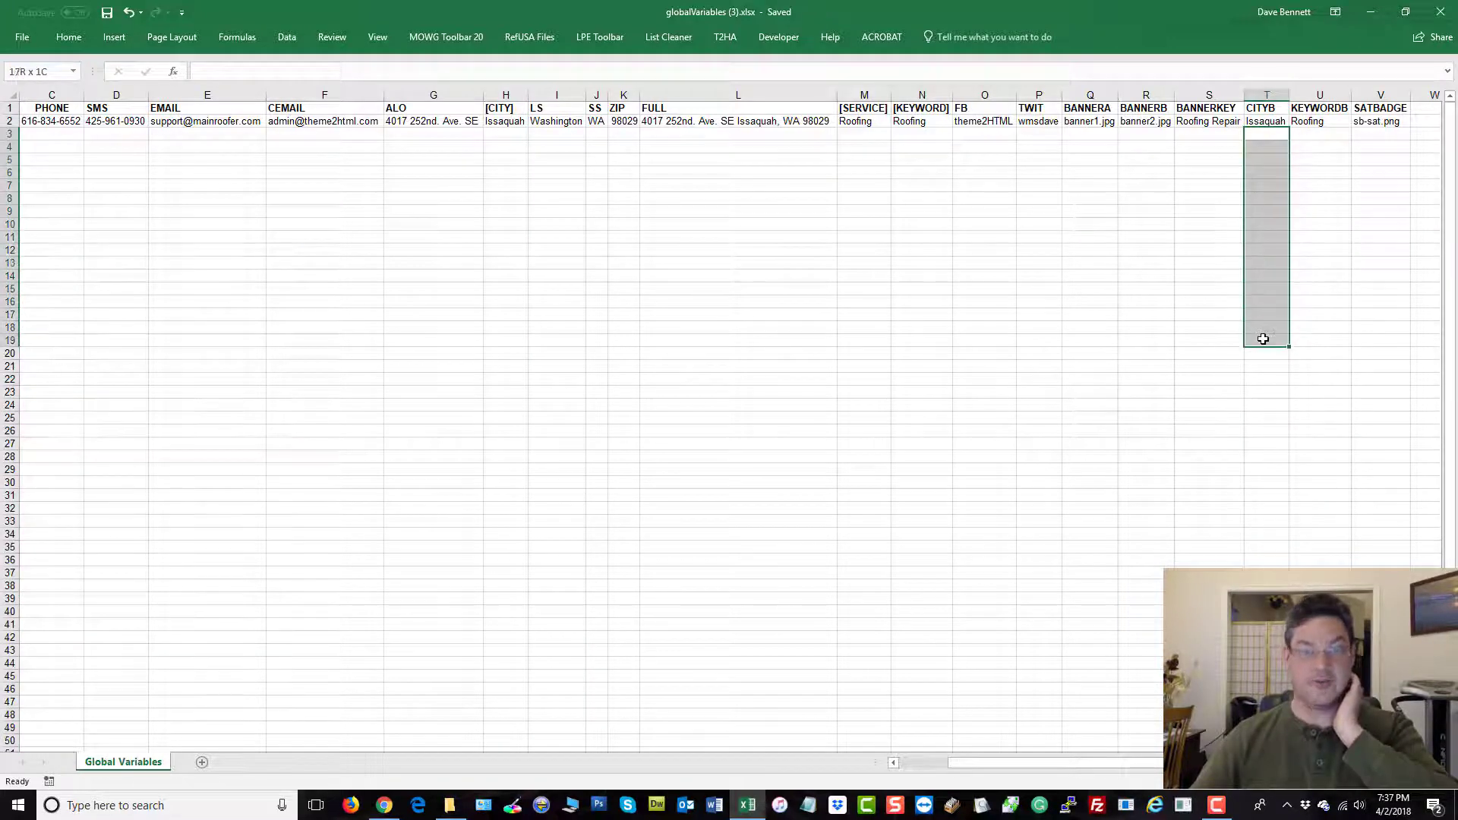
left_click(1270, 137)
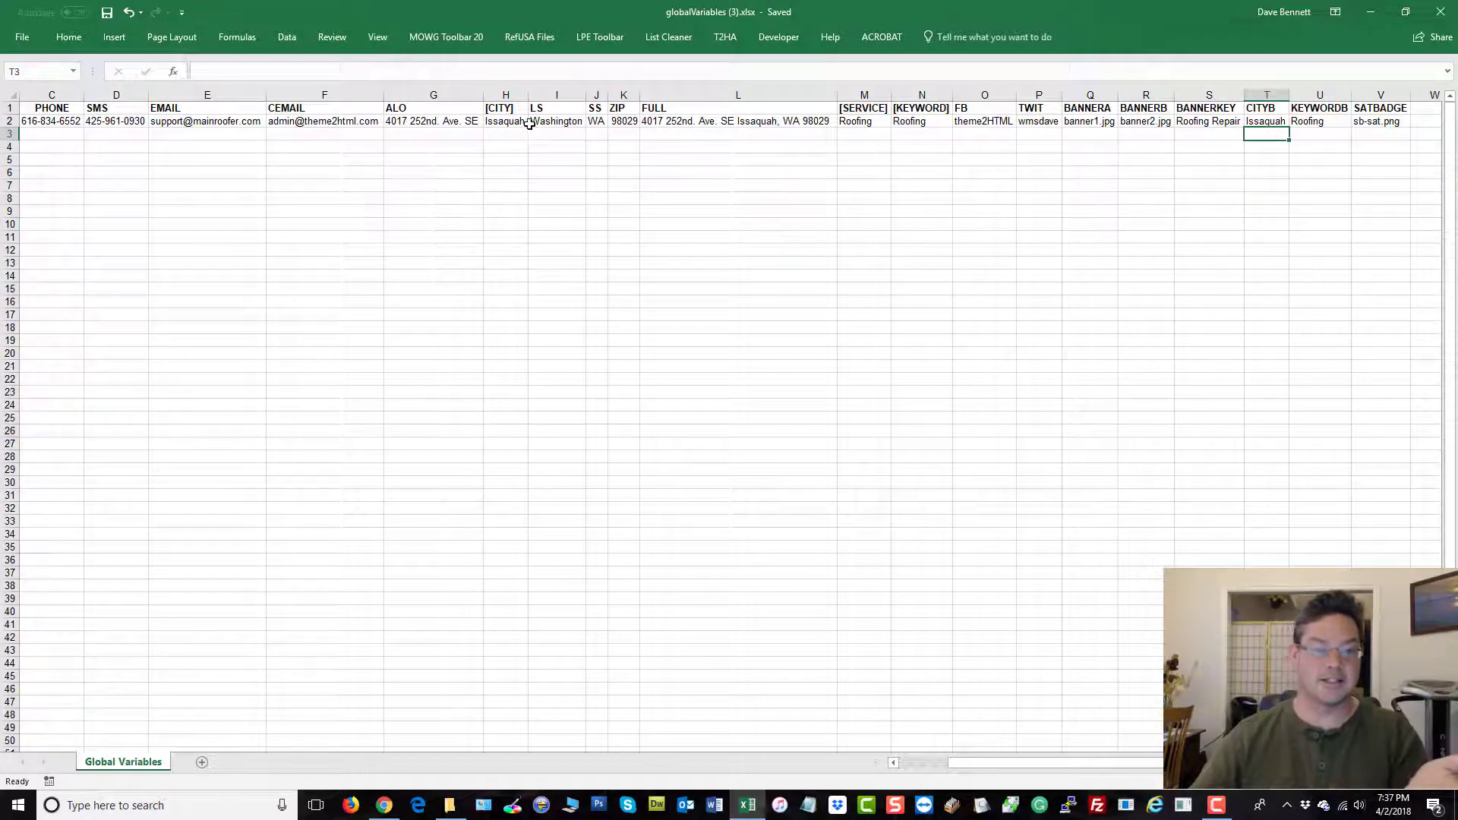
left_click(504, 107)
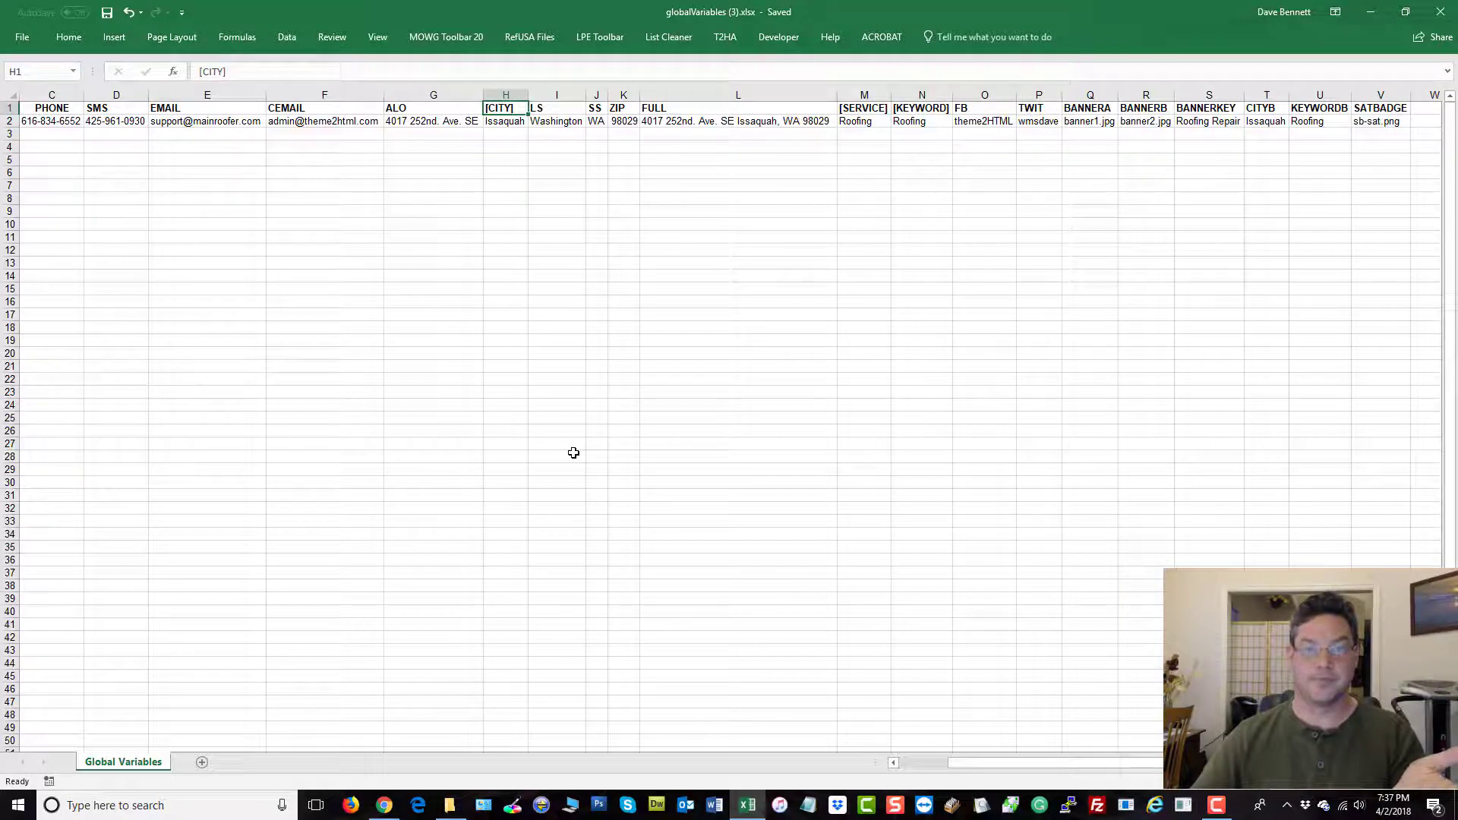
left_click(1282, 107)
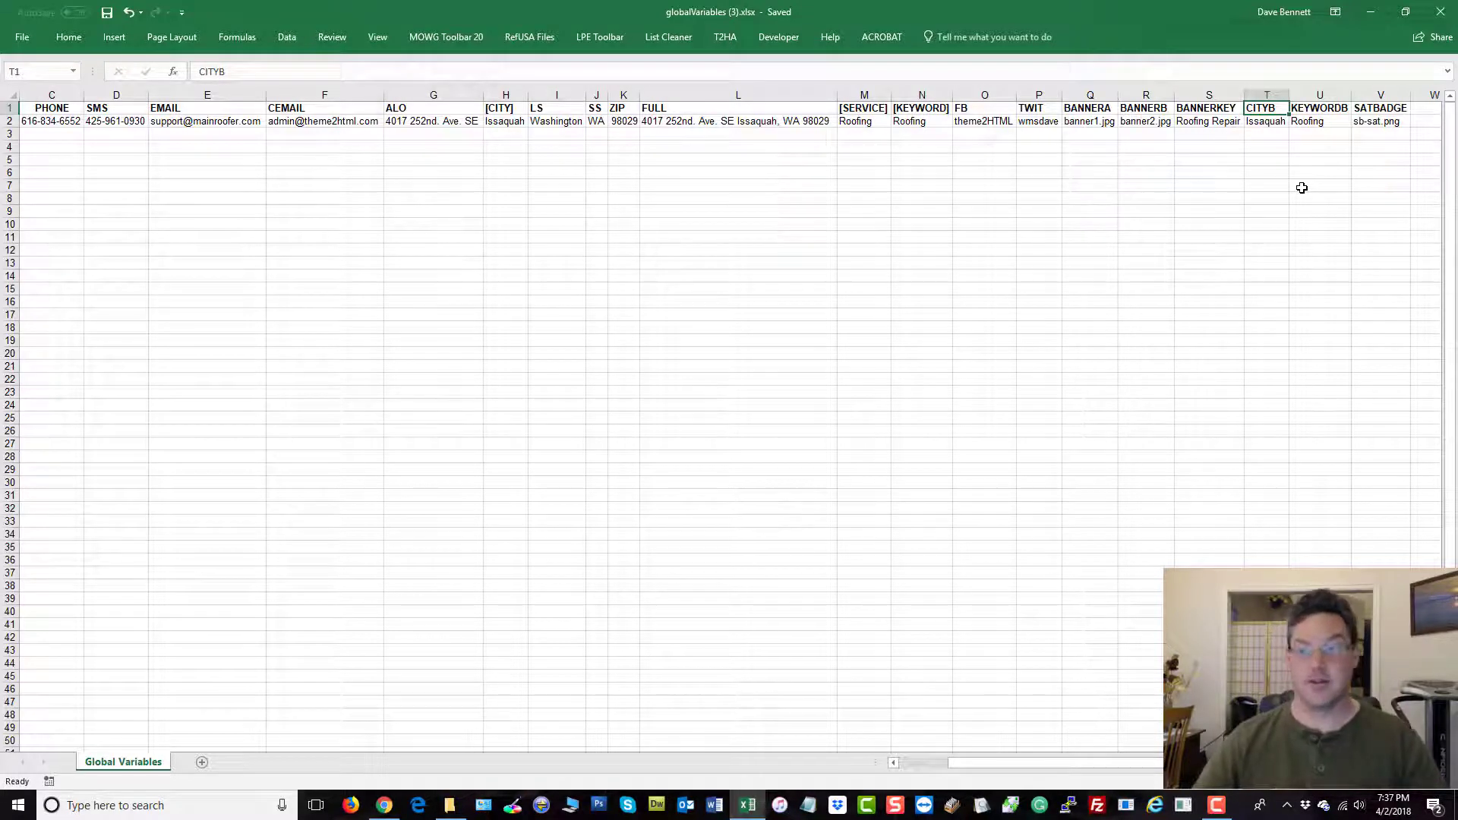
left_click(919, 108)
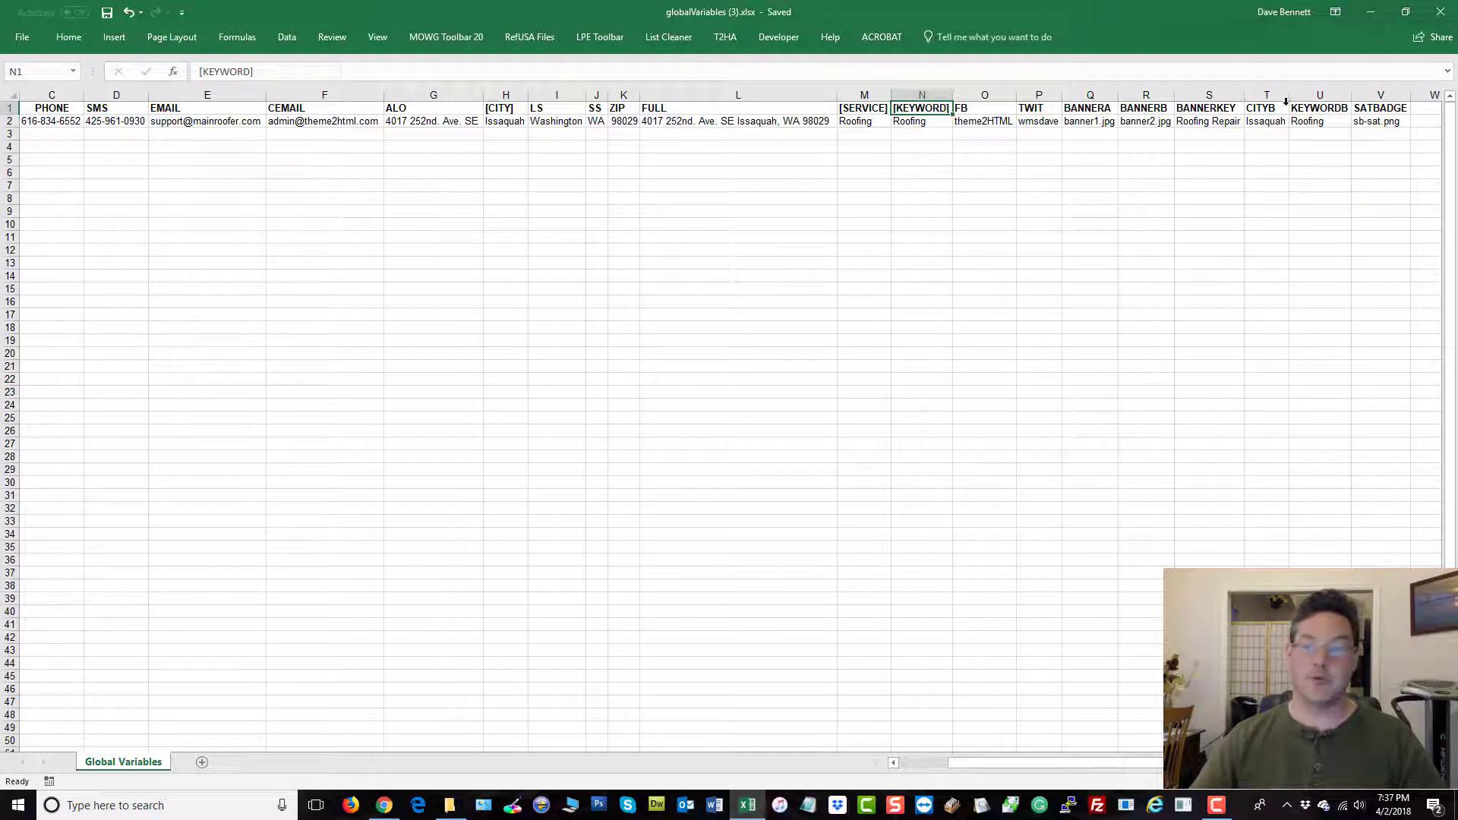
- Check the KEYWORDB header, and examine the bracketed [CITY], [KEYWORD] and [SERVICE] columns one after another
left_click(1320, 108)
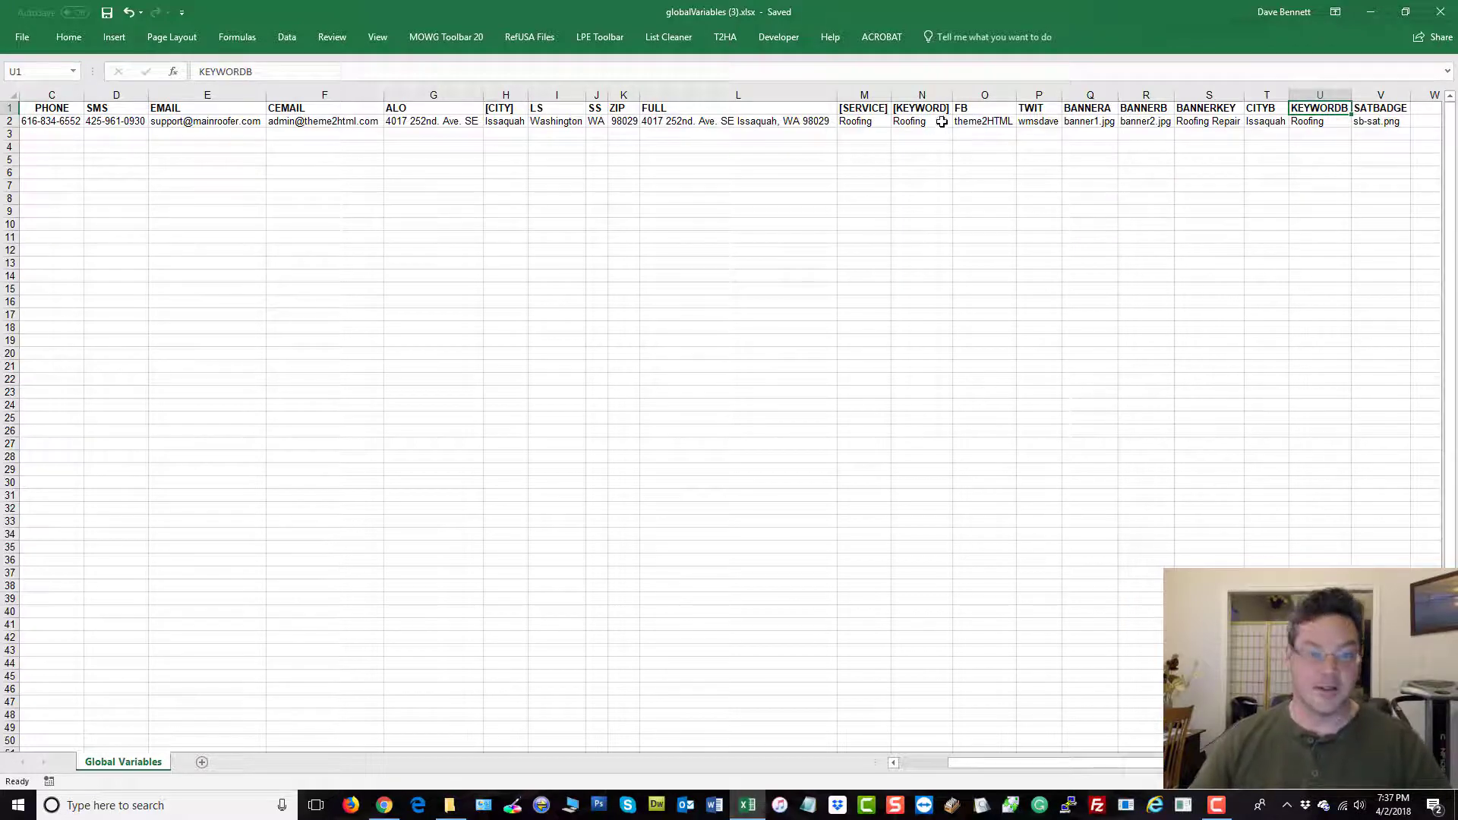
left_click(503, 95)
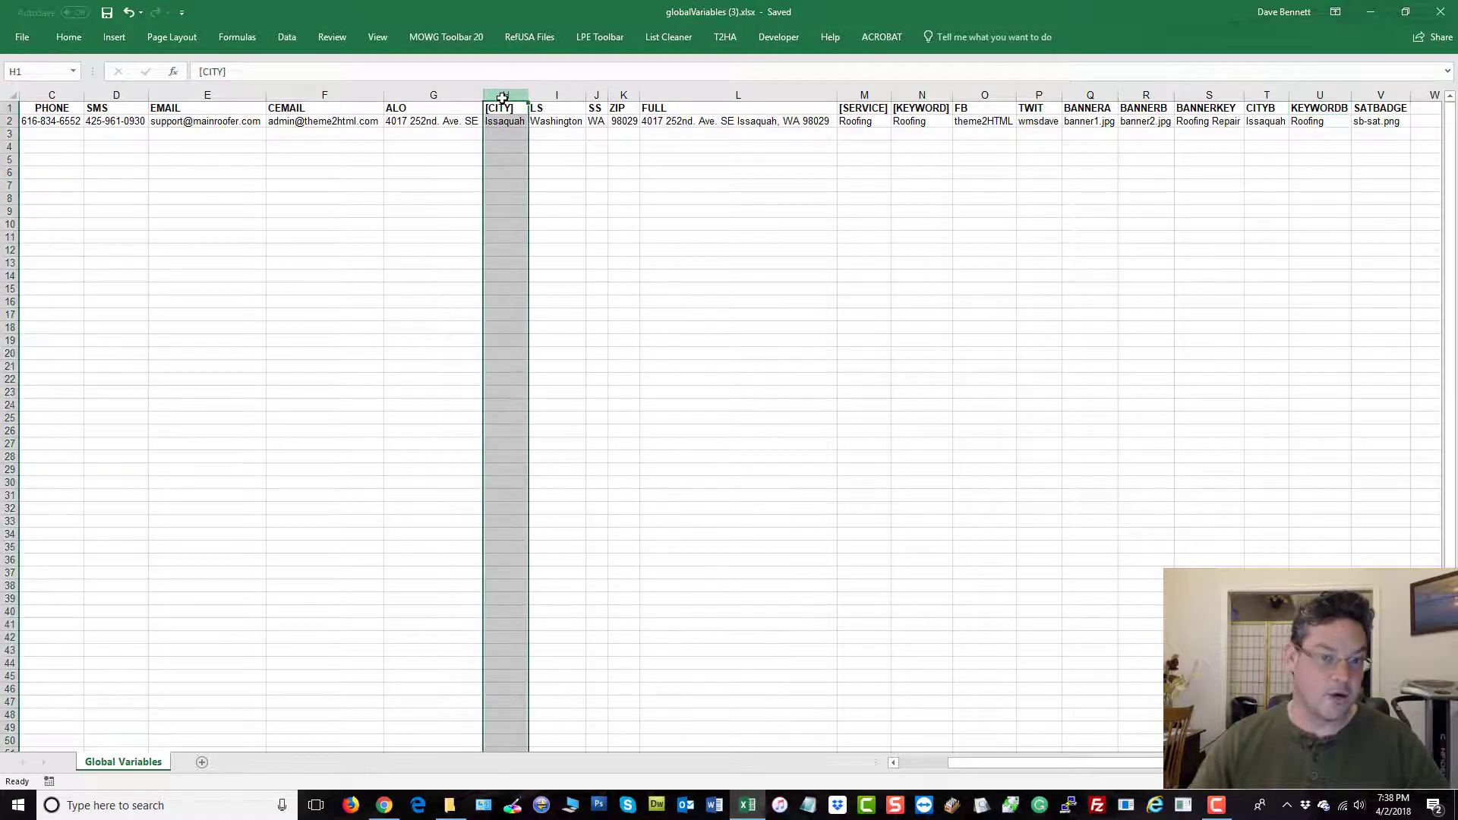
left_click(916, 93)
left_click(872, 92)
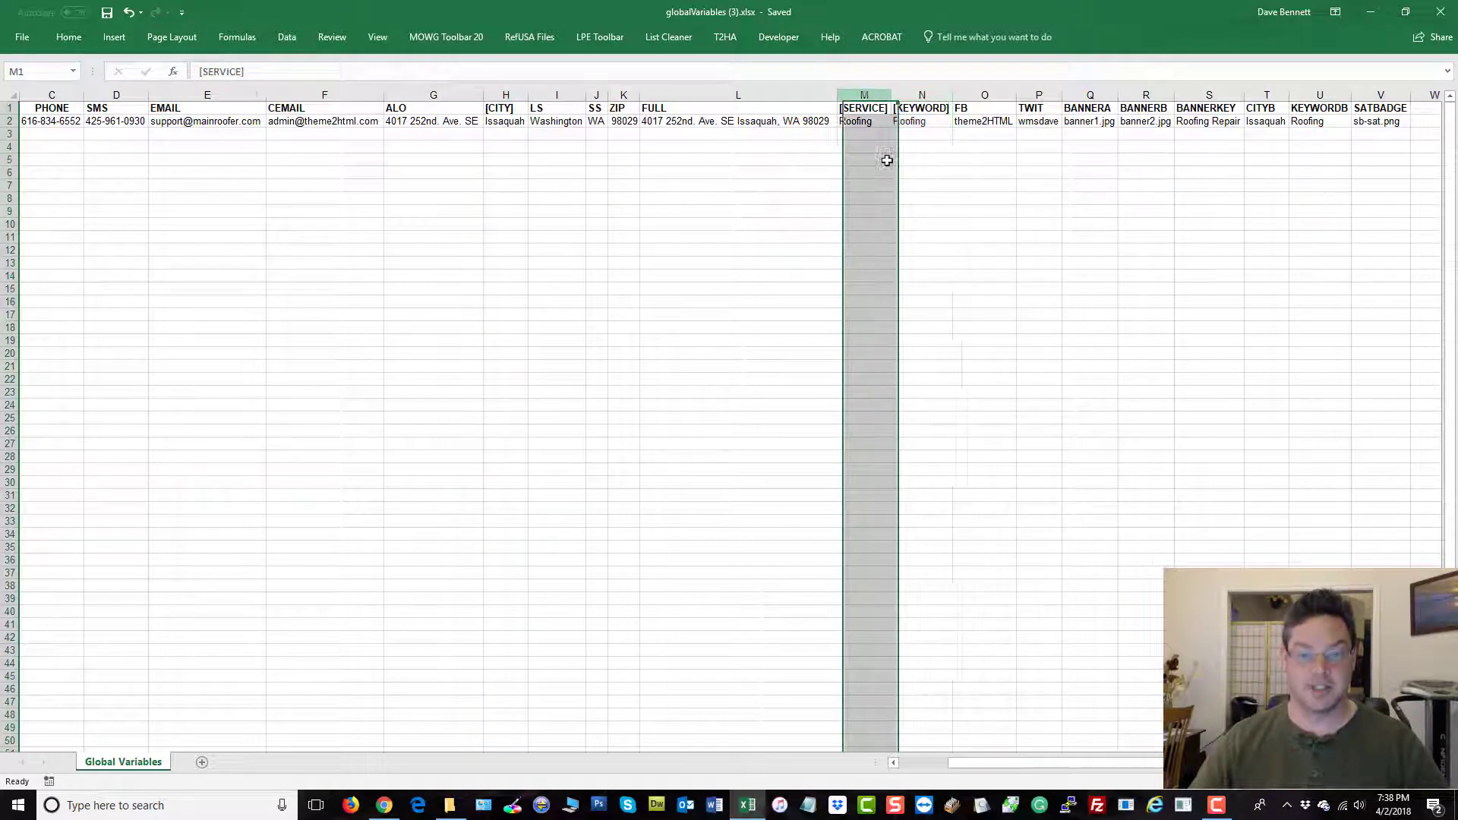
left_click(364, 282)
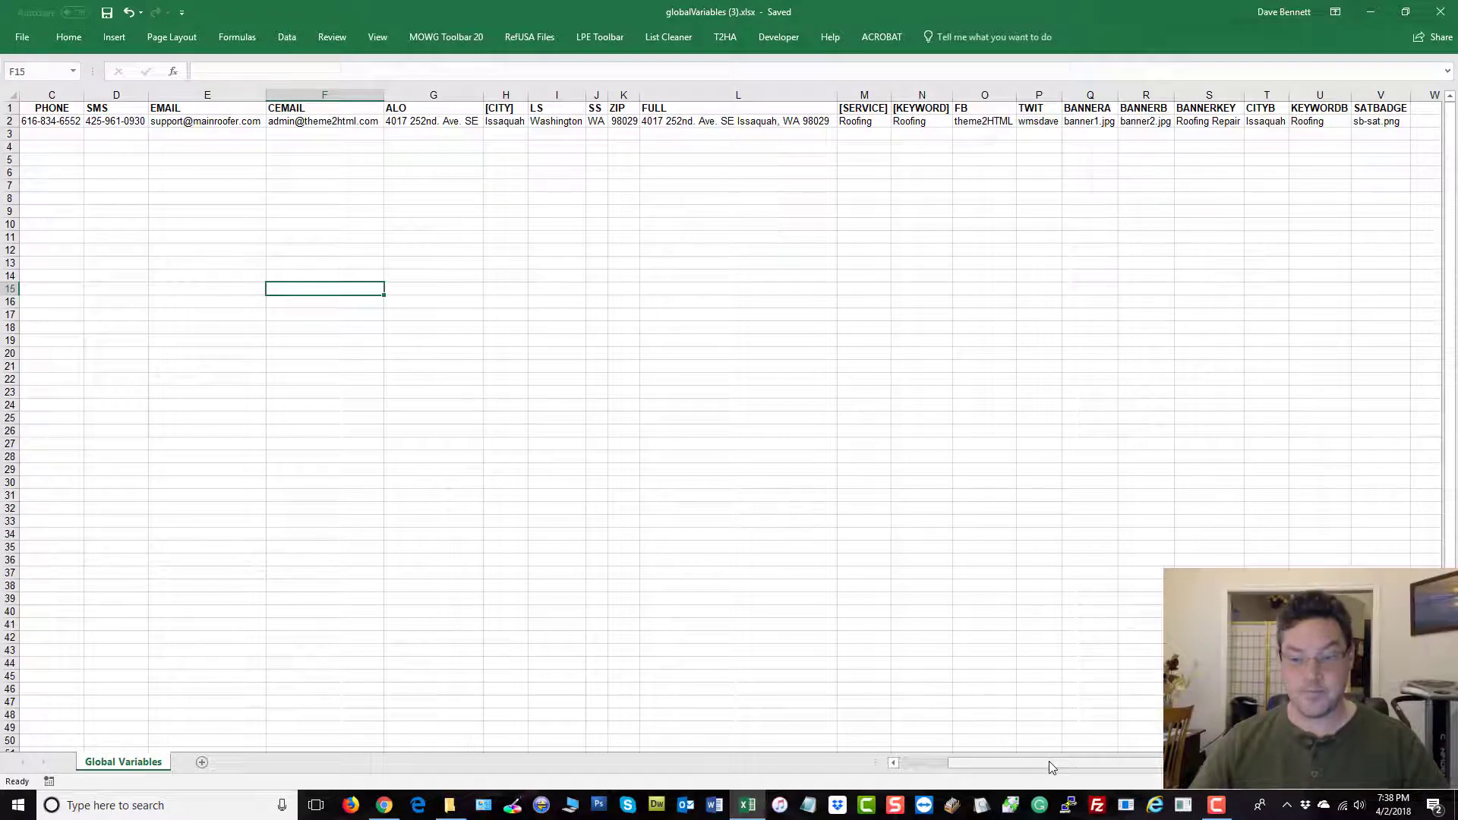
- Return to the workbook's first columns and review the [CITY], [SERVICE] and [KEYWORD] header cells
left_click_drag(1050, 761, 1002, 761)
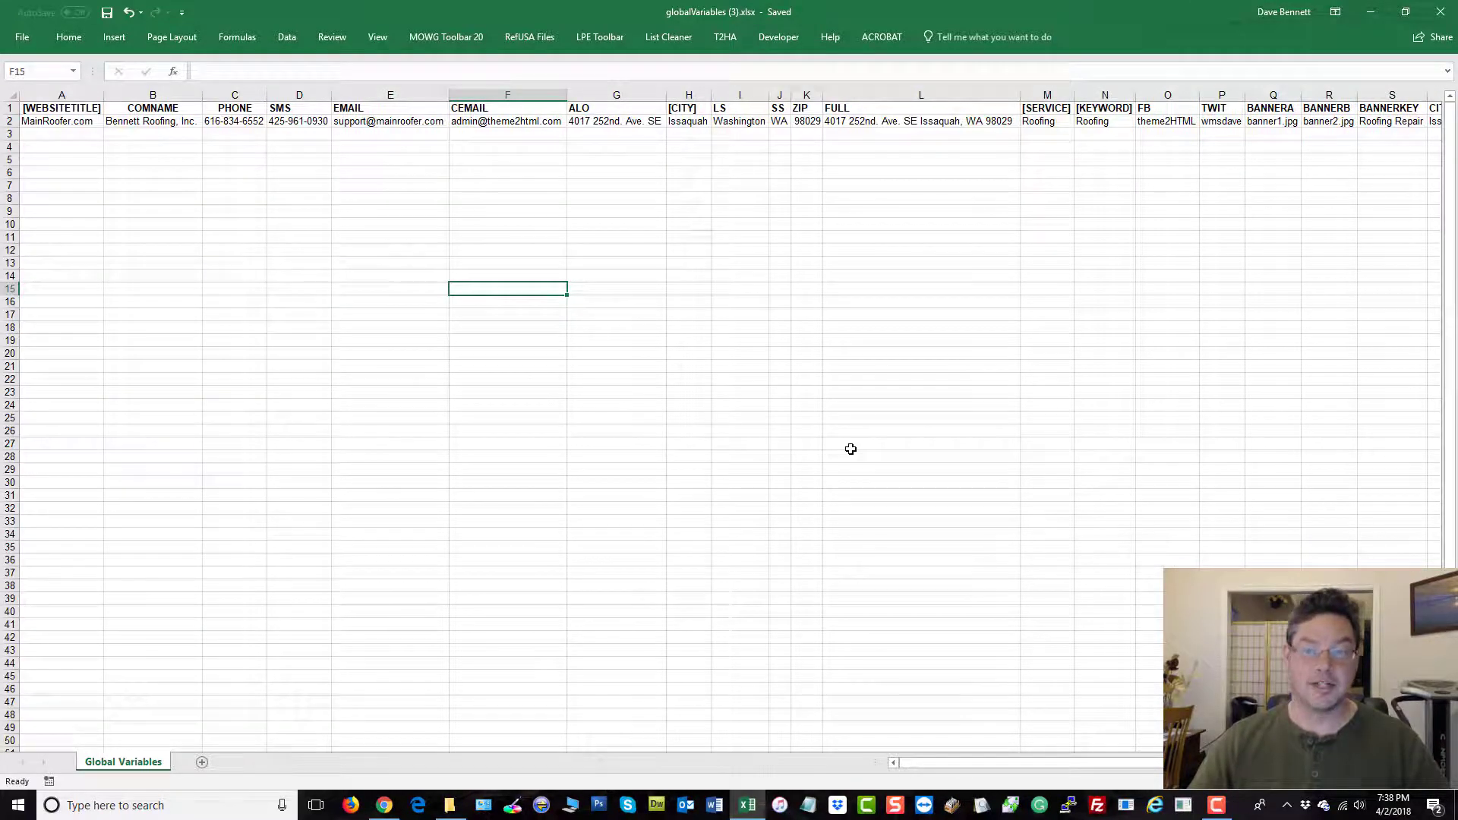
left_click(684, 108)
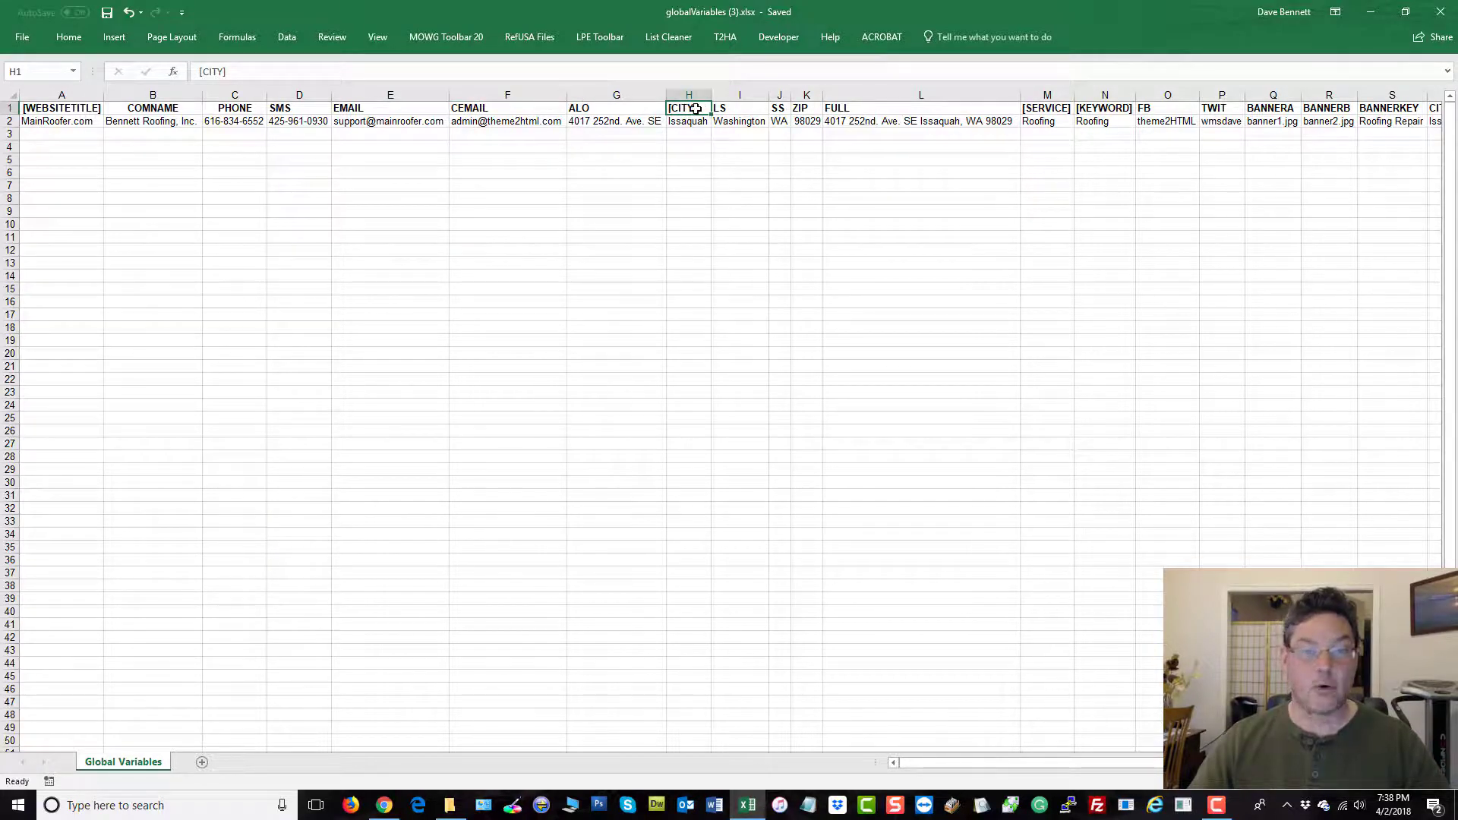
left_click(1033, 108)
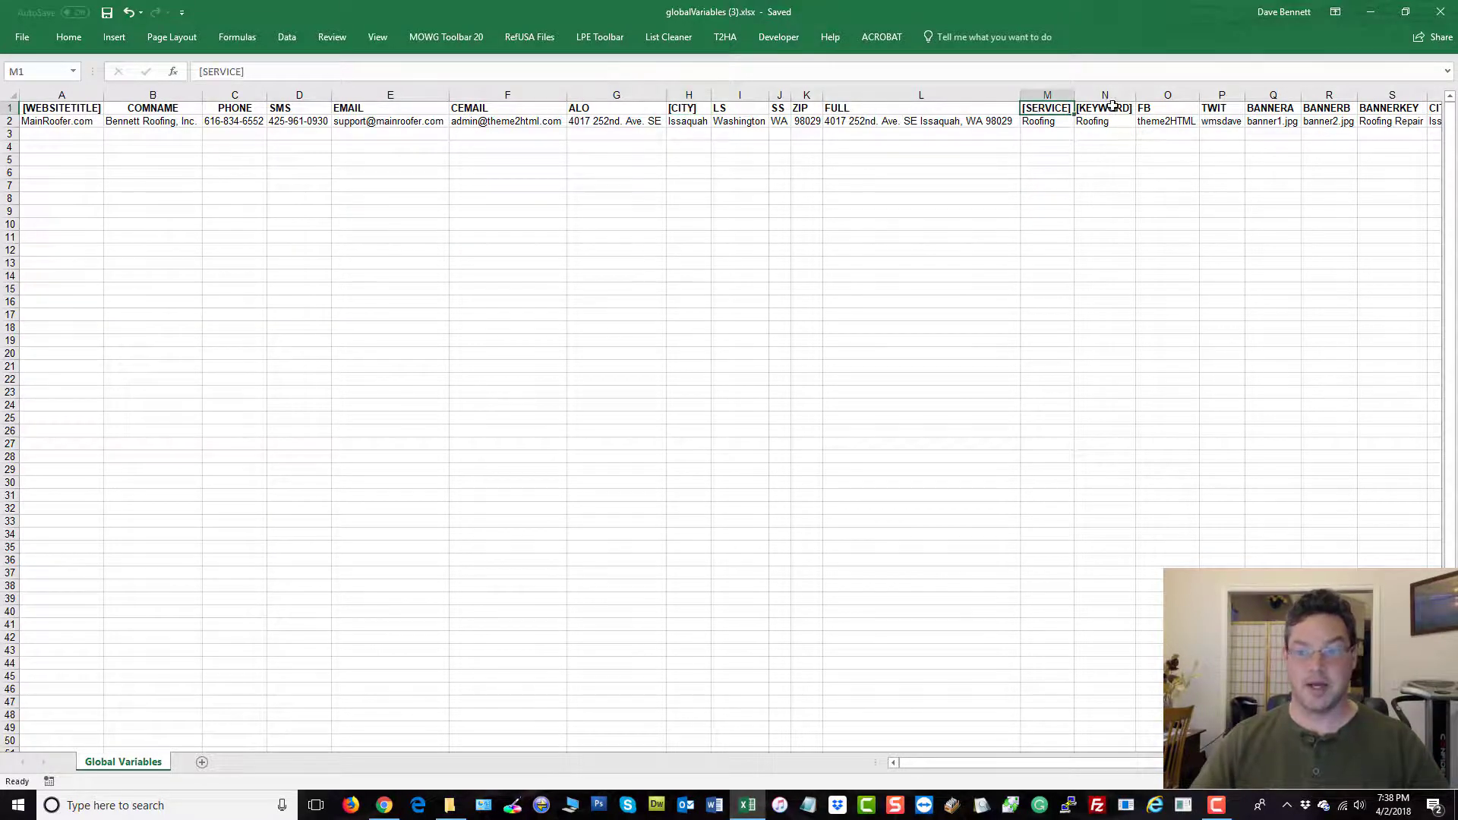
left_click(1110, 108)
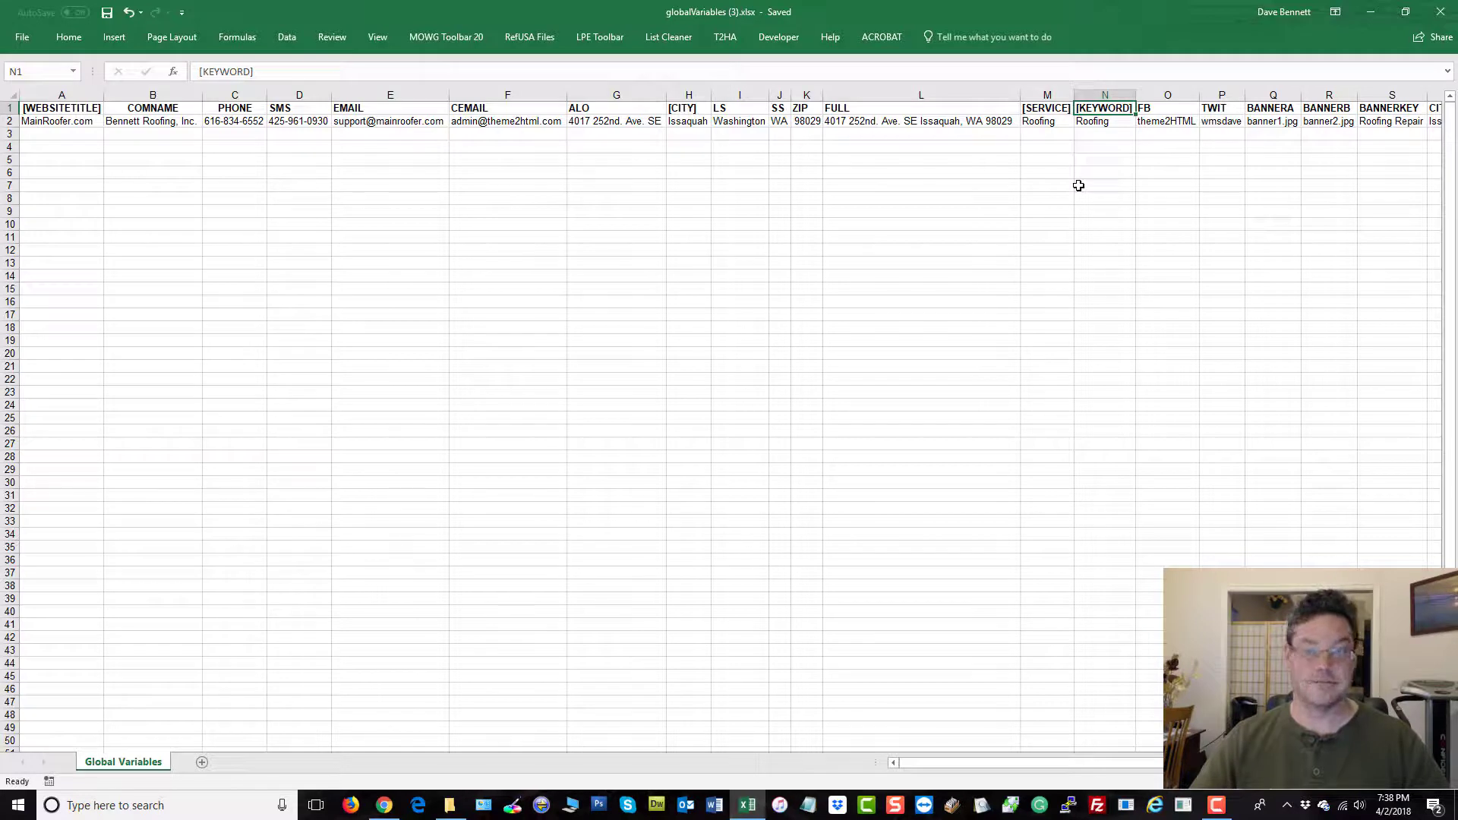
left_click(307, 226)
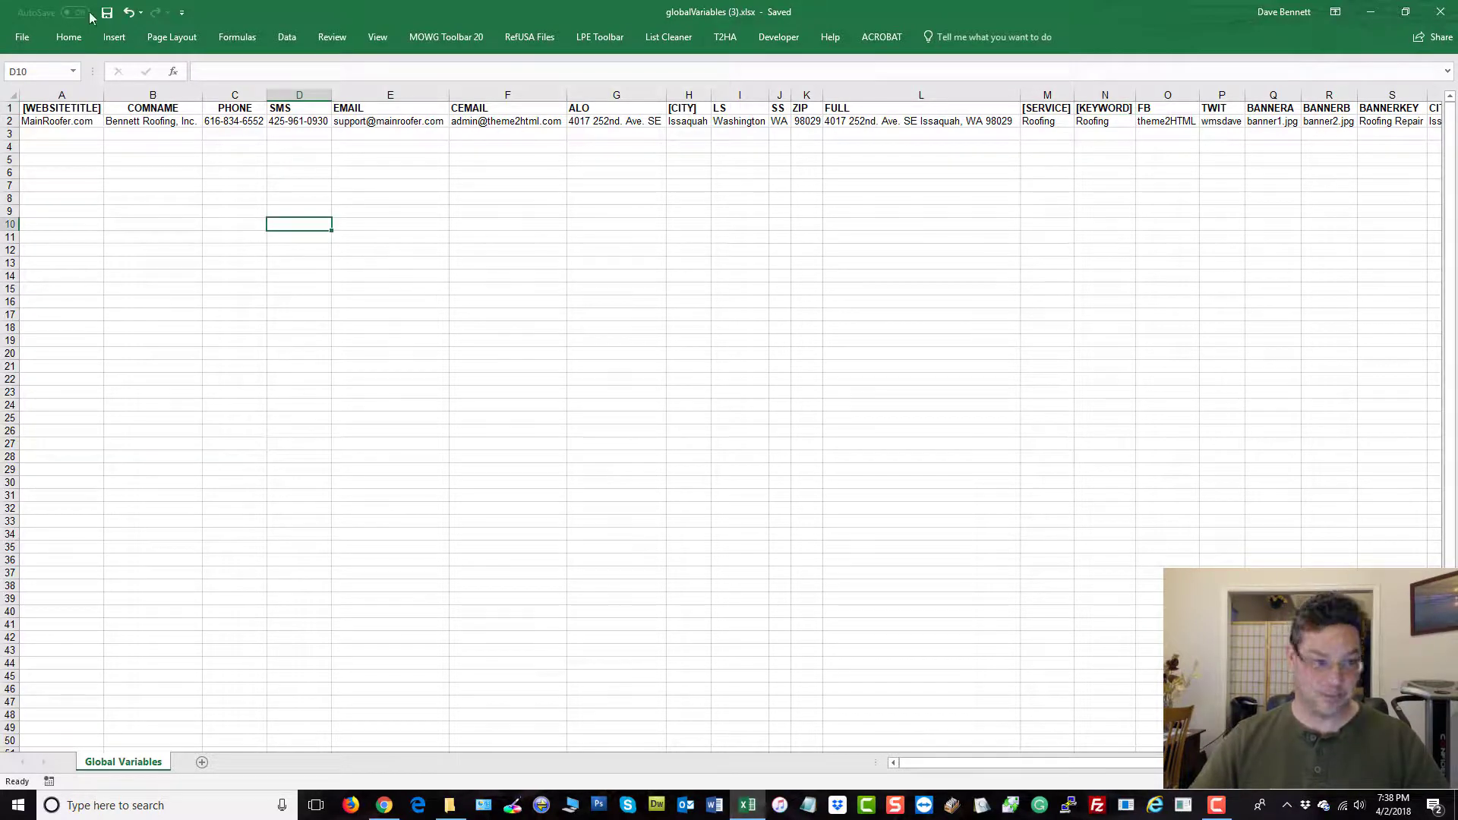